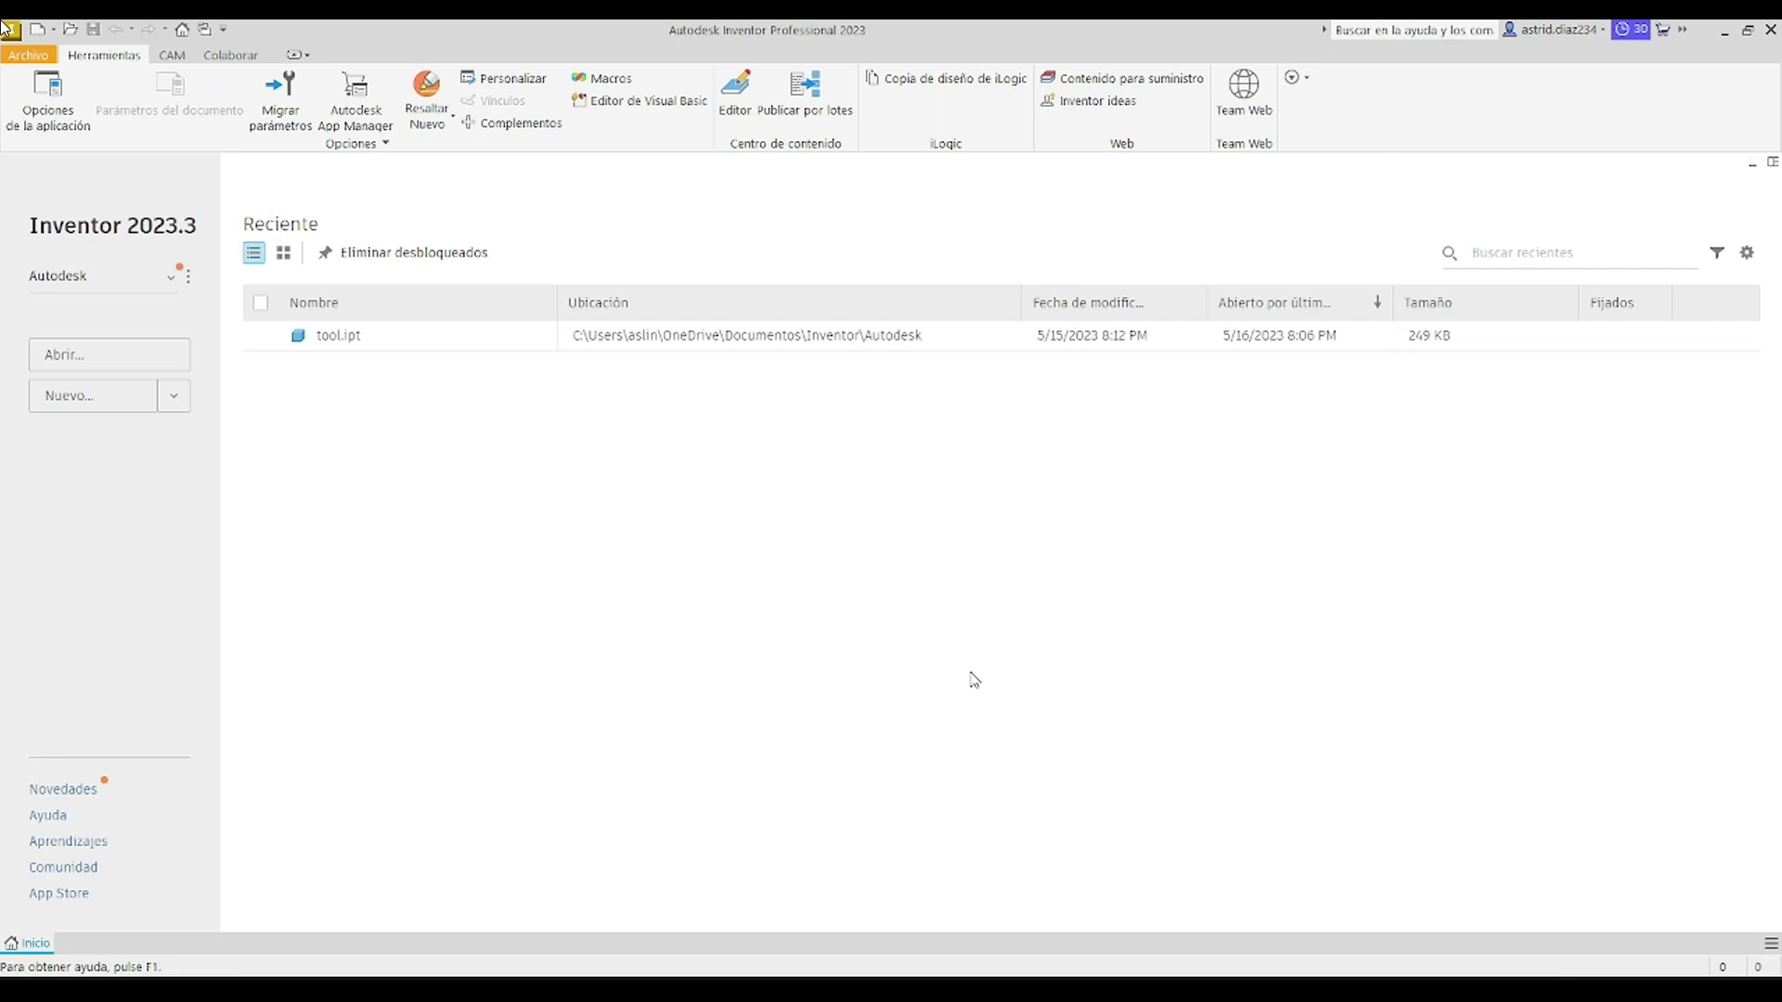
Step: Create a new assembly from the metric Standard (mm).iam template and make the model browser narrower
left_click(38, 29)
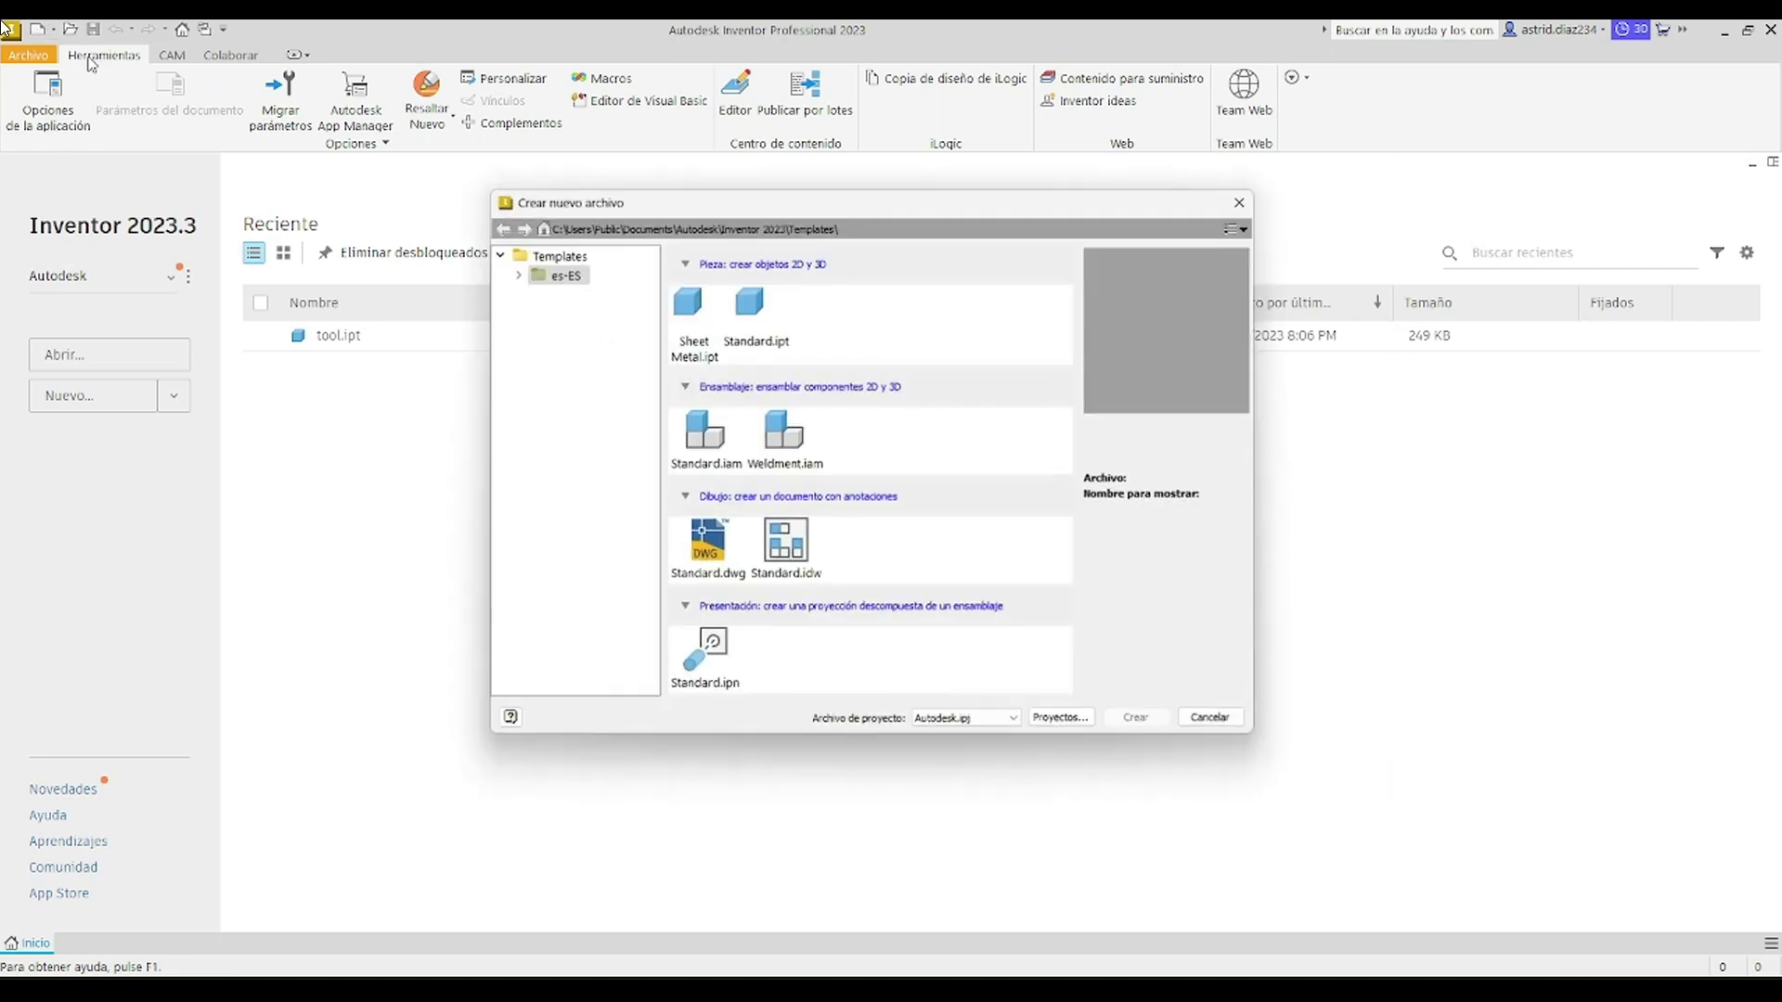
left_click(517, 276)
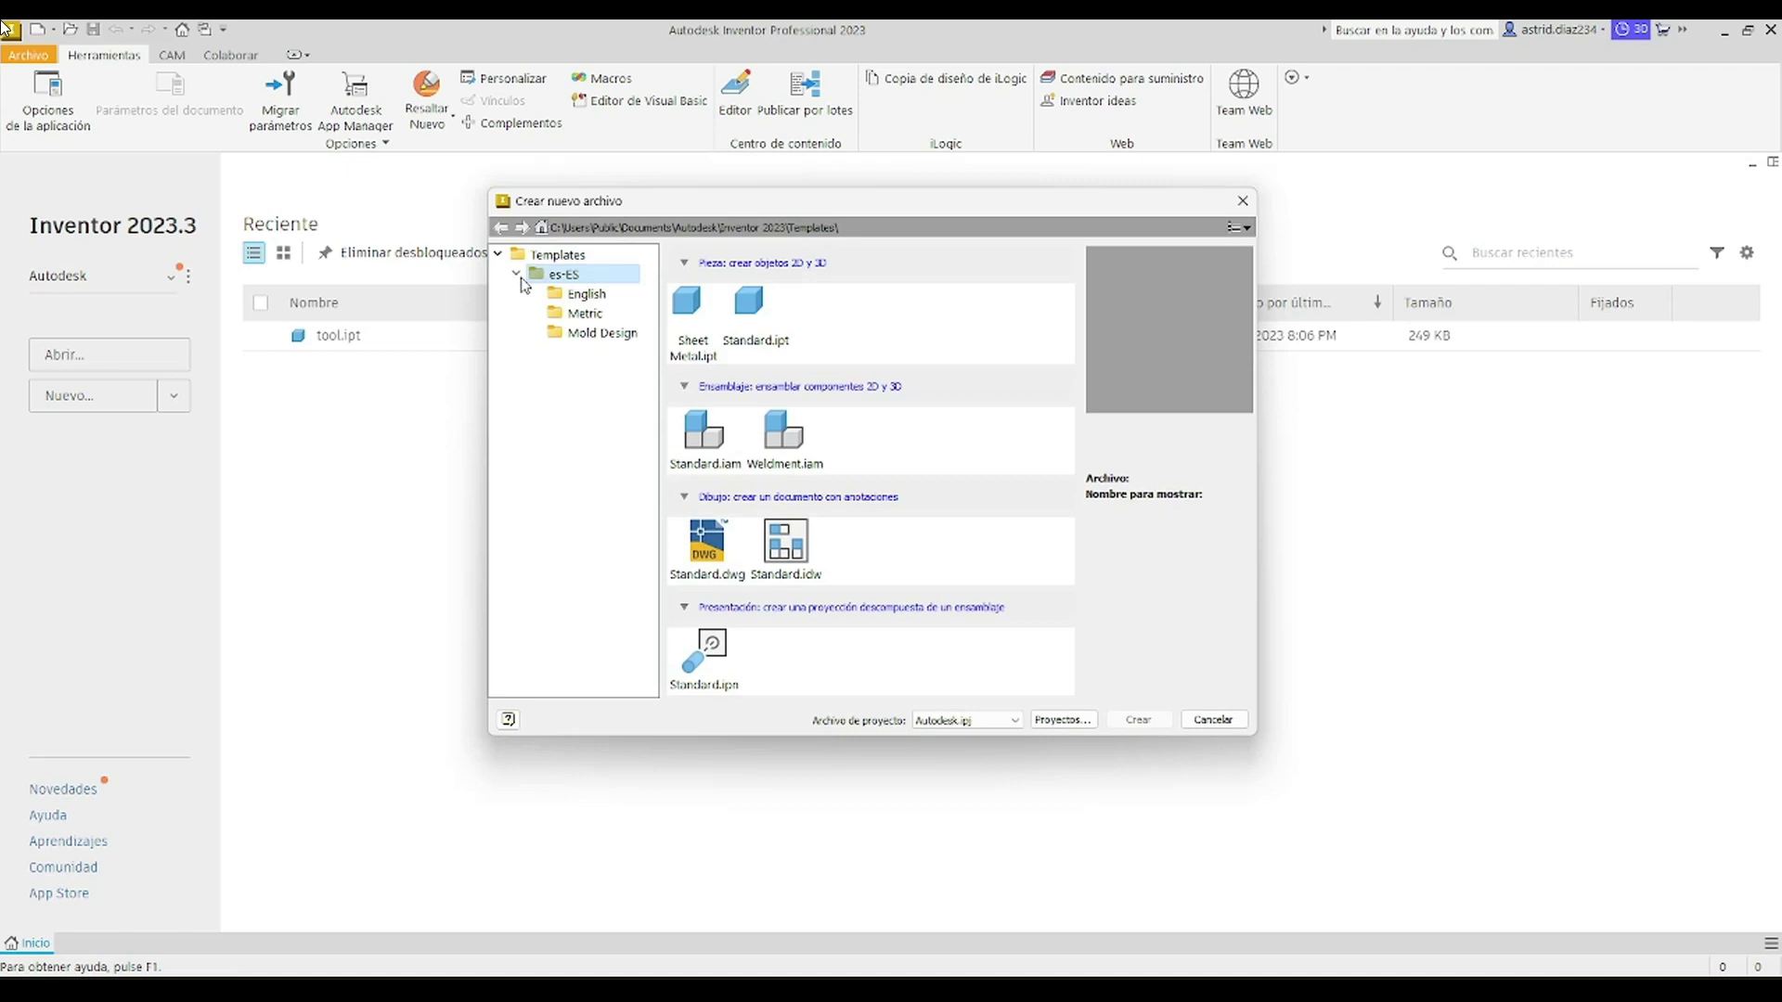
left_click(555, 315)
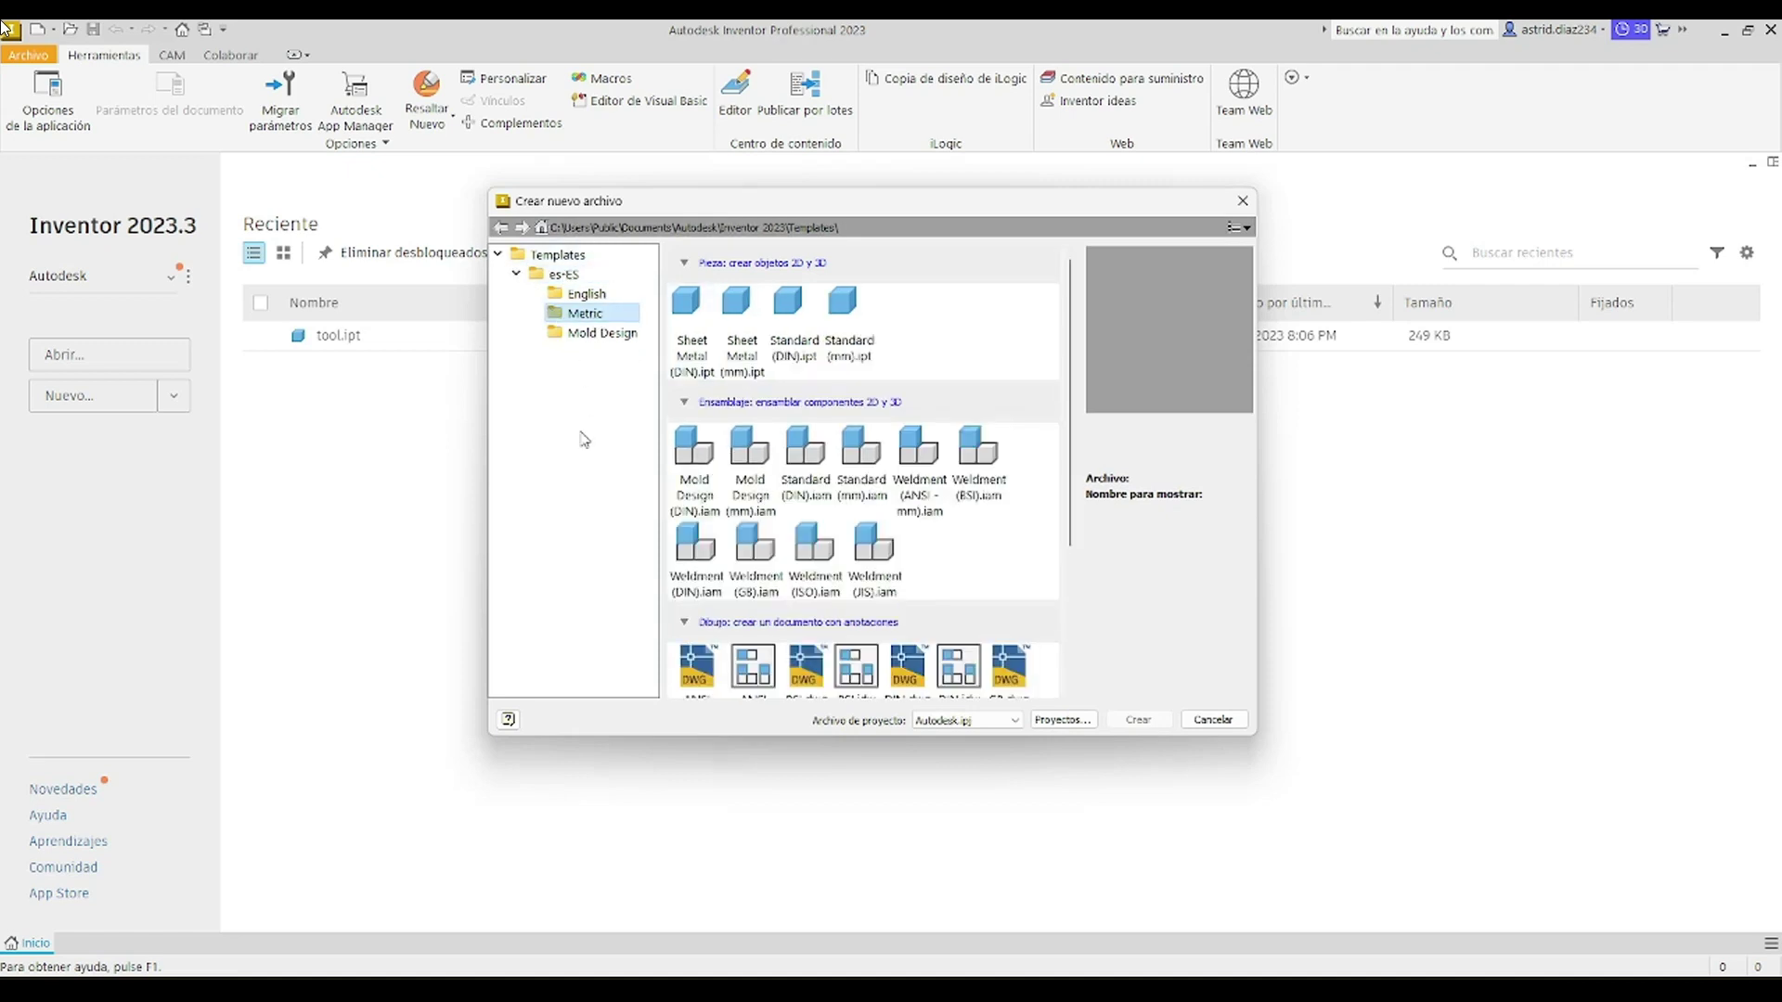
left_click(858, 460)
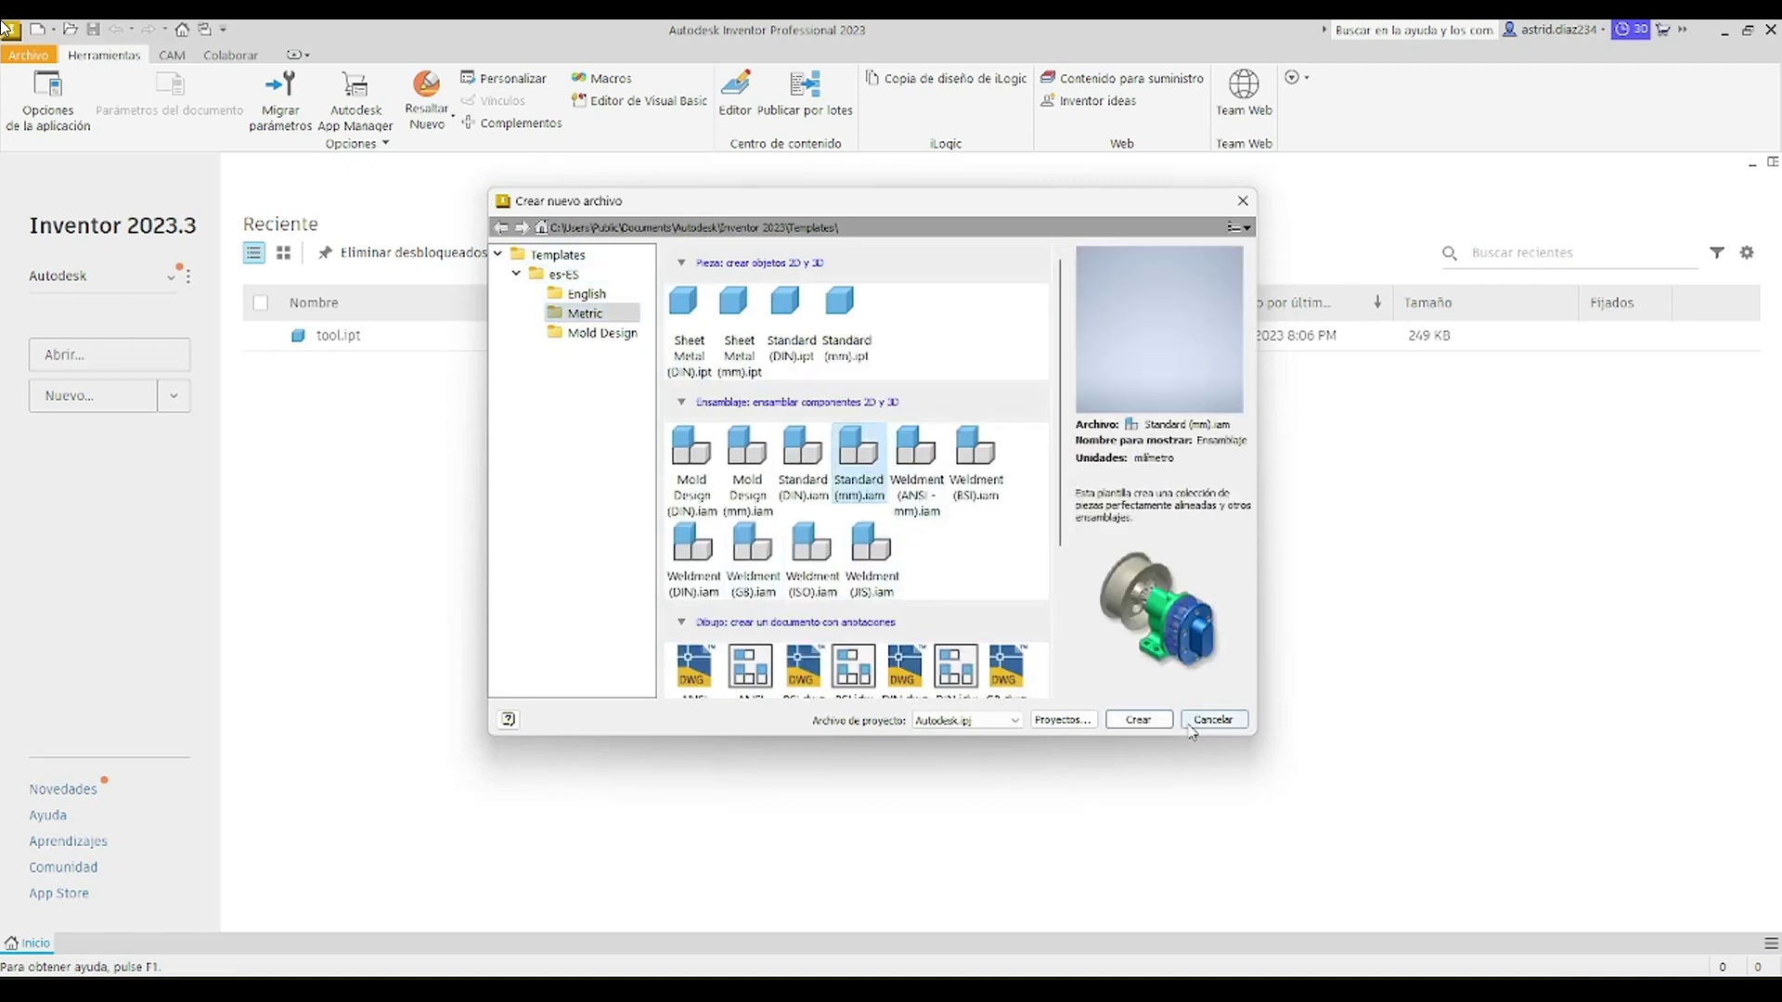
left_click(1150, 720)
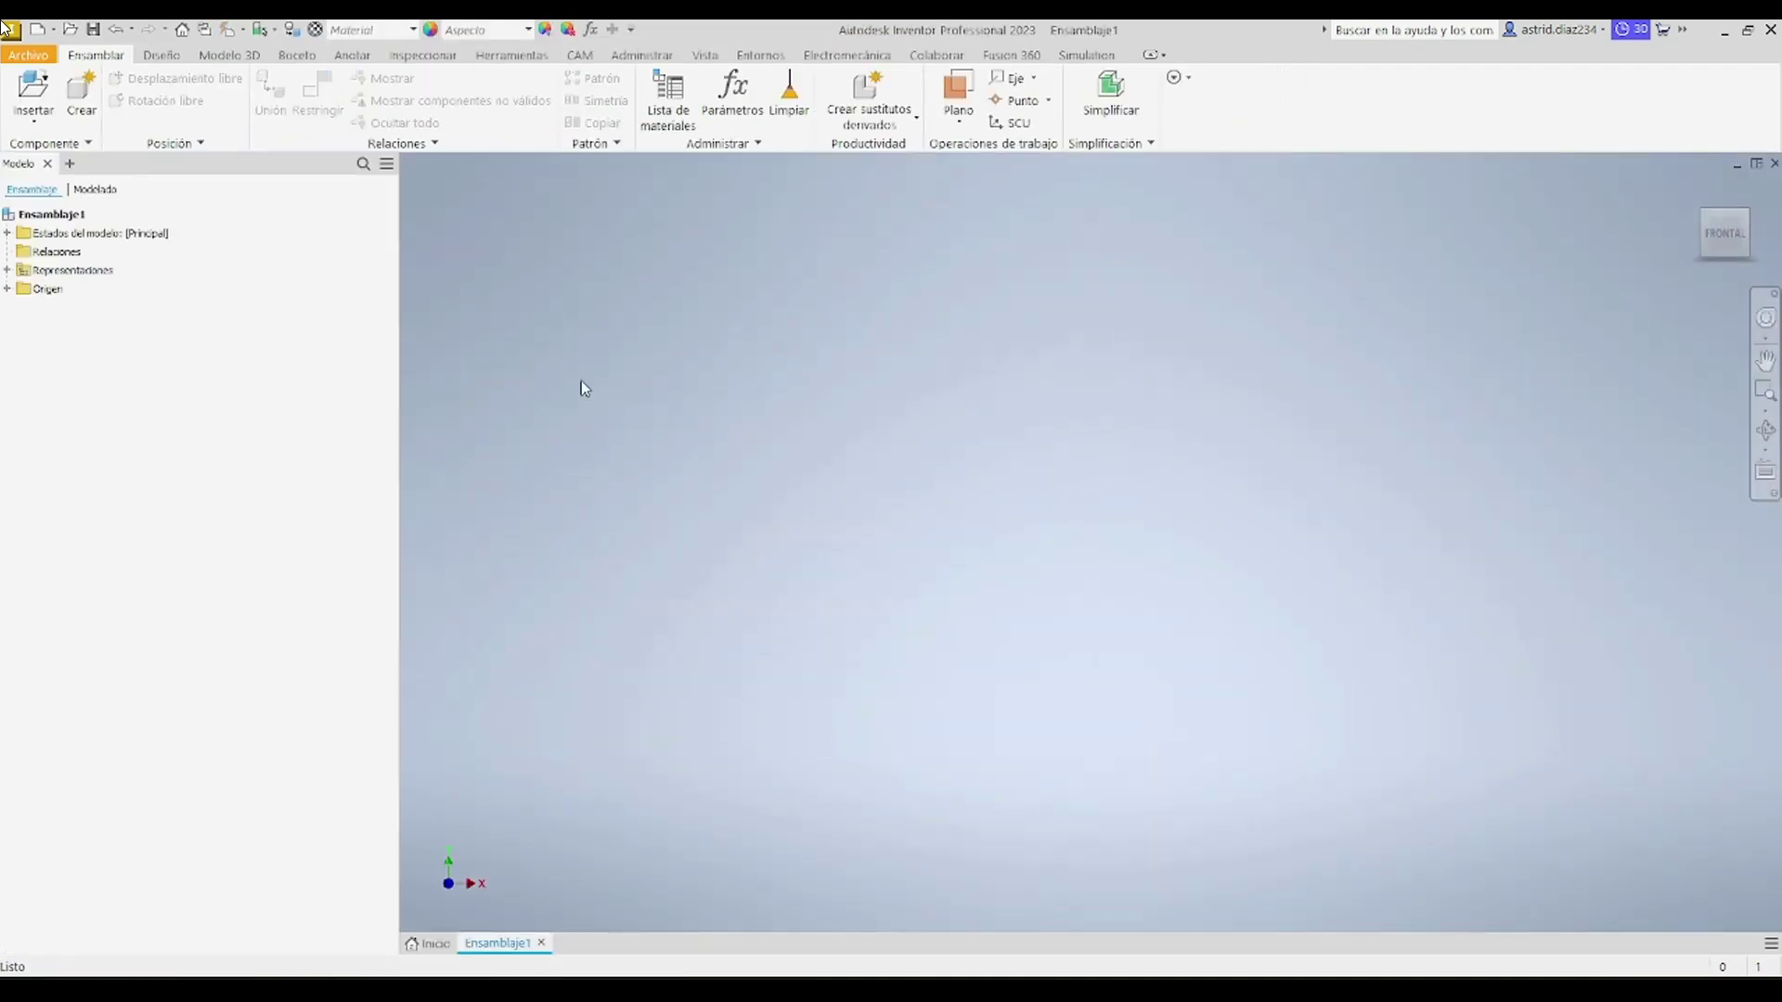
left_click_drag(396, 499, 220, 470)
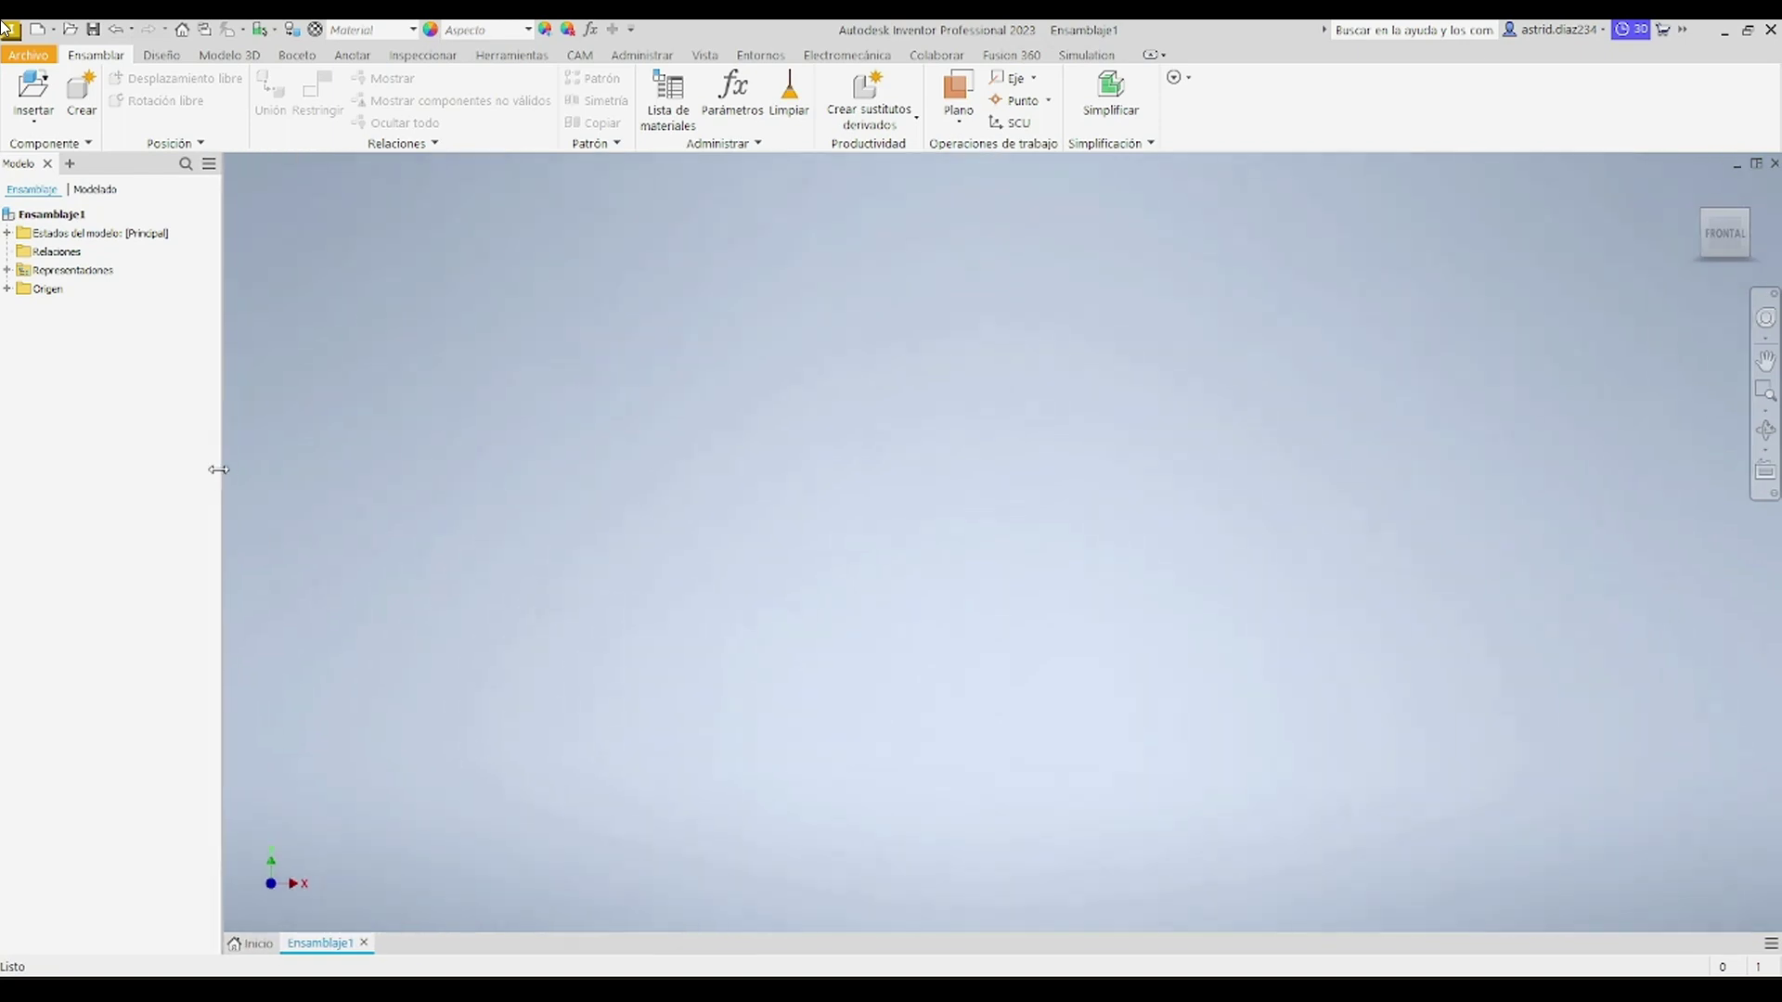
Step: Start inserting a component and browse drive C to the Clase 4 folder within the OneDrive documents' Inventor folder
left_click(26, 115)
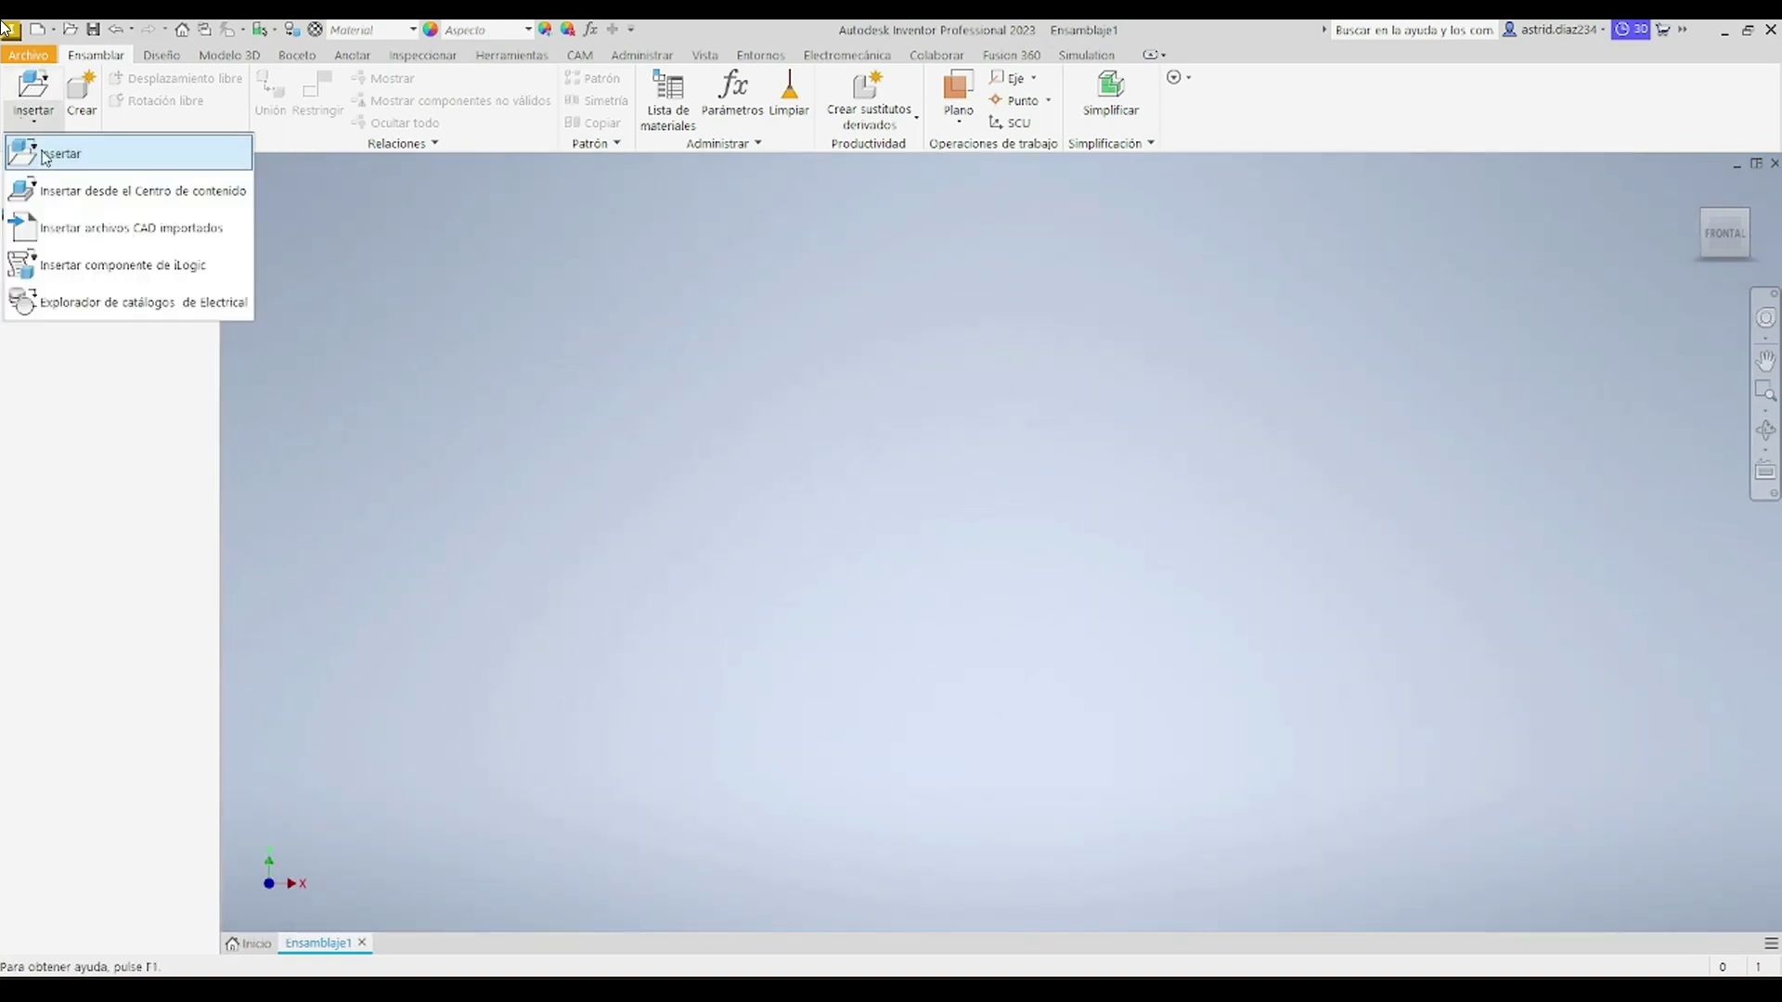
left_click(37, 150)
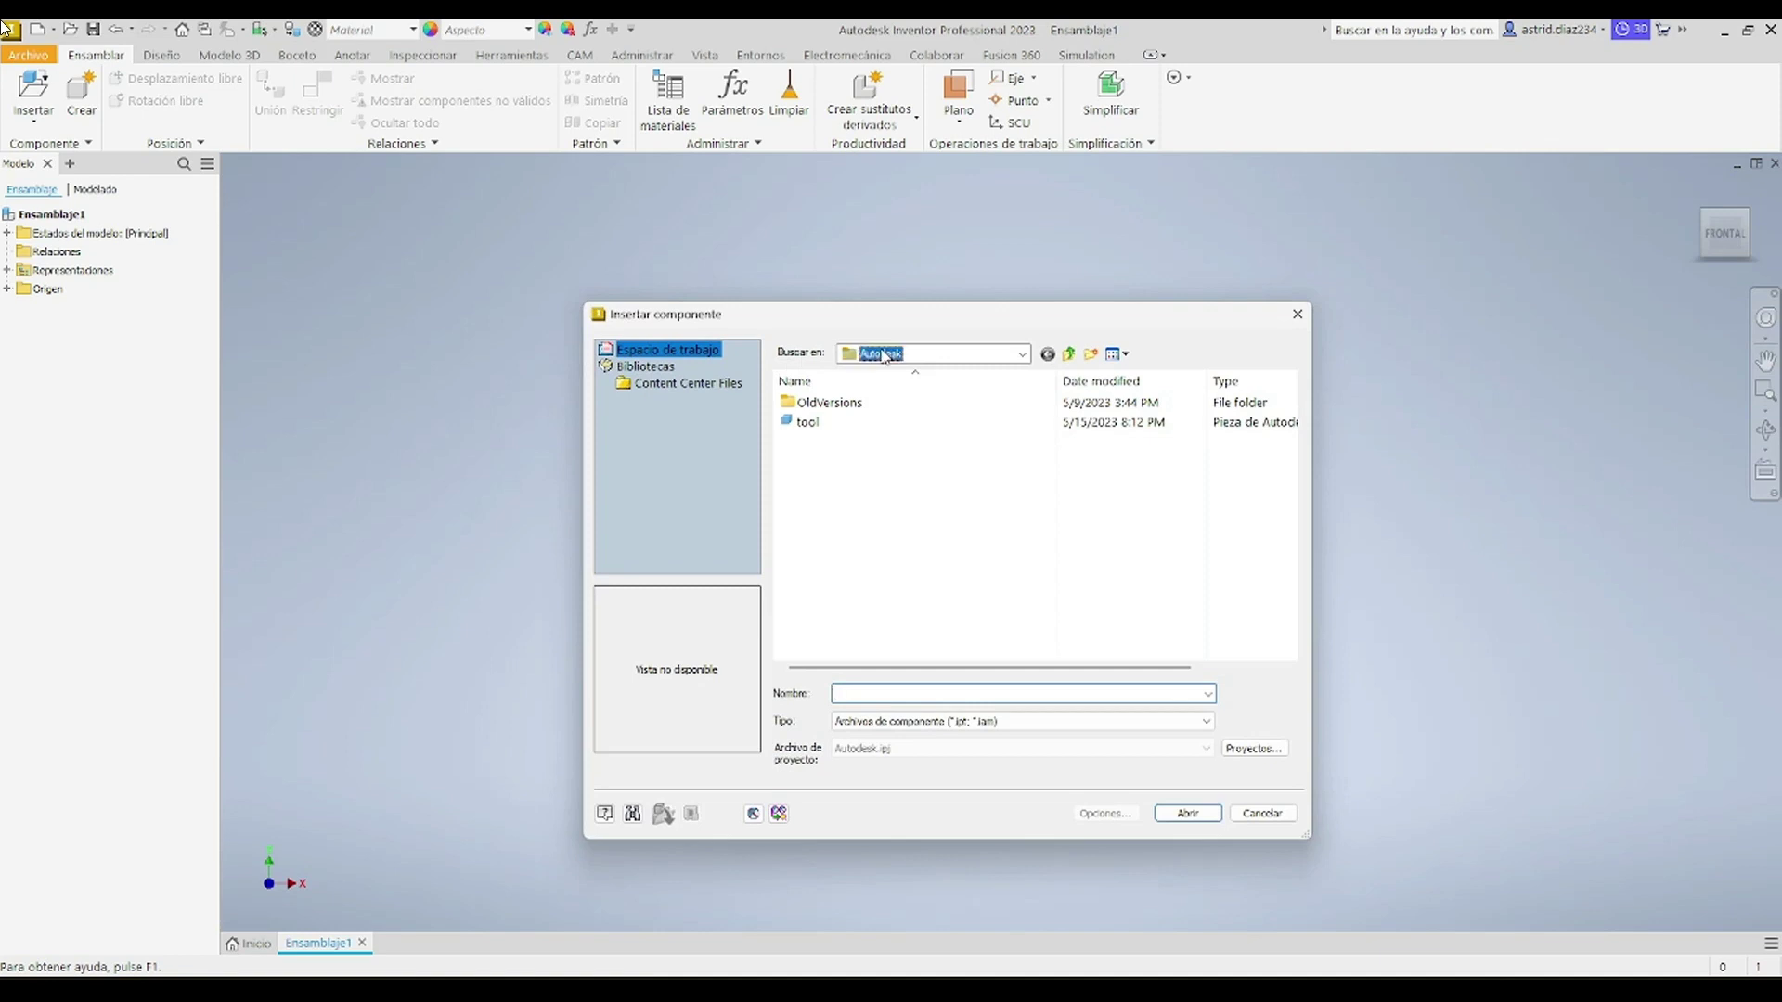
left_click(891, 354)
left_click(922, 595)
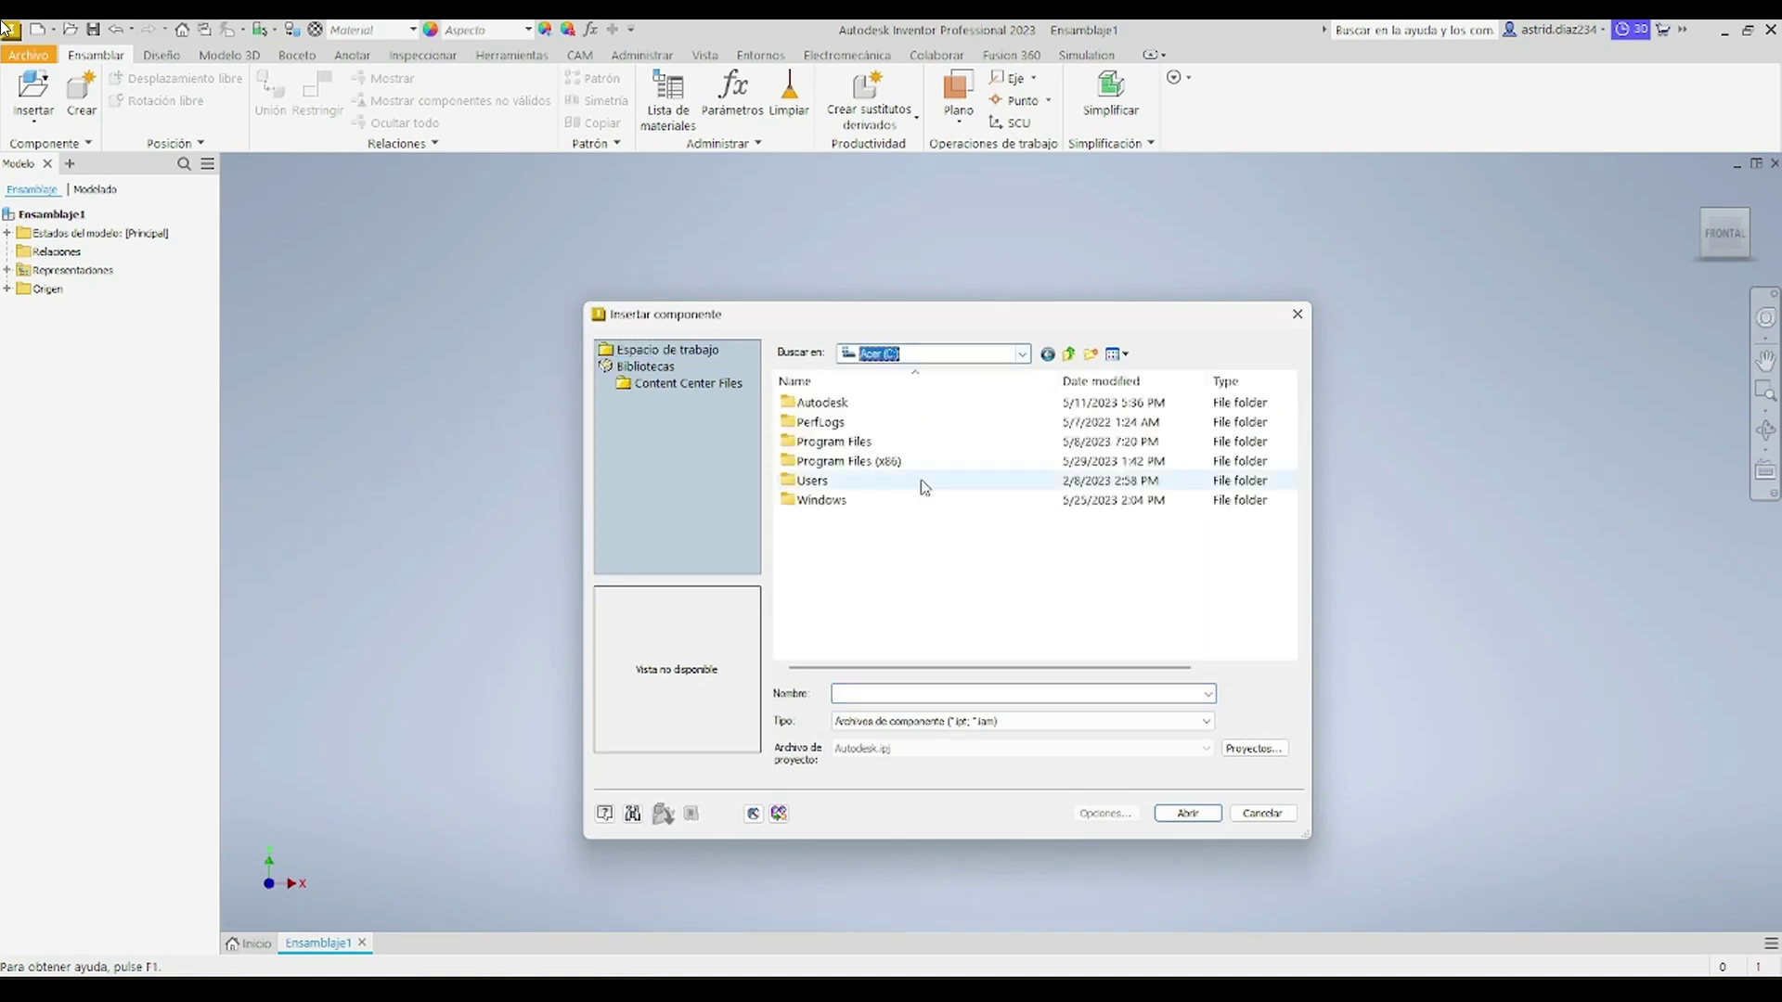
double_click(877, 484)
double_click(876, 405)
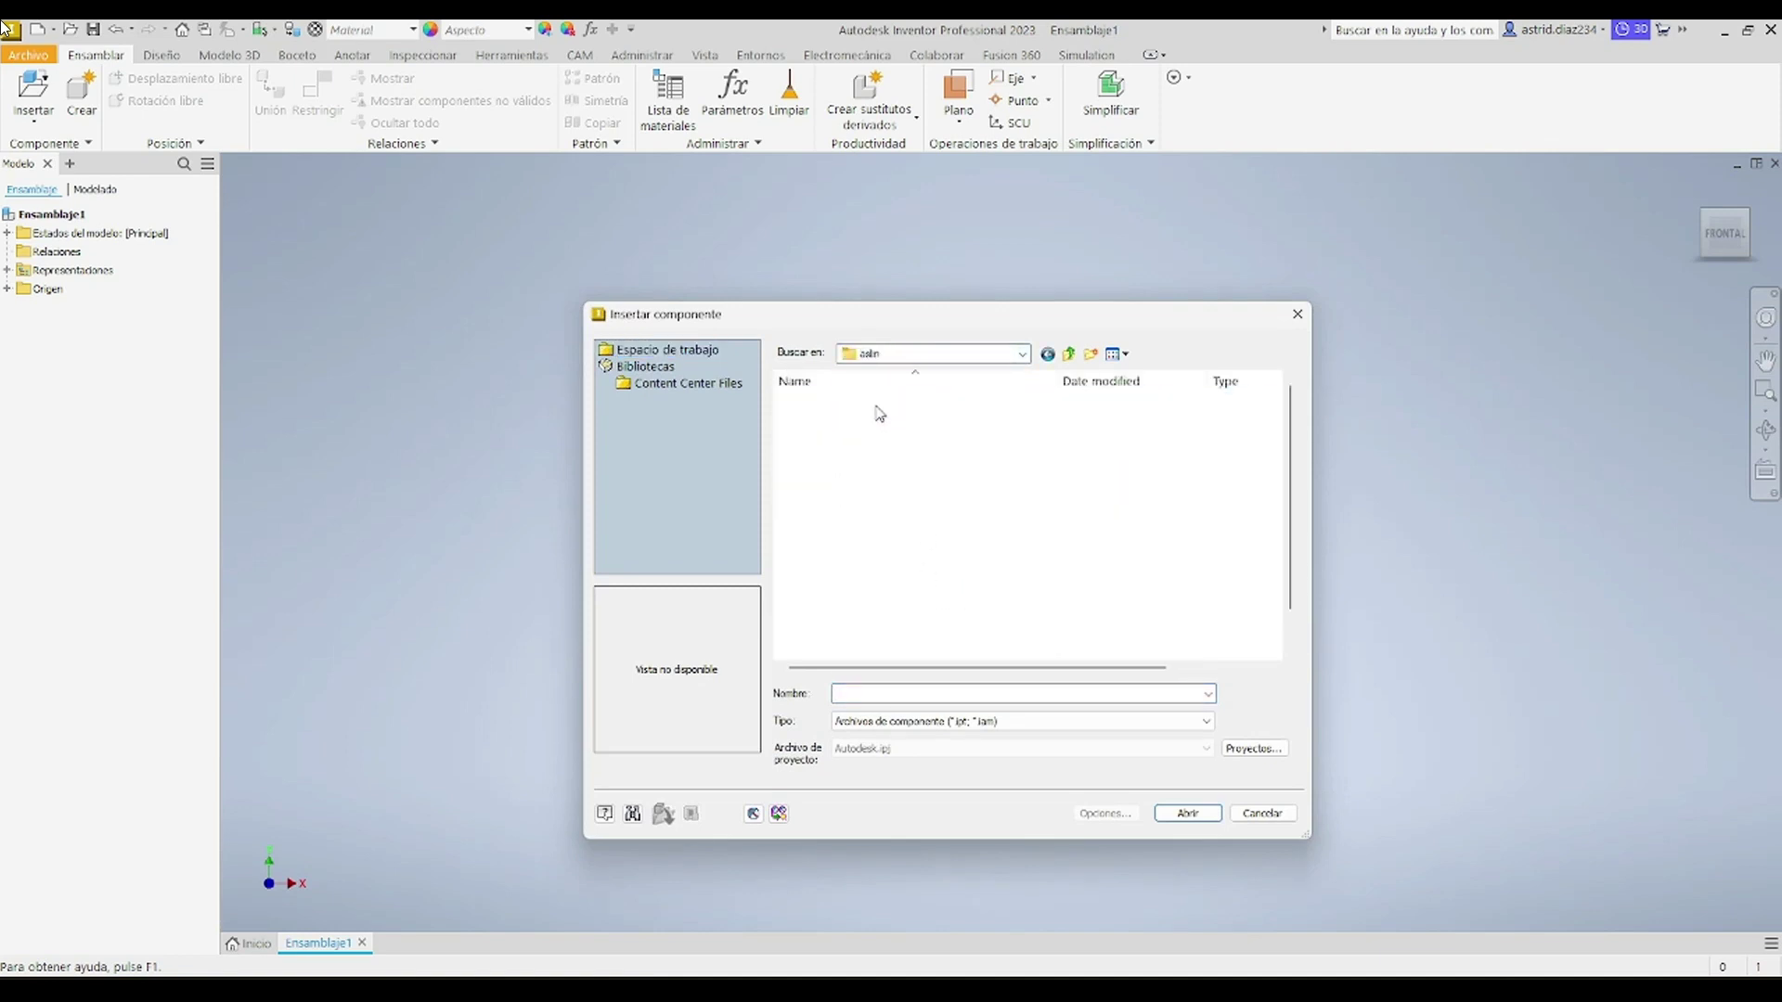
left_click(879, 578)
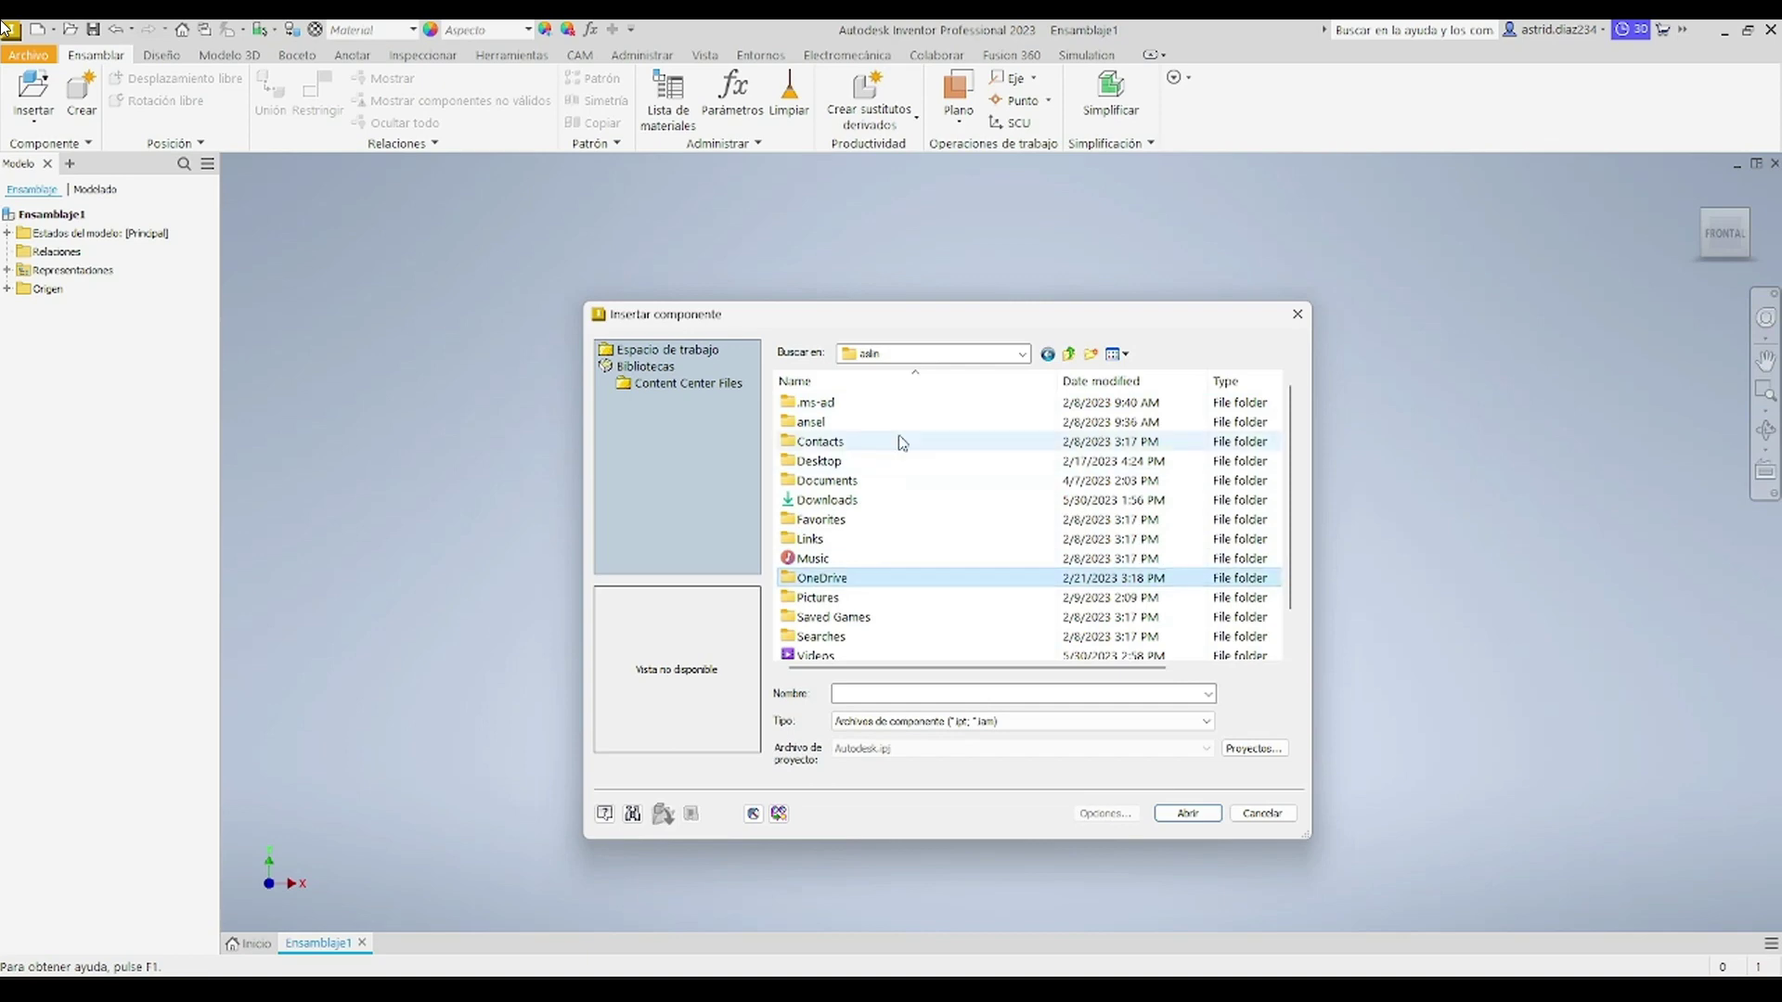
double_click(835, 579)
double_click(821, 421)
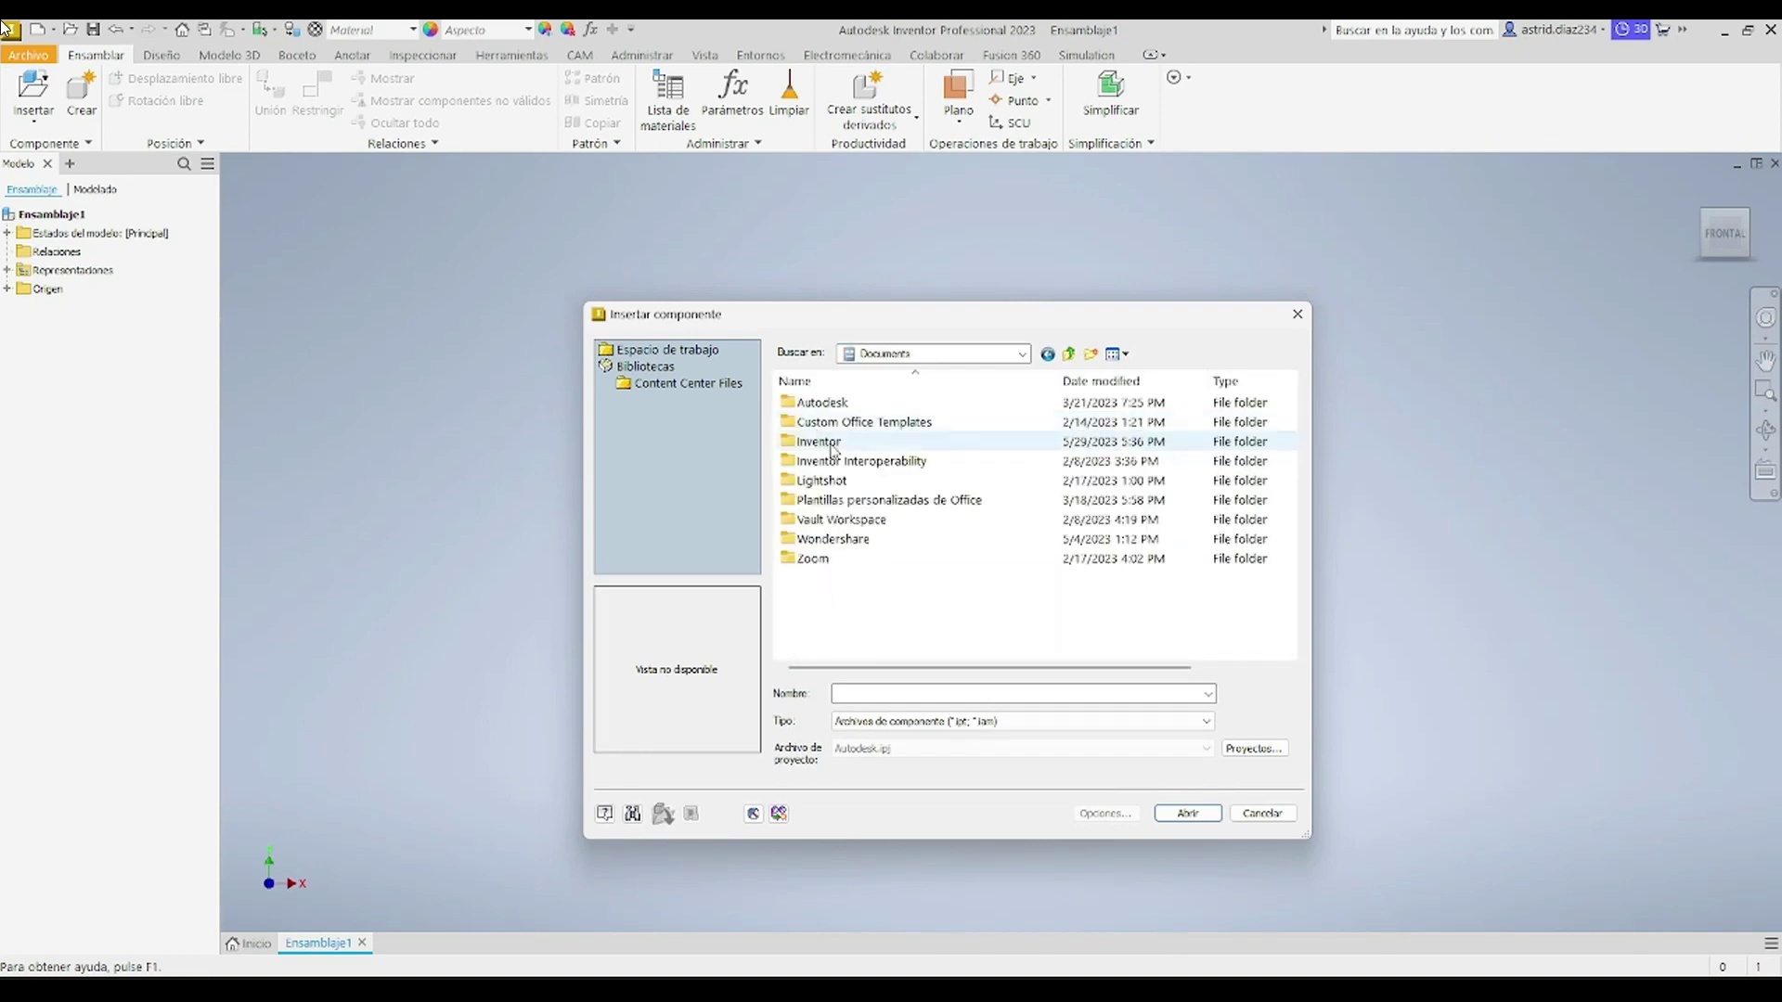
double_click(817, 440)
left_click(846, 422)
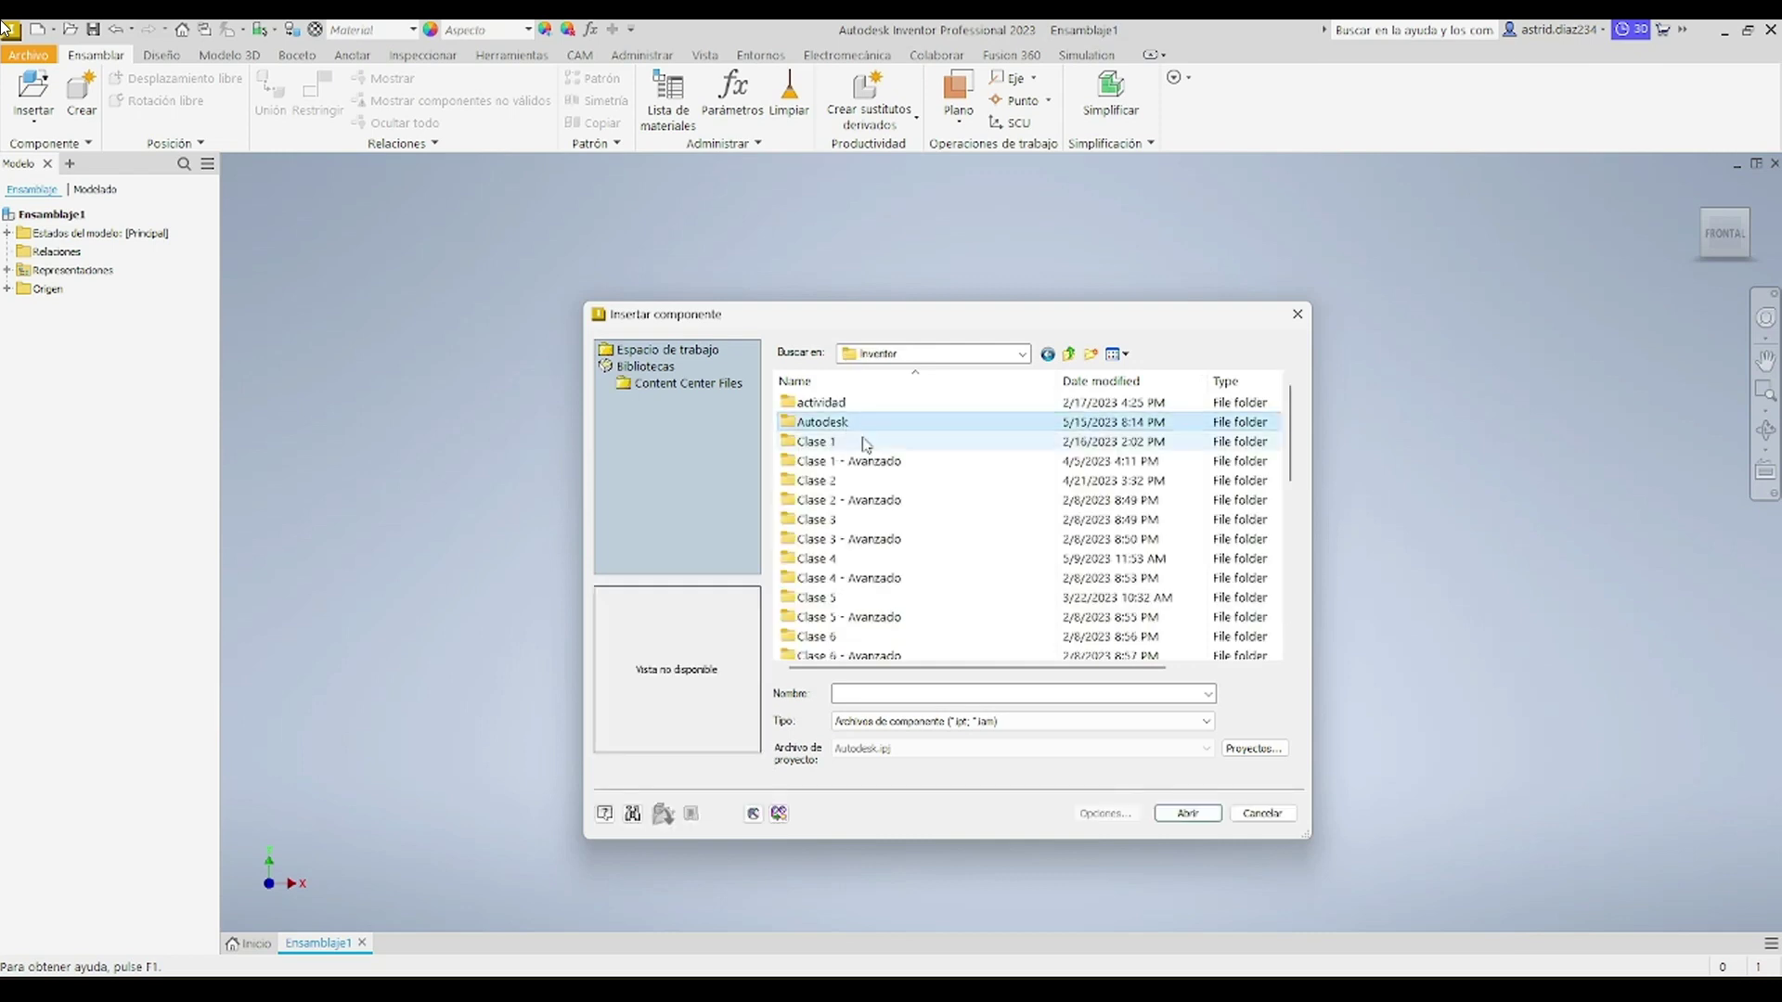
double_click(855, 559)
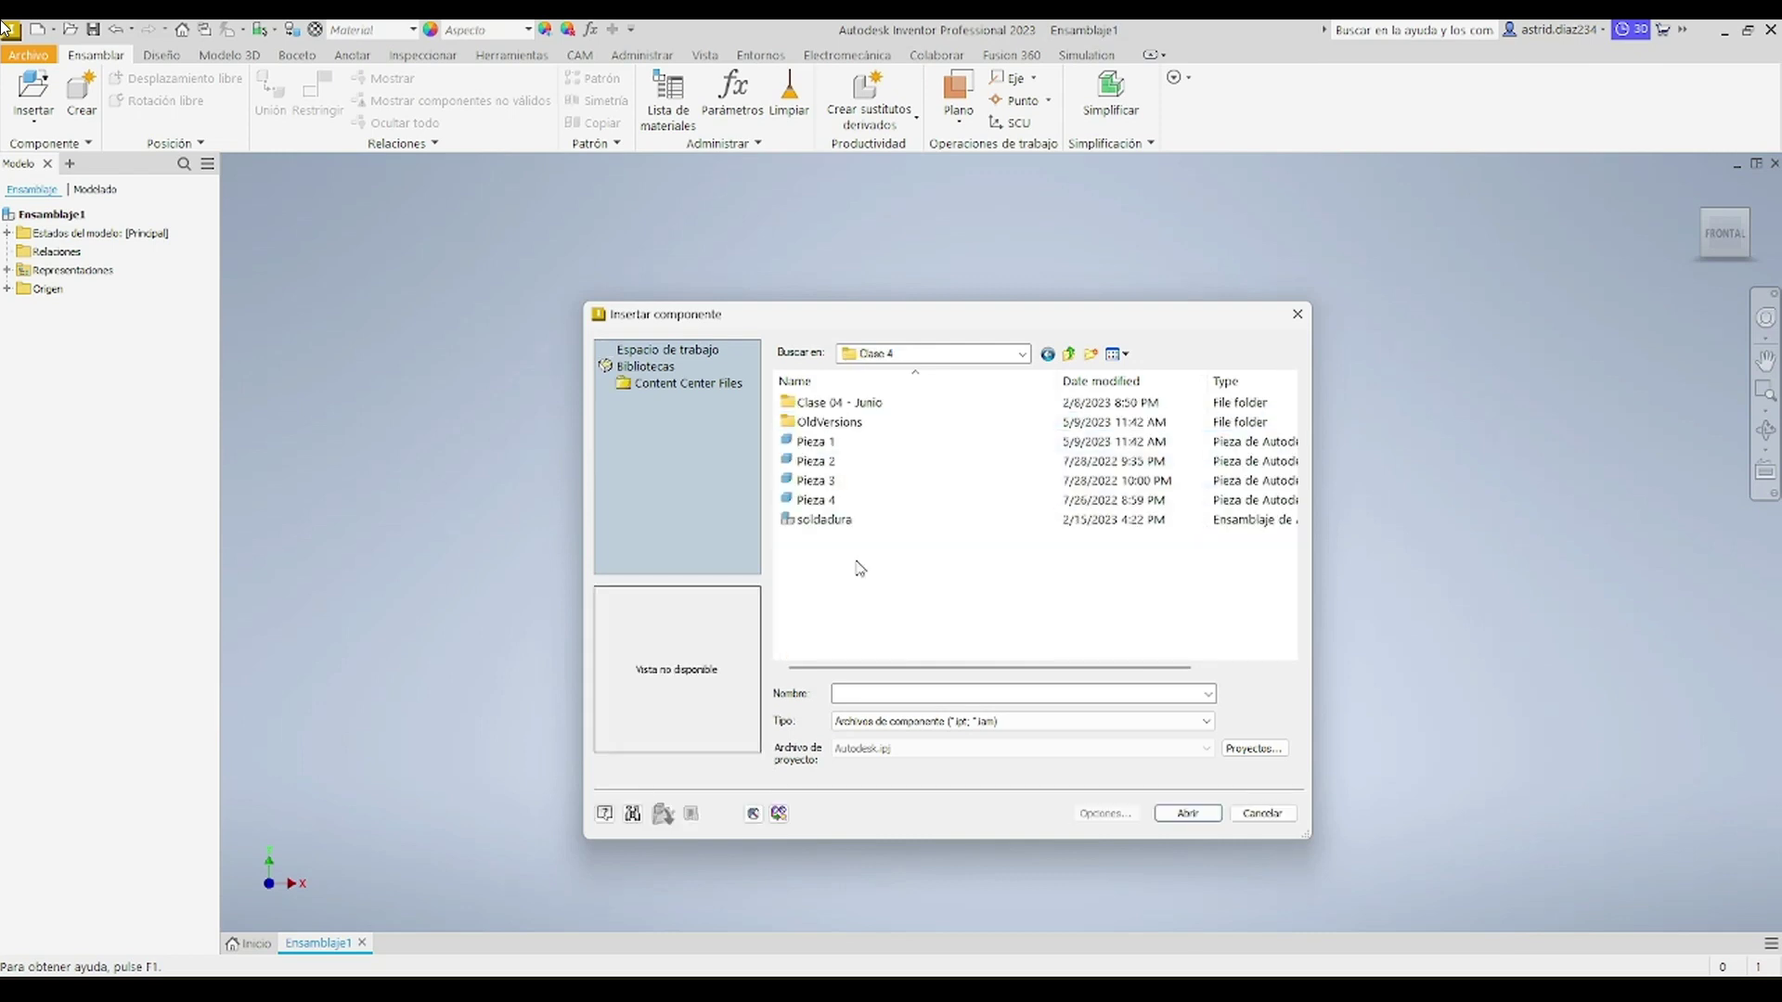
Step: Insert the part Pieza 1 into the unsaved assembly, placing a single instance near the middle of the workspace
left_click(858, 442)
left_click(1194, 822)
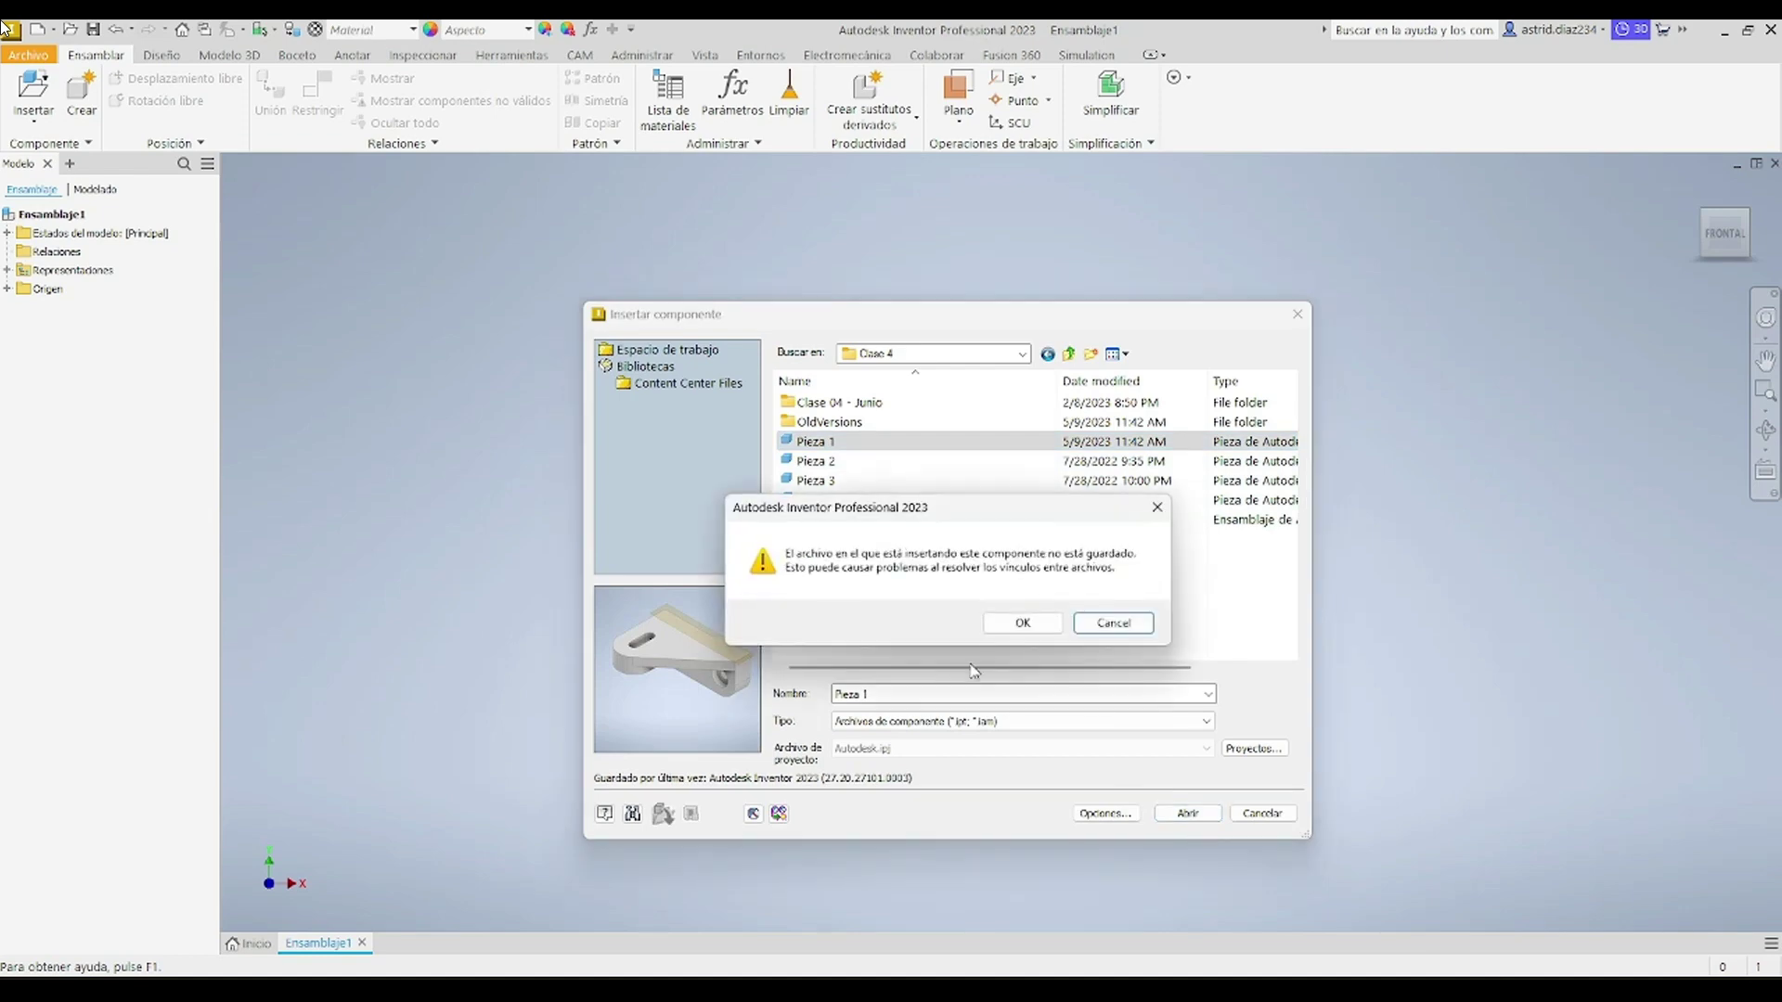
left_click(1021, 623)
left_click(795, 567)
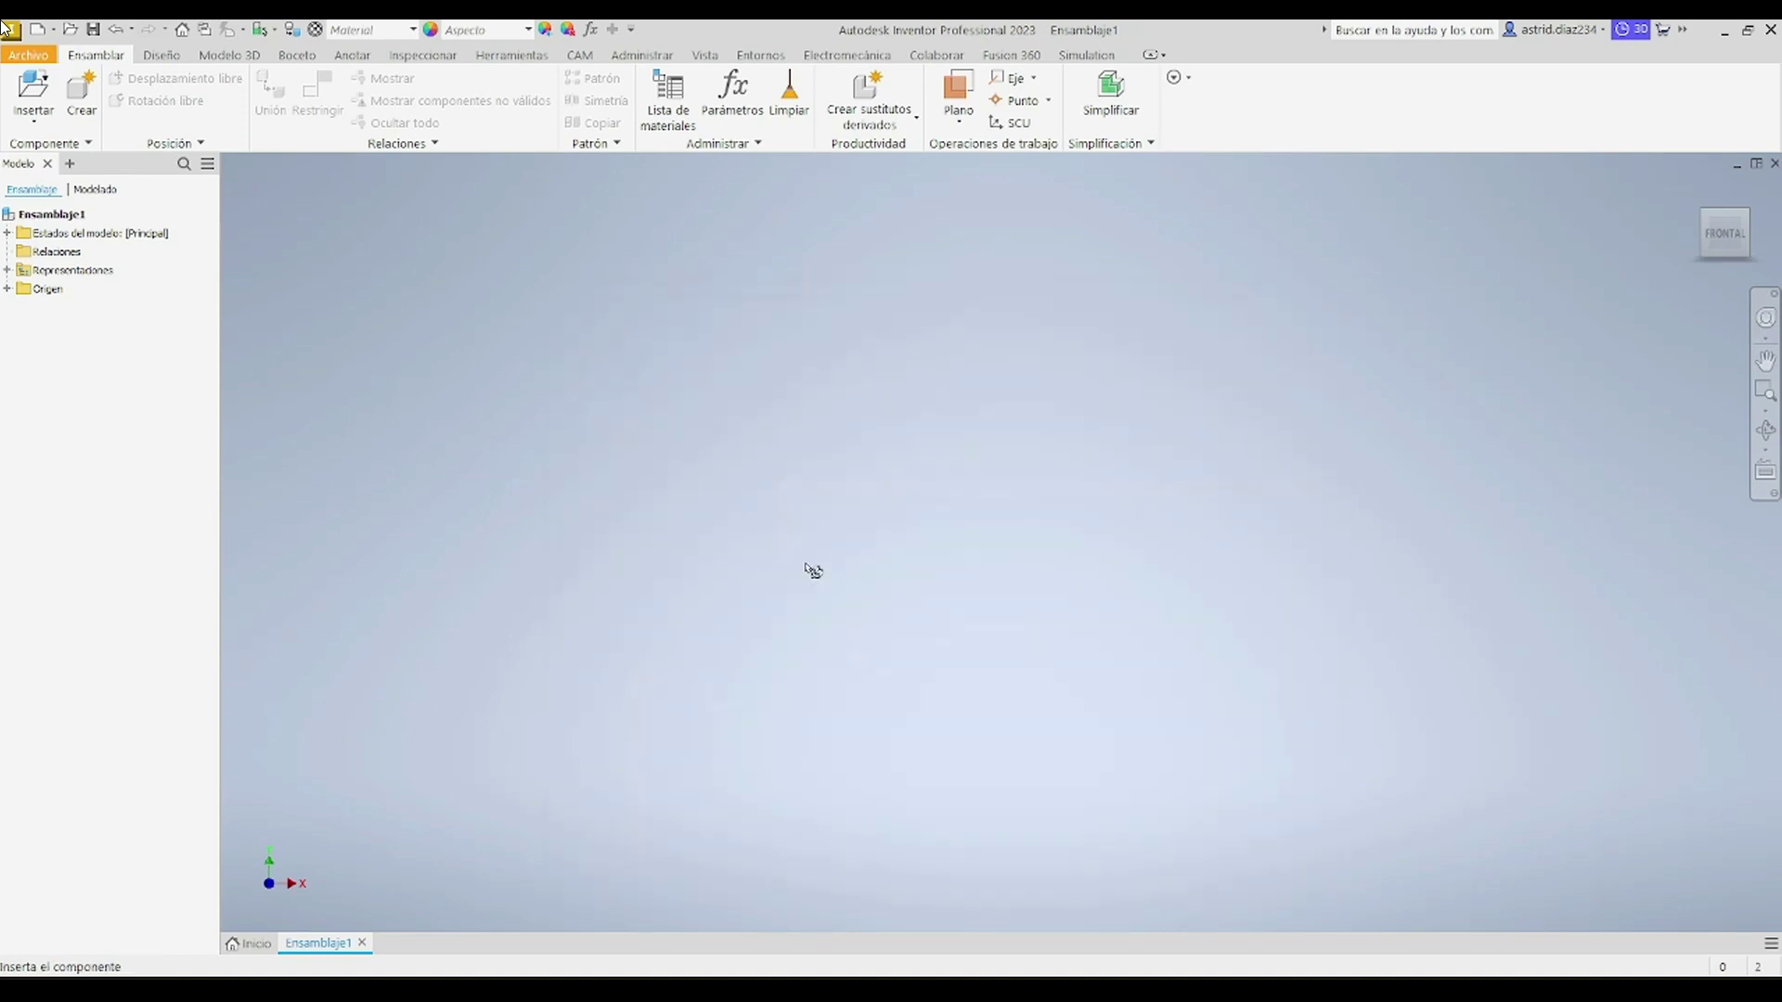
scroll(863, 516, "down", 3)
left_click(865, 516)
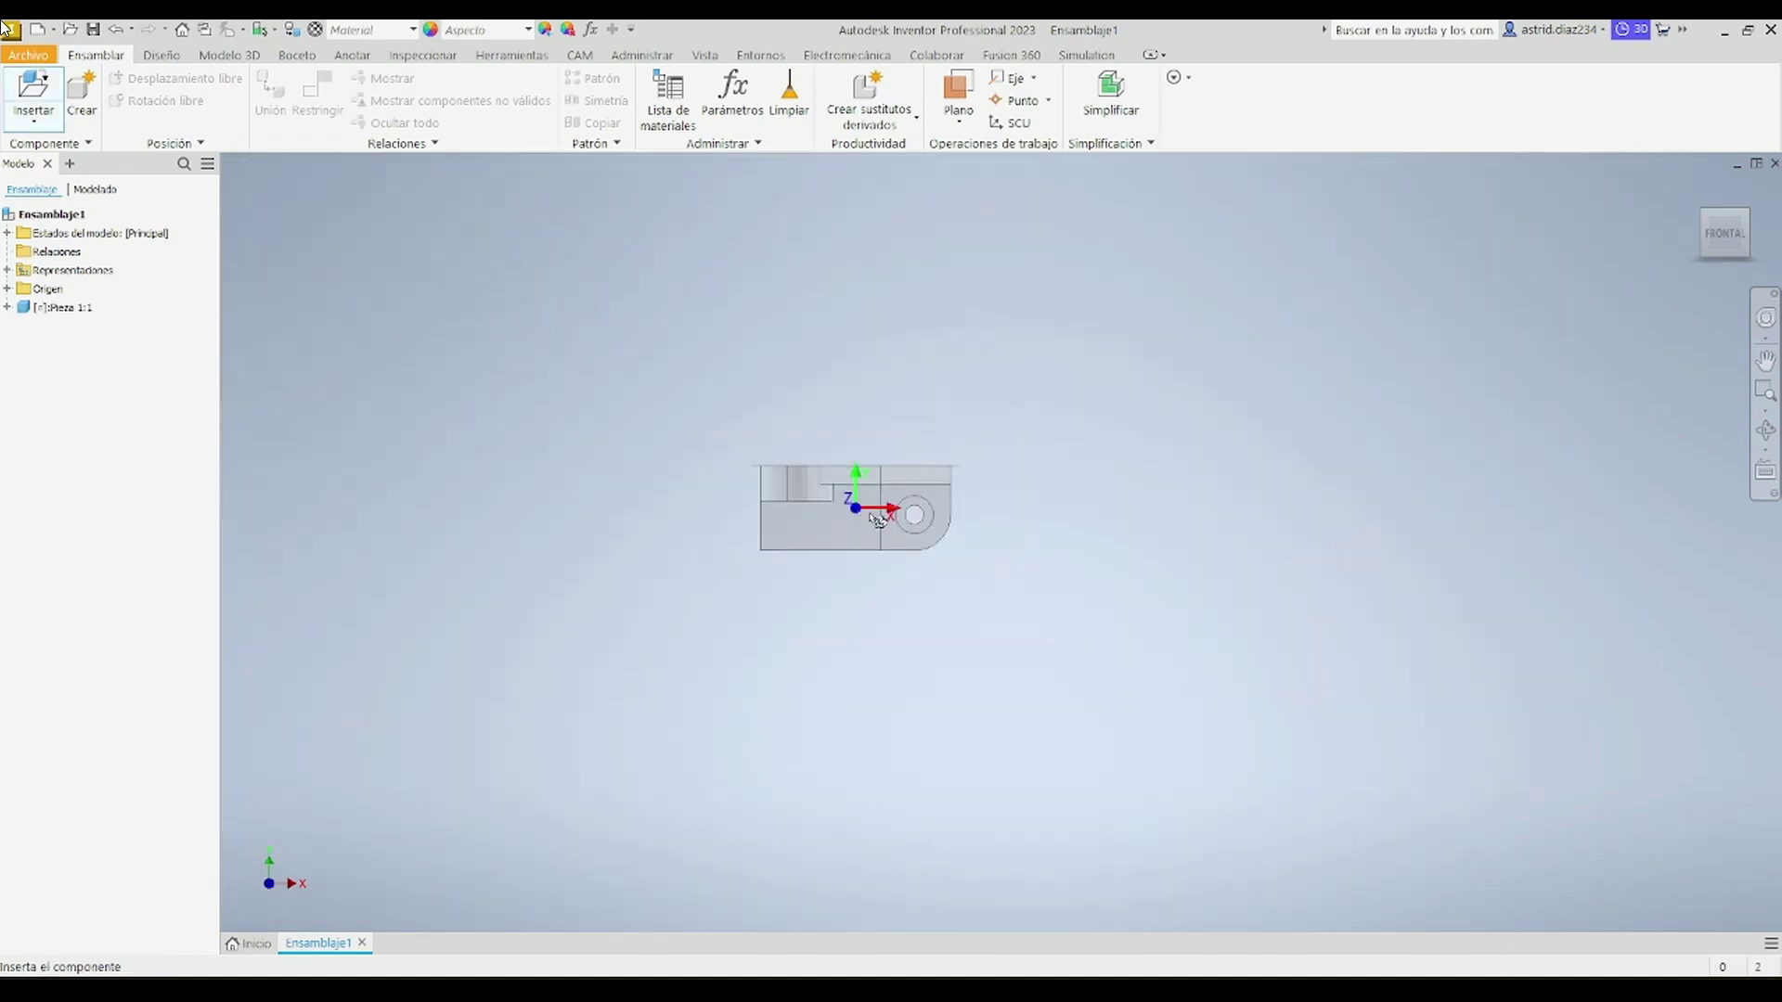
key("F6")
key("Escape")
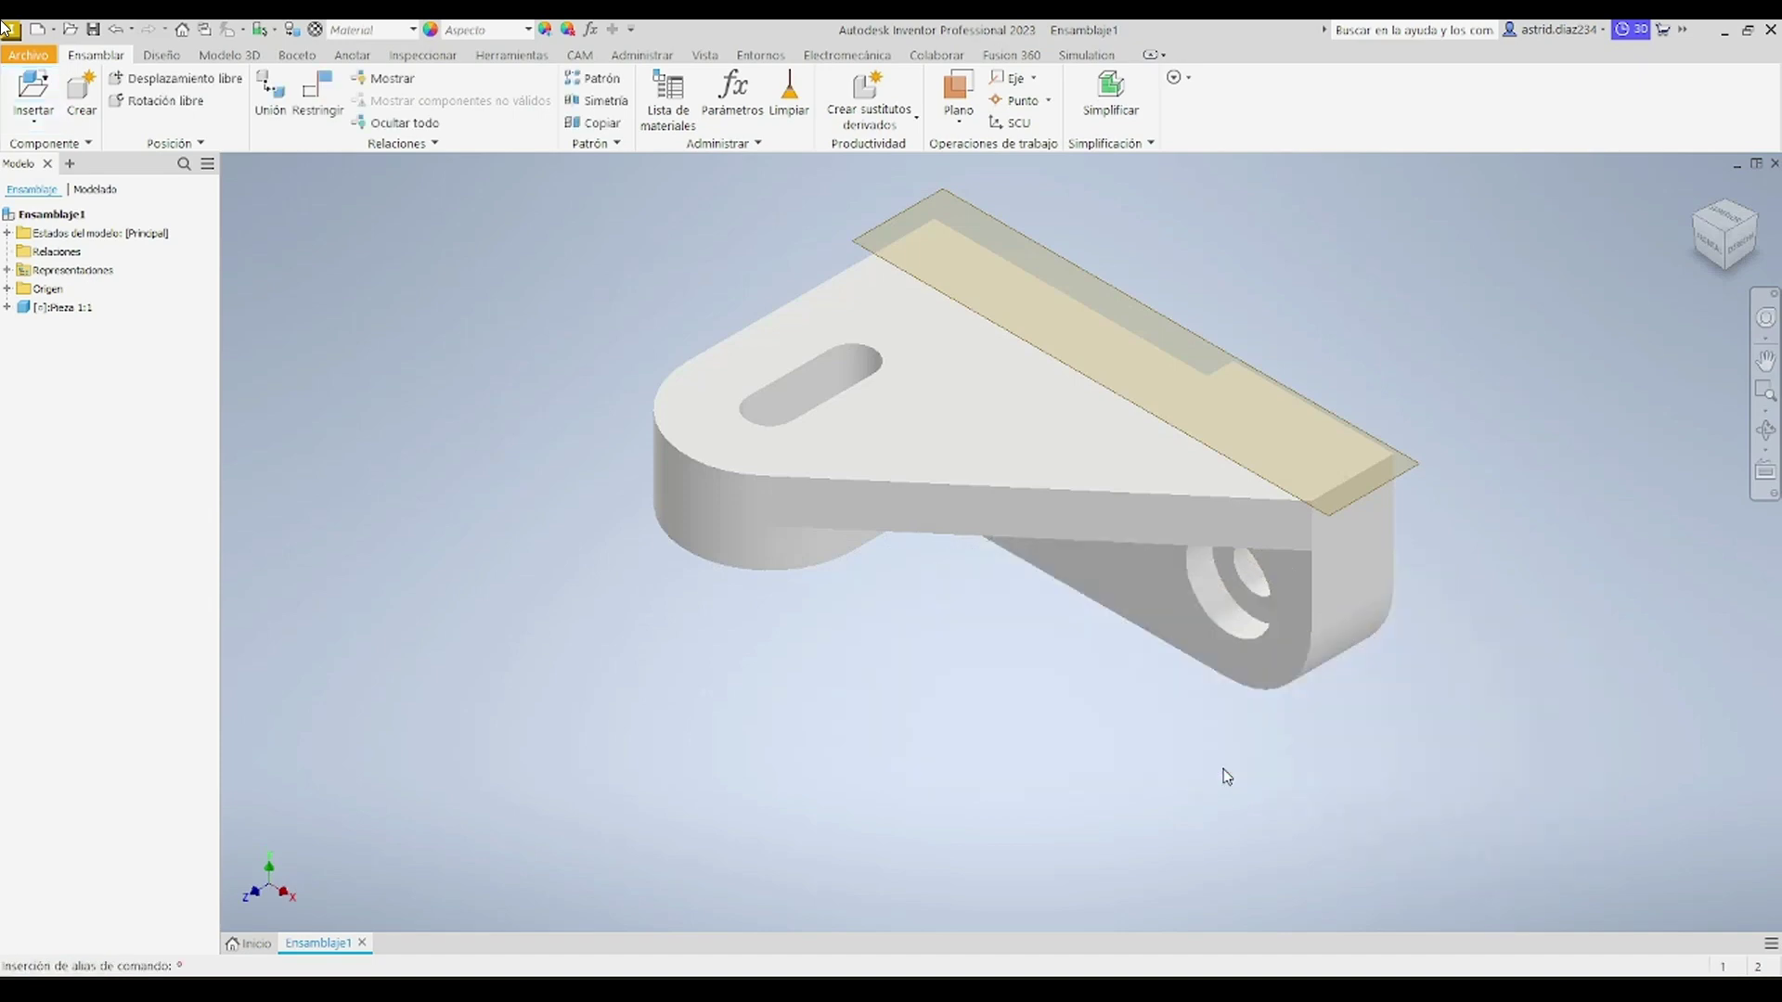
Step: Start converting the assembly into a weldment, accept that the conversion is irreversible, and choose the ISO standard
left_click(1765, 430)
left_click_drag(1161, 582, 1114, 535)
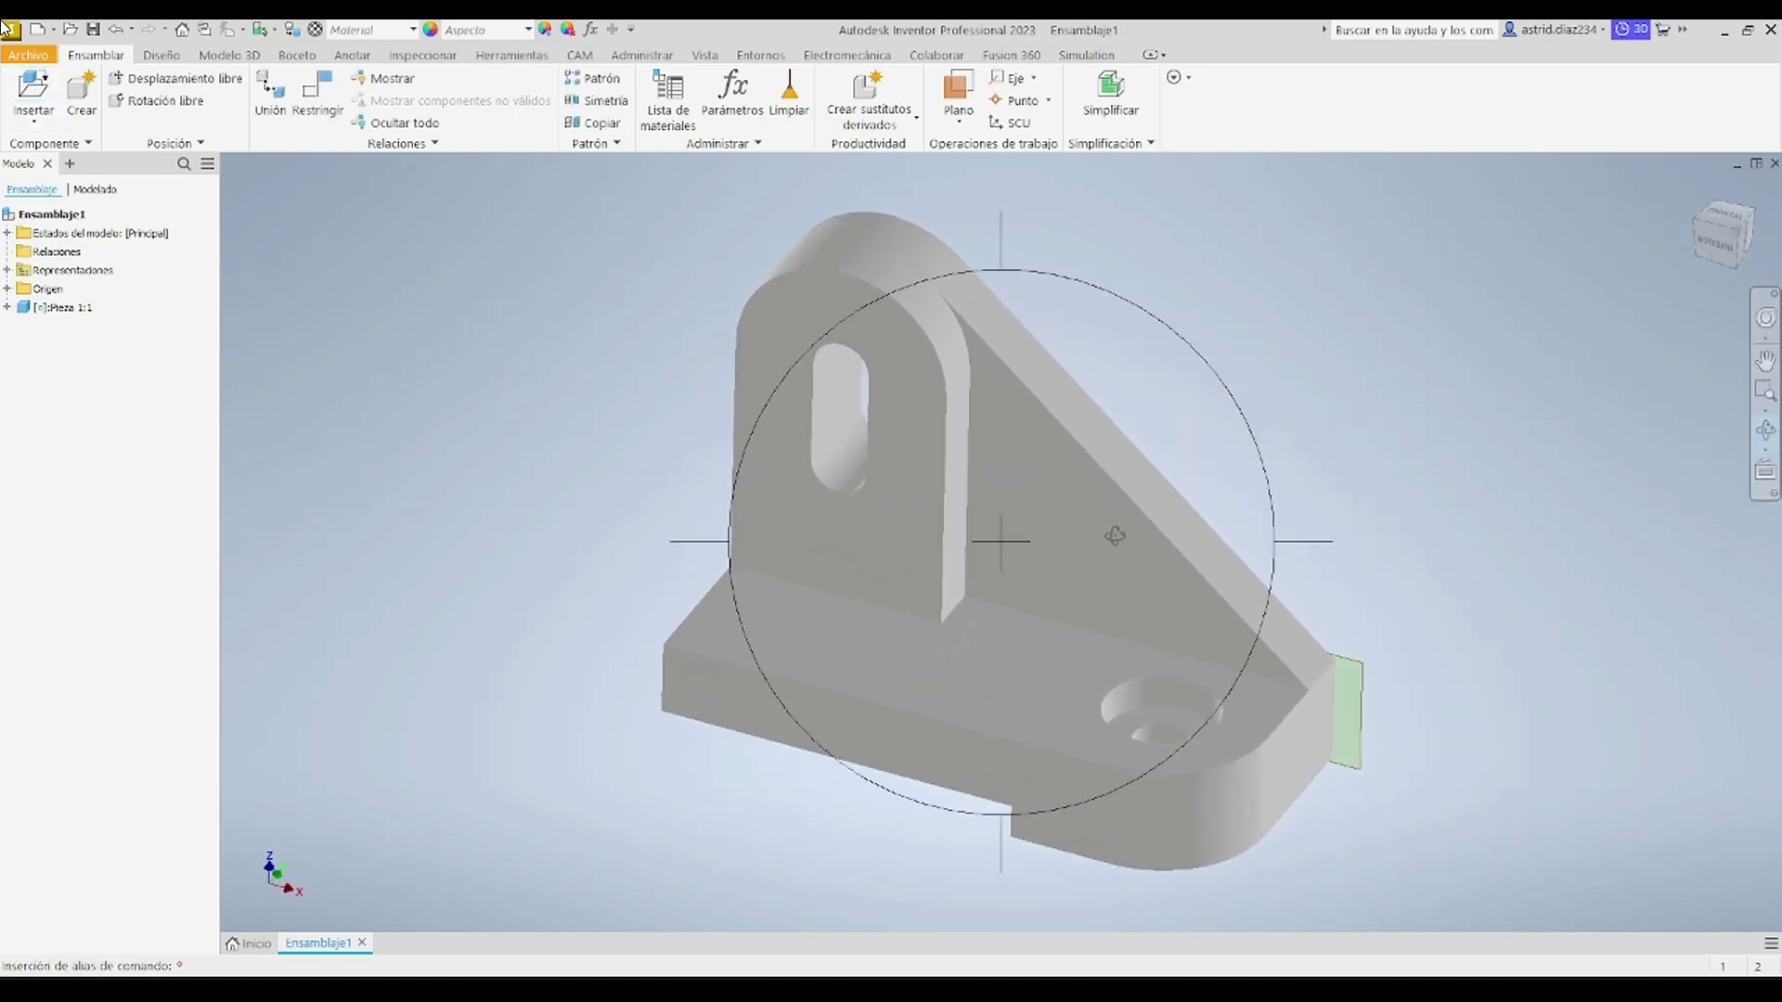
right_click(1114, 535)
left_click(1181, 535)
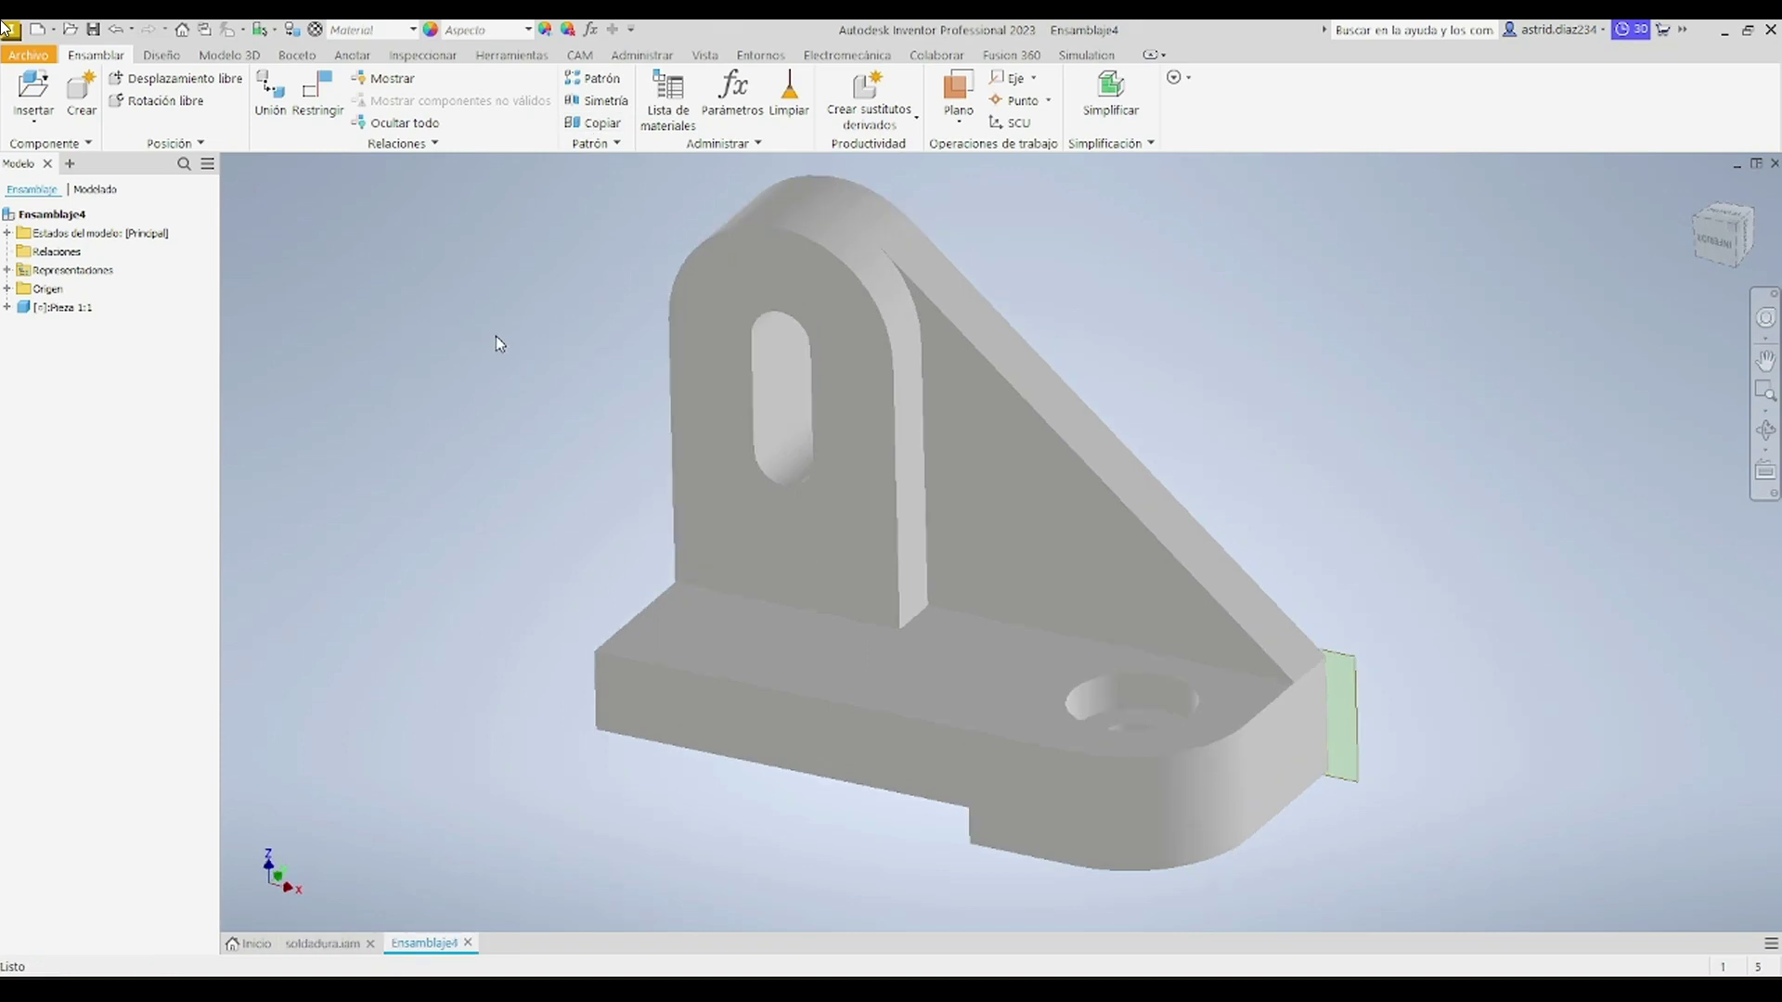
left_click(773, 56)
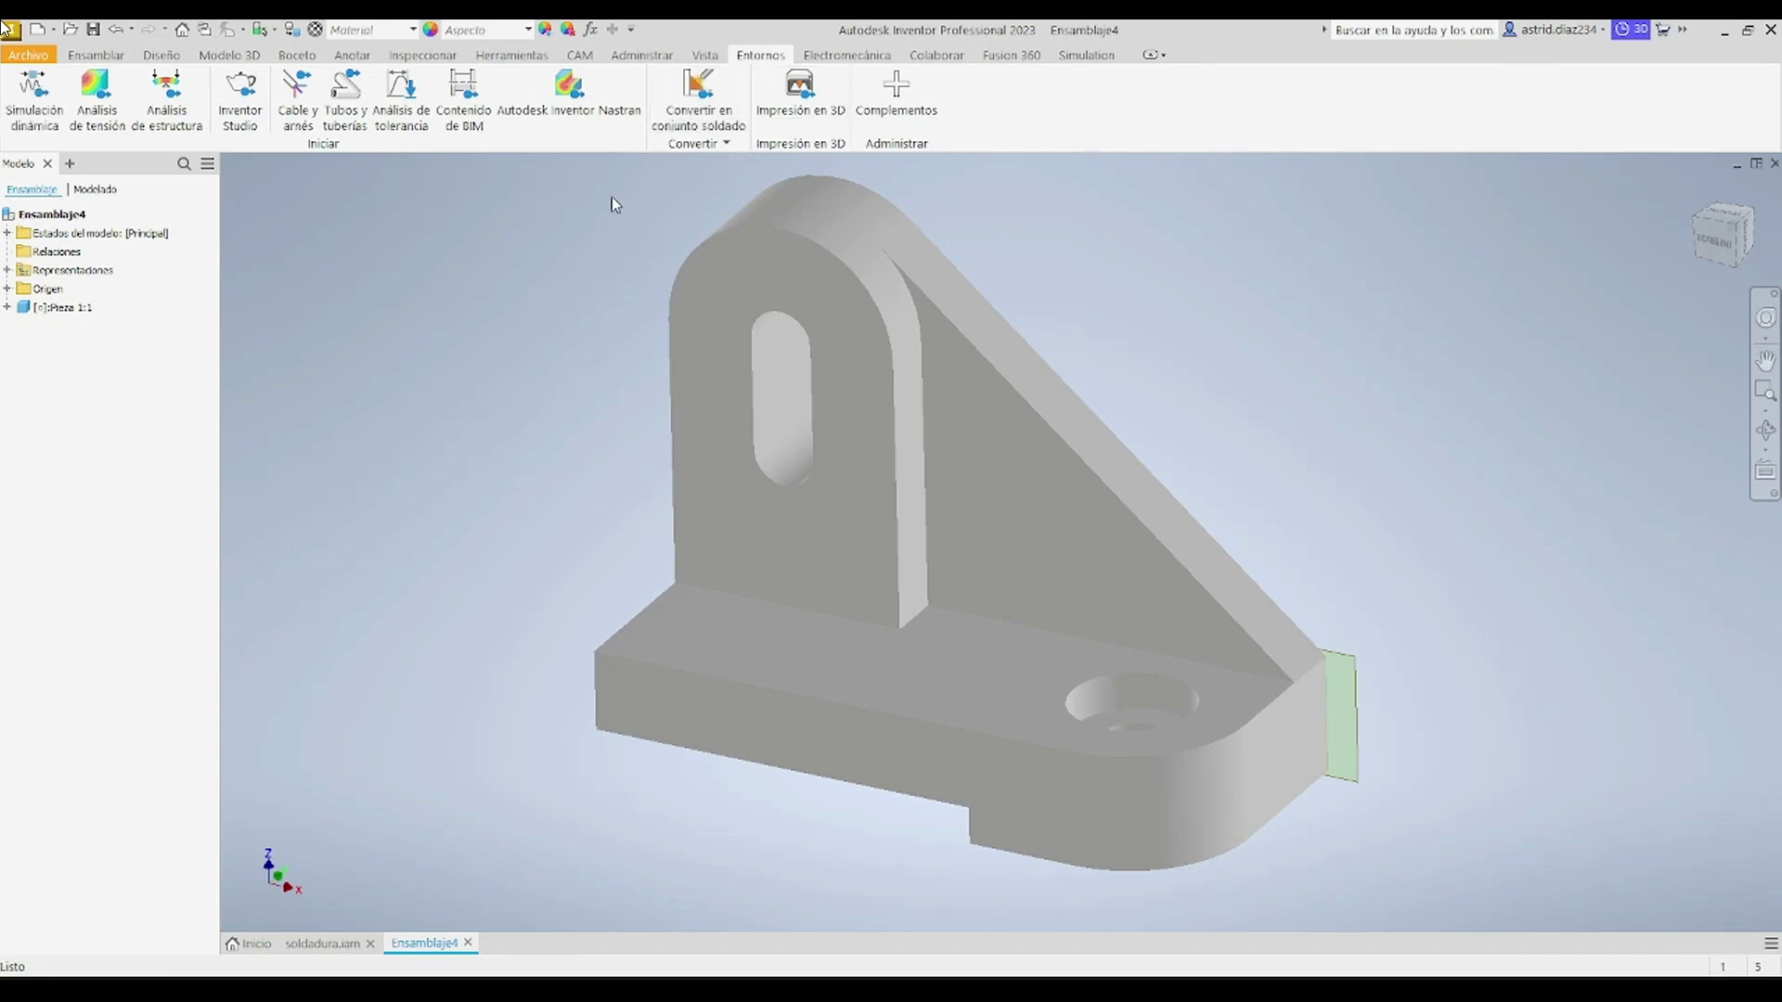
left_click(698, 103)
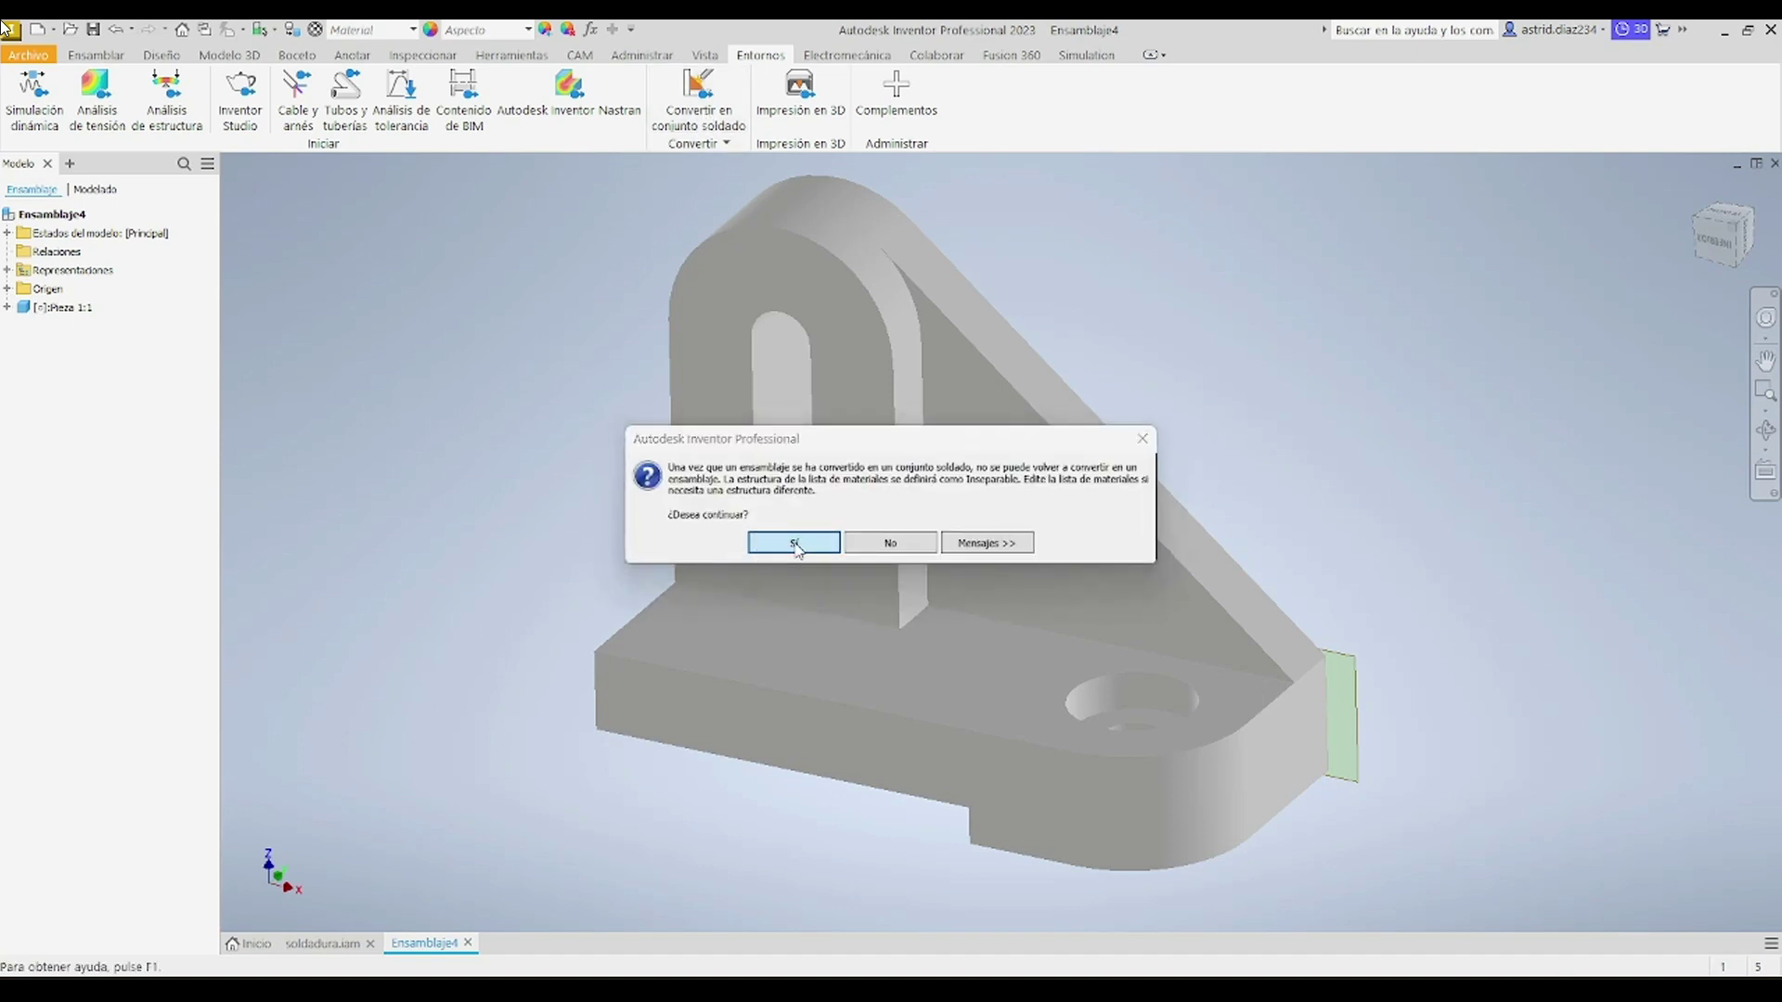
left_click(794, 542)
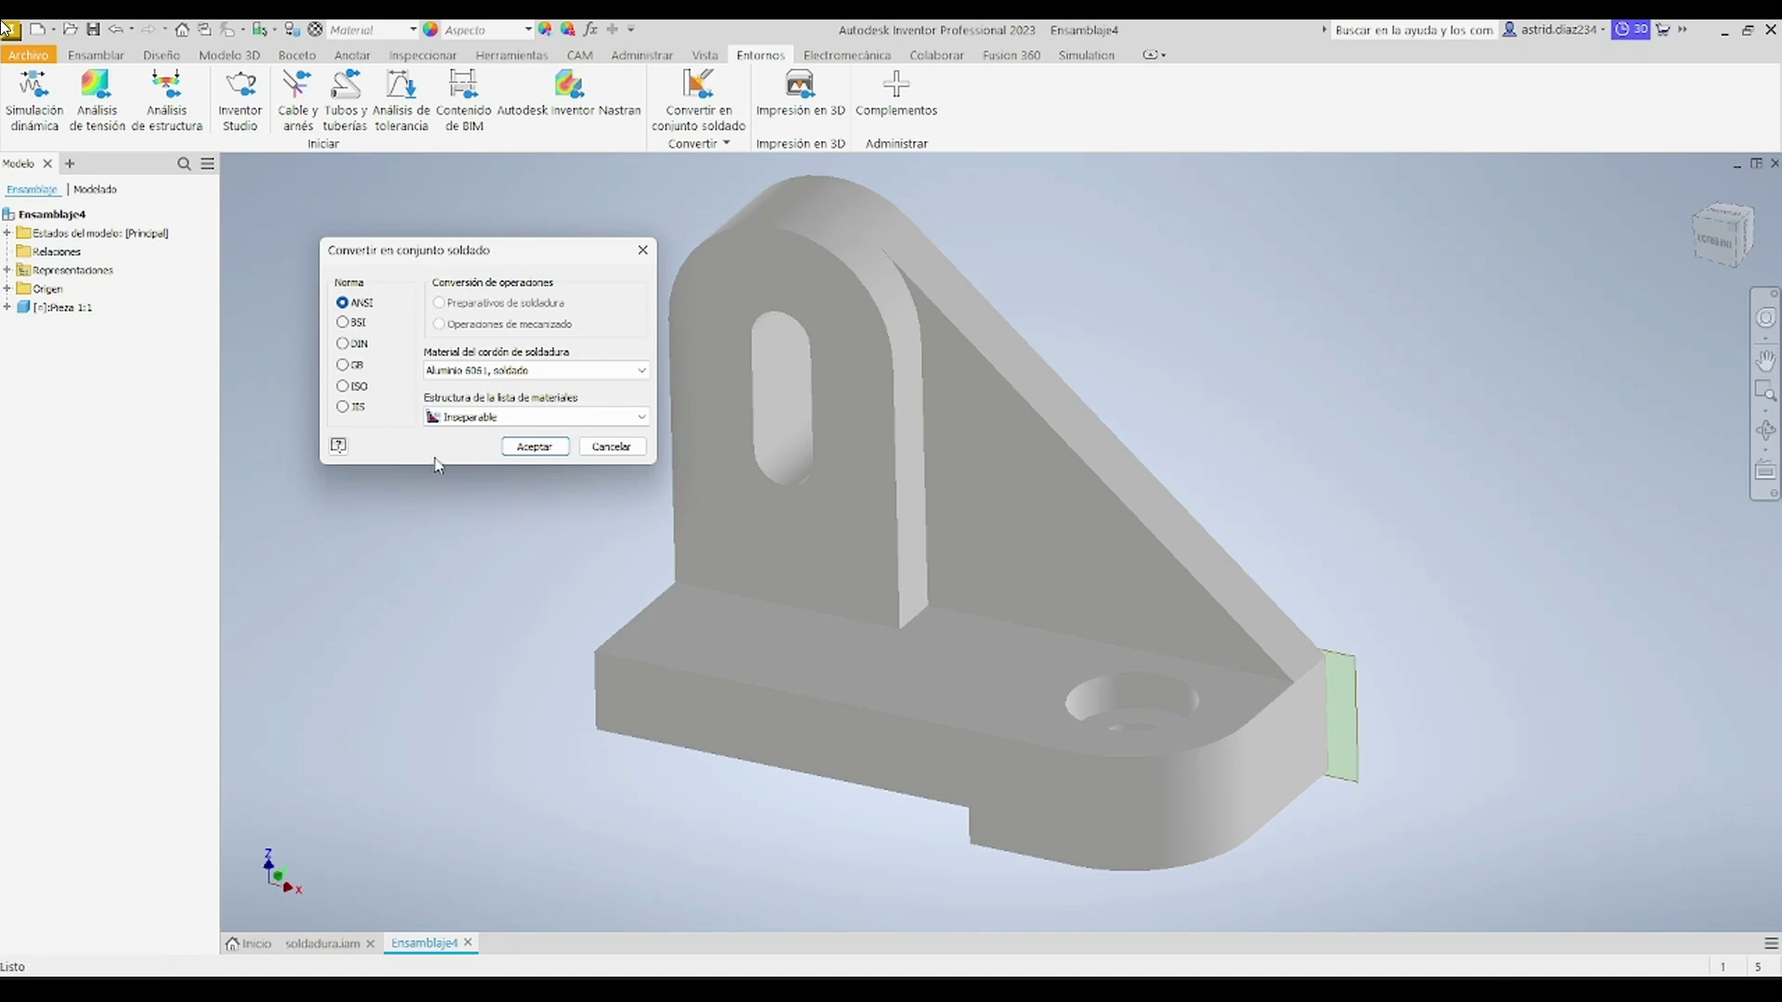
left_click(350, 393)
Step: Set the weld bead material to Acero, carbono for the weldment conversion
left_click(612, 376)
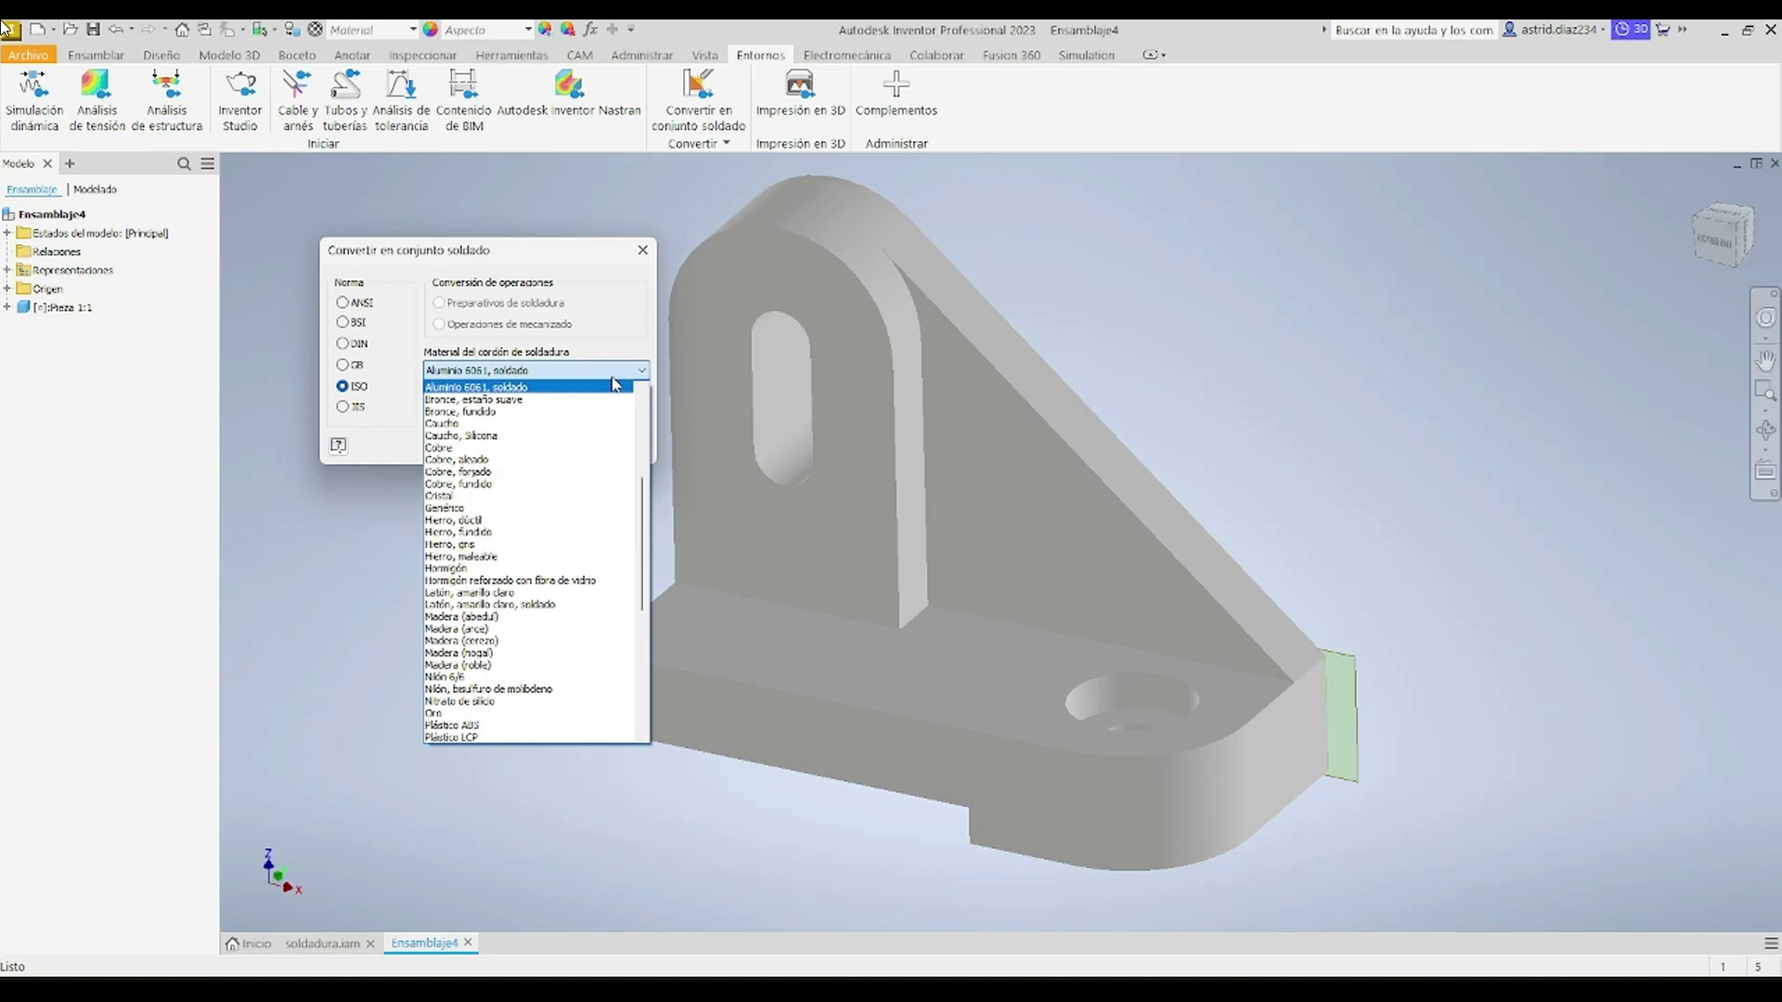
scroll(557, 548, "down", 5)
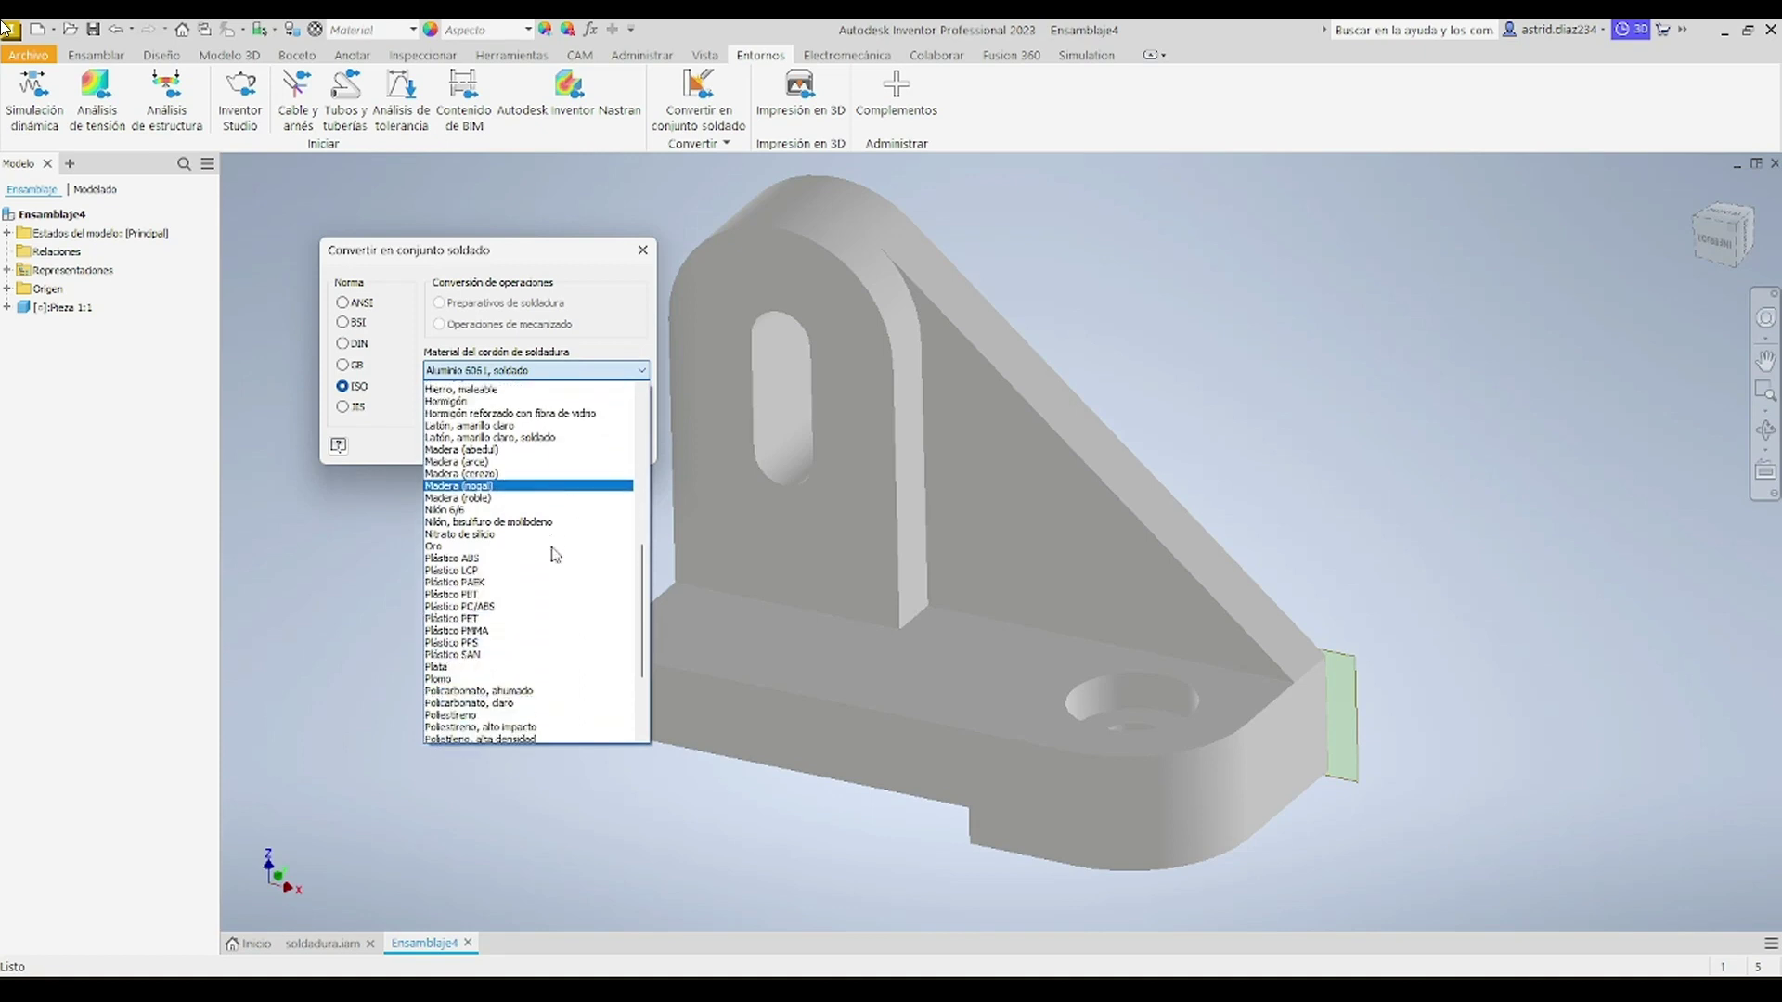
scroll(555, 554, "down", 2)
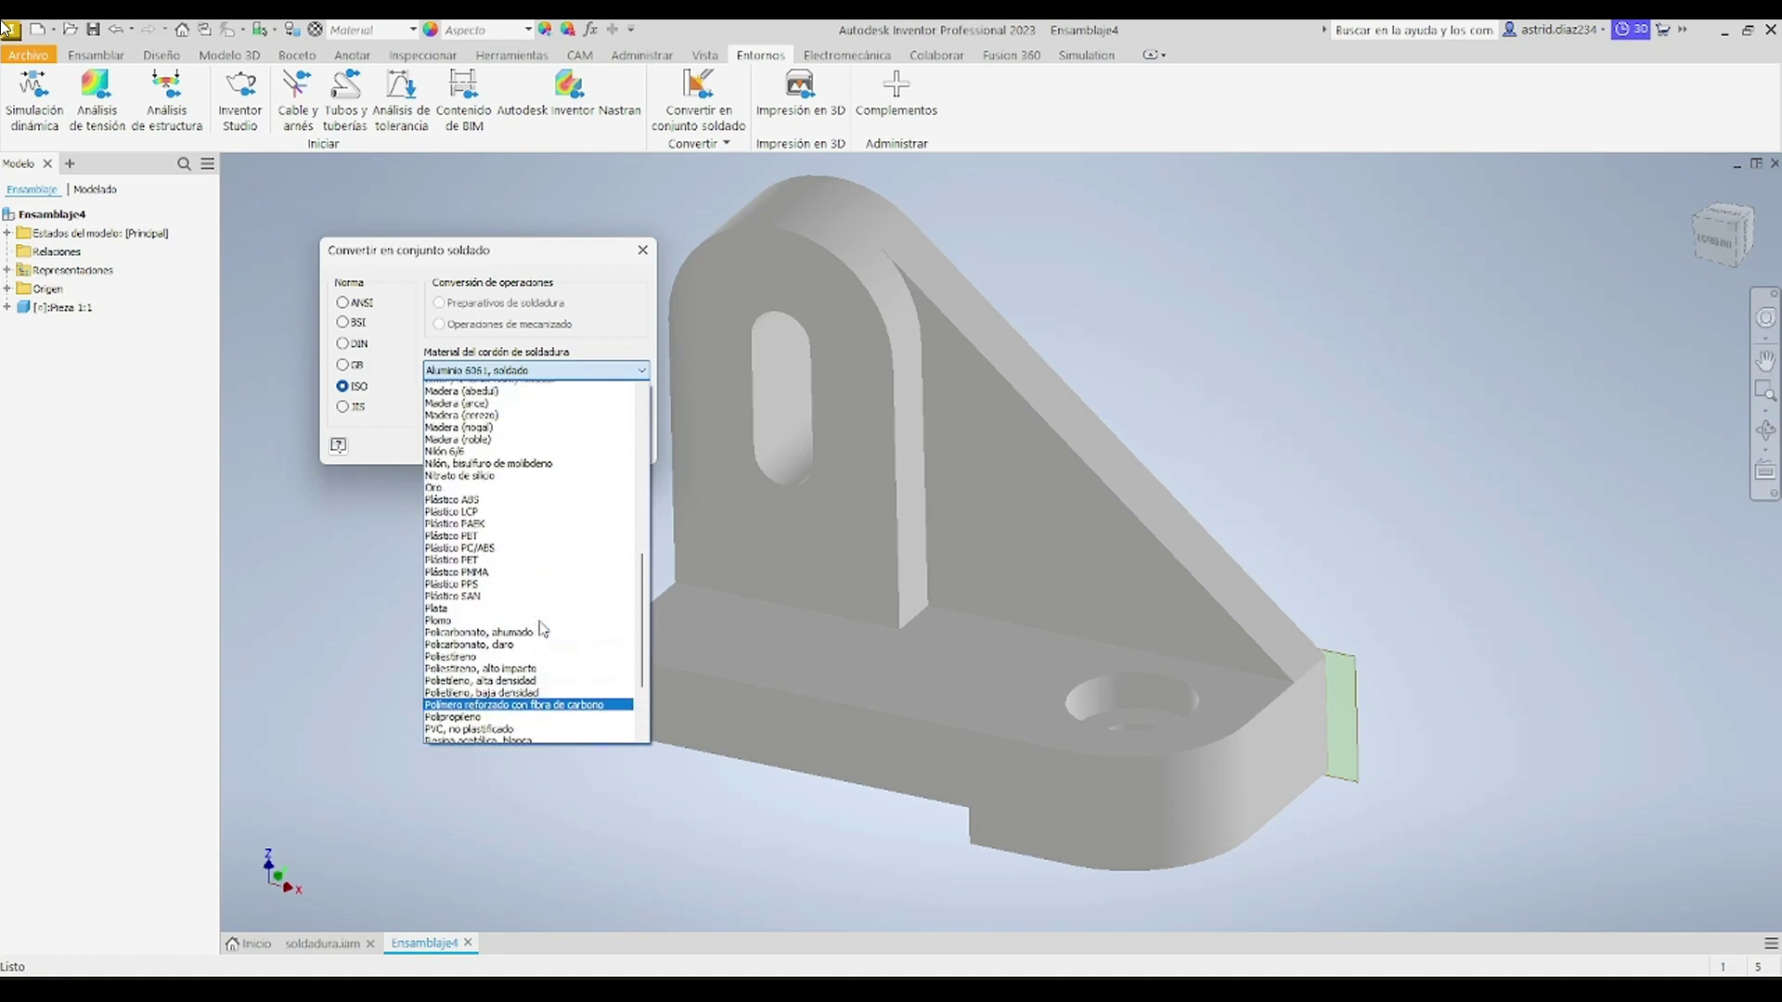
scroll(543, 628, "up", 8)
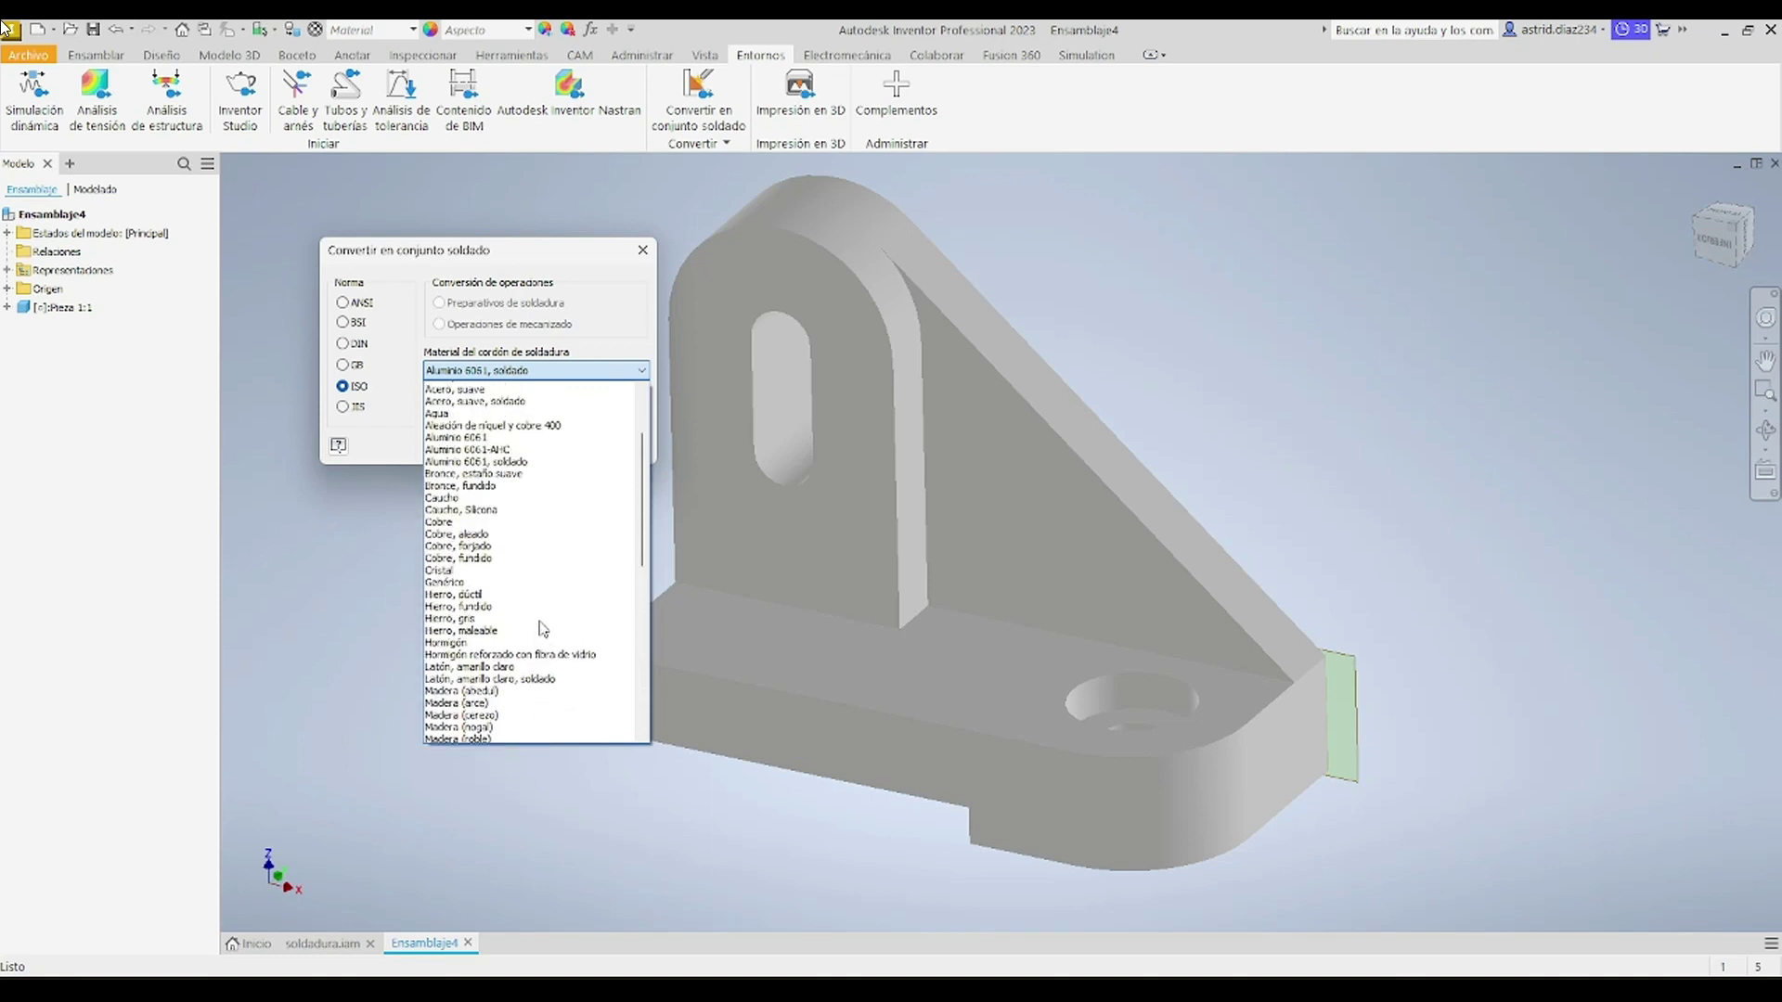
scroll(543, 628, "up", 4)
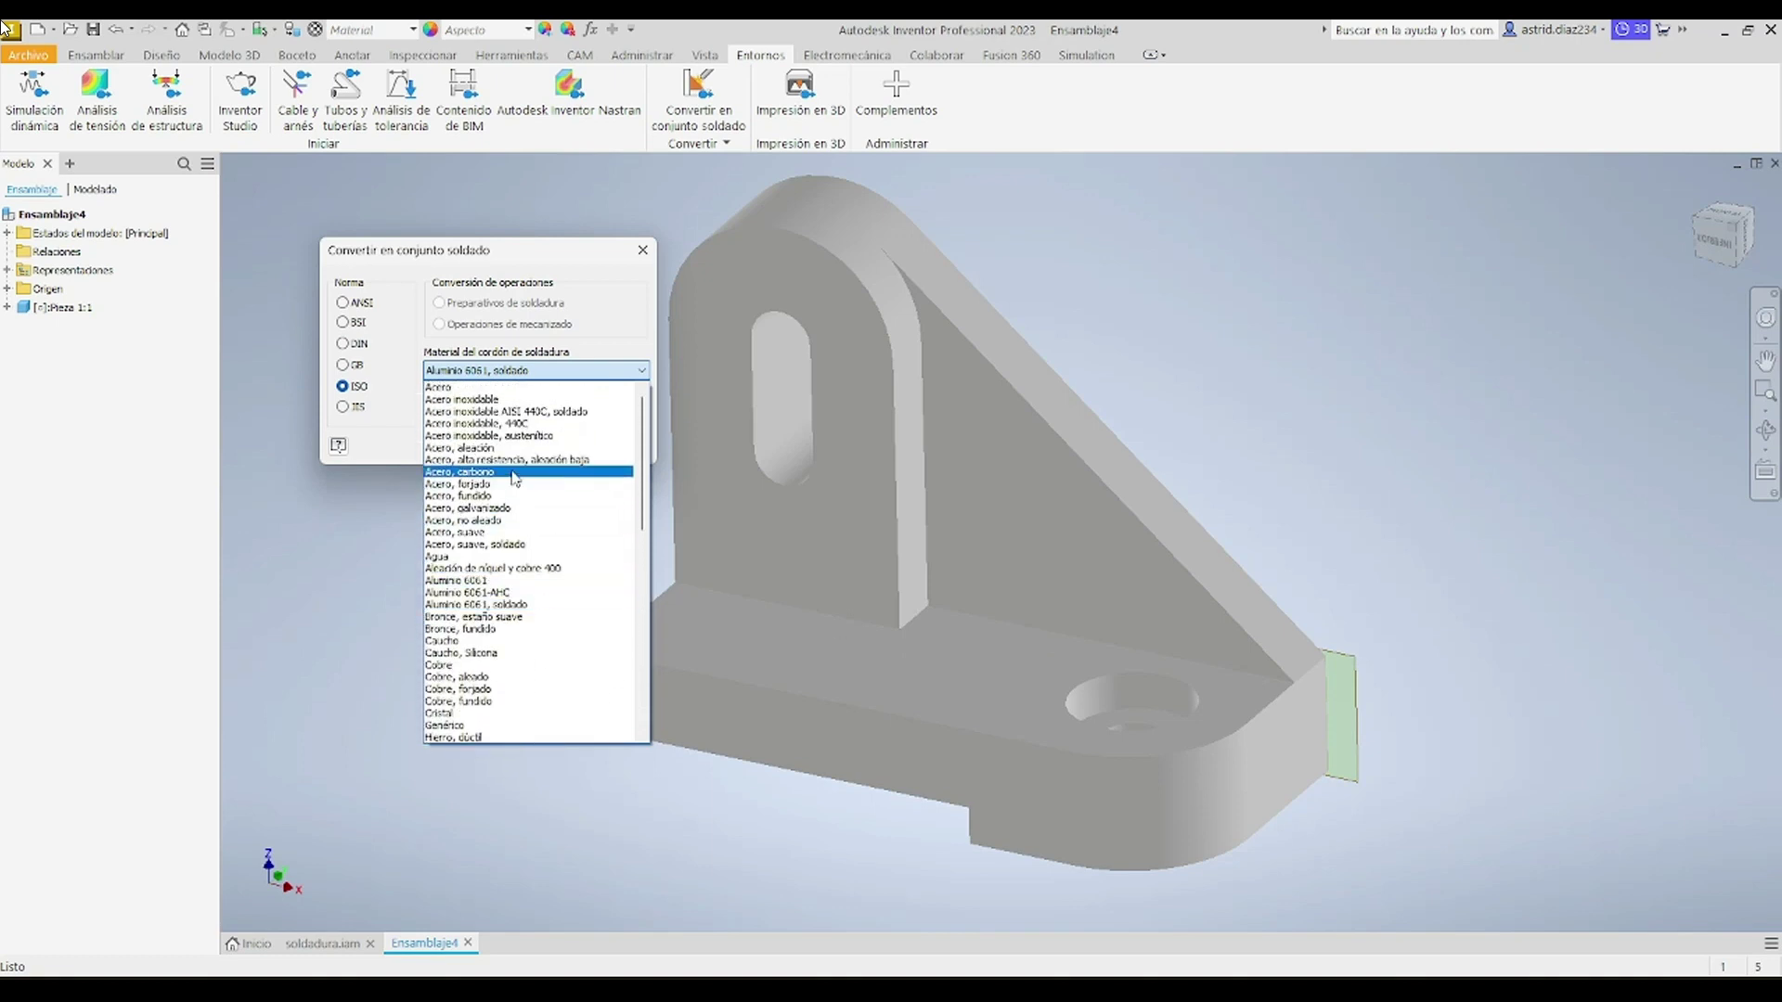
left_click(515, 474)
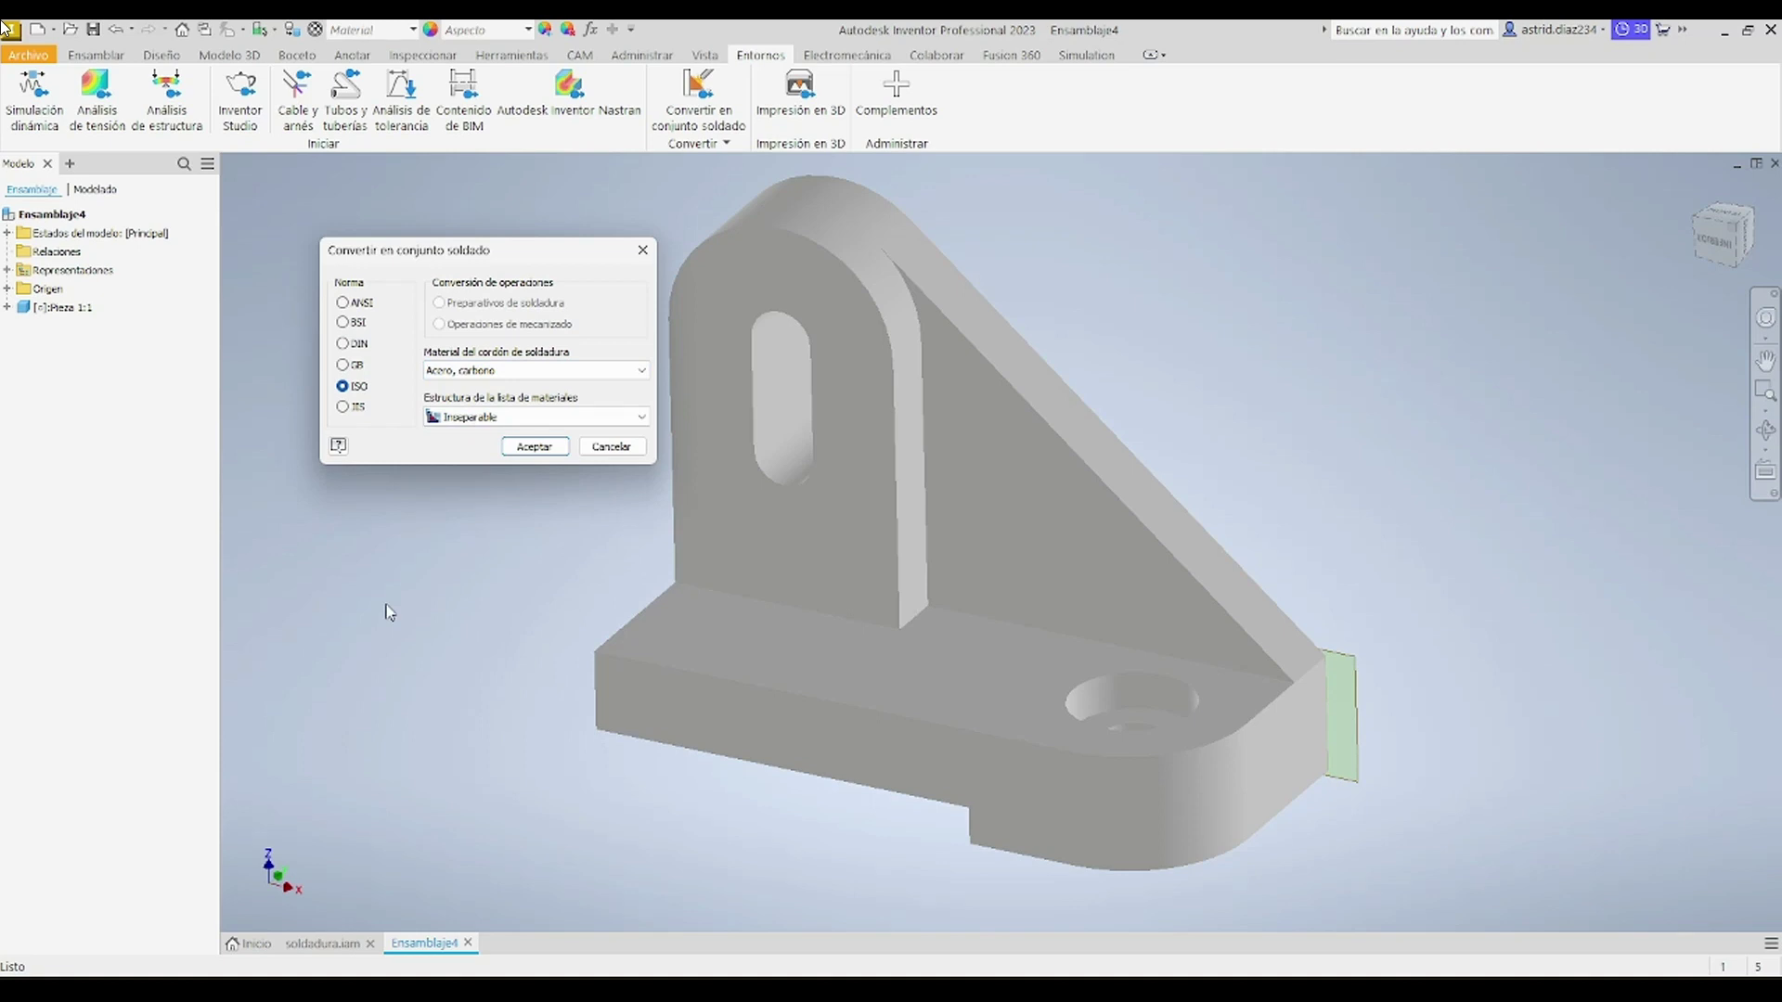
Step: Choose Inseparable as the bill of materials structure and complete the weldment conversion
left_click(445, 420)
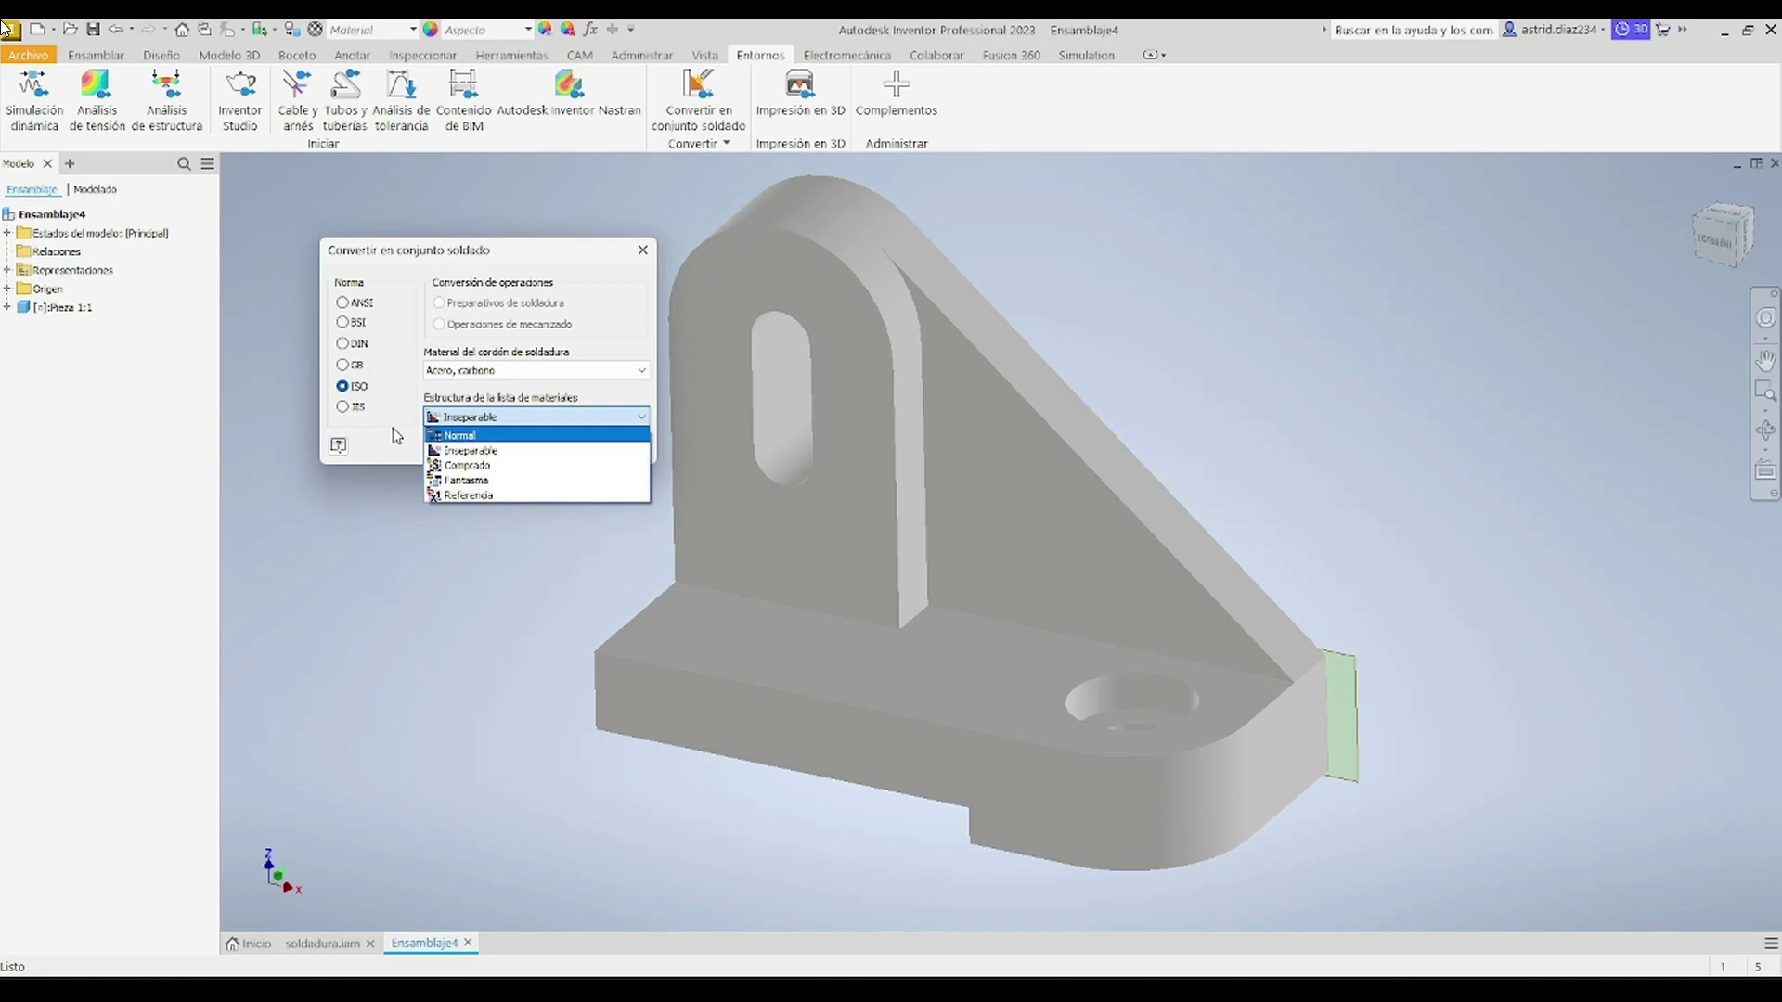
left_click(495, 451)
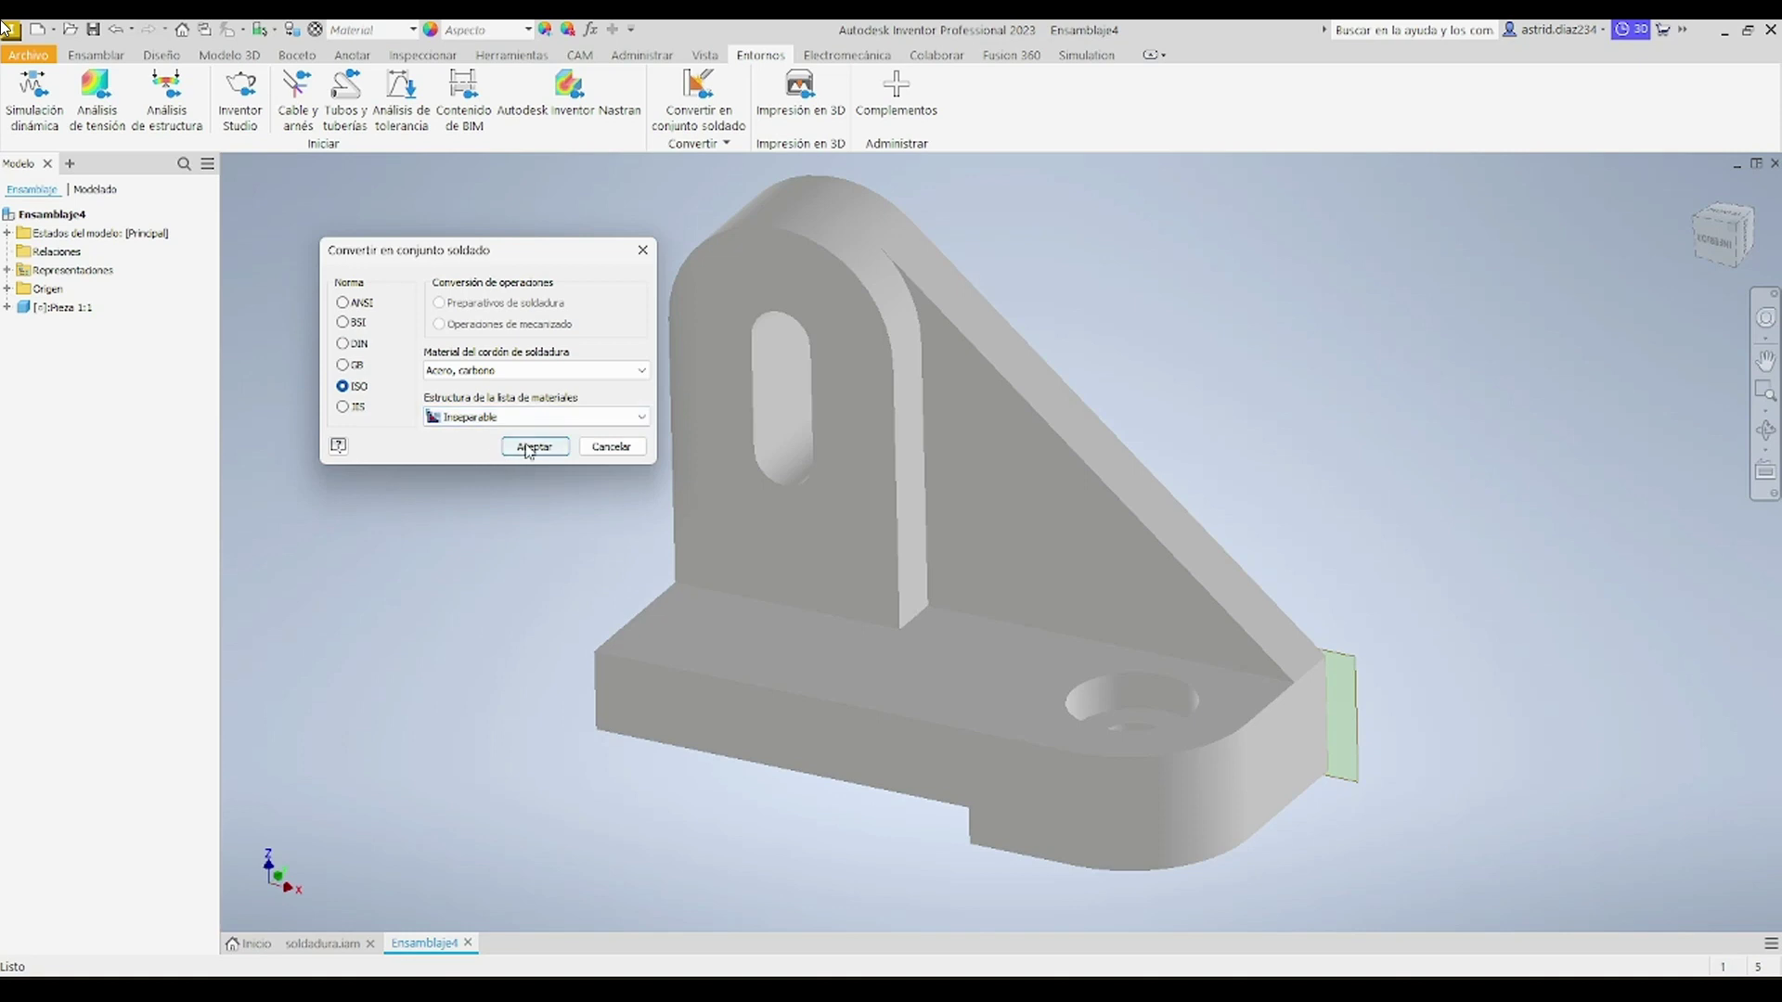
left_click(526, 446)
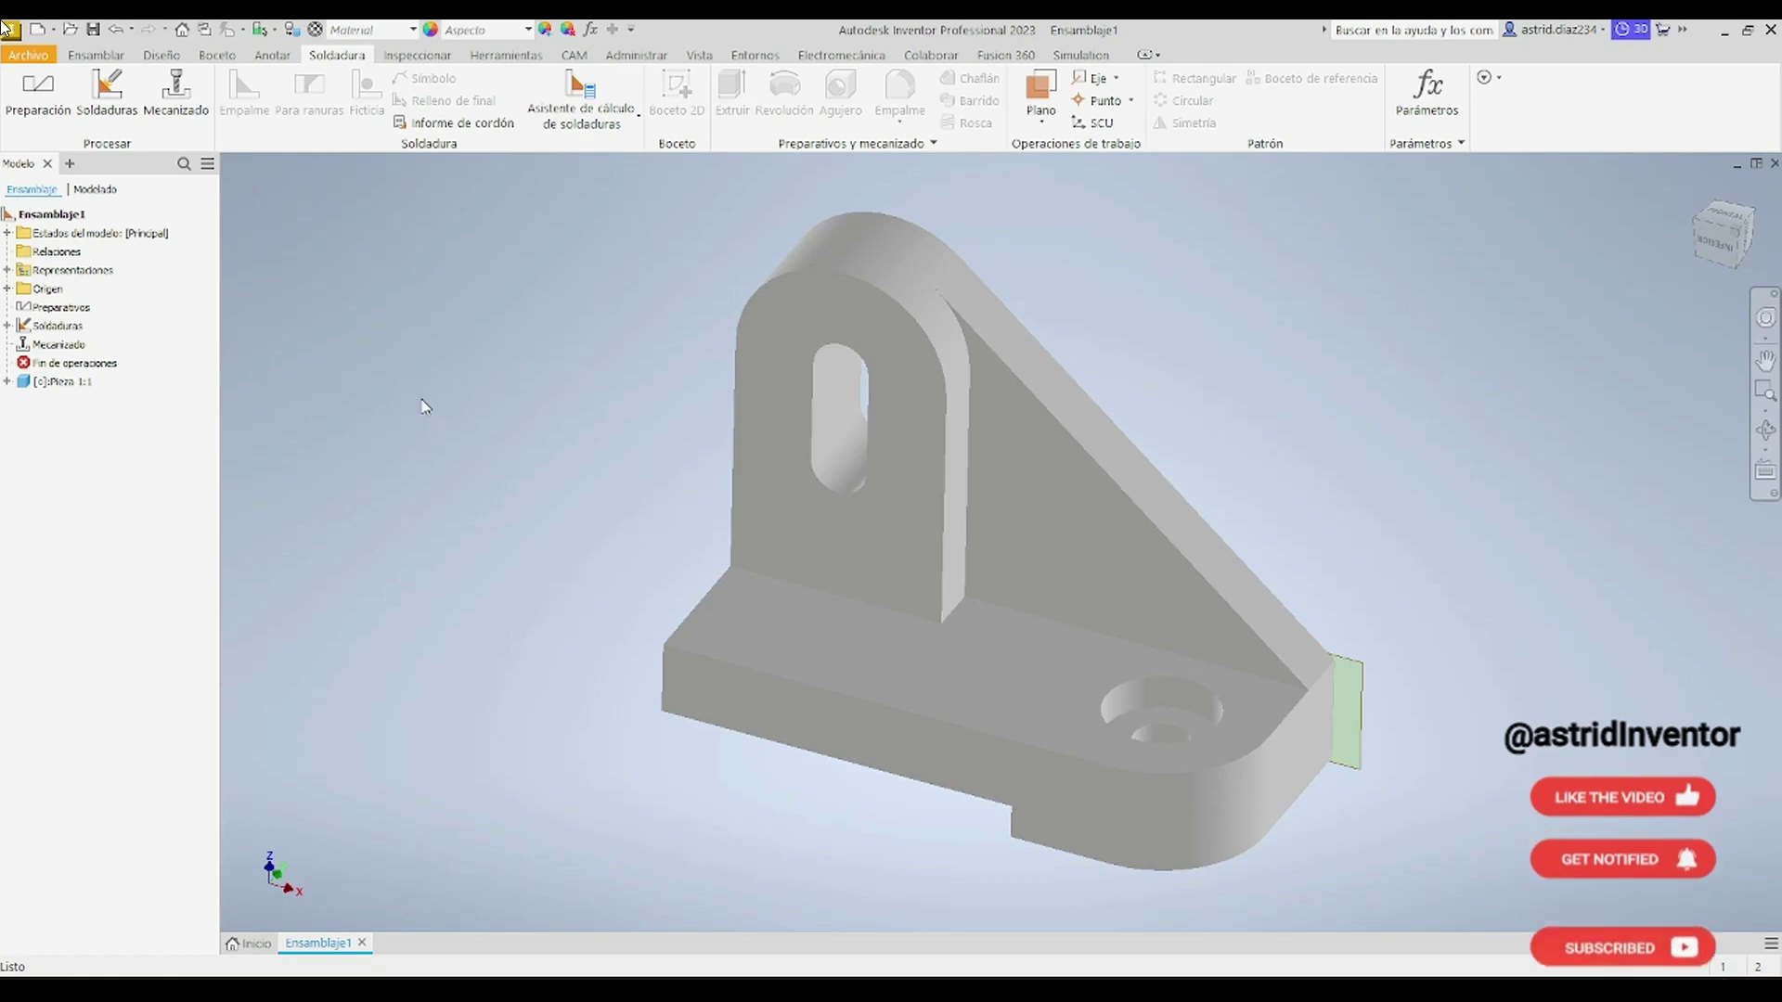
Step: View the weldment's Preparación environment, return from it, and activate the Soldaduras environment
left_click(38, 93)
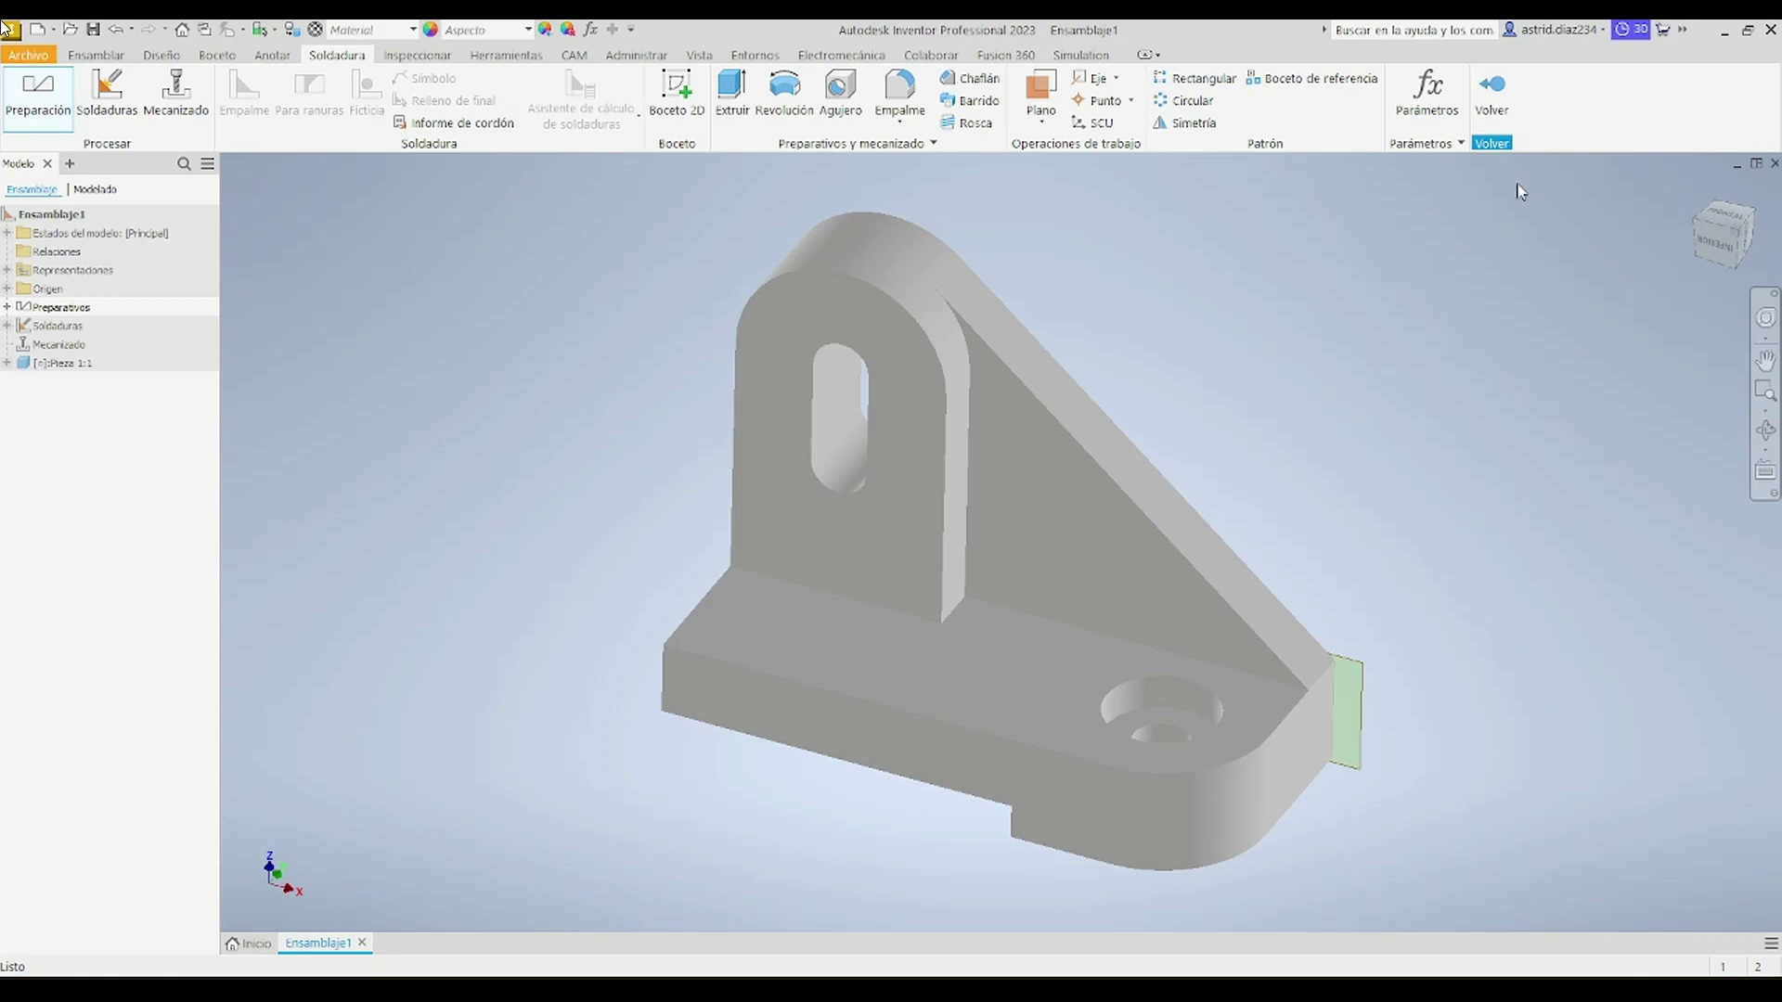
left_click(1492, 93)
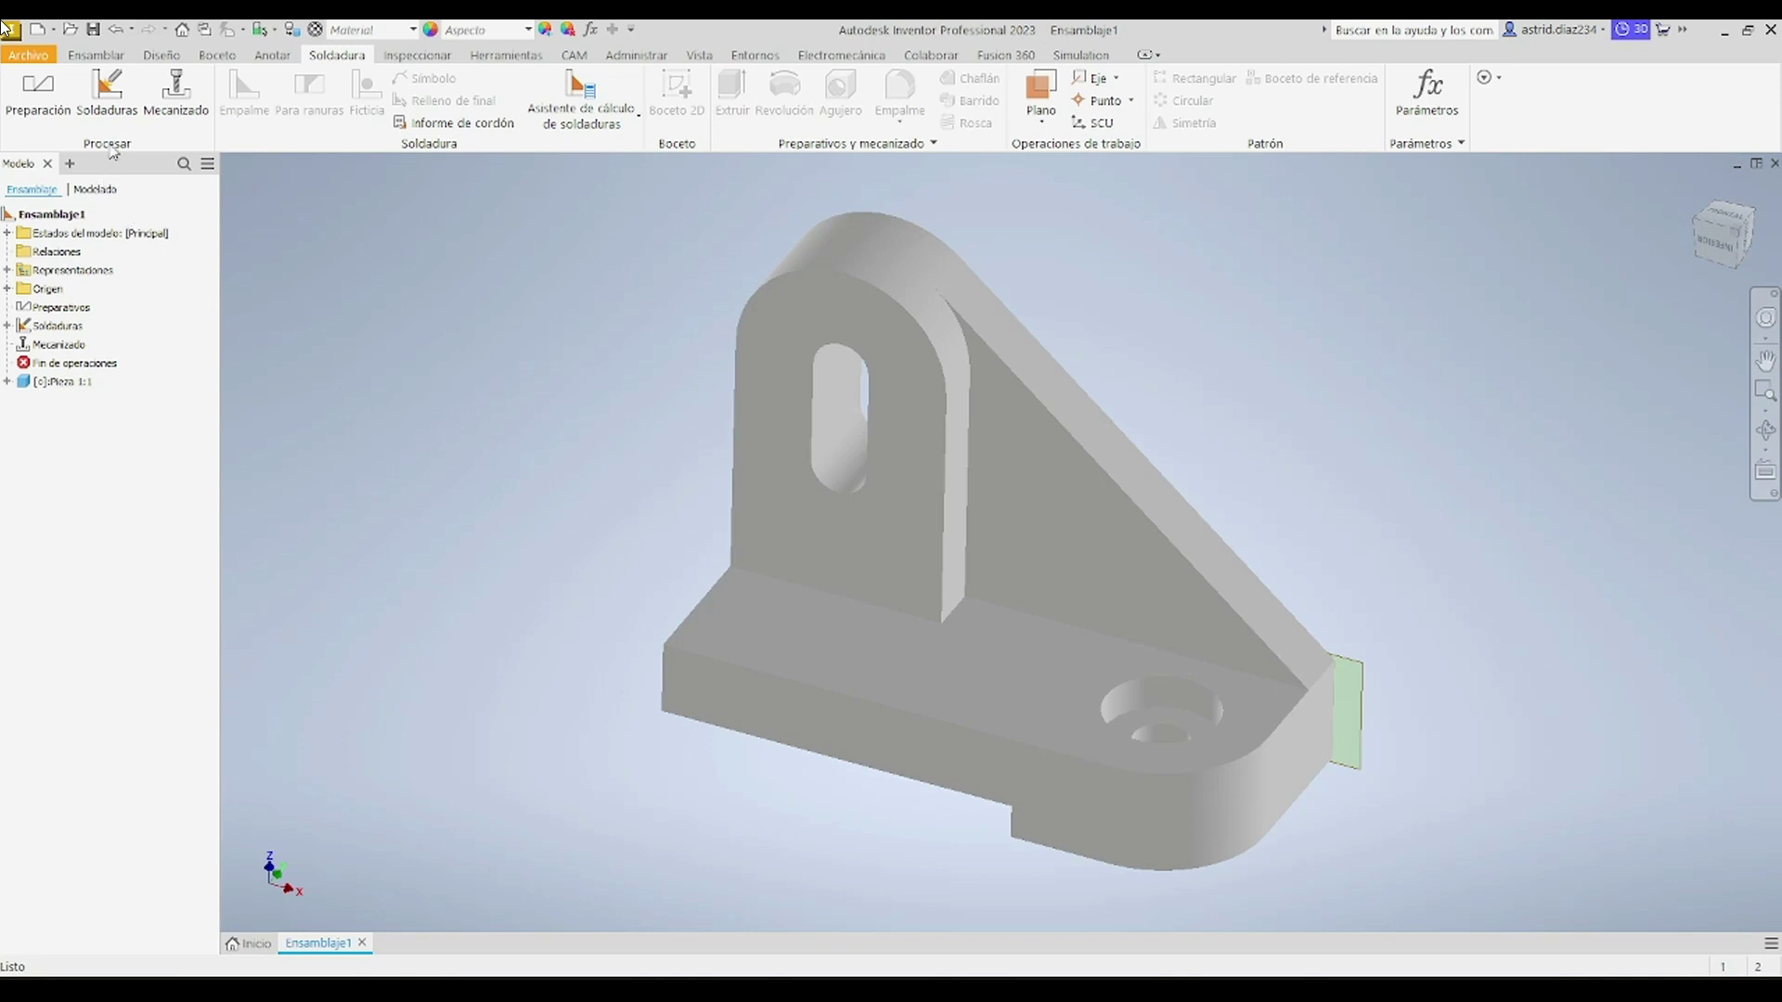
left_click(100, 102)
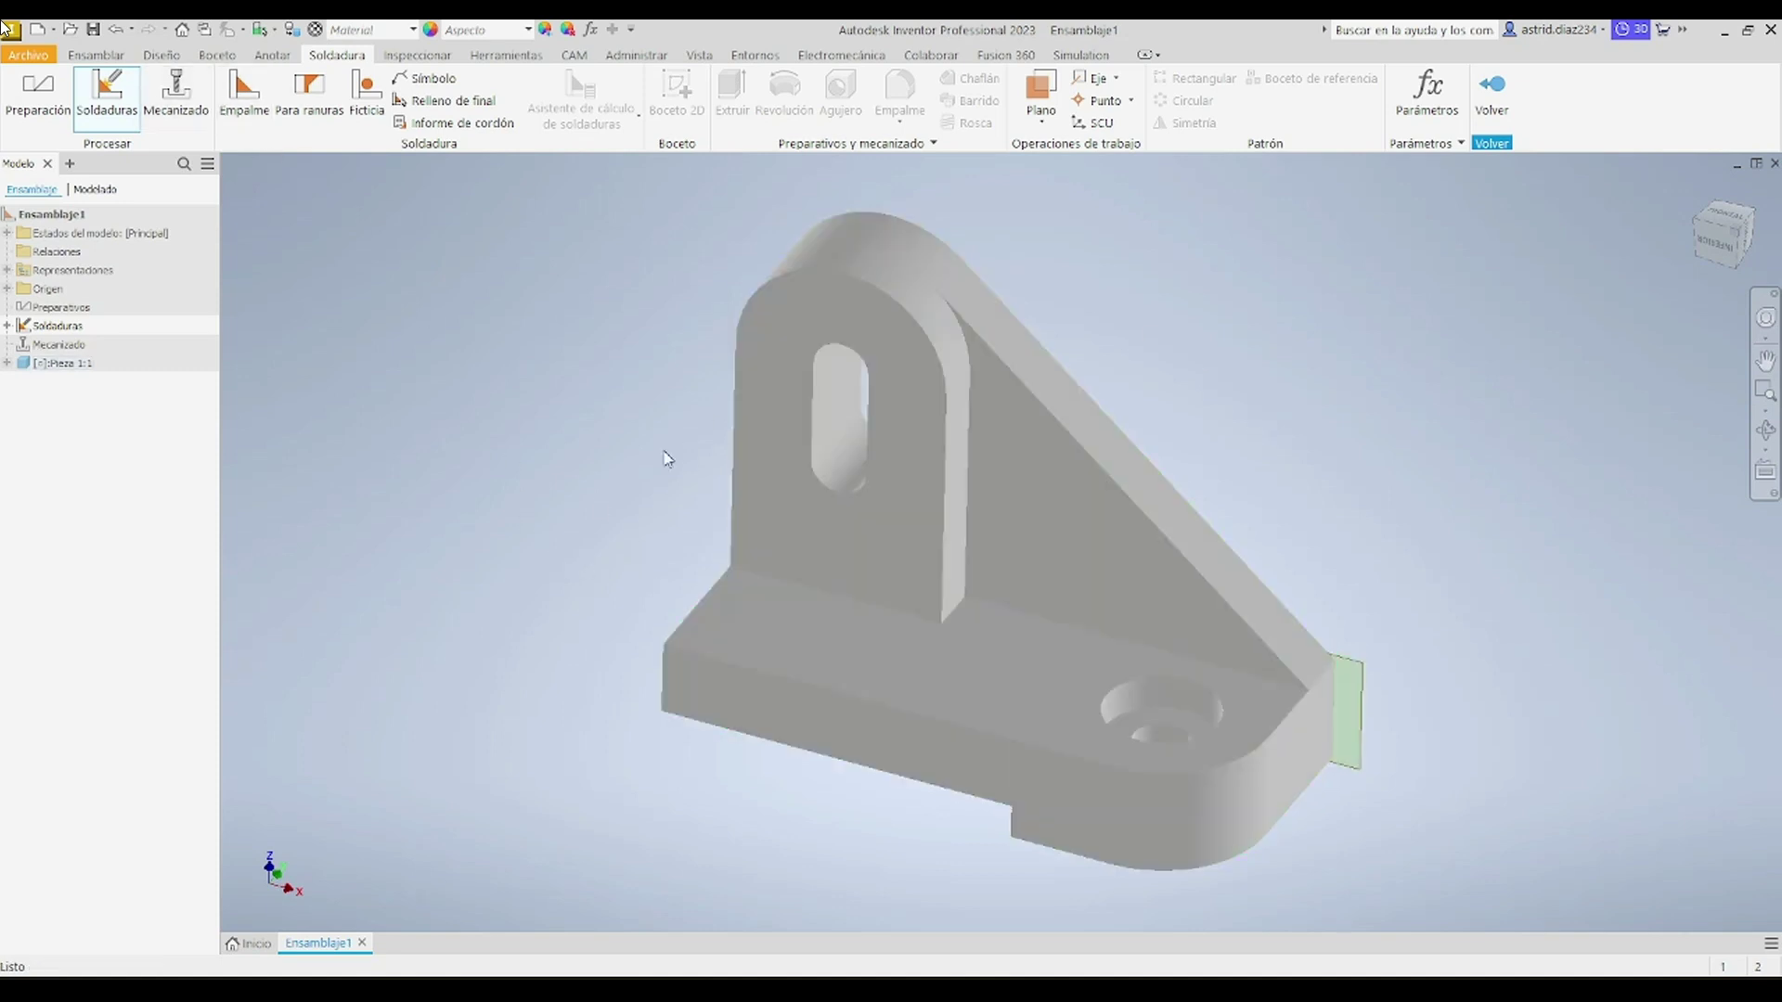
Step: Start a fillet weld between the base's upper face as face set 1 and the slotted upright plate's front face as face set 2
left_click(245, 97)
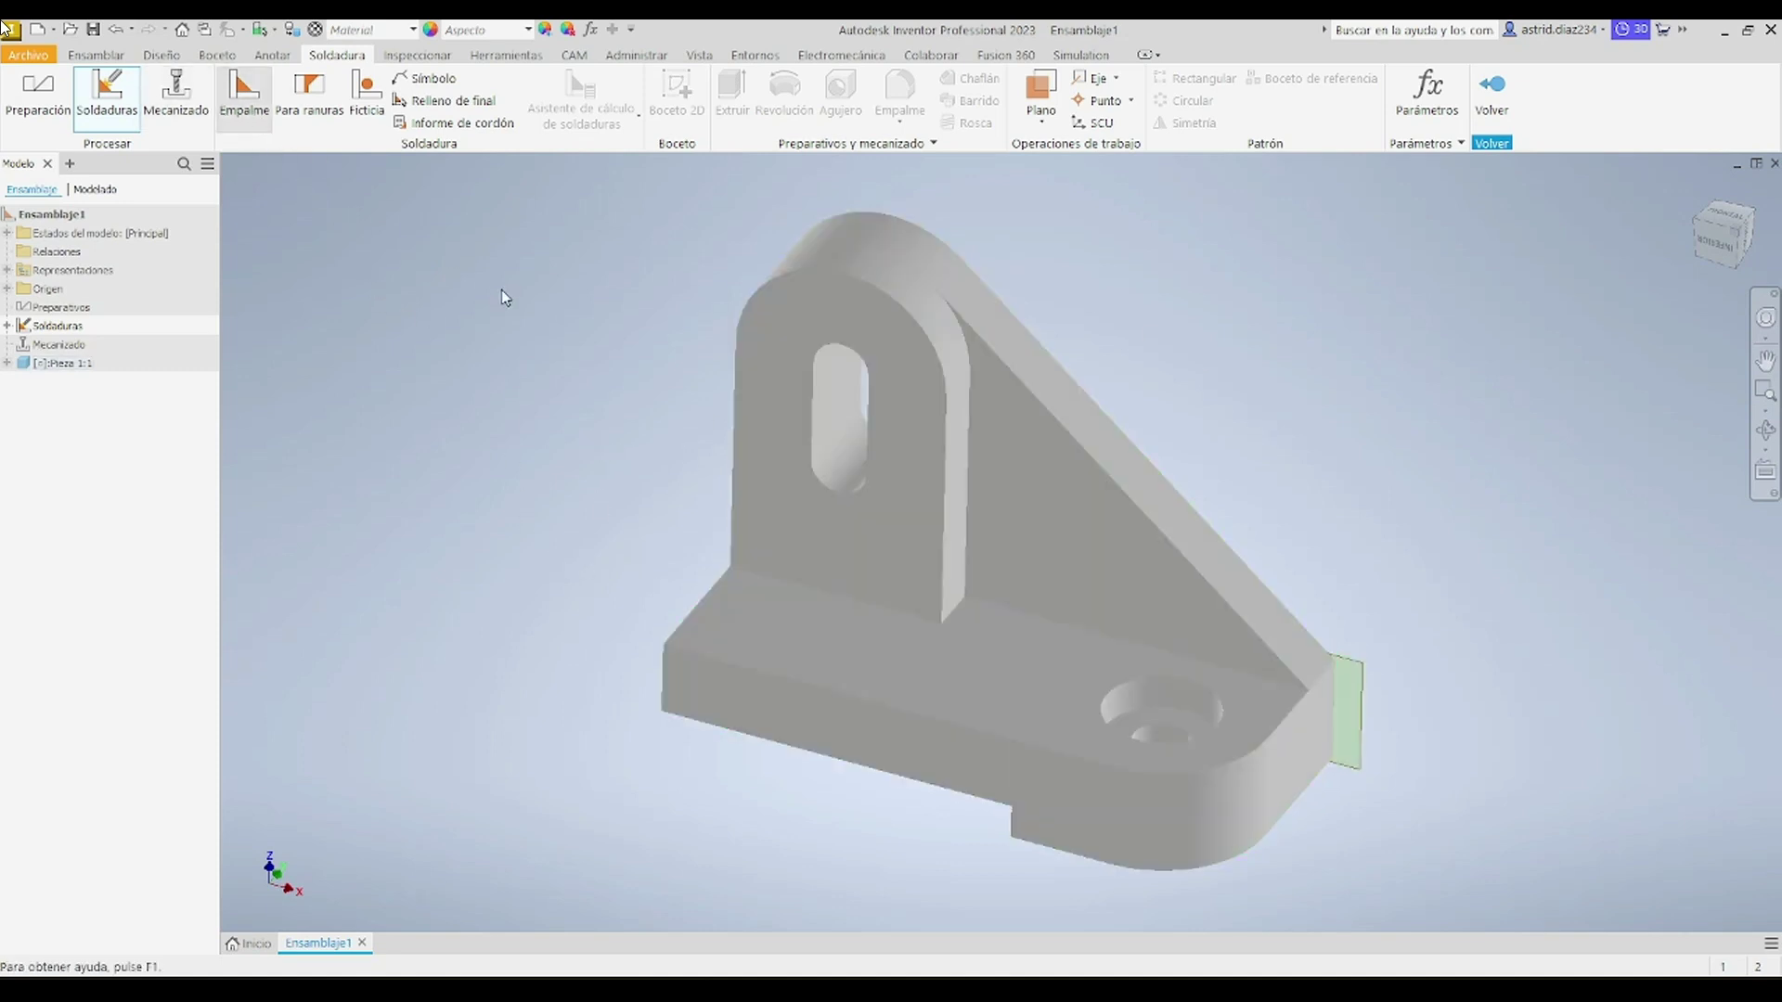
left_click_drag(1319, 274, 237, 219)
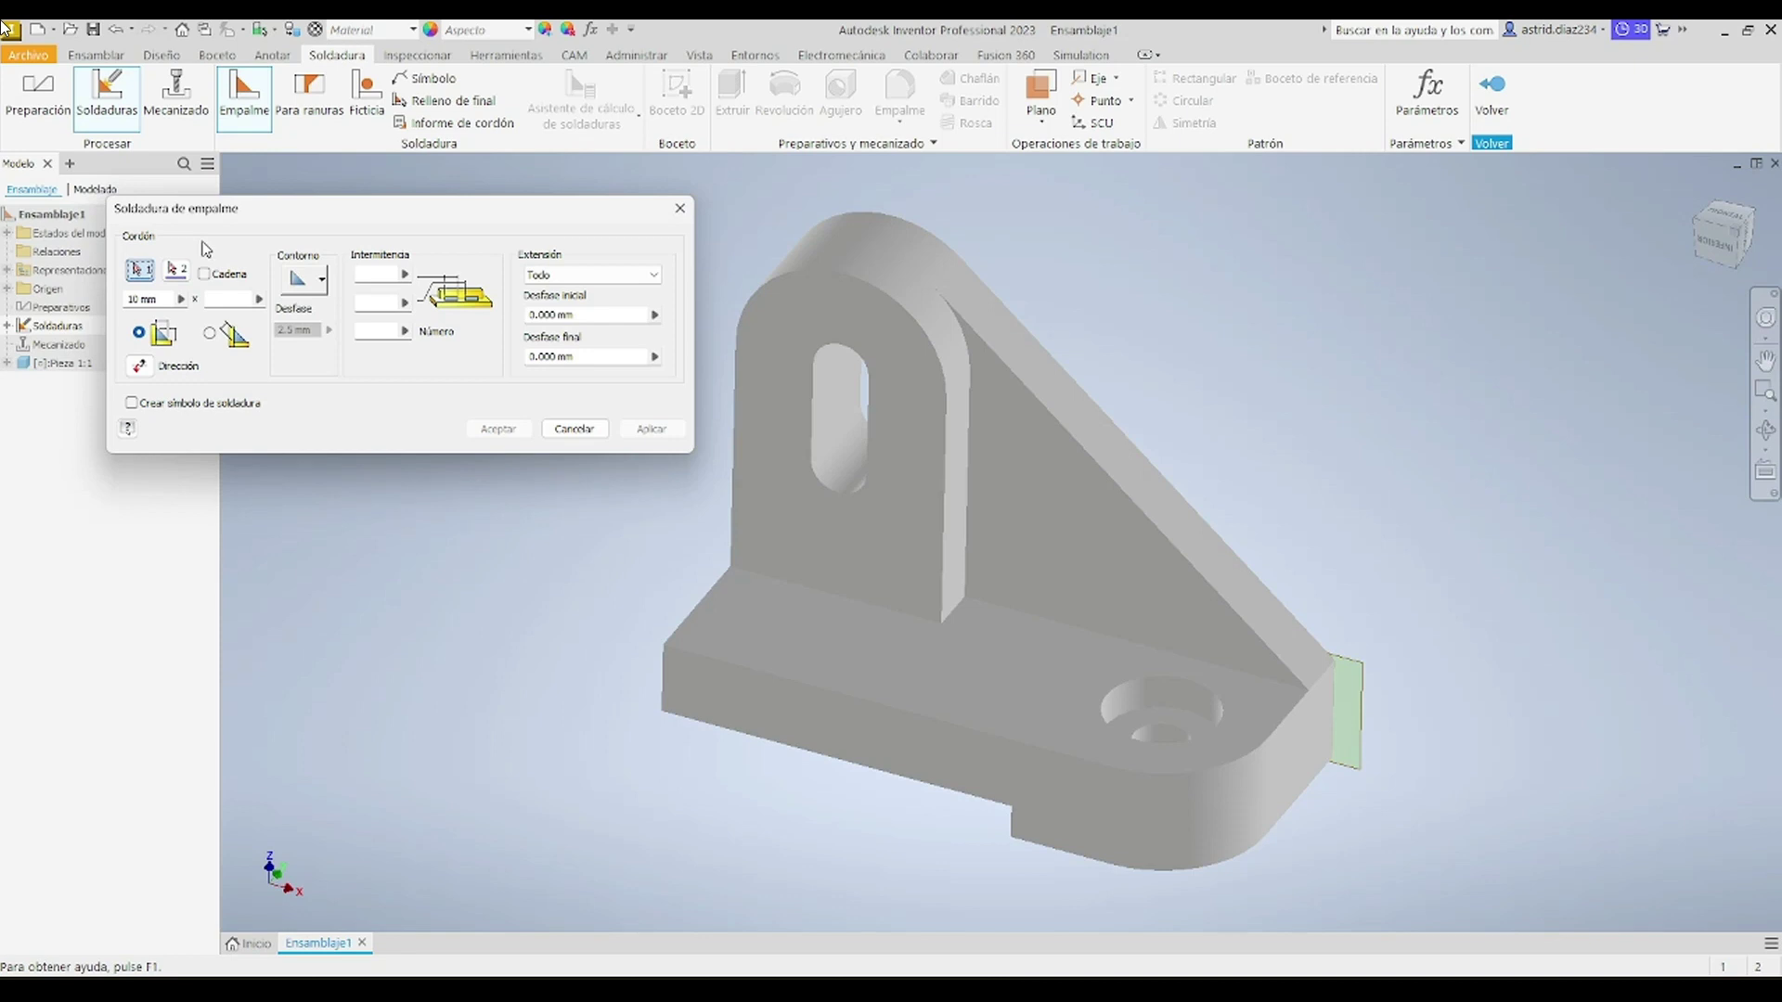
scroll(710, 568, "down", 5)
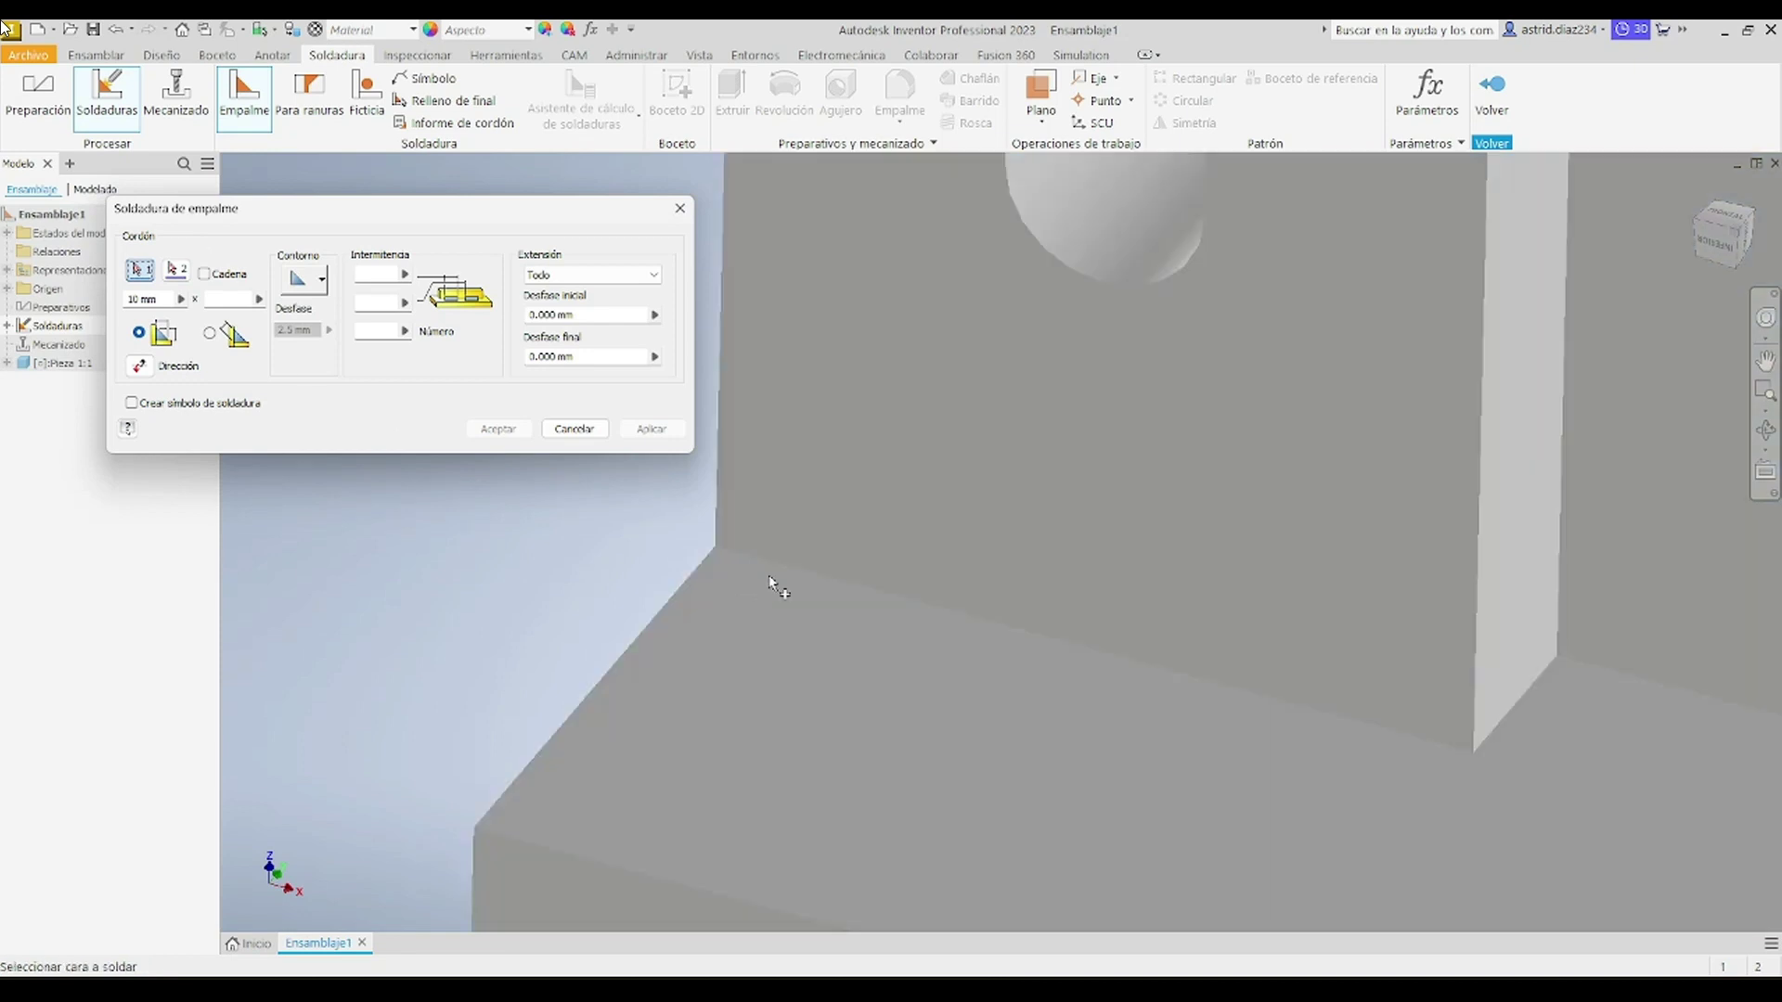
left_click(919, 729)
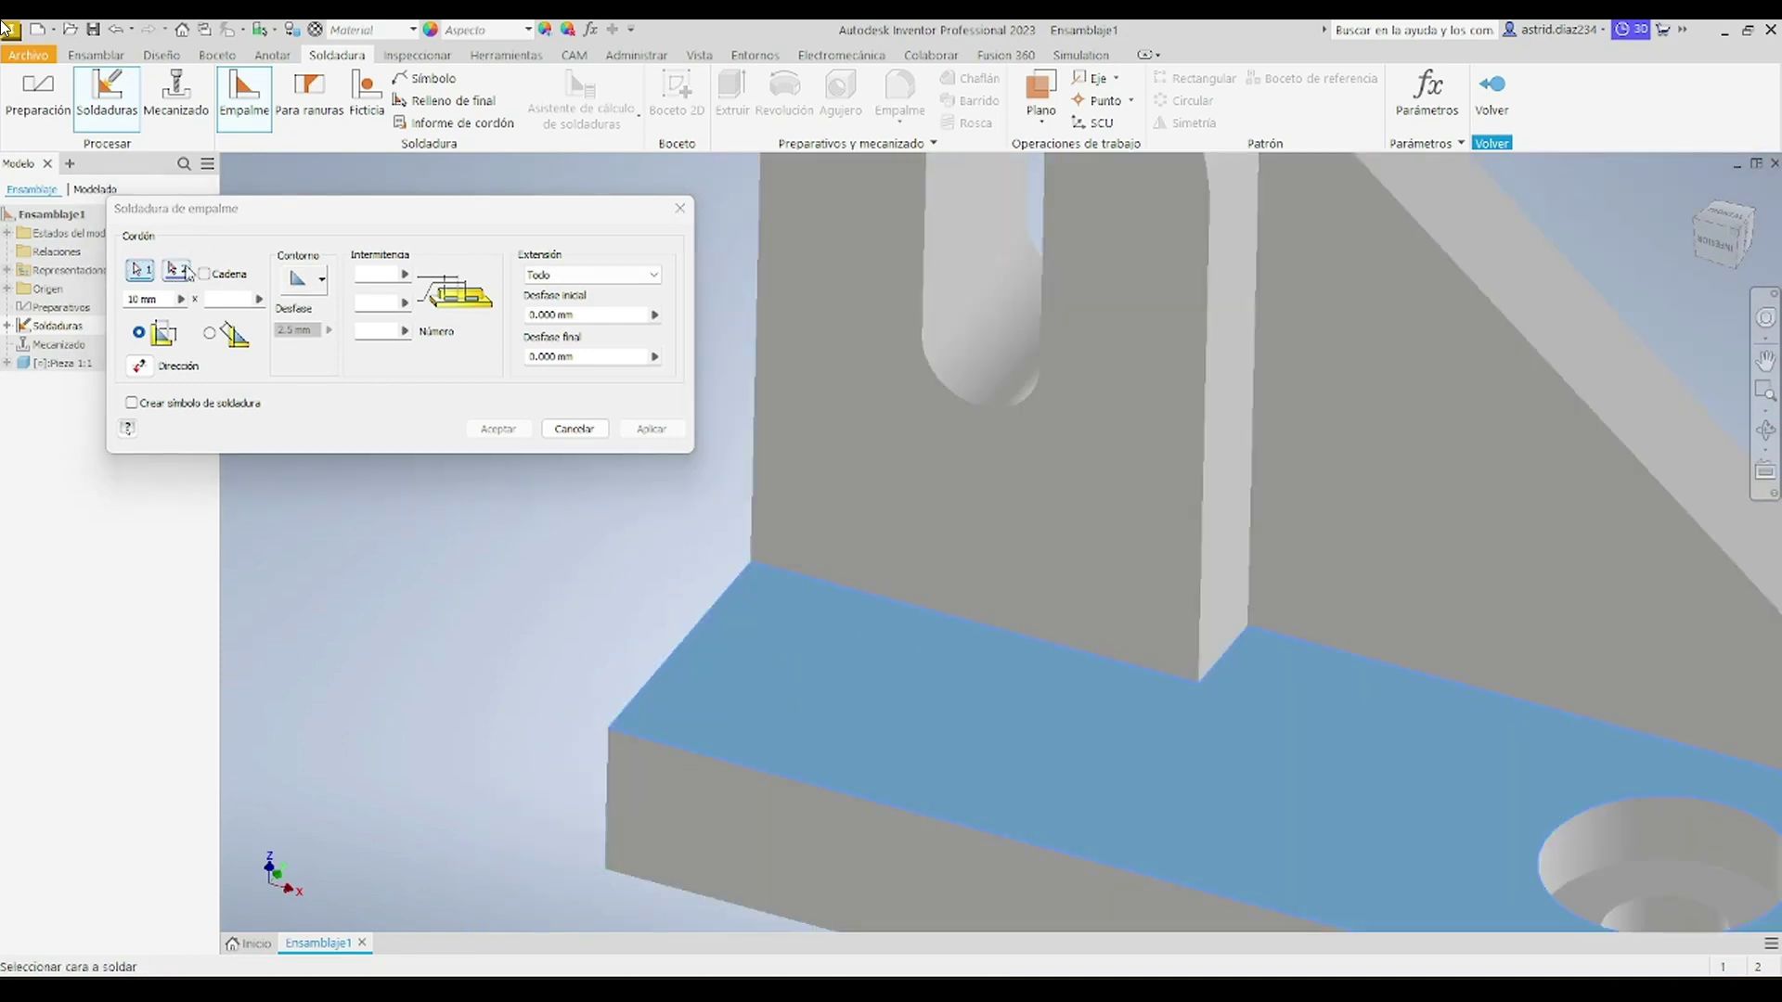
left_click(827, 449)
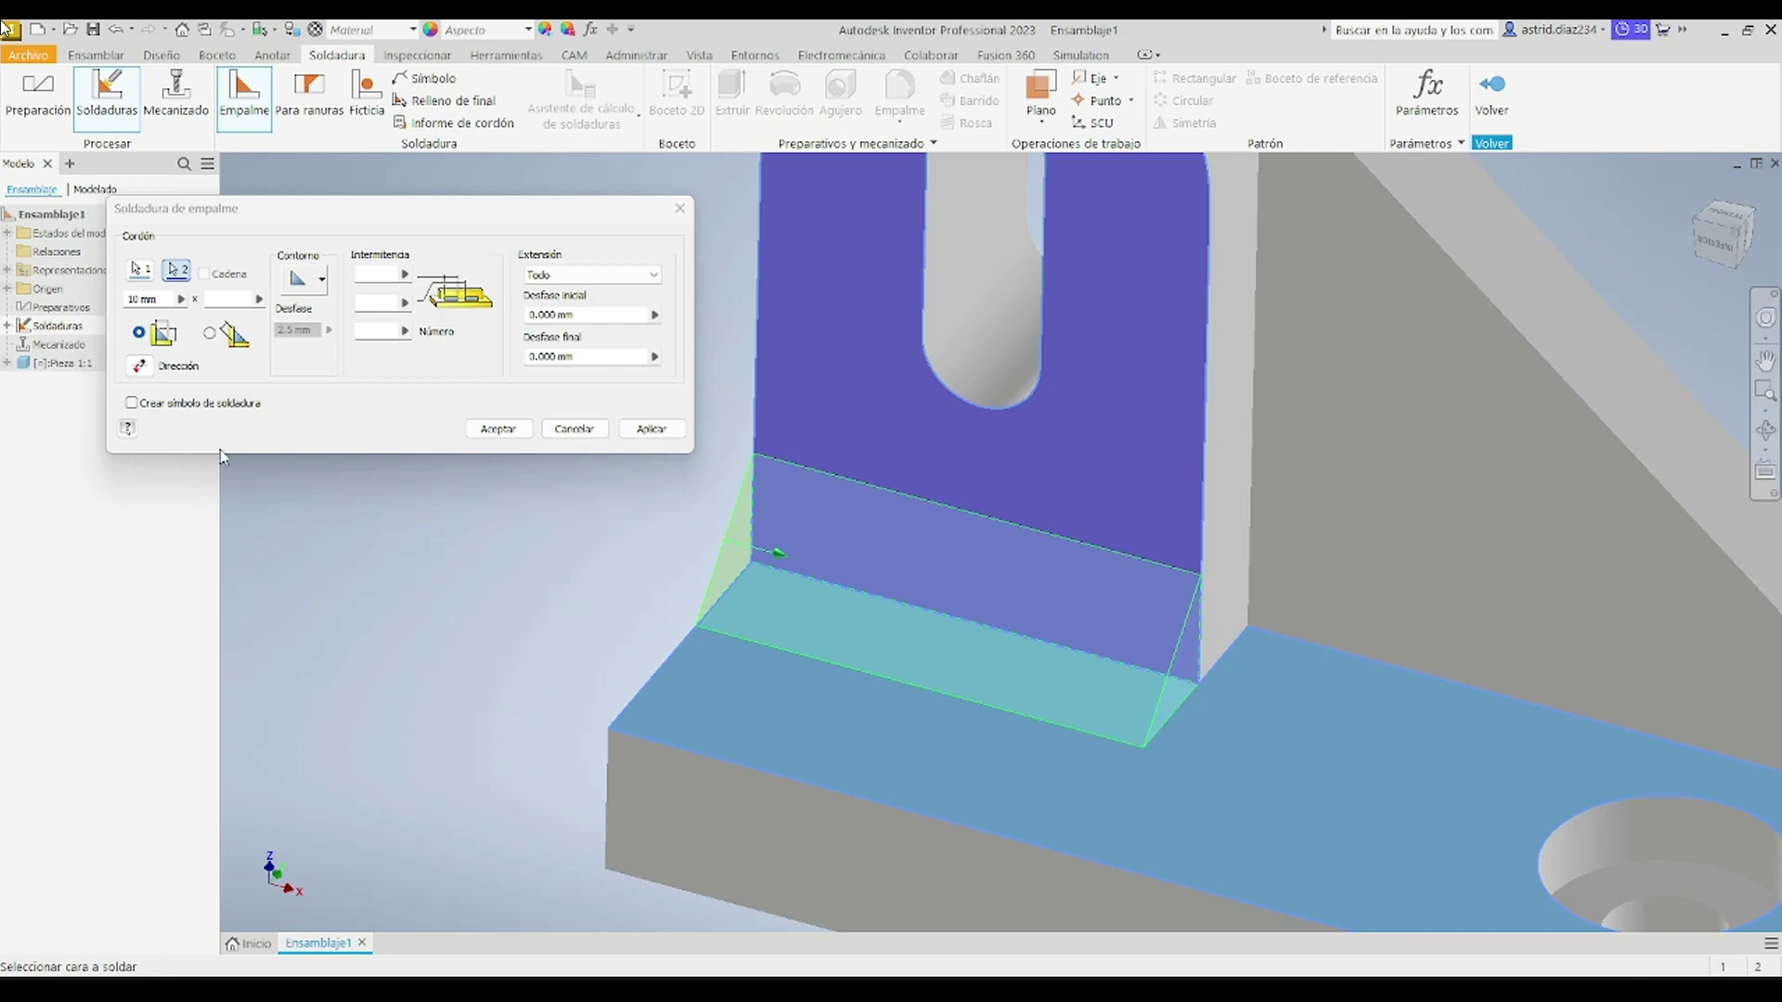
Step: Try fillet weld leg sizes of 2 by 10 mm and 2 by 2 mm
left_click(152, 298)
left_click_drag(153, 298, 81, 309)
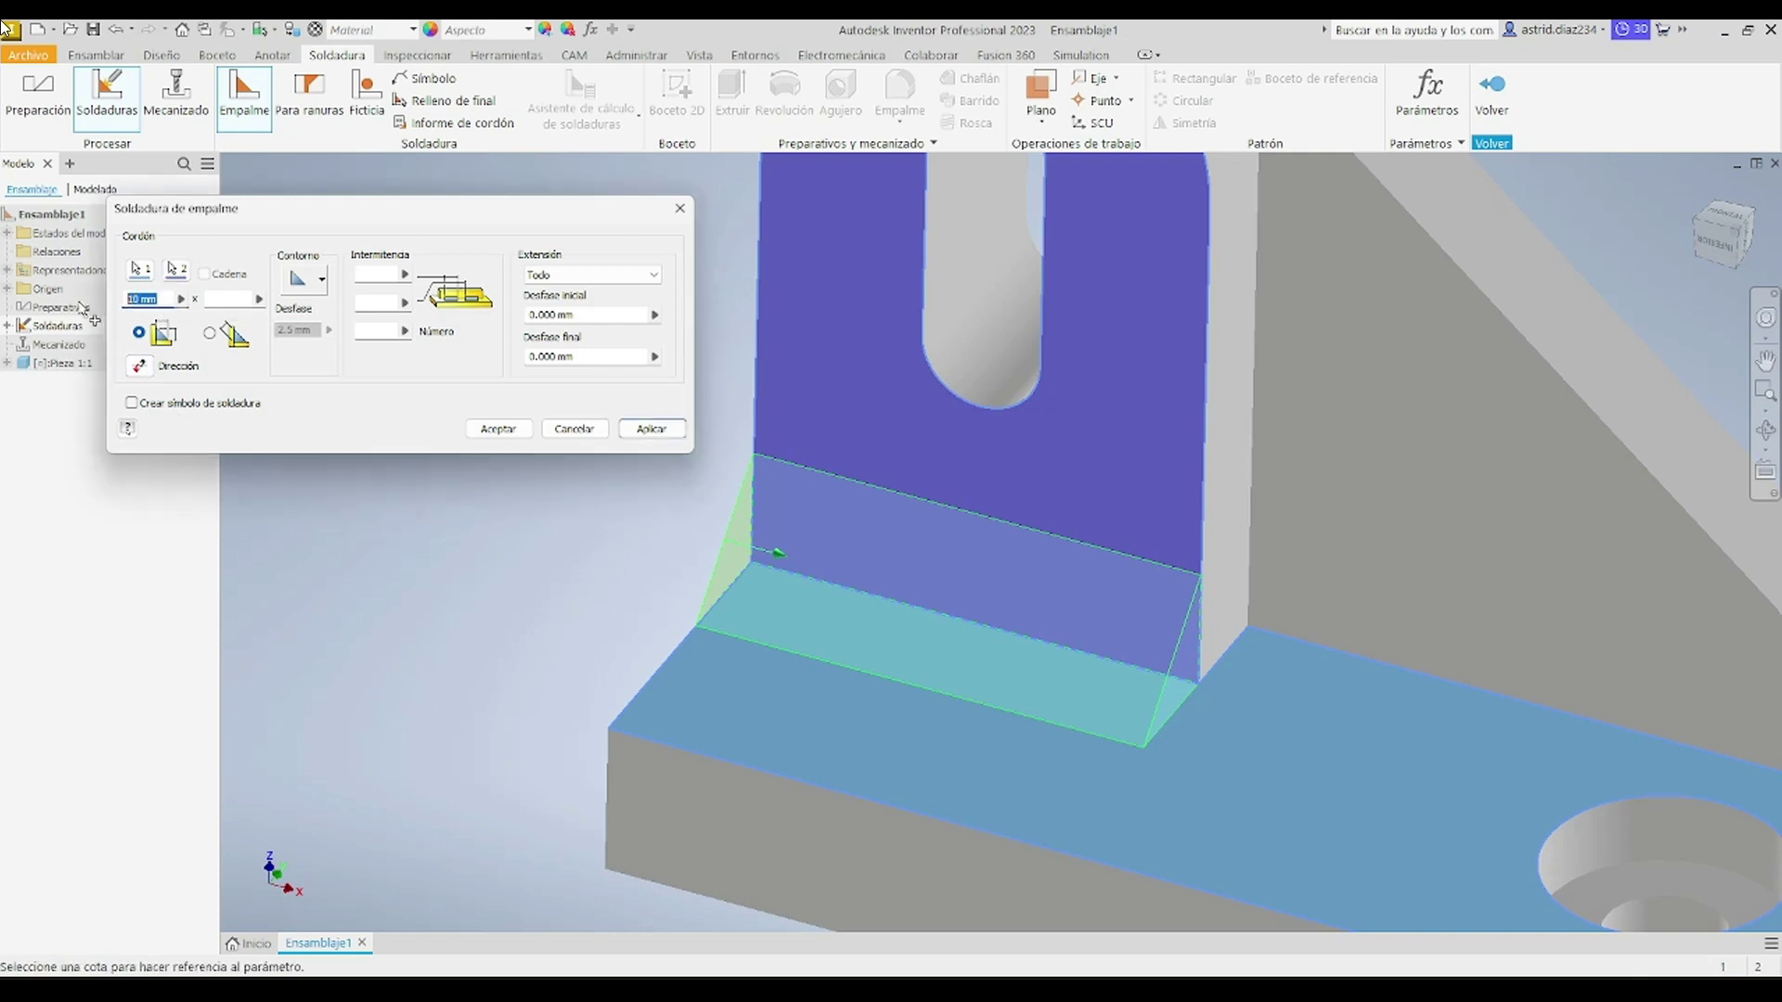
left_click(231, 298)
type("10")
left_click_drag(175, 299, 118, 302)
type("2")
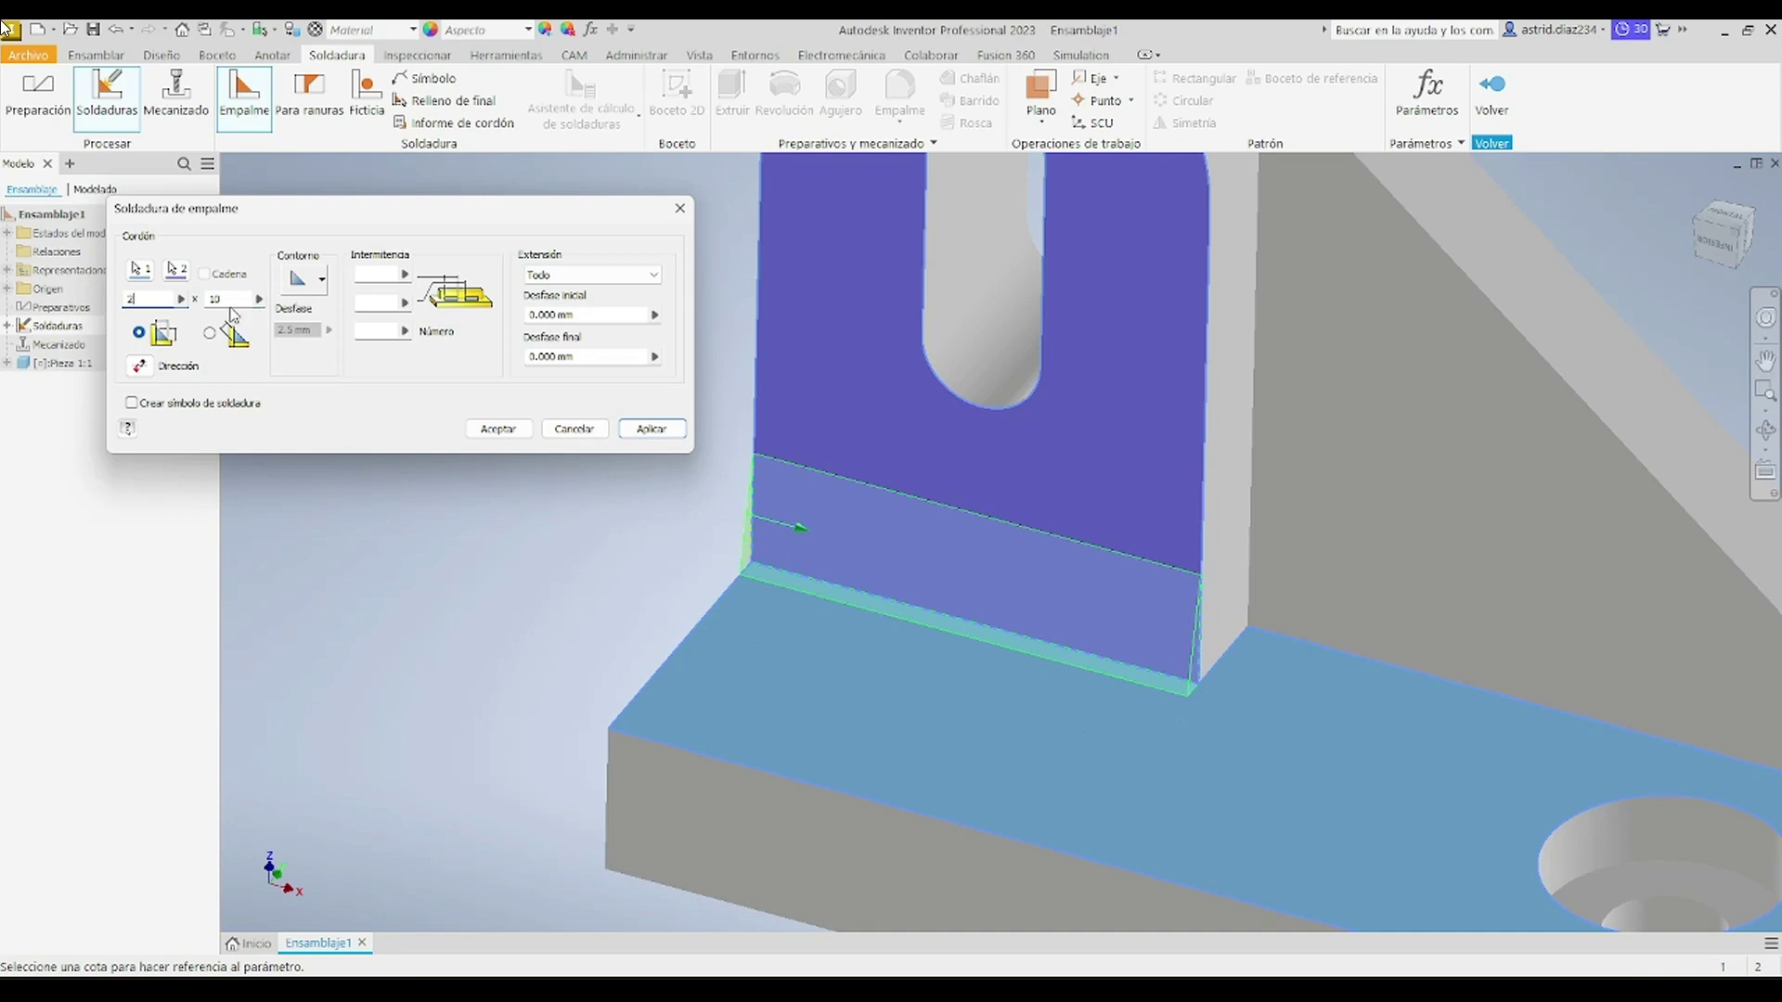
left_click_drag(229, 299, 121, 300)
type("2")
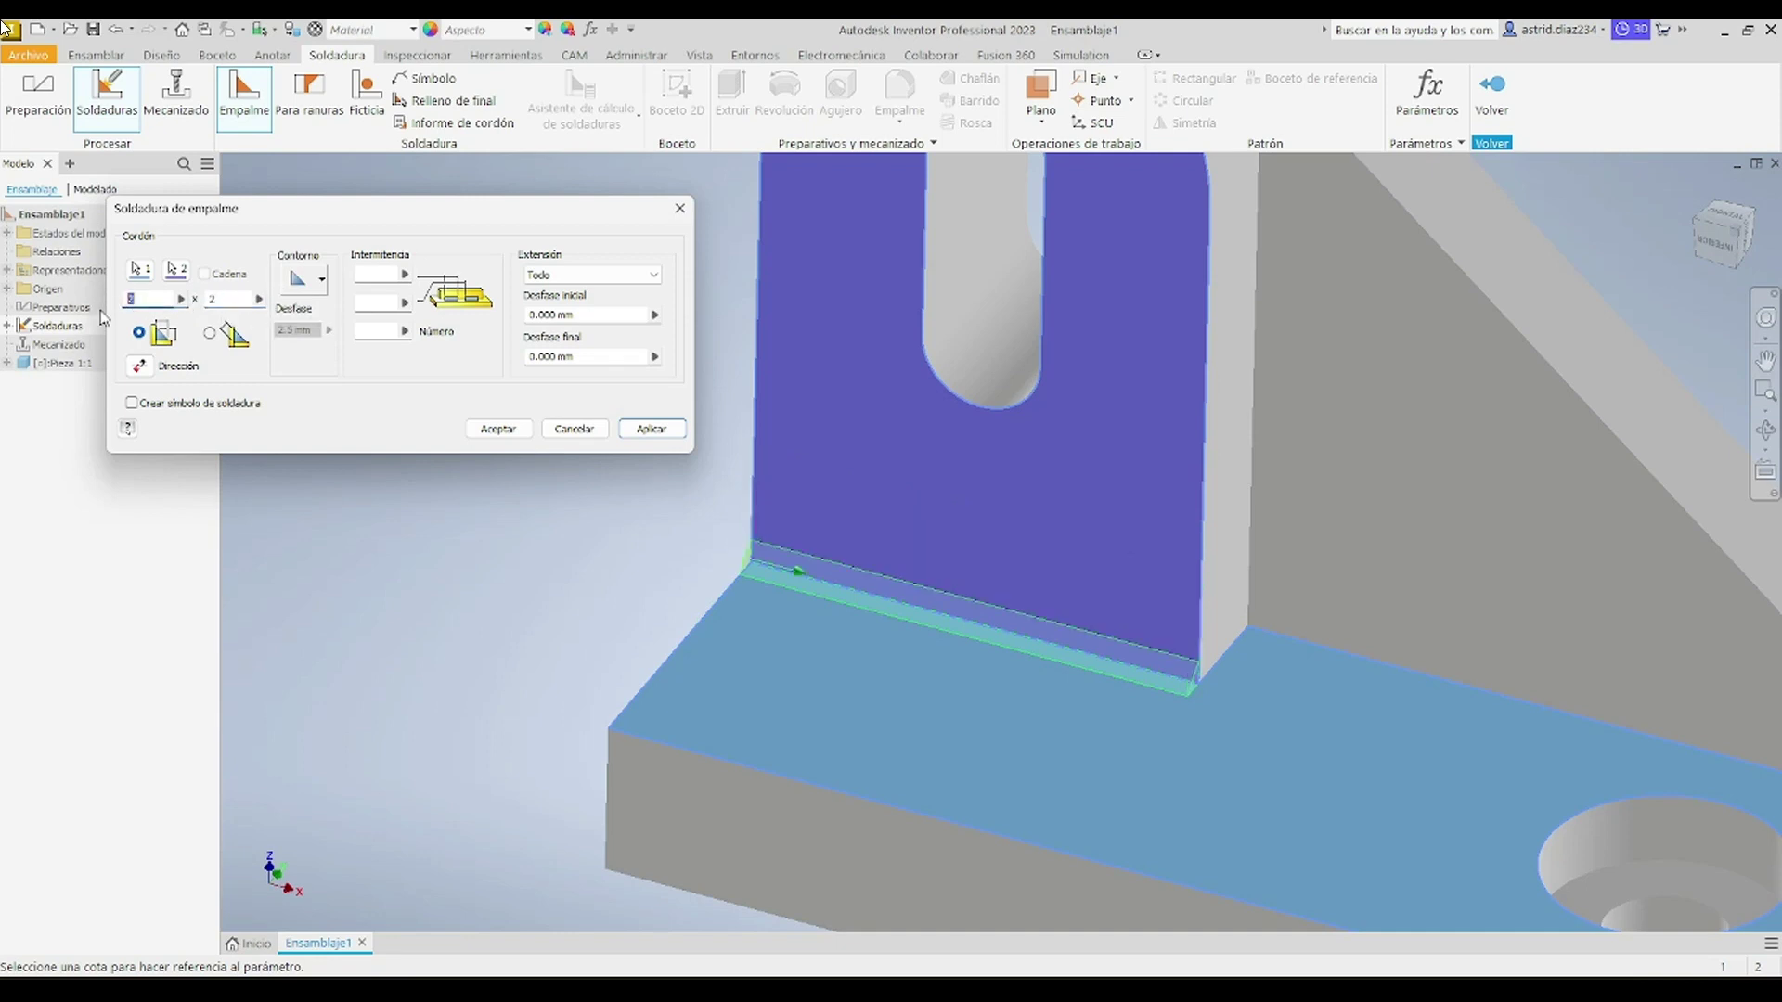
Step: Set both leg lengths of the fillet weld to 5 mm
type(".5")
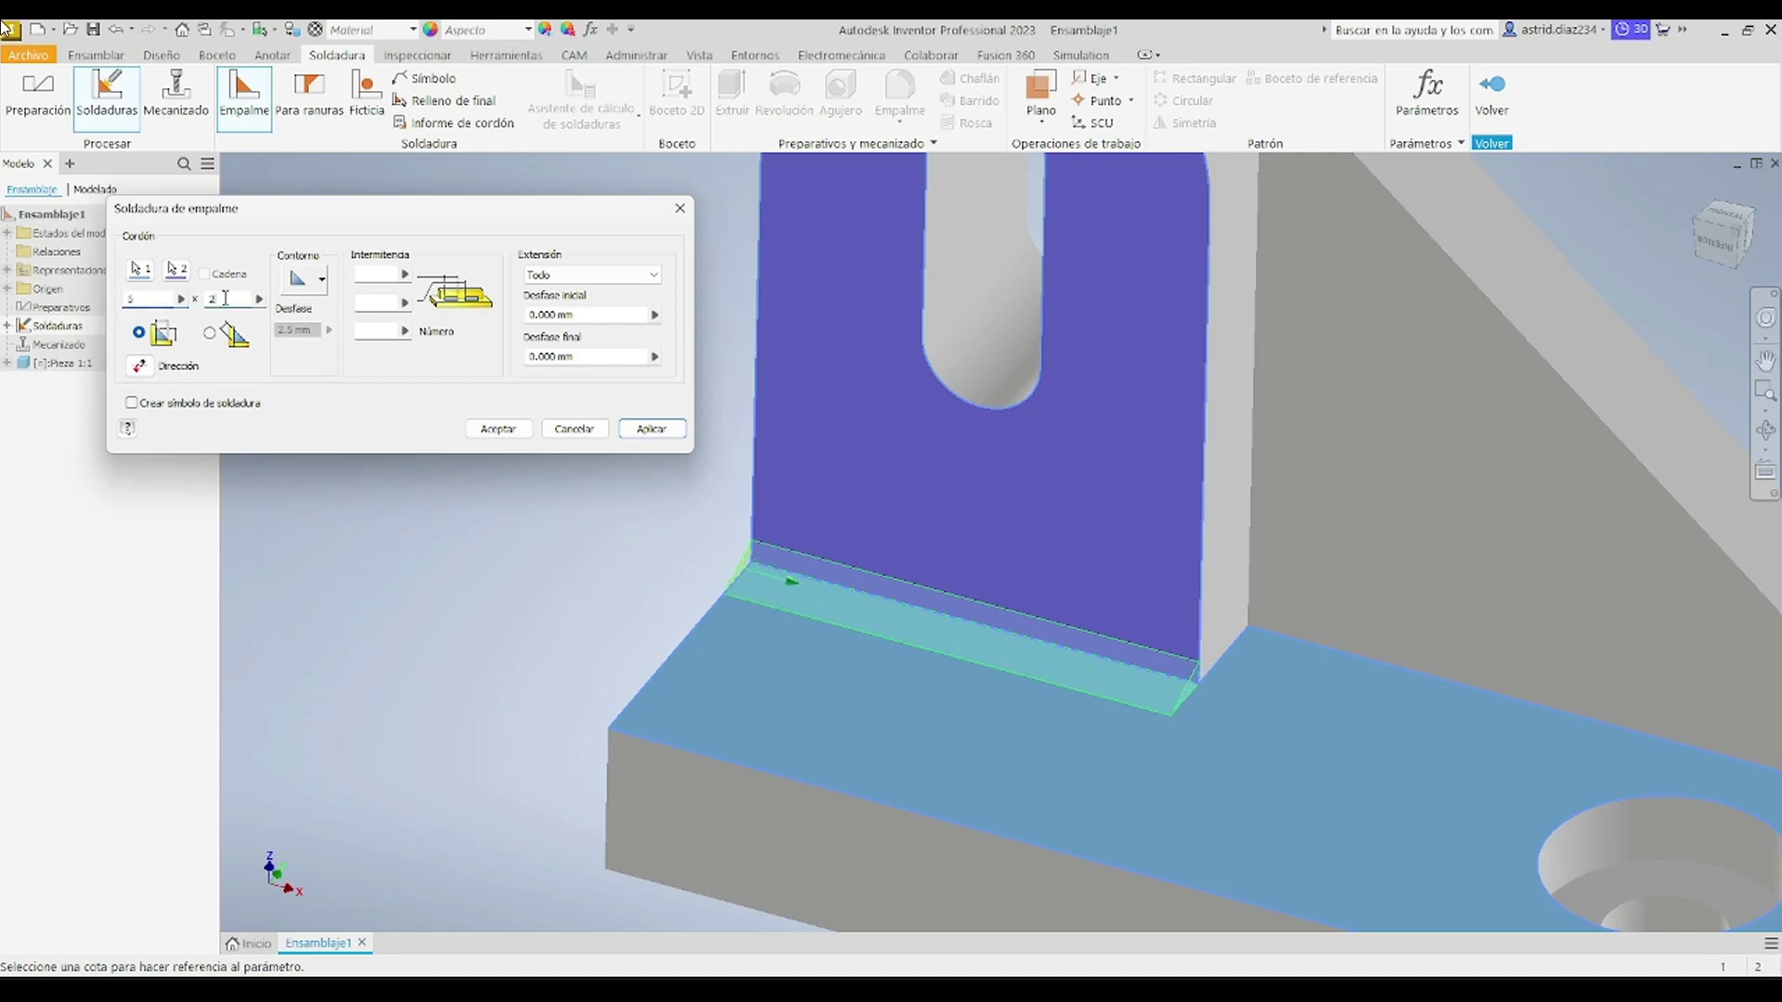
left_click_drag(230, 299, 198, 309)
type("5")
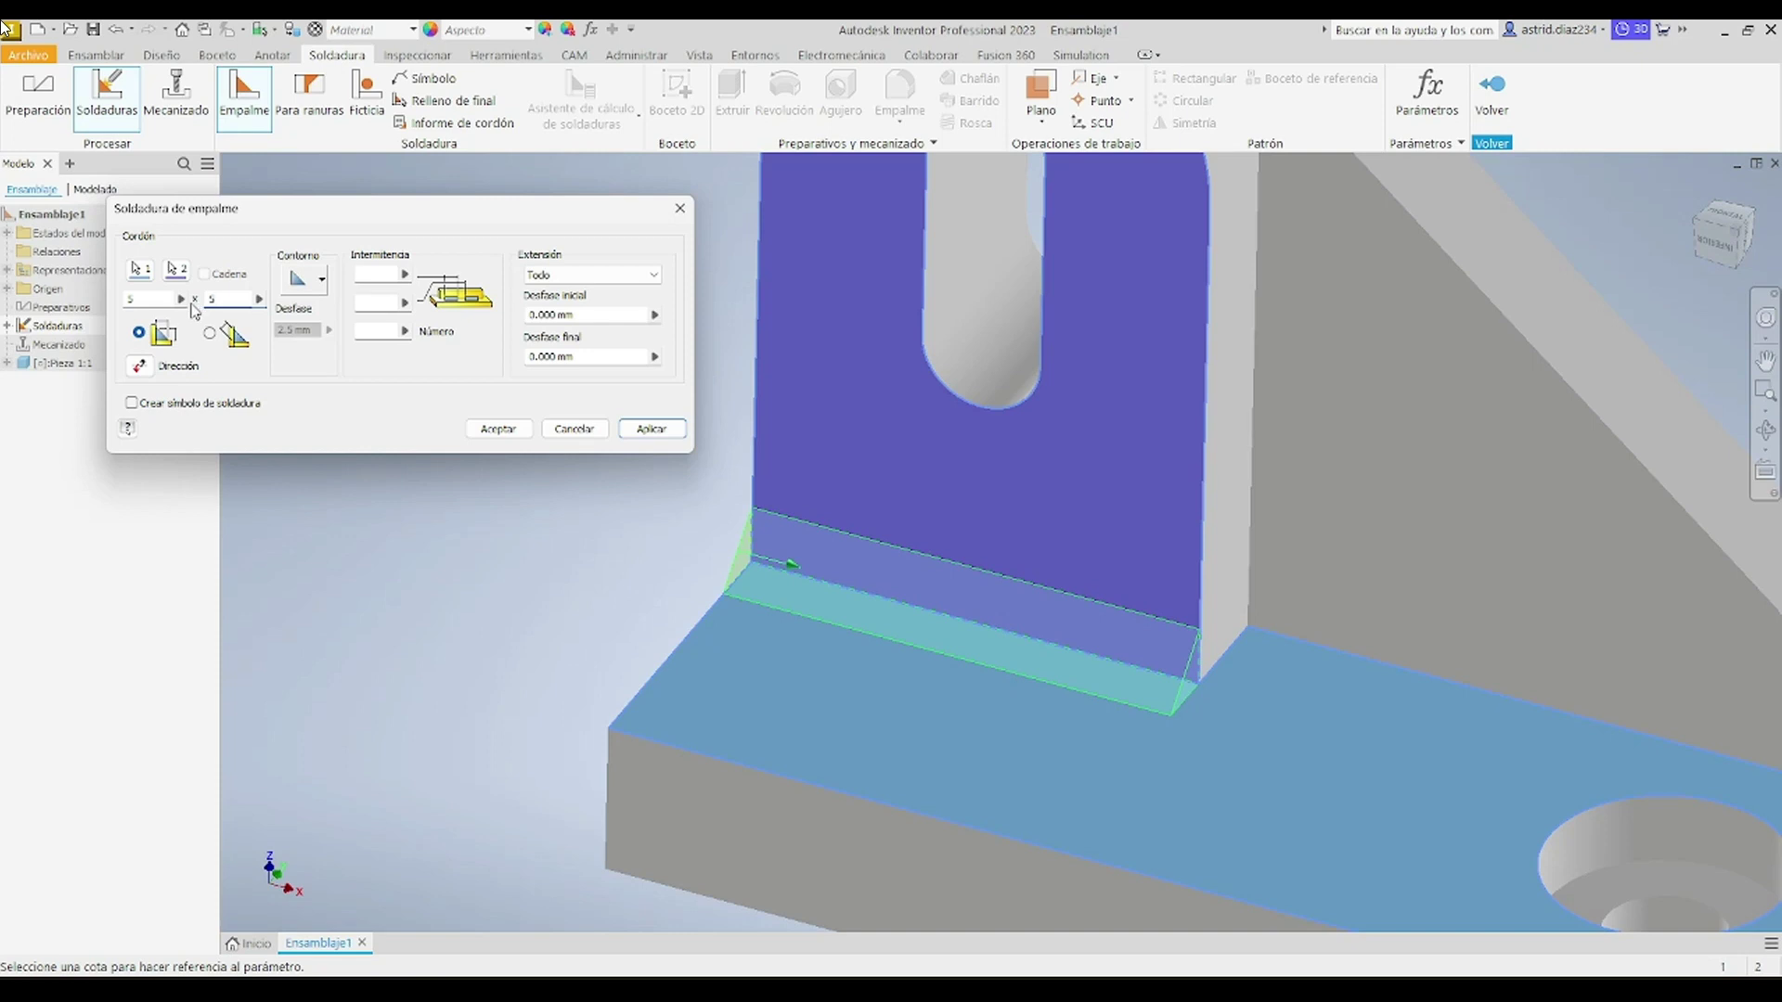
left_click(166, 302)
Step: Examine the contour shapes, try throat measurement and direction reversal for the fillet weld, and return to leg length measurement
left_click(322, 276)
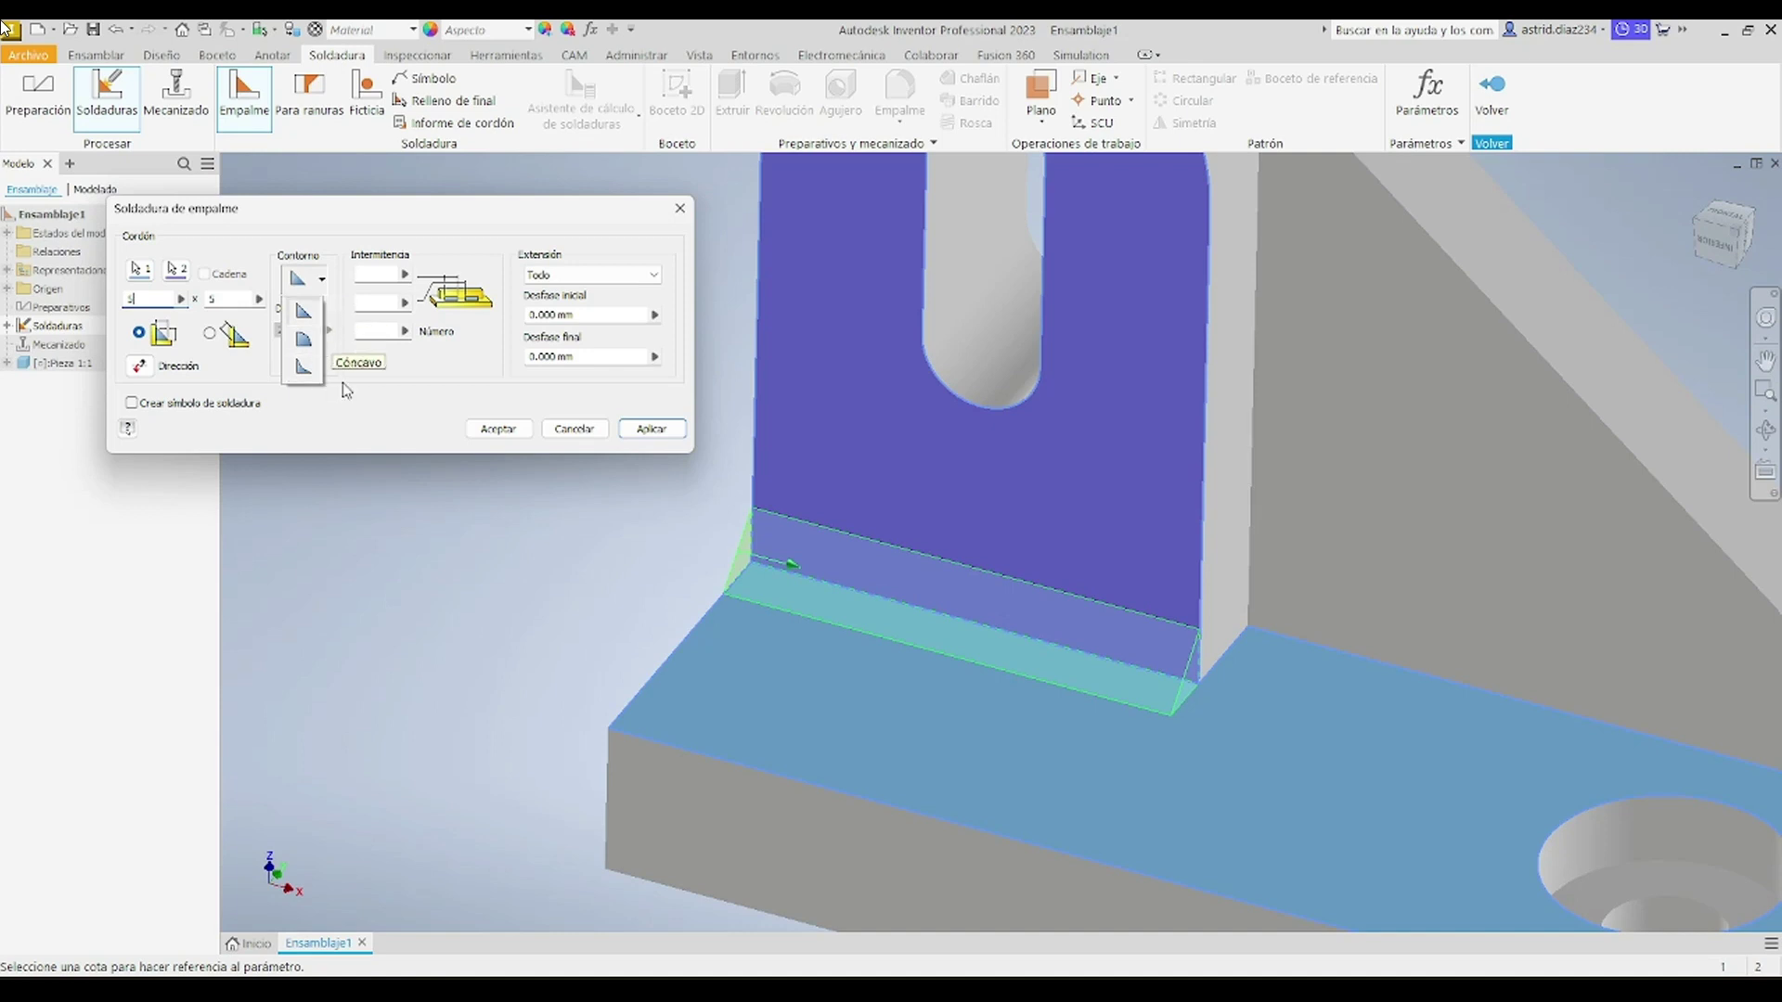
left_click(420, 376)
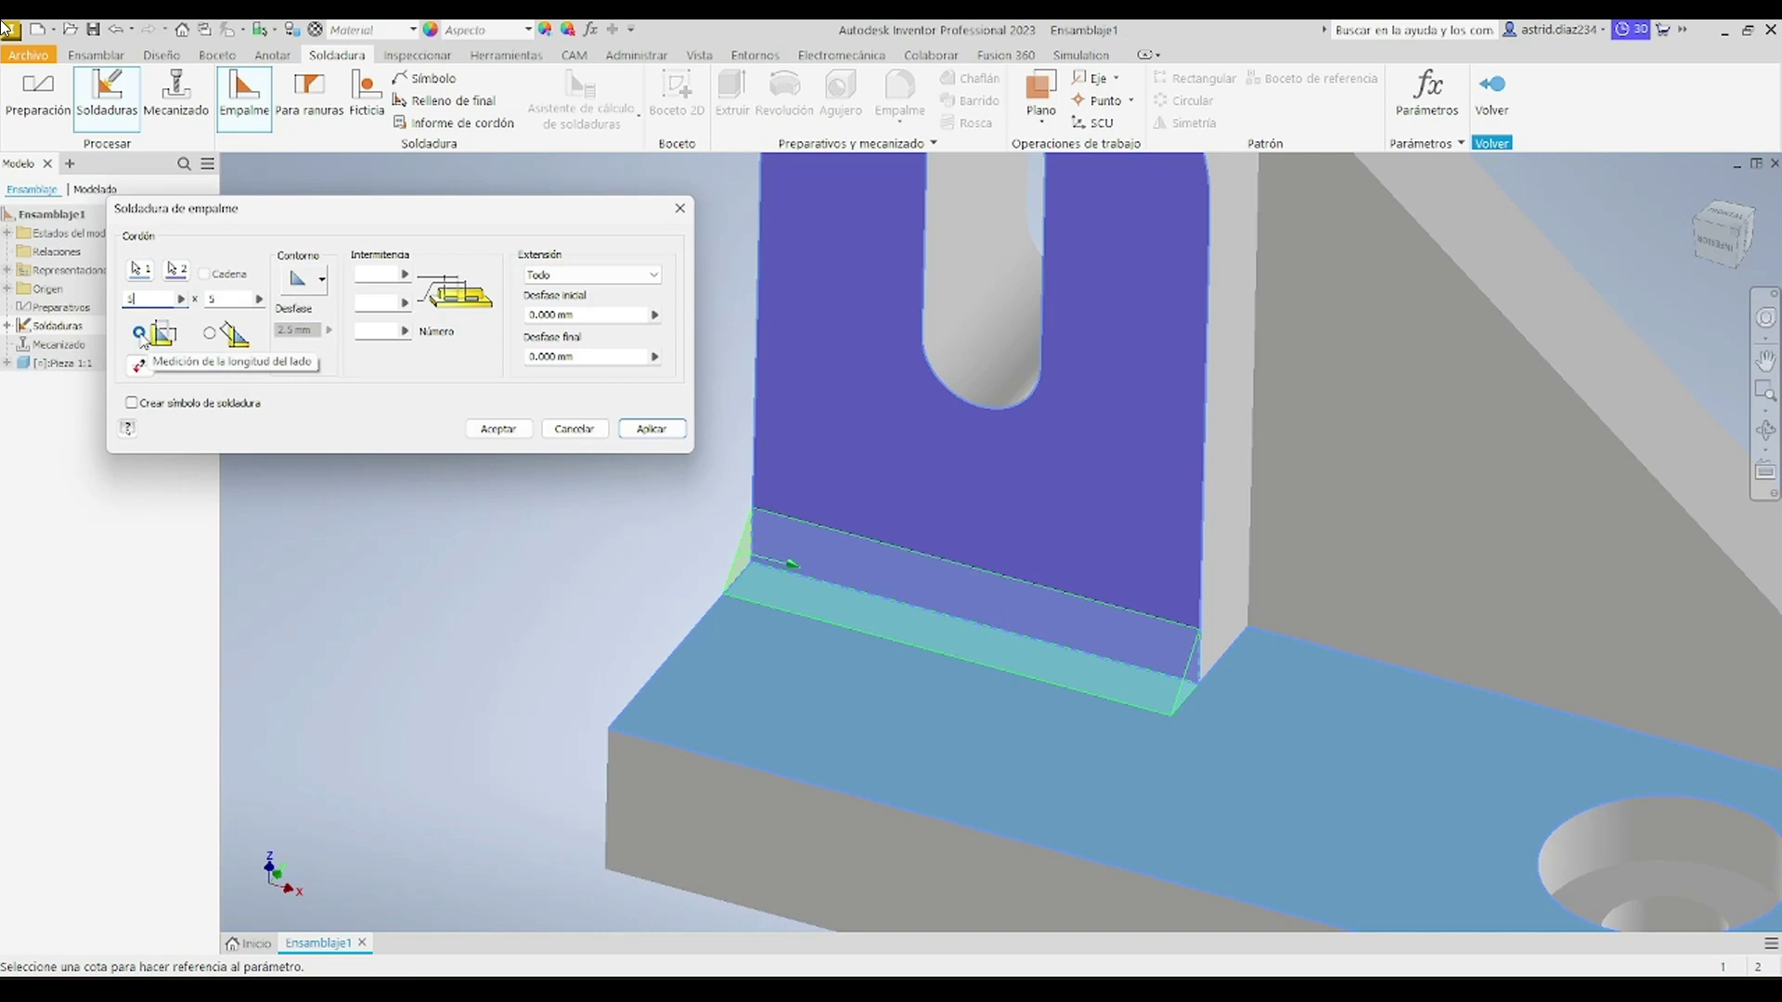
left_click(209, 338)
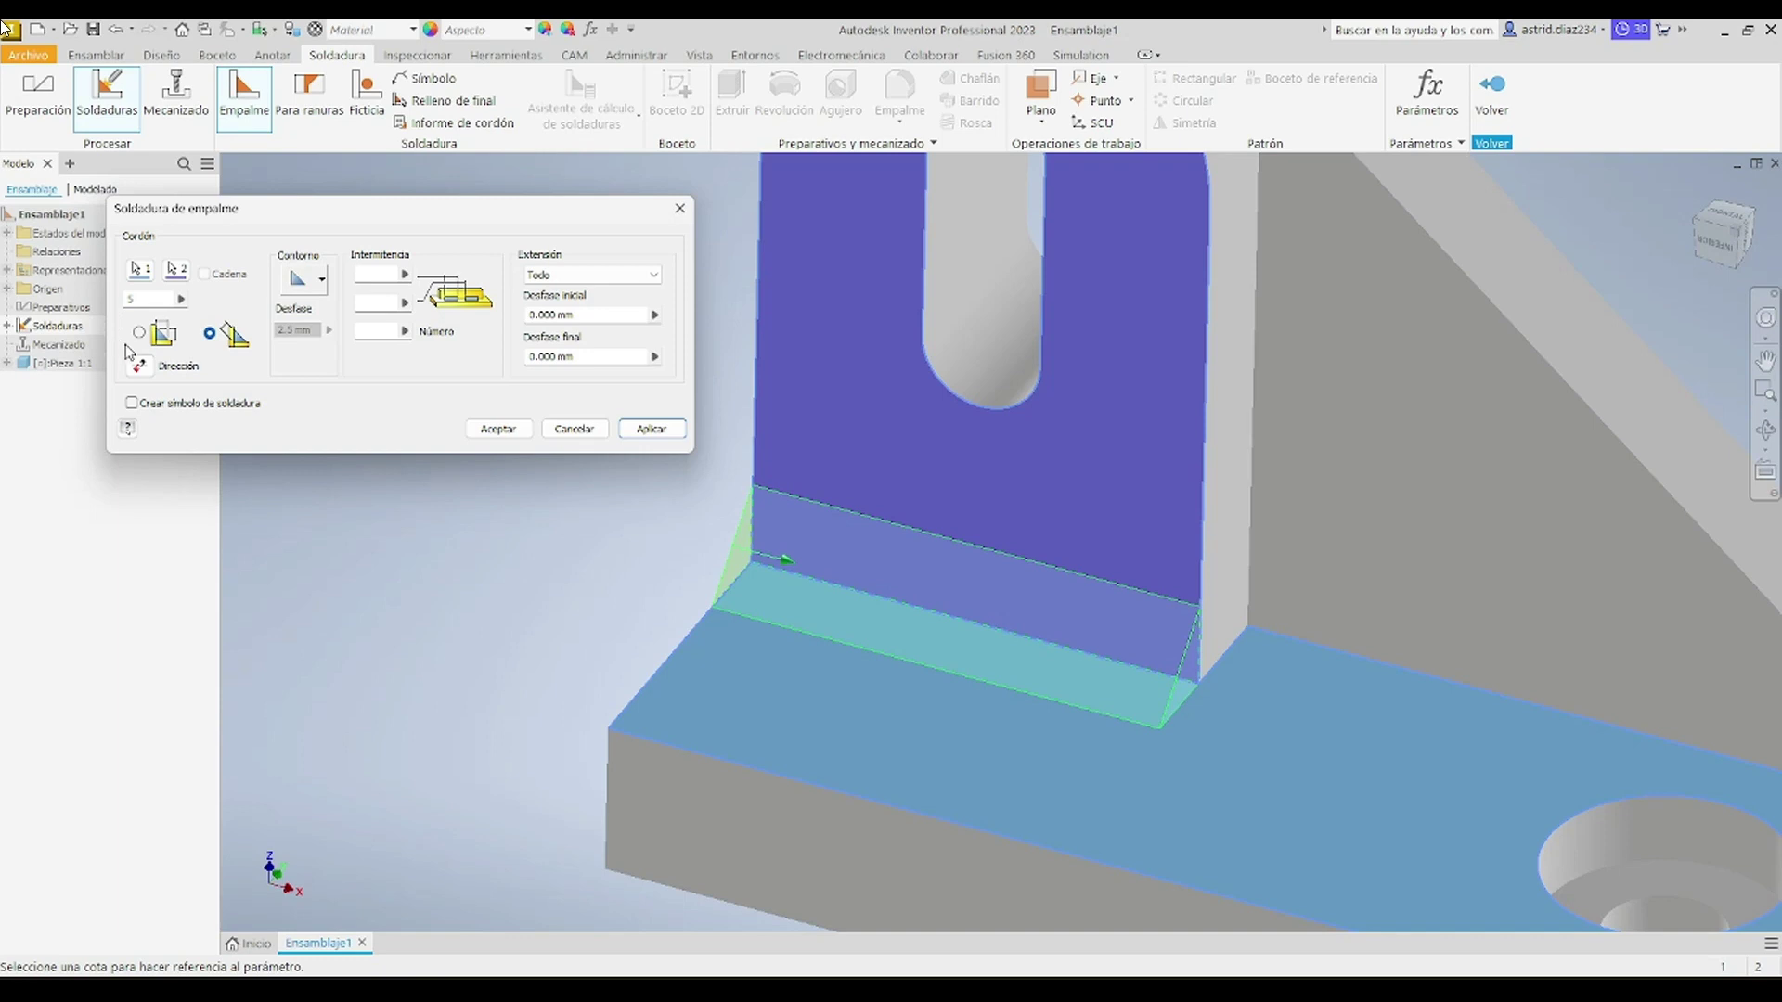
left_click(140, 367)
left_click(140, 368)
left_click(139, 334)
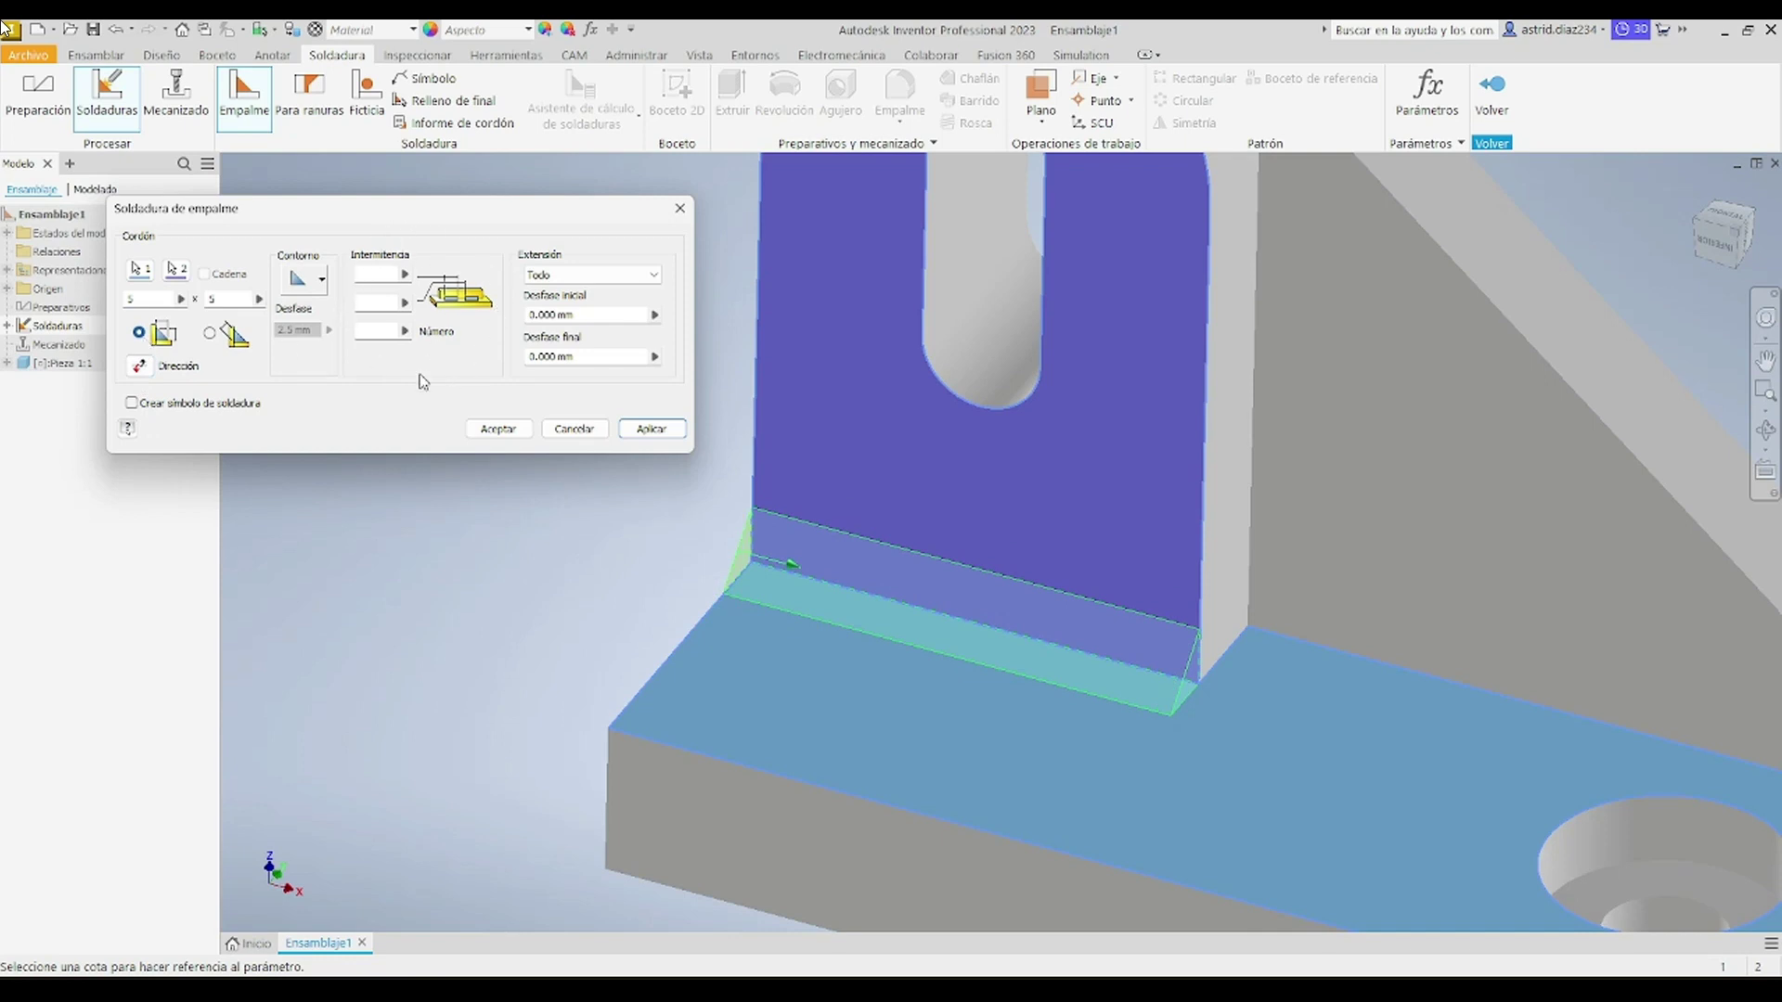
Step: Try a 20 mm start offset for the fillet weld, set the end offset to 10 mm, and set the start offset to 0
left_click(588, 314)
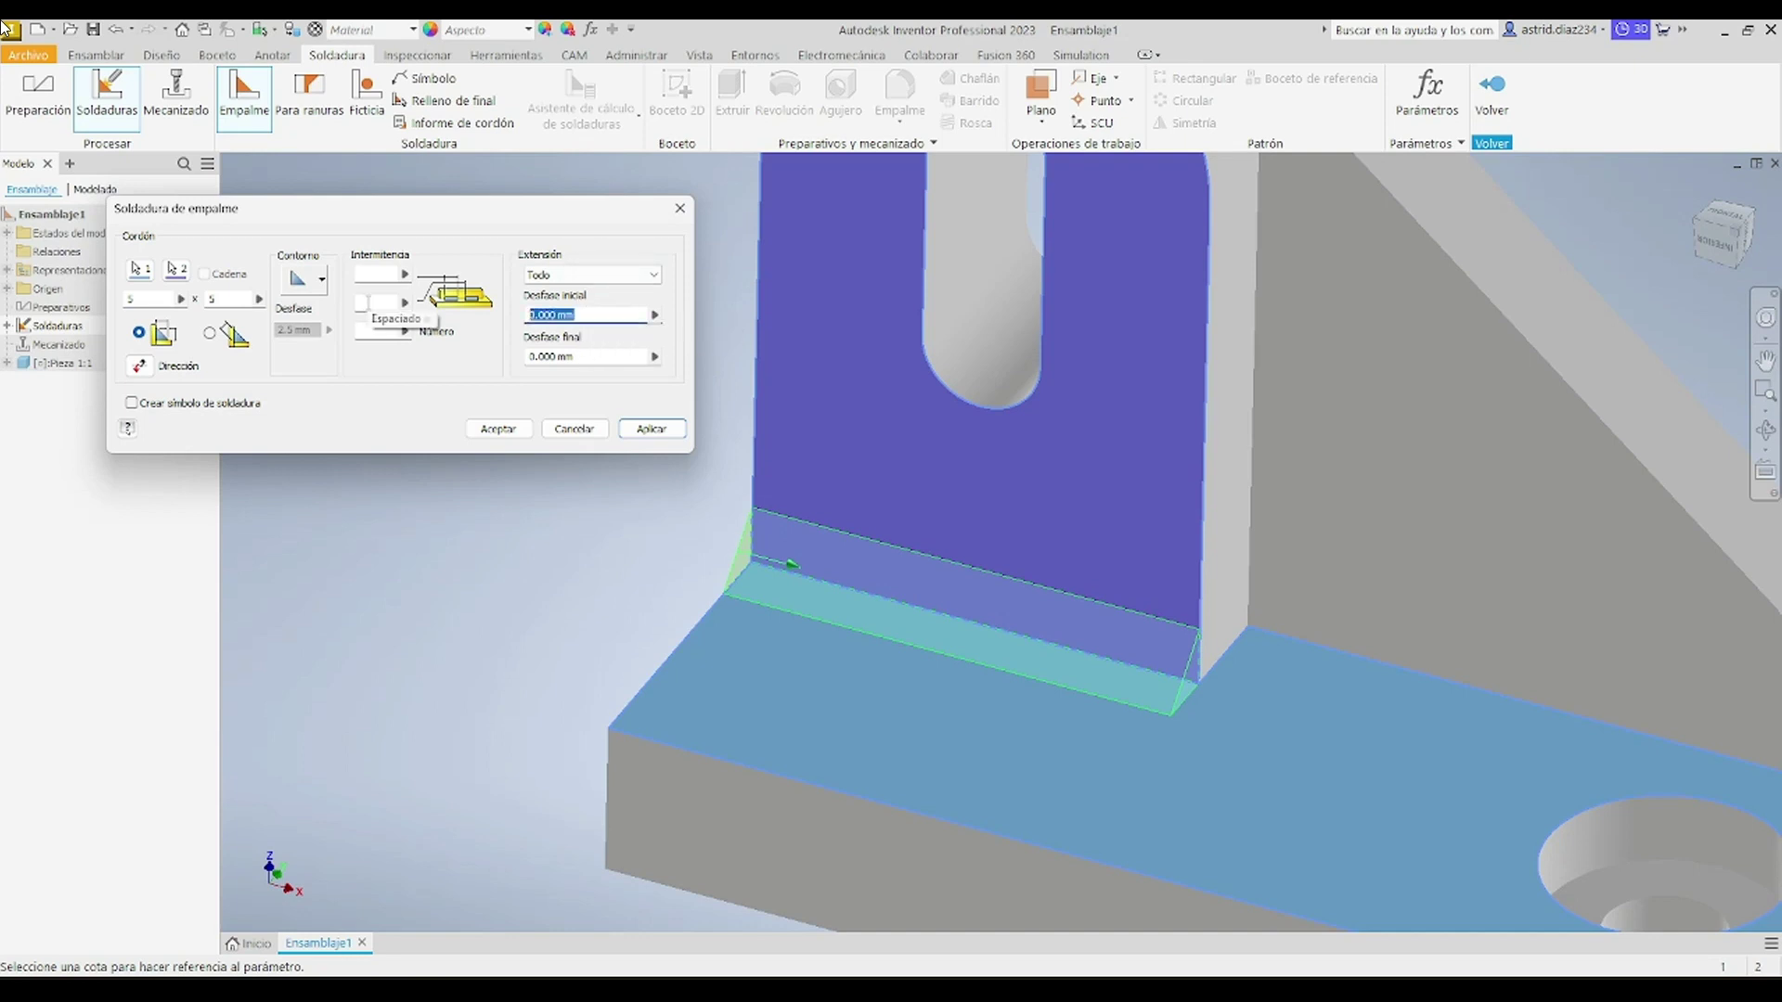
type("20")
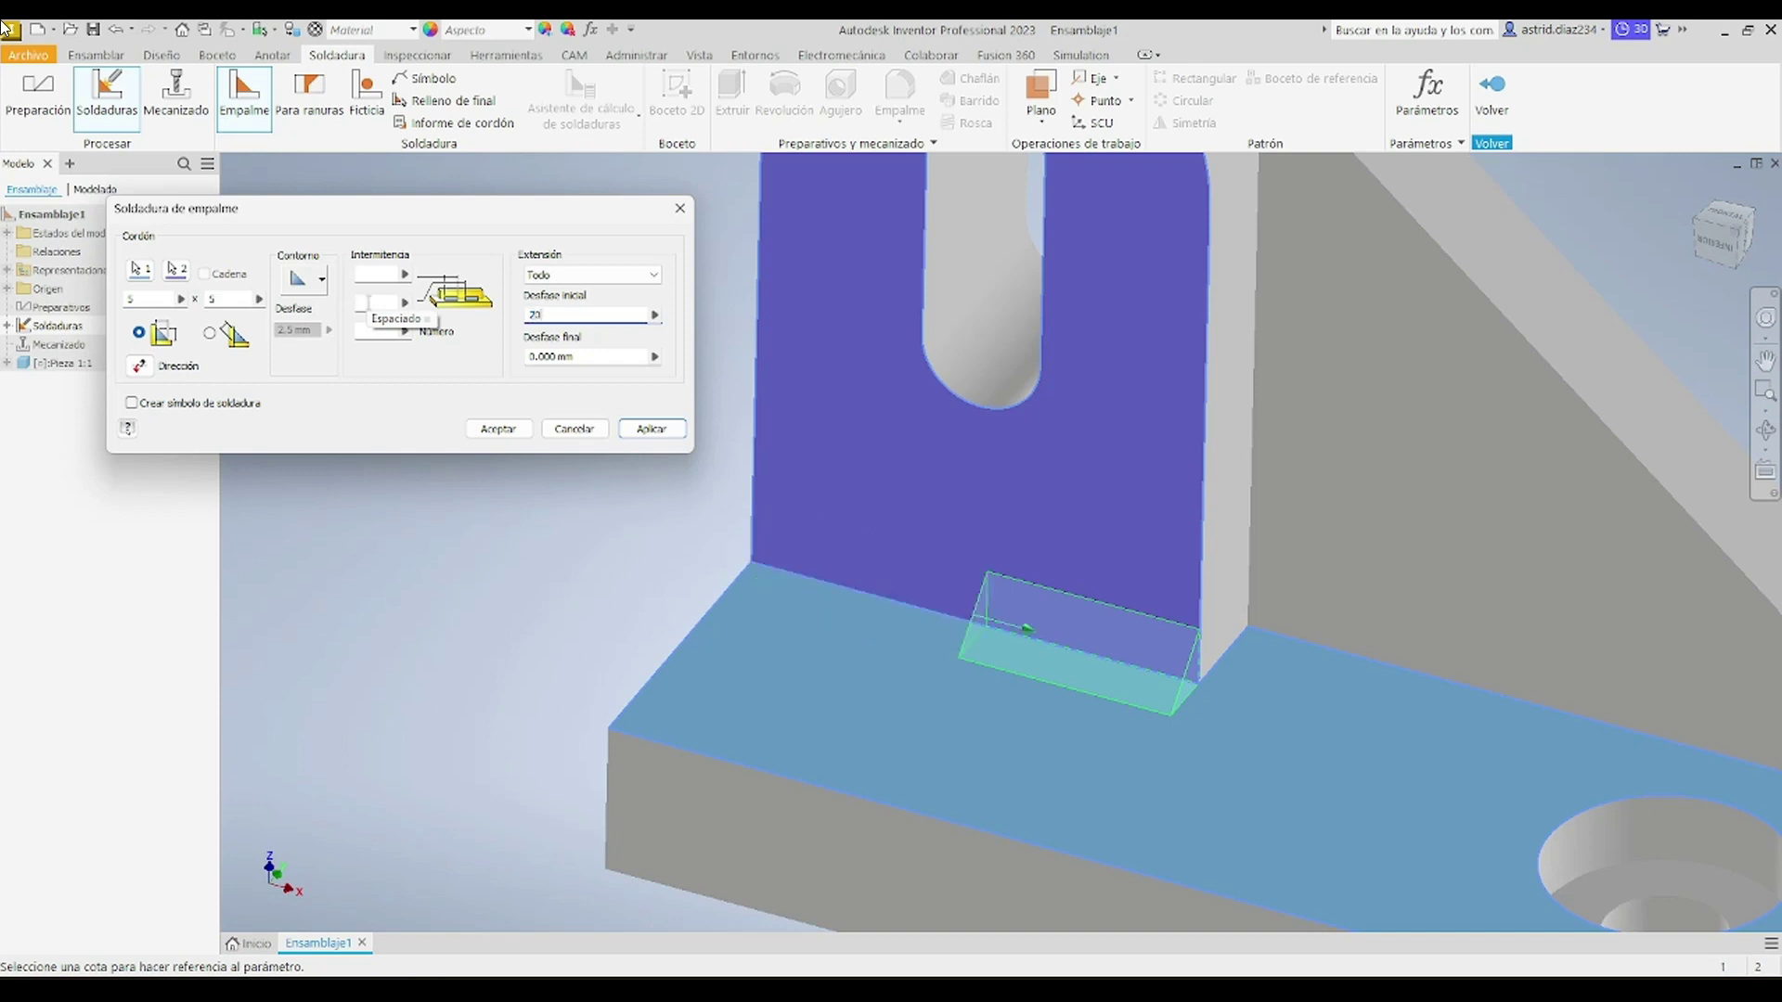
left_click(599, 356)
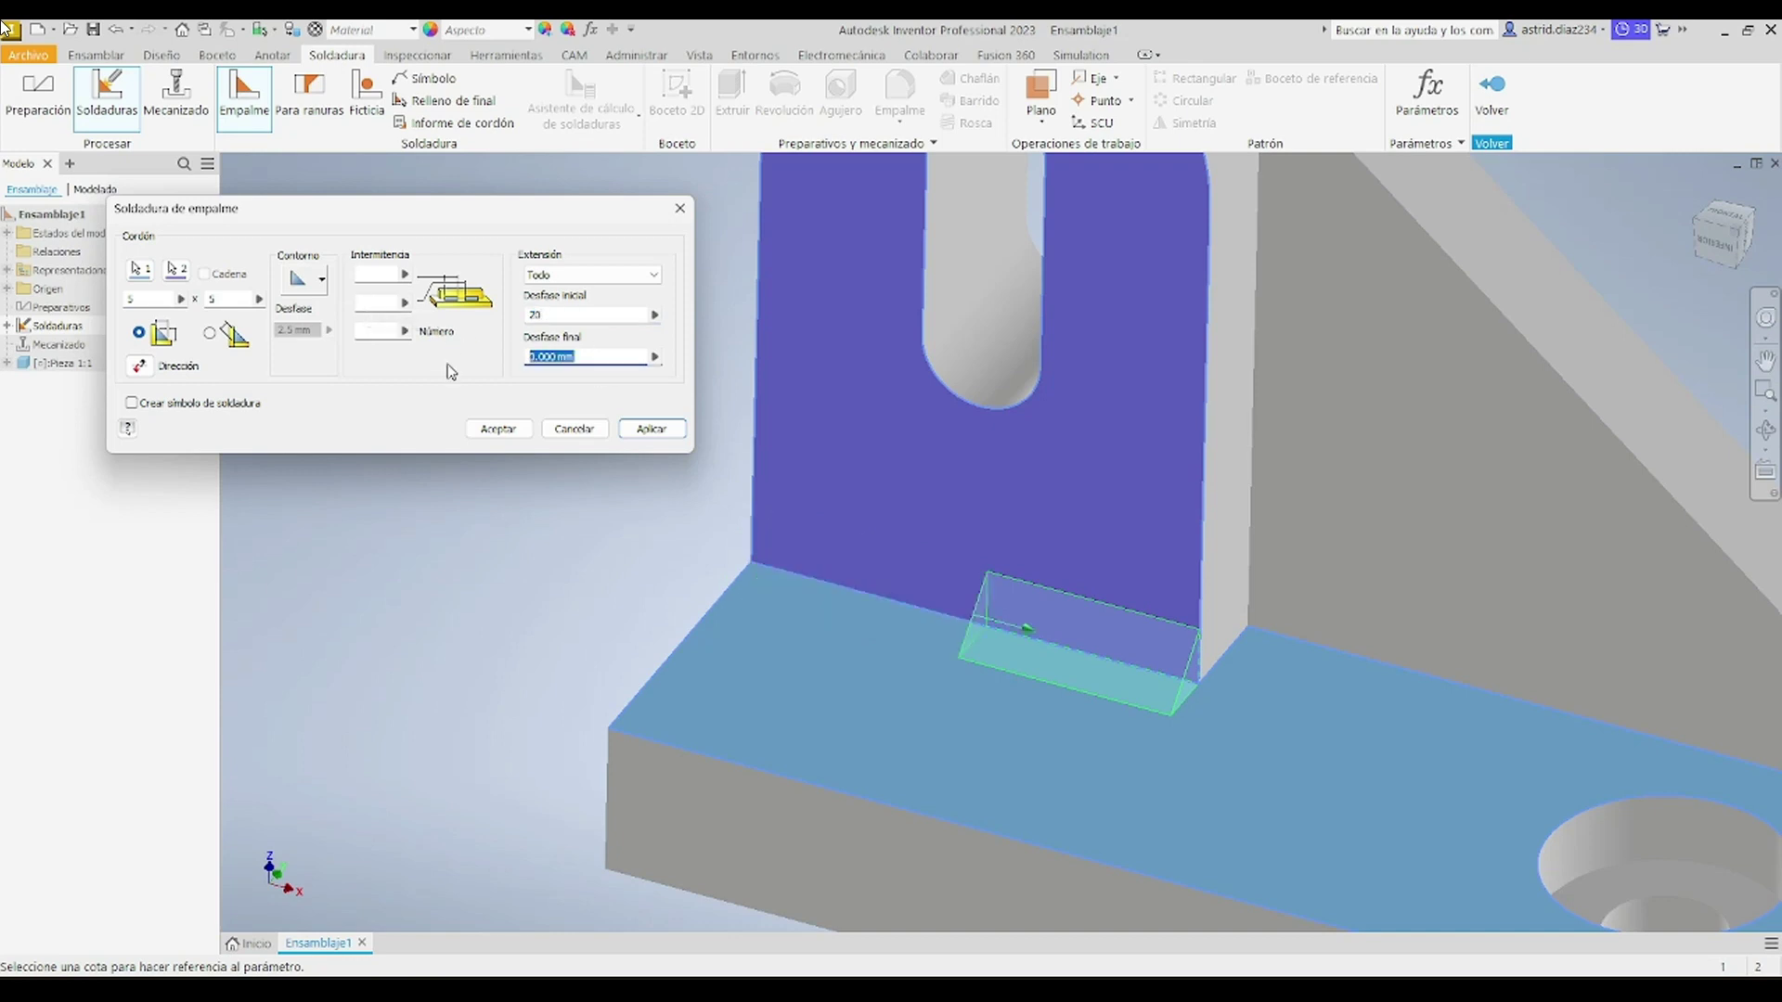
type("10")
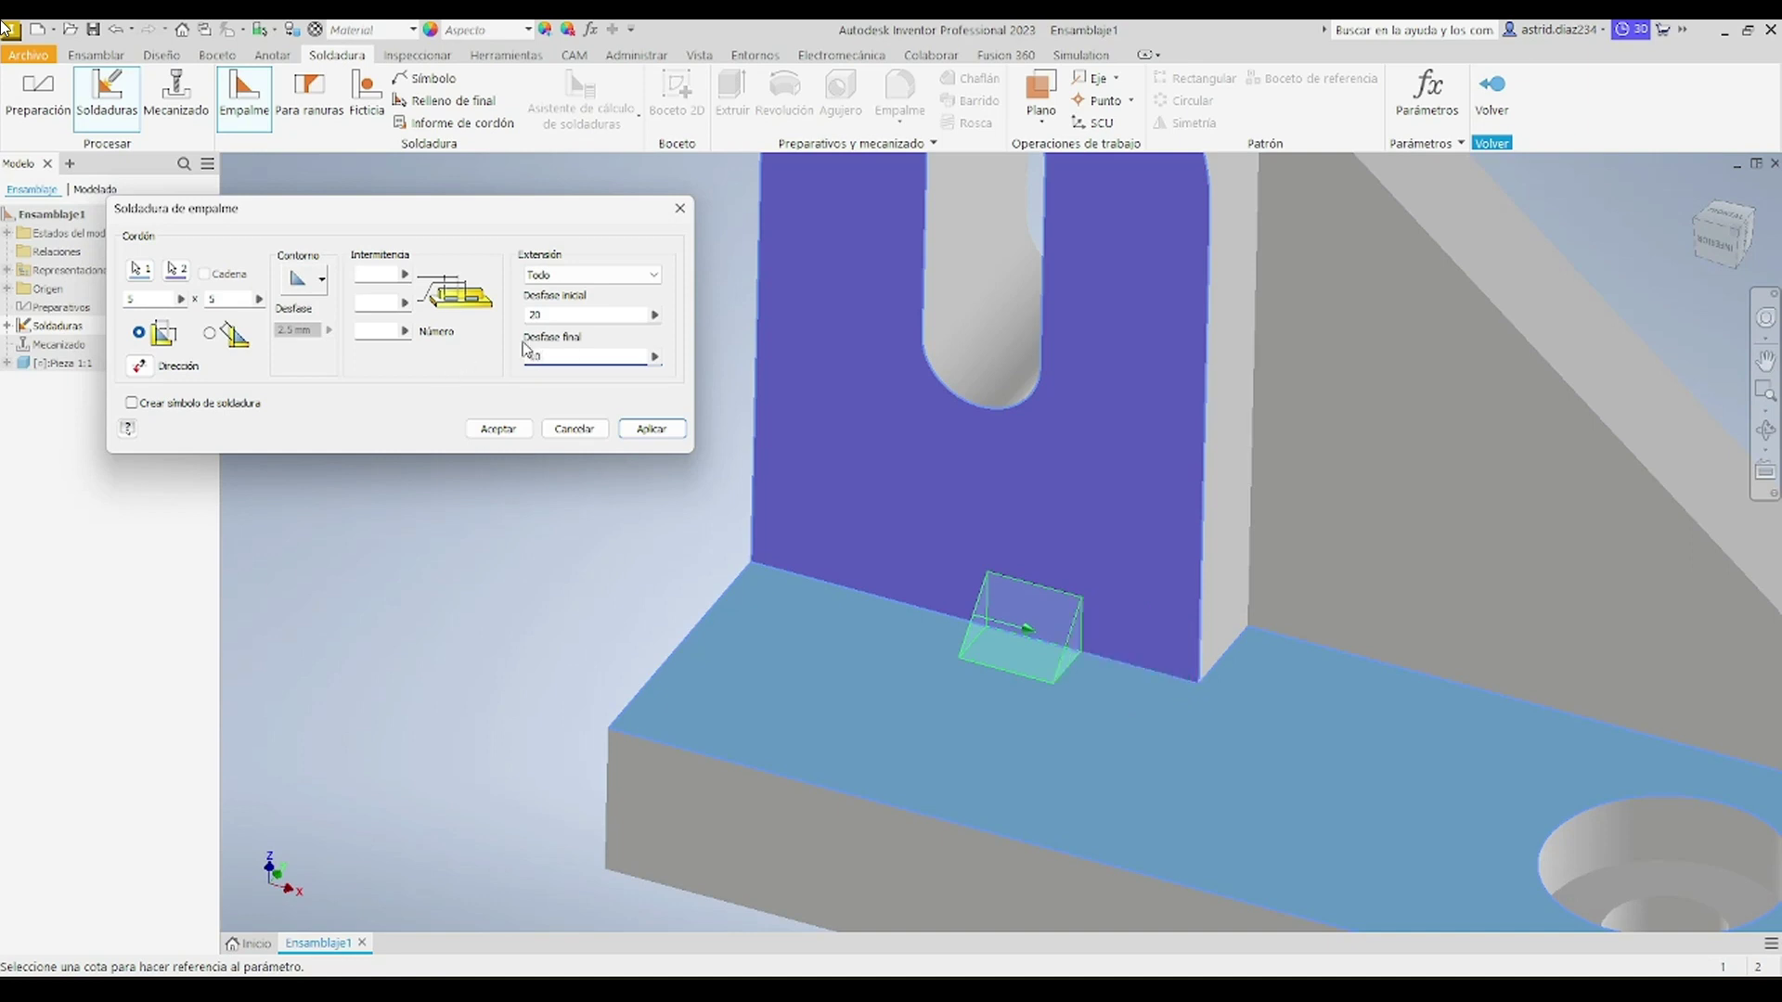
left_click(561, 312)
type("0")
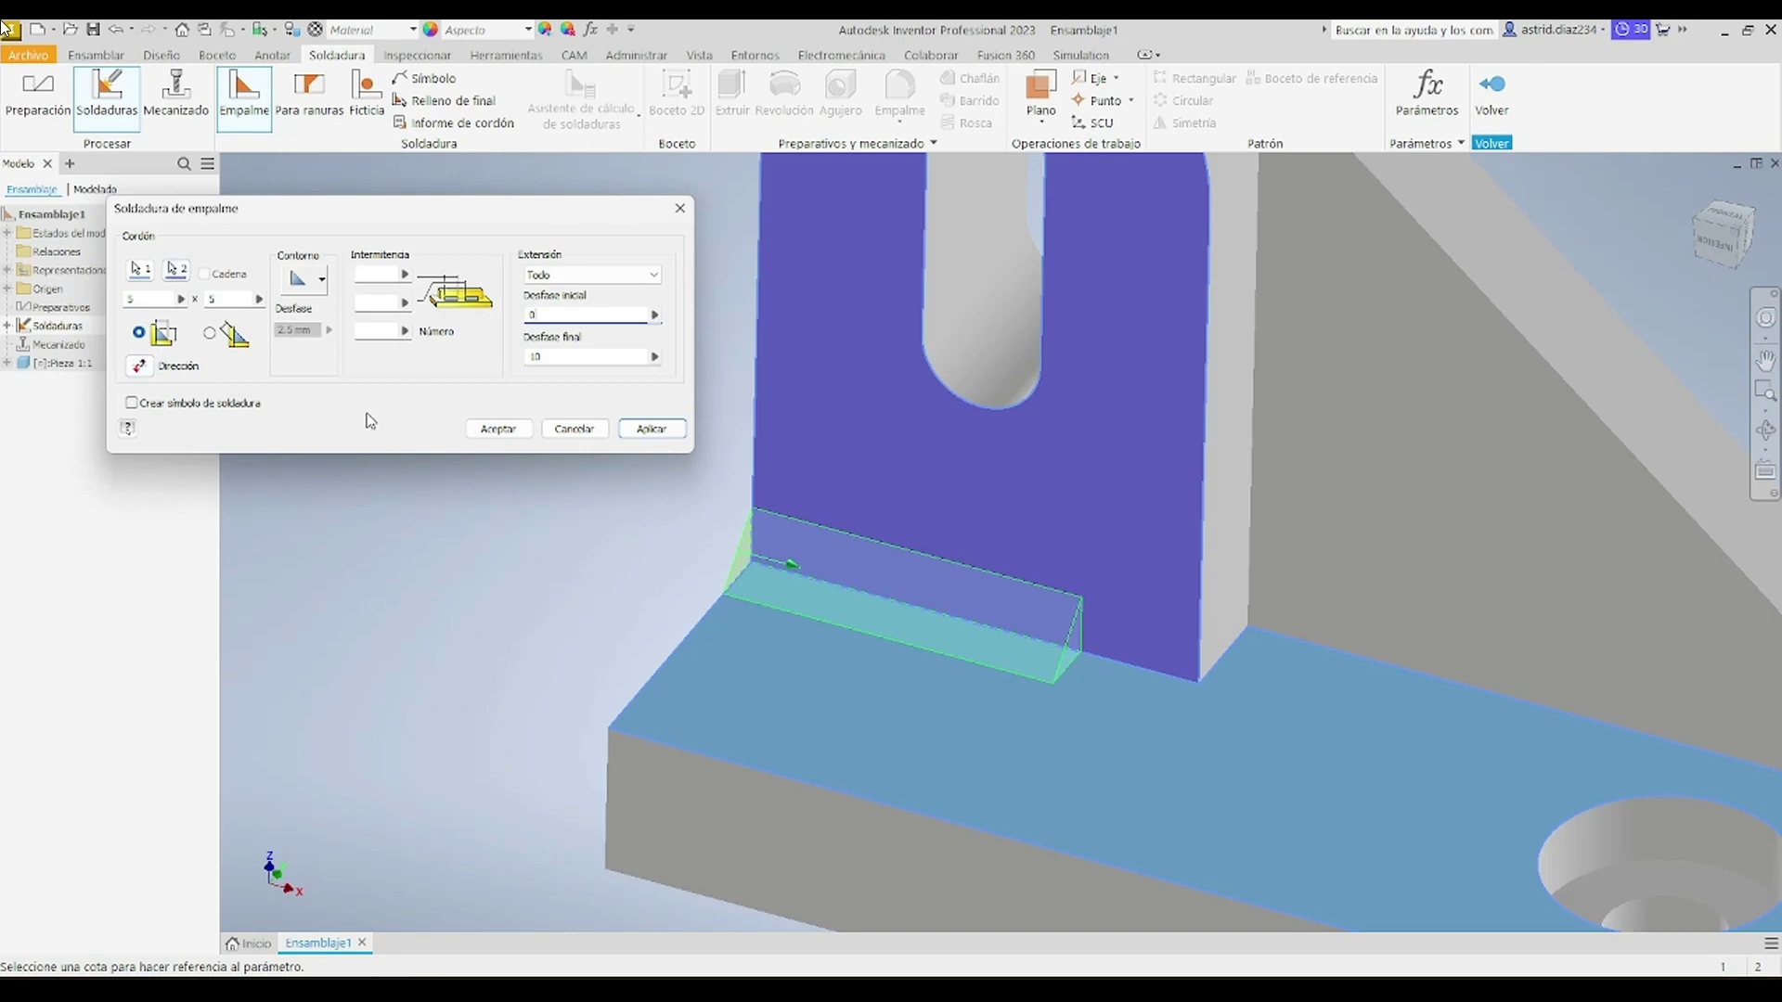
Step: Enable the weld symbol for the fillet, examine its note and arrow options, and disable the symbol again
left_click(132, 403)
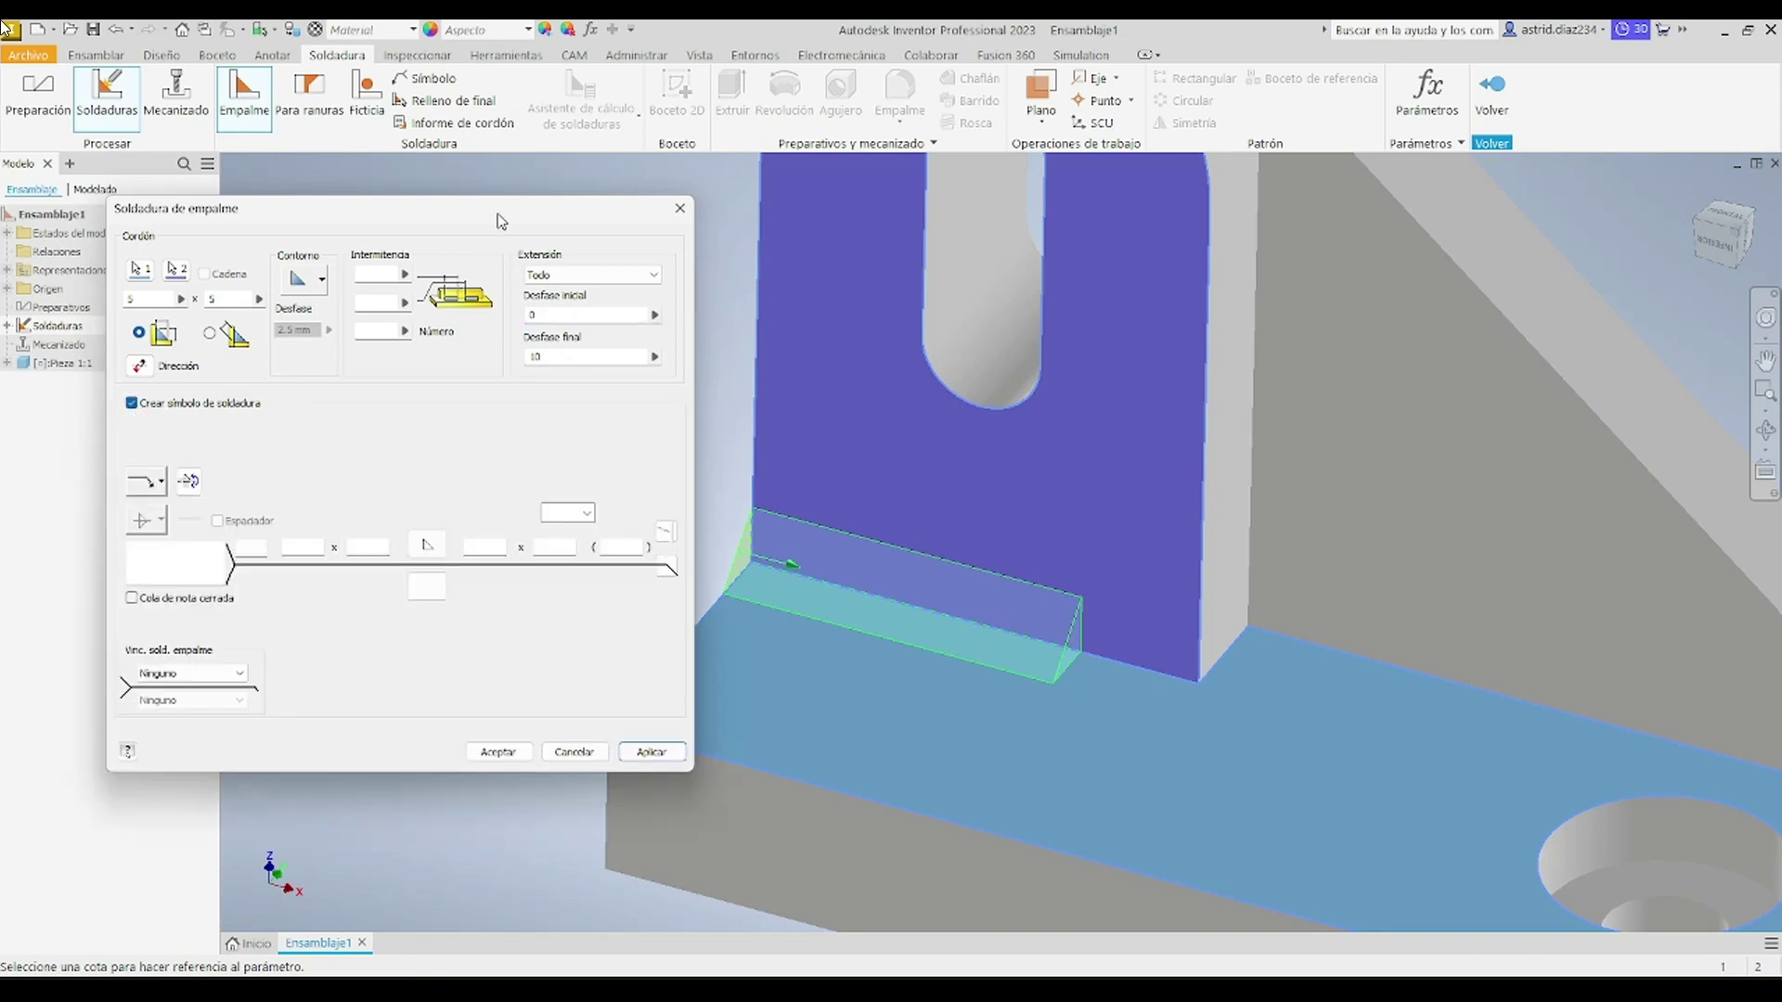
left_click_drag(482, 213, 645, 219)
left_click(336, 559)
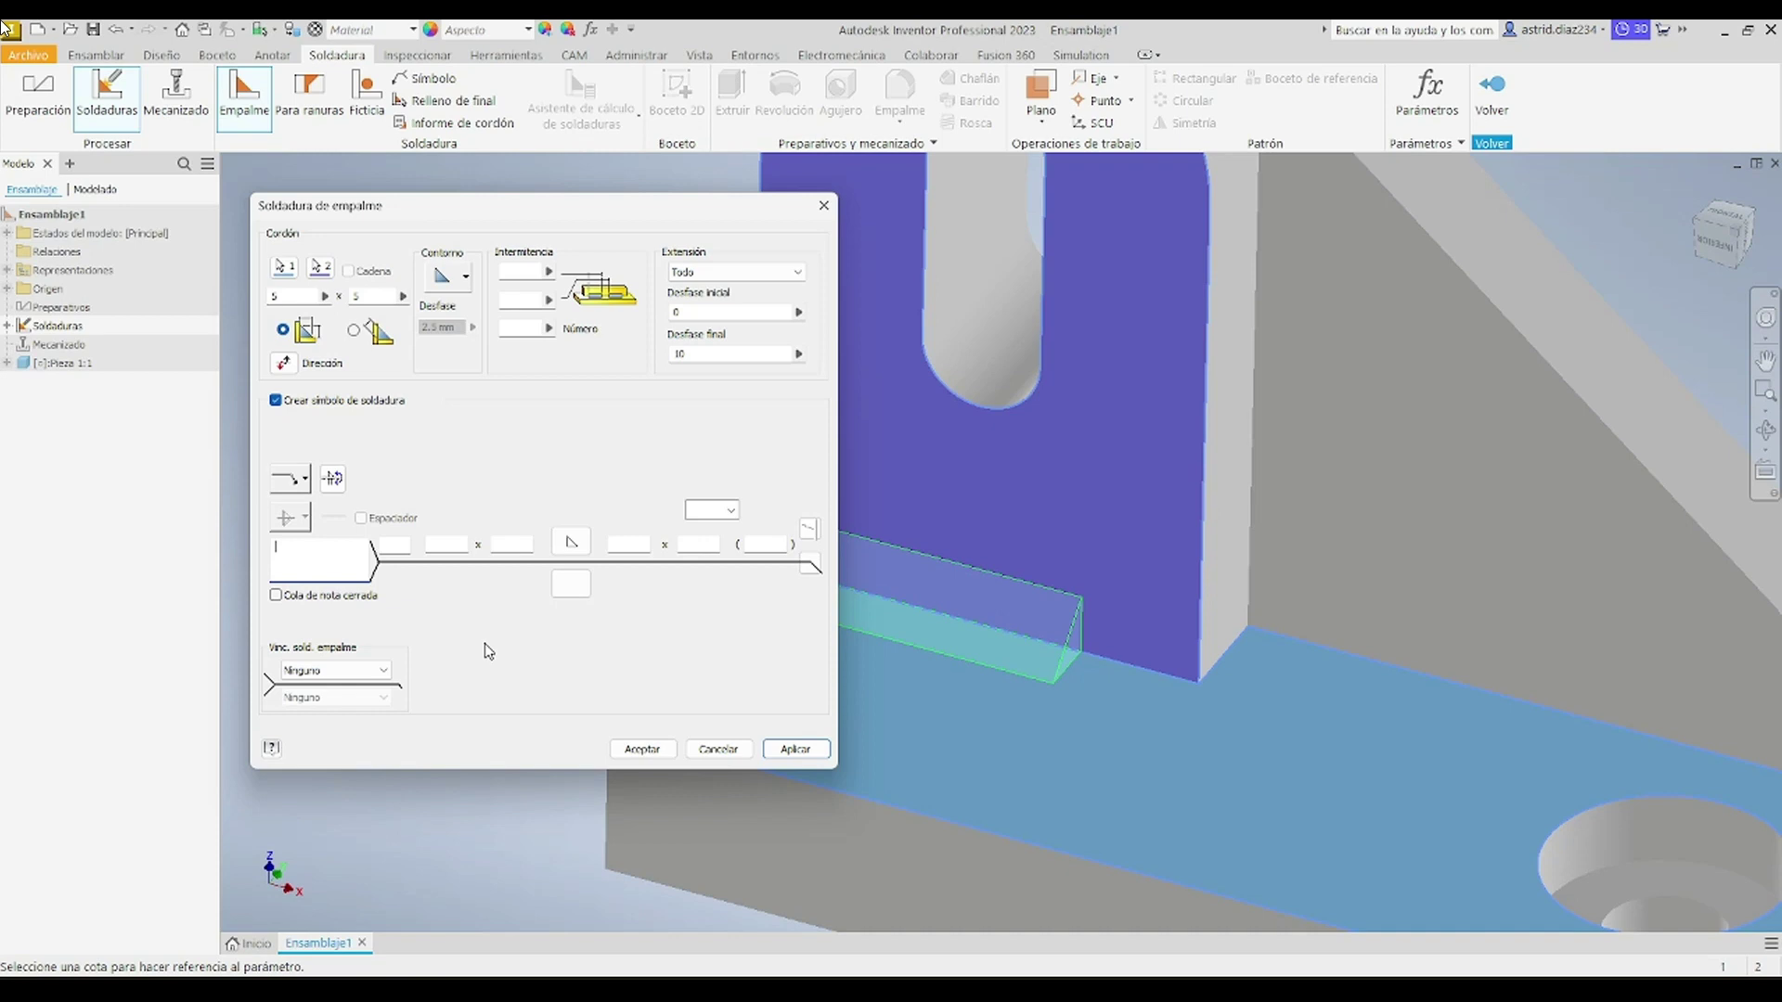
left_click(277, 481)
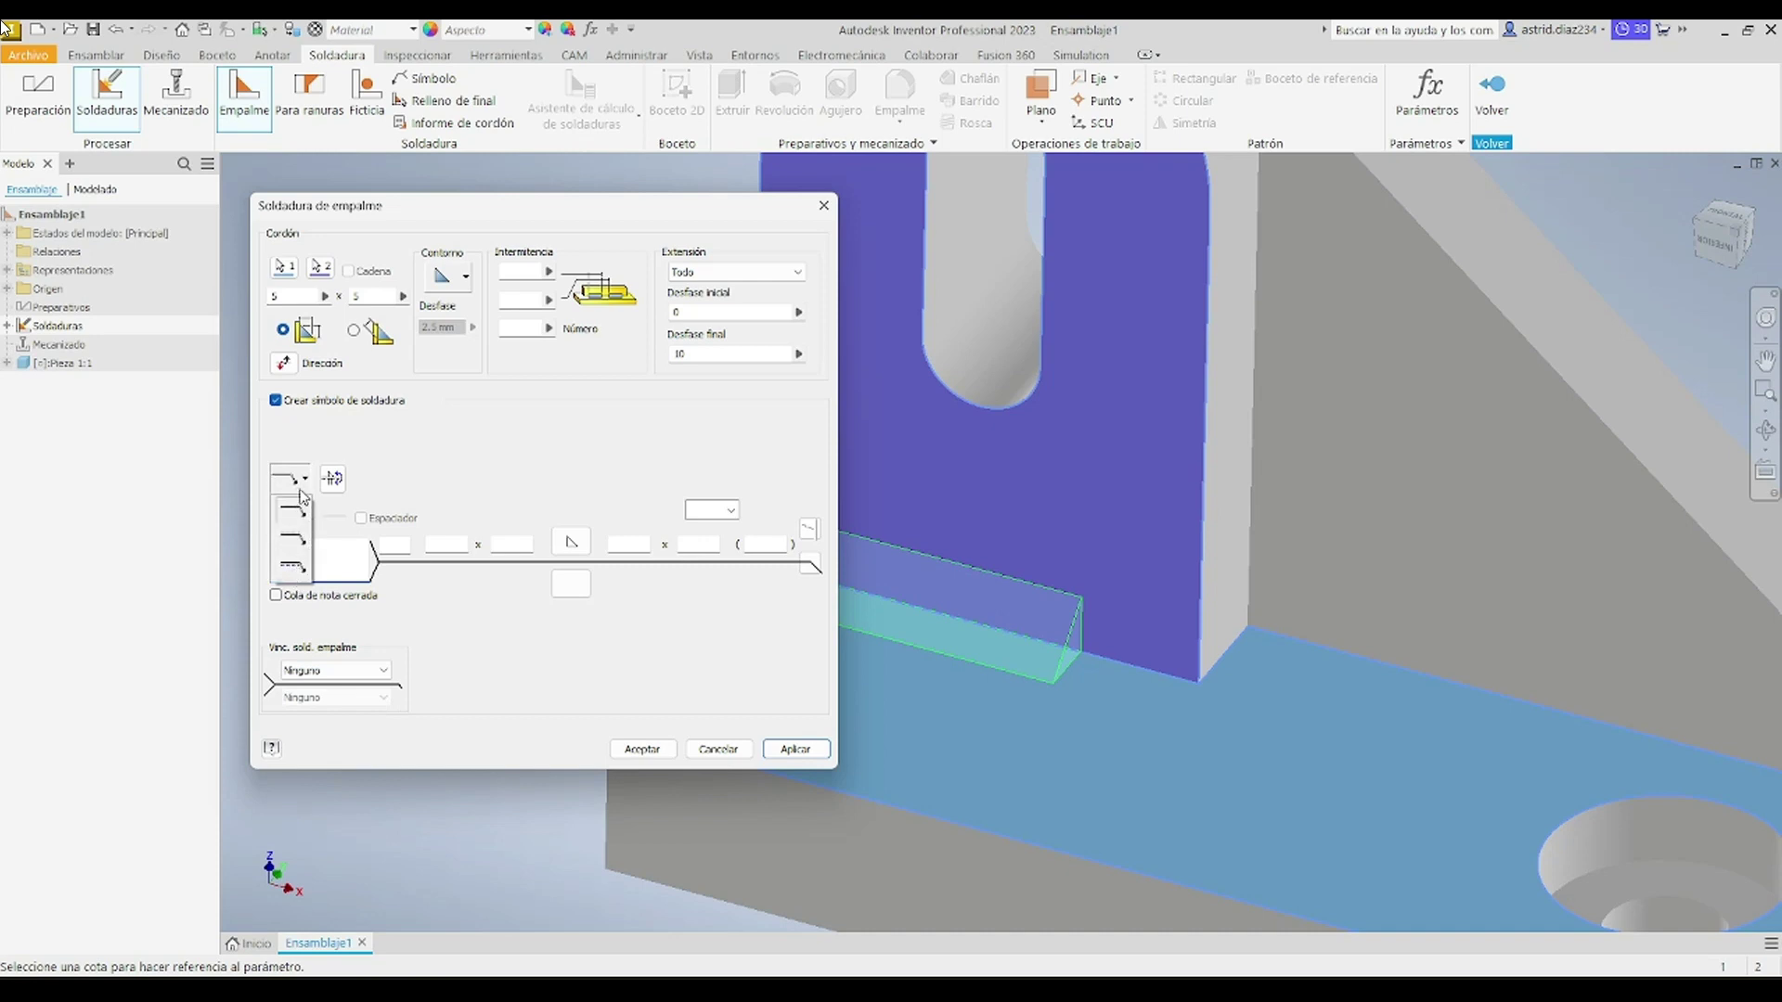
left_click(306, 561)
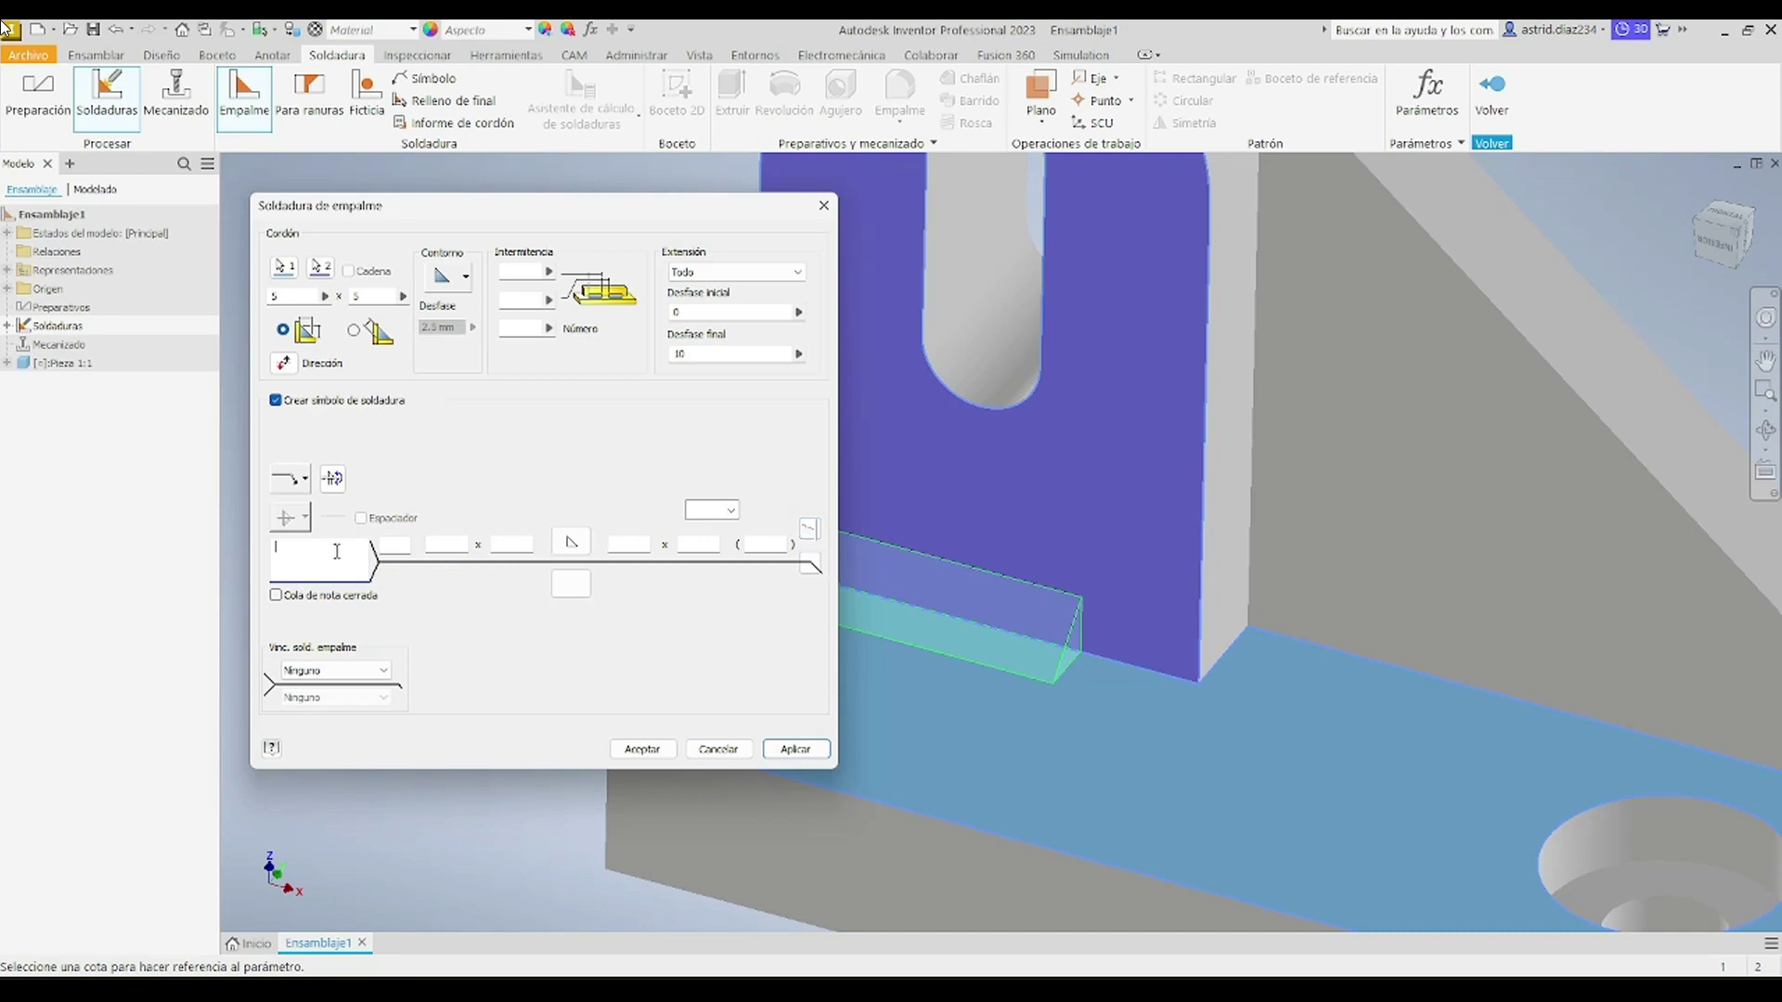
left_click(278, 401)
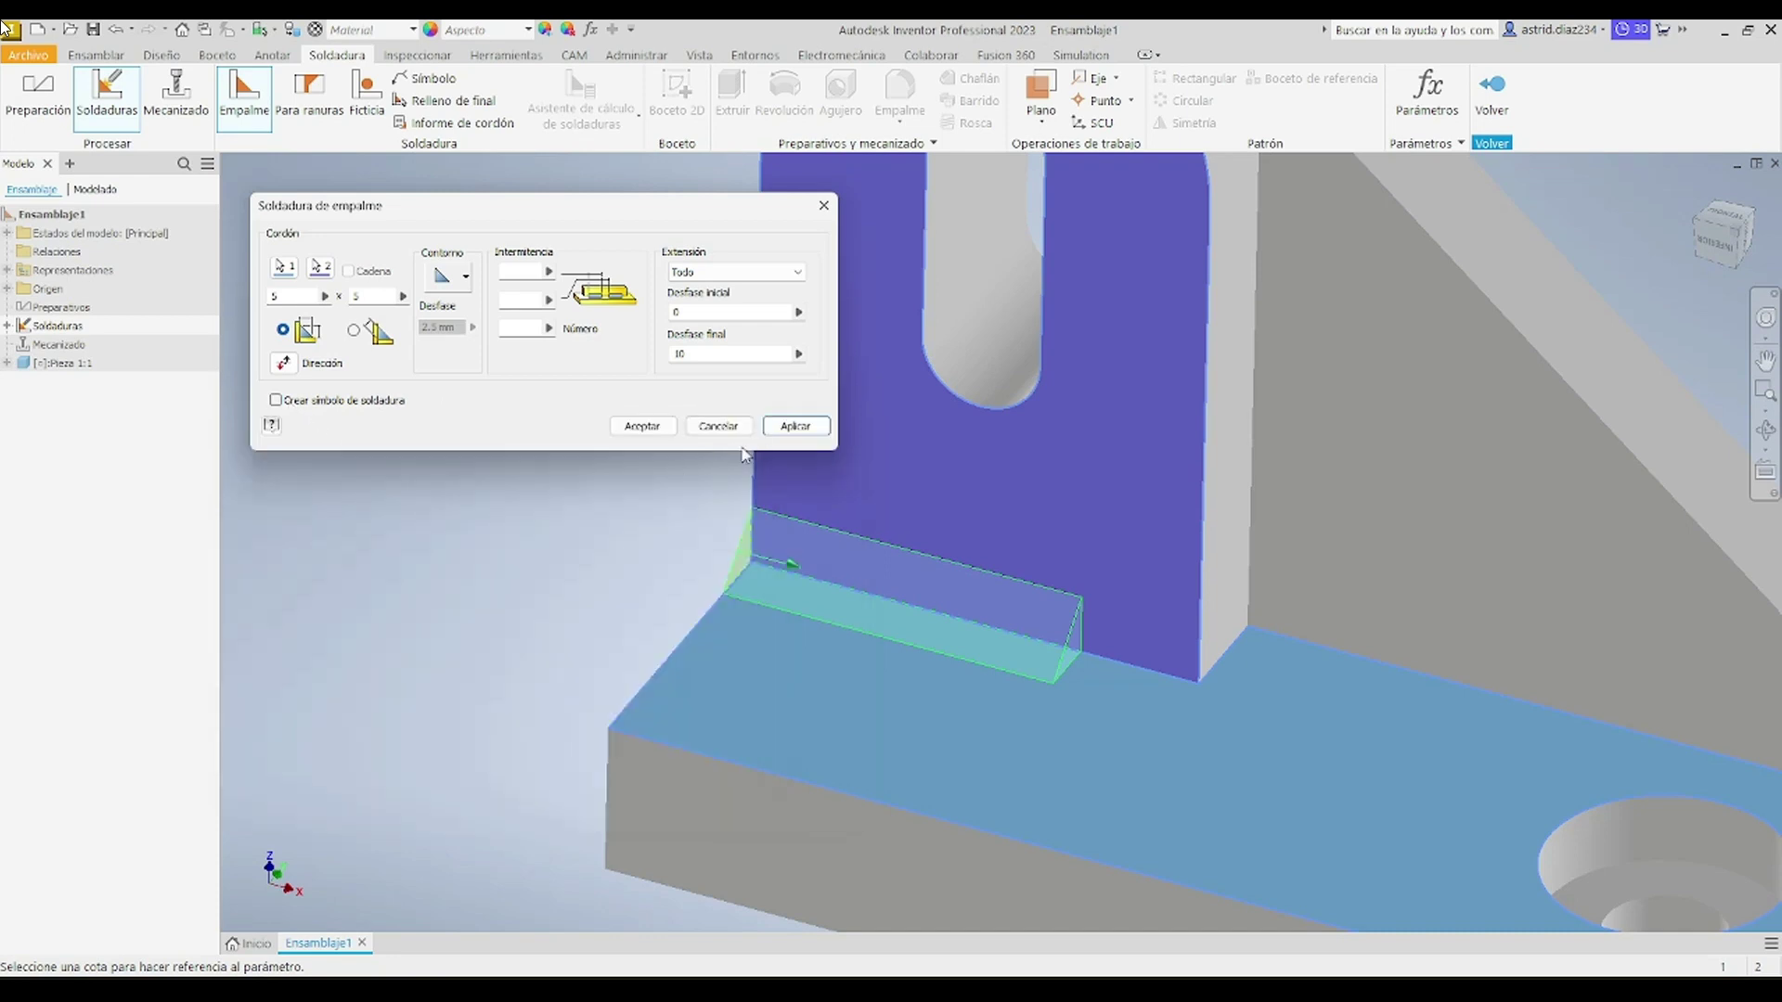
Step: Apply the fillet weld between the base and the upright plate and finish the fillet weld command
left_click(788, 427)
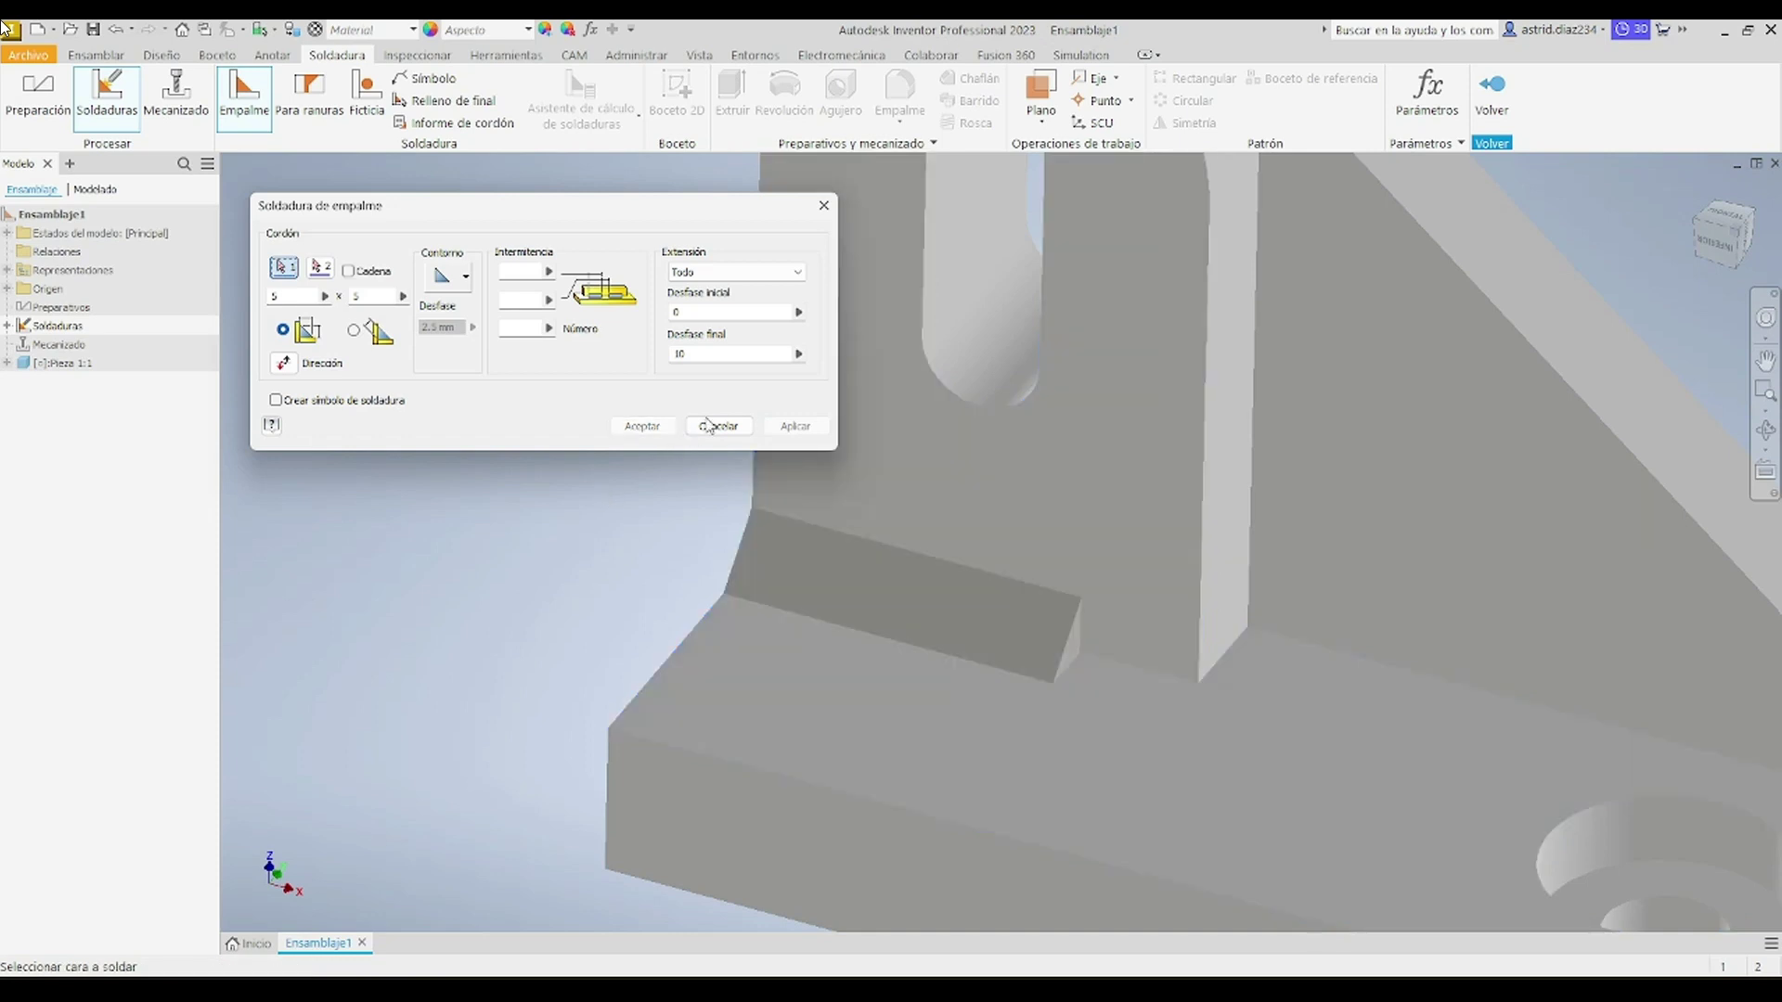
left_click(714, 426)
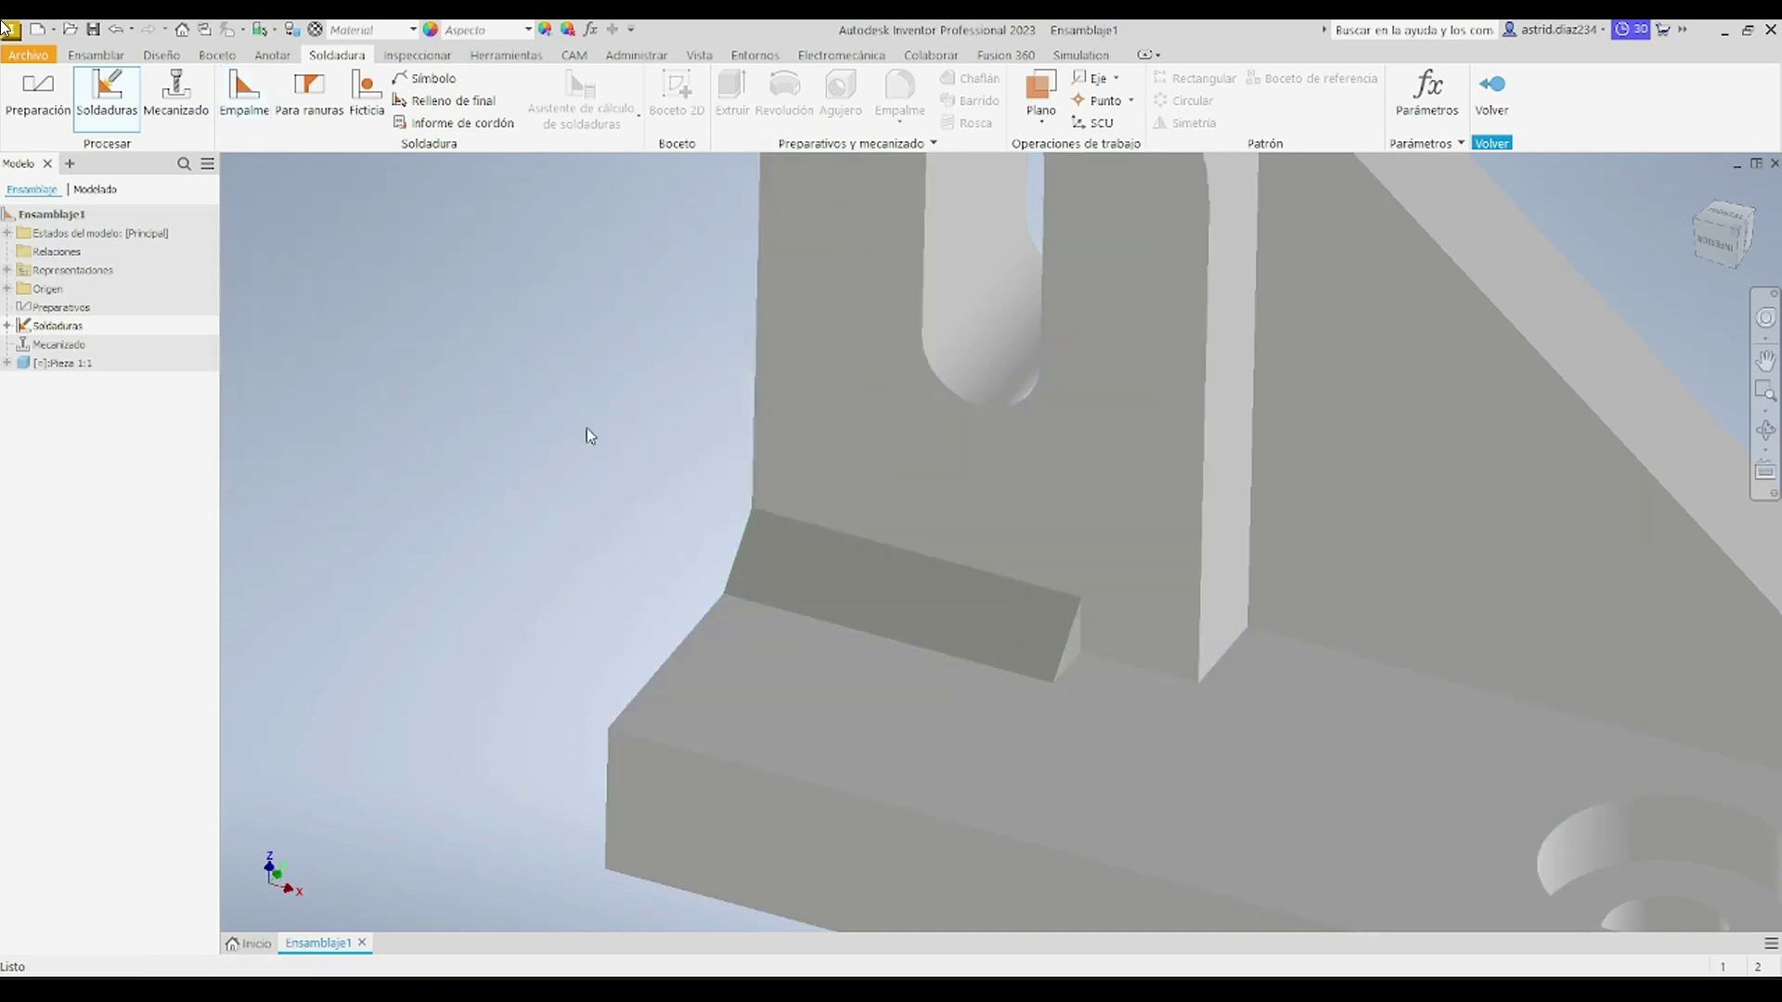
scroll(620, 420, "down", 5)
scroll(620, 421, "up", 4)
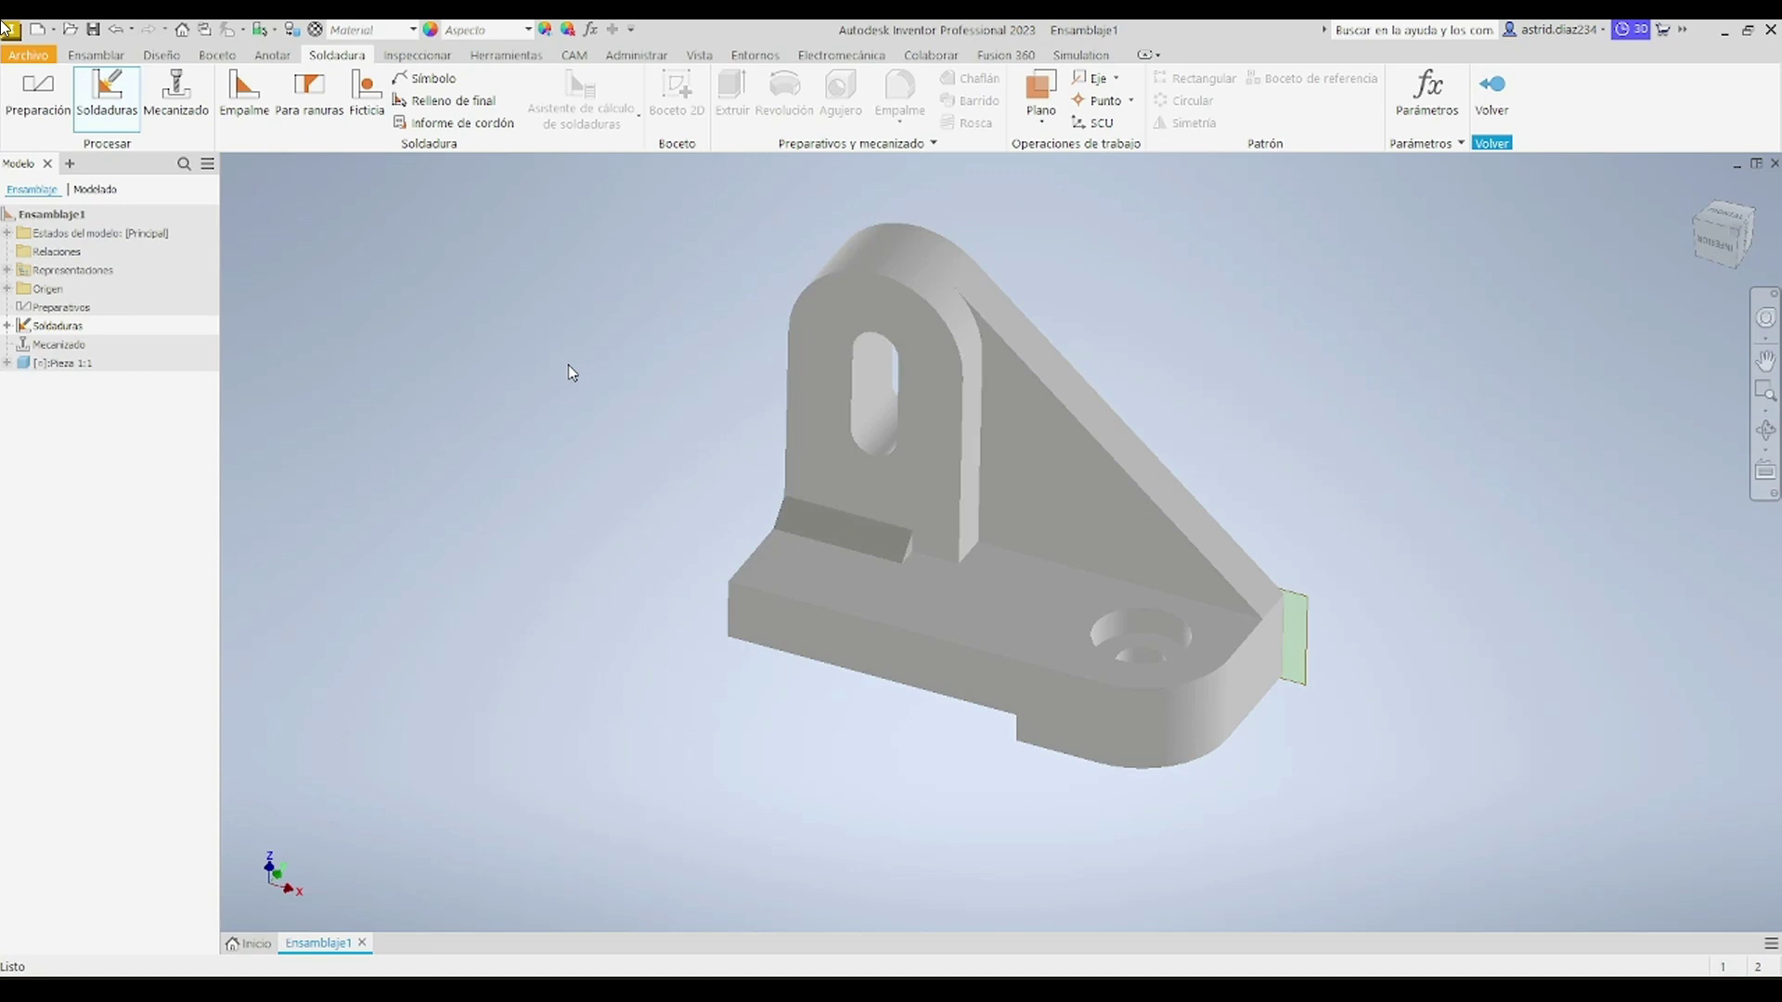
Step: Examine the groove weld options for face sets and fill direction, and leave the command without creating a weld
left_click(341, 132)
left_click_drag(1292, 357, 389, 335)
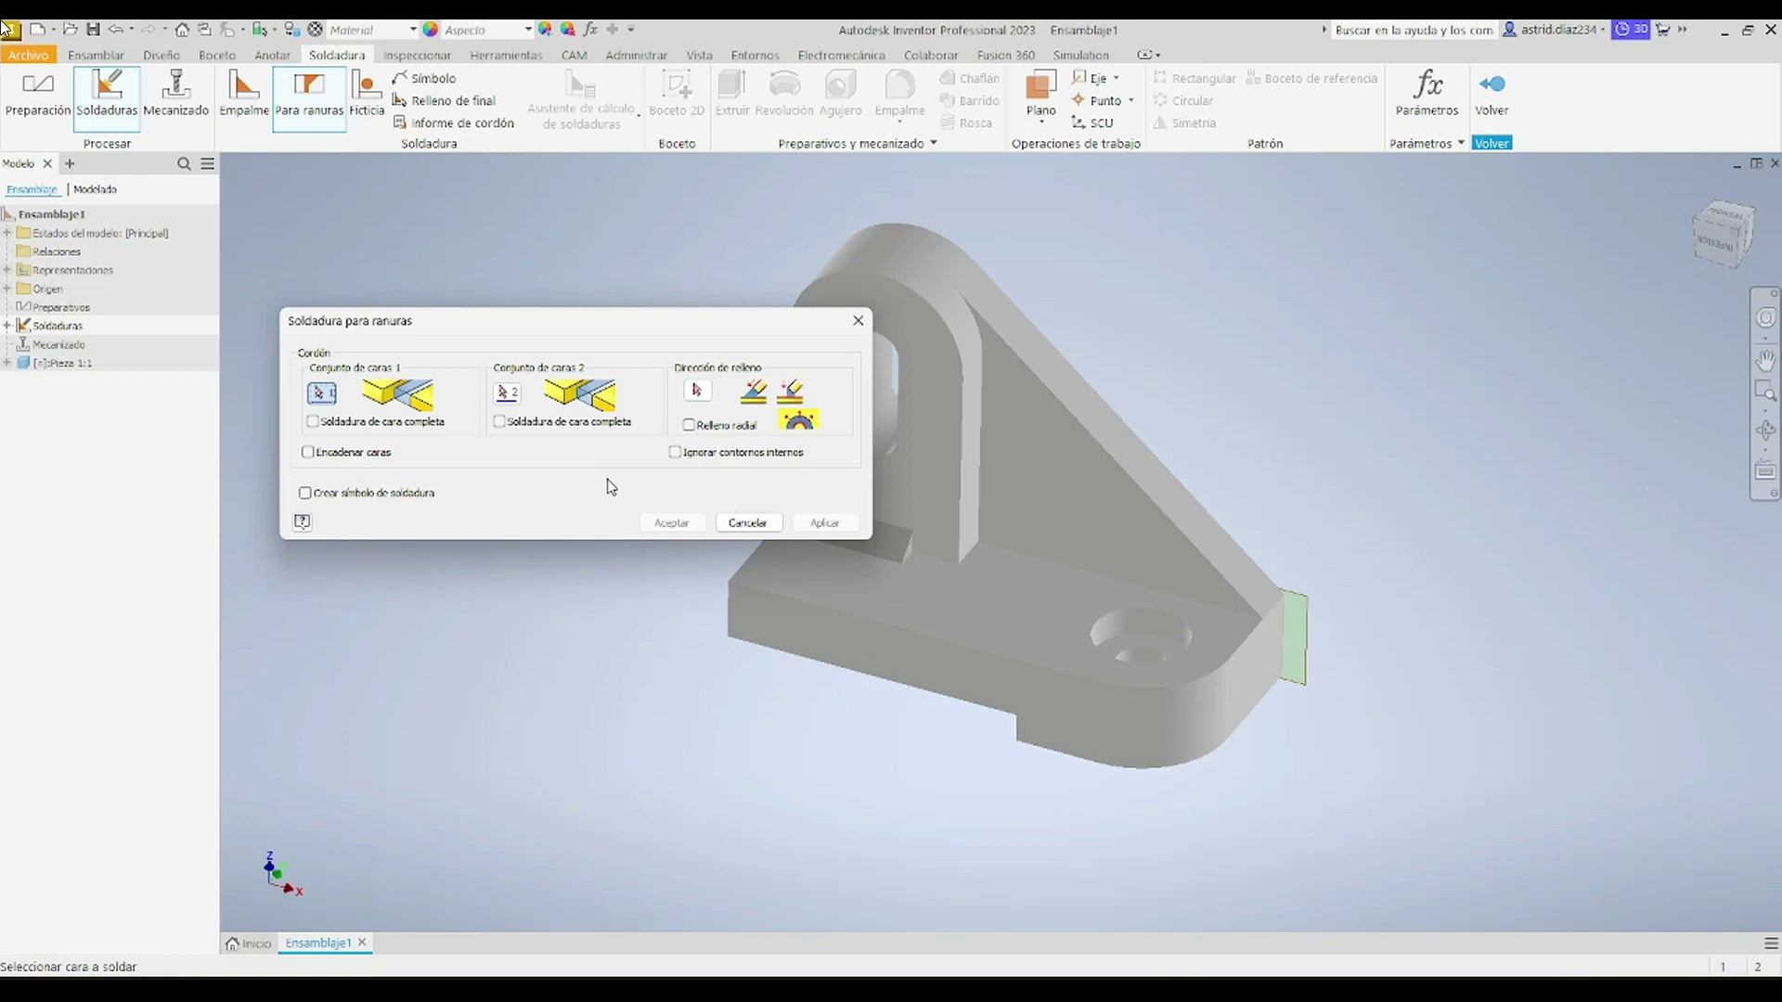
left_click(747, 523)
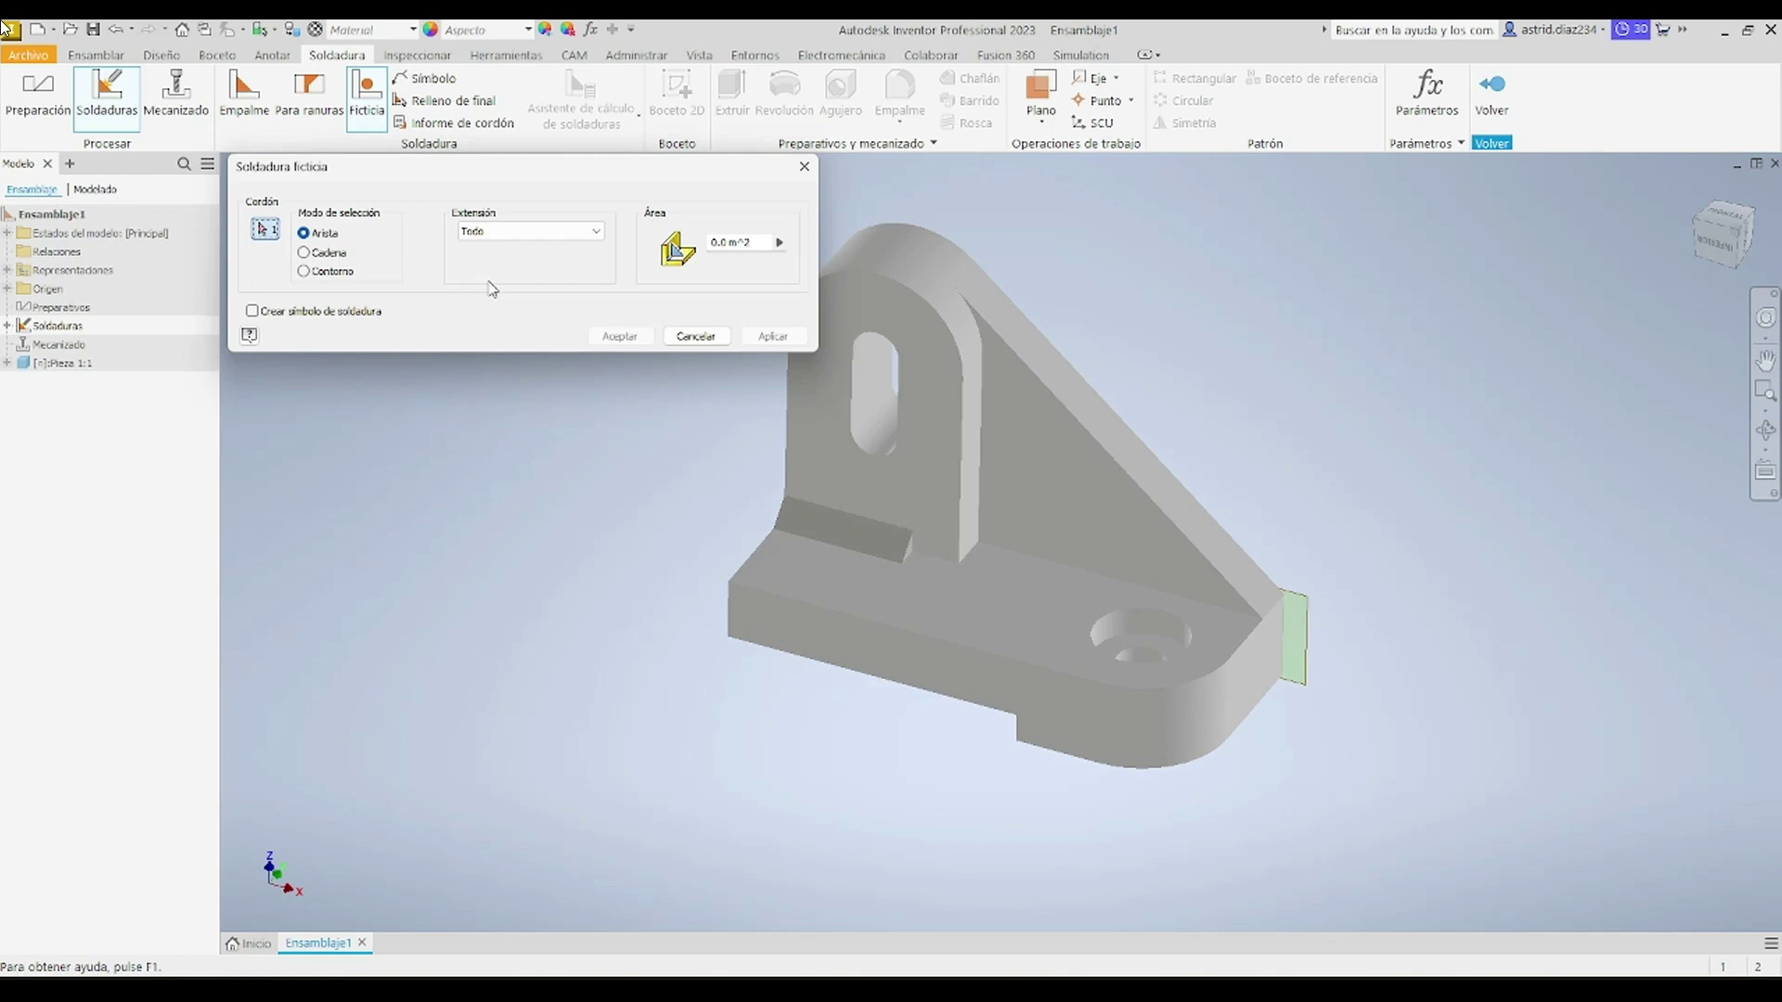
Step: Create a cosmetic weld with an area of 10 along the edge where the triangular rib meets the base
scroll(1063, 578, "up", 3)
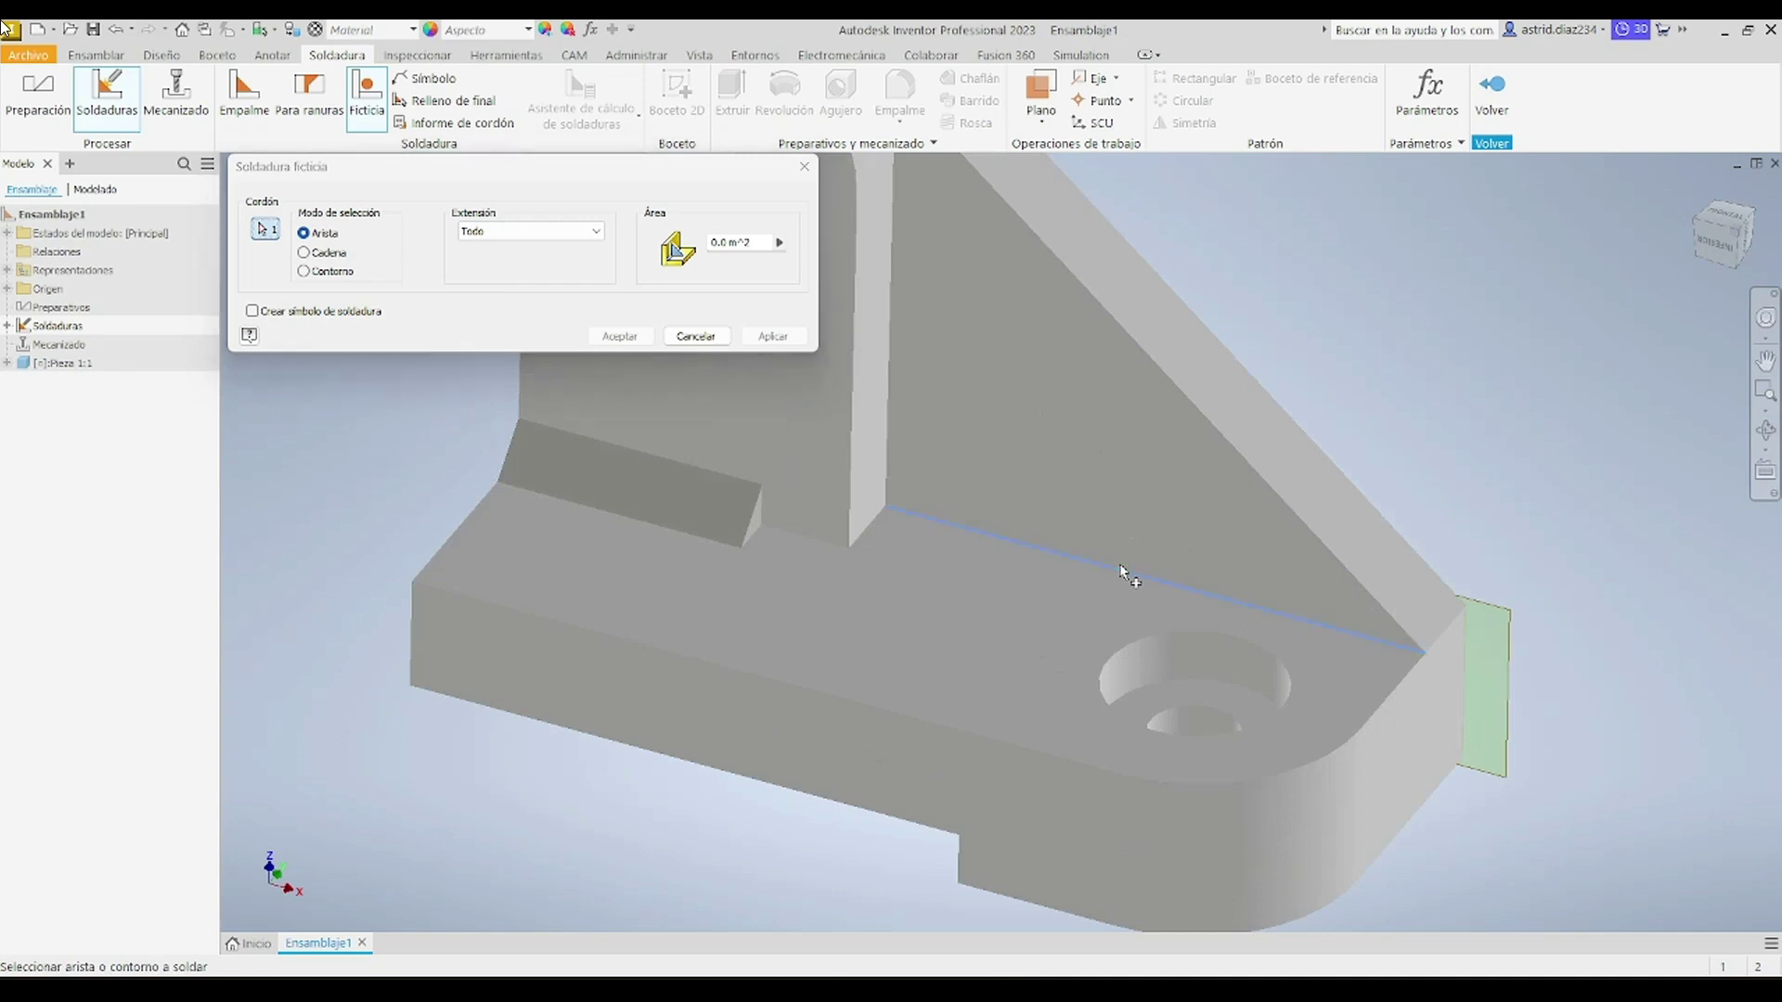
left_click(1123, 573)
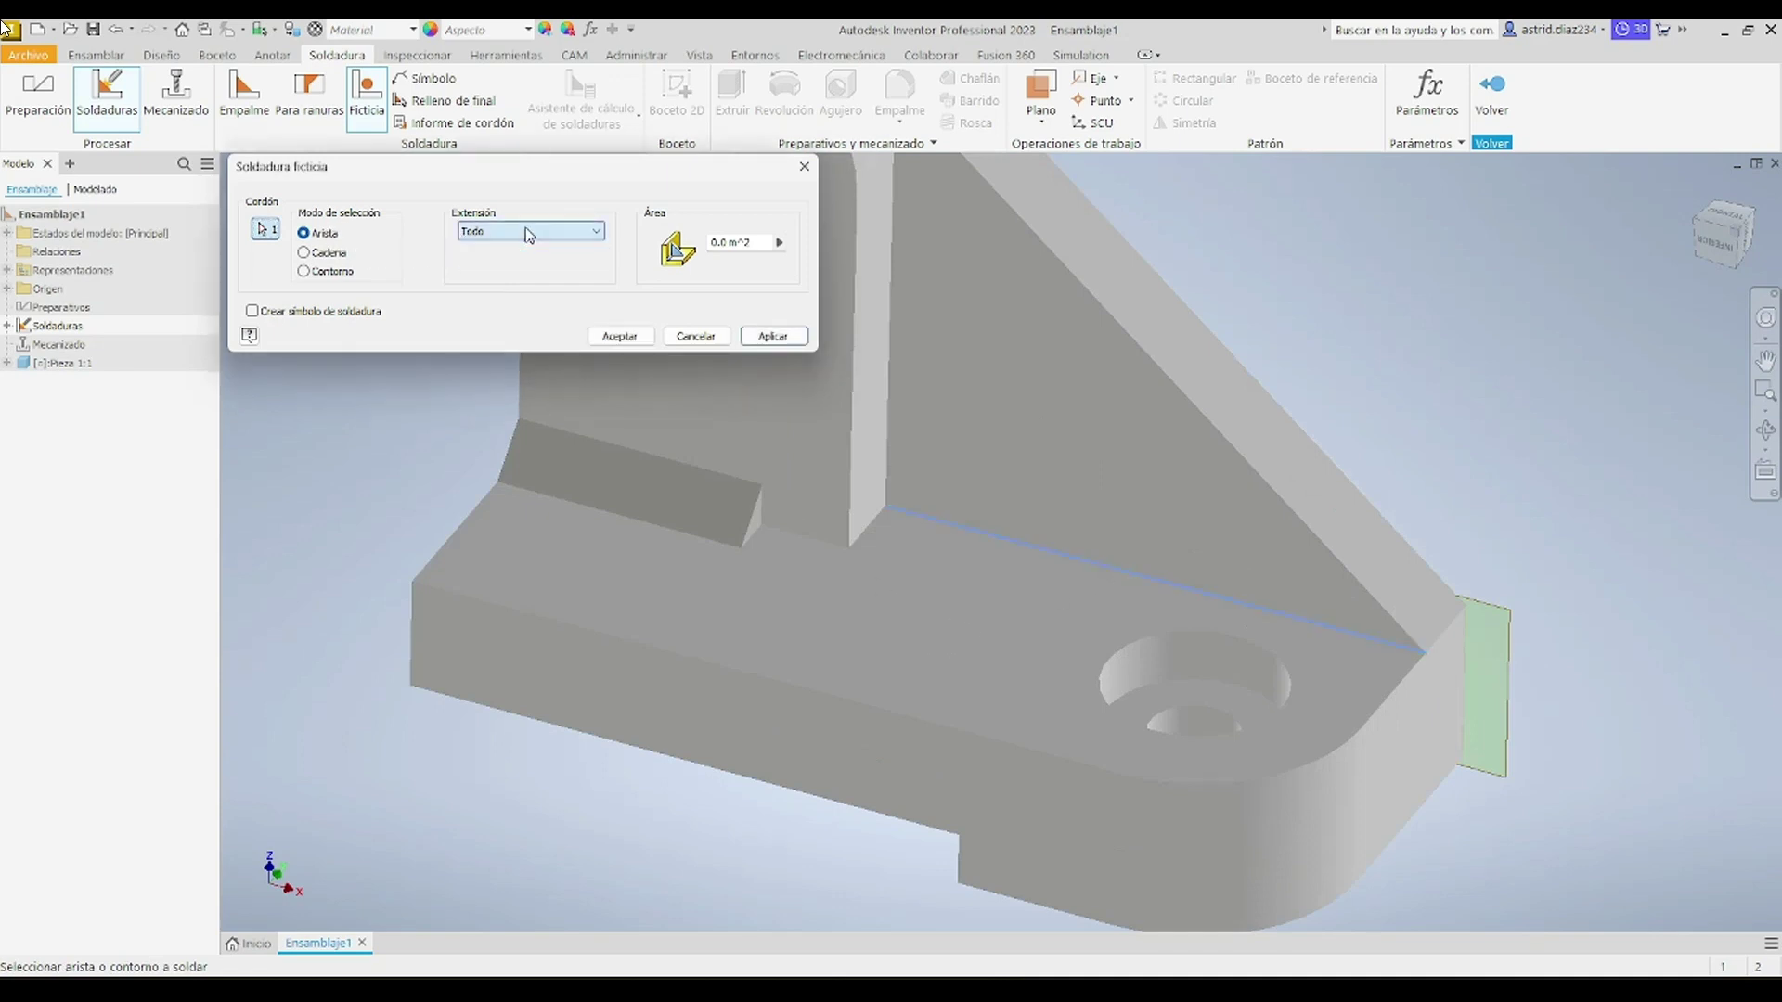
left_click(741, 243)
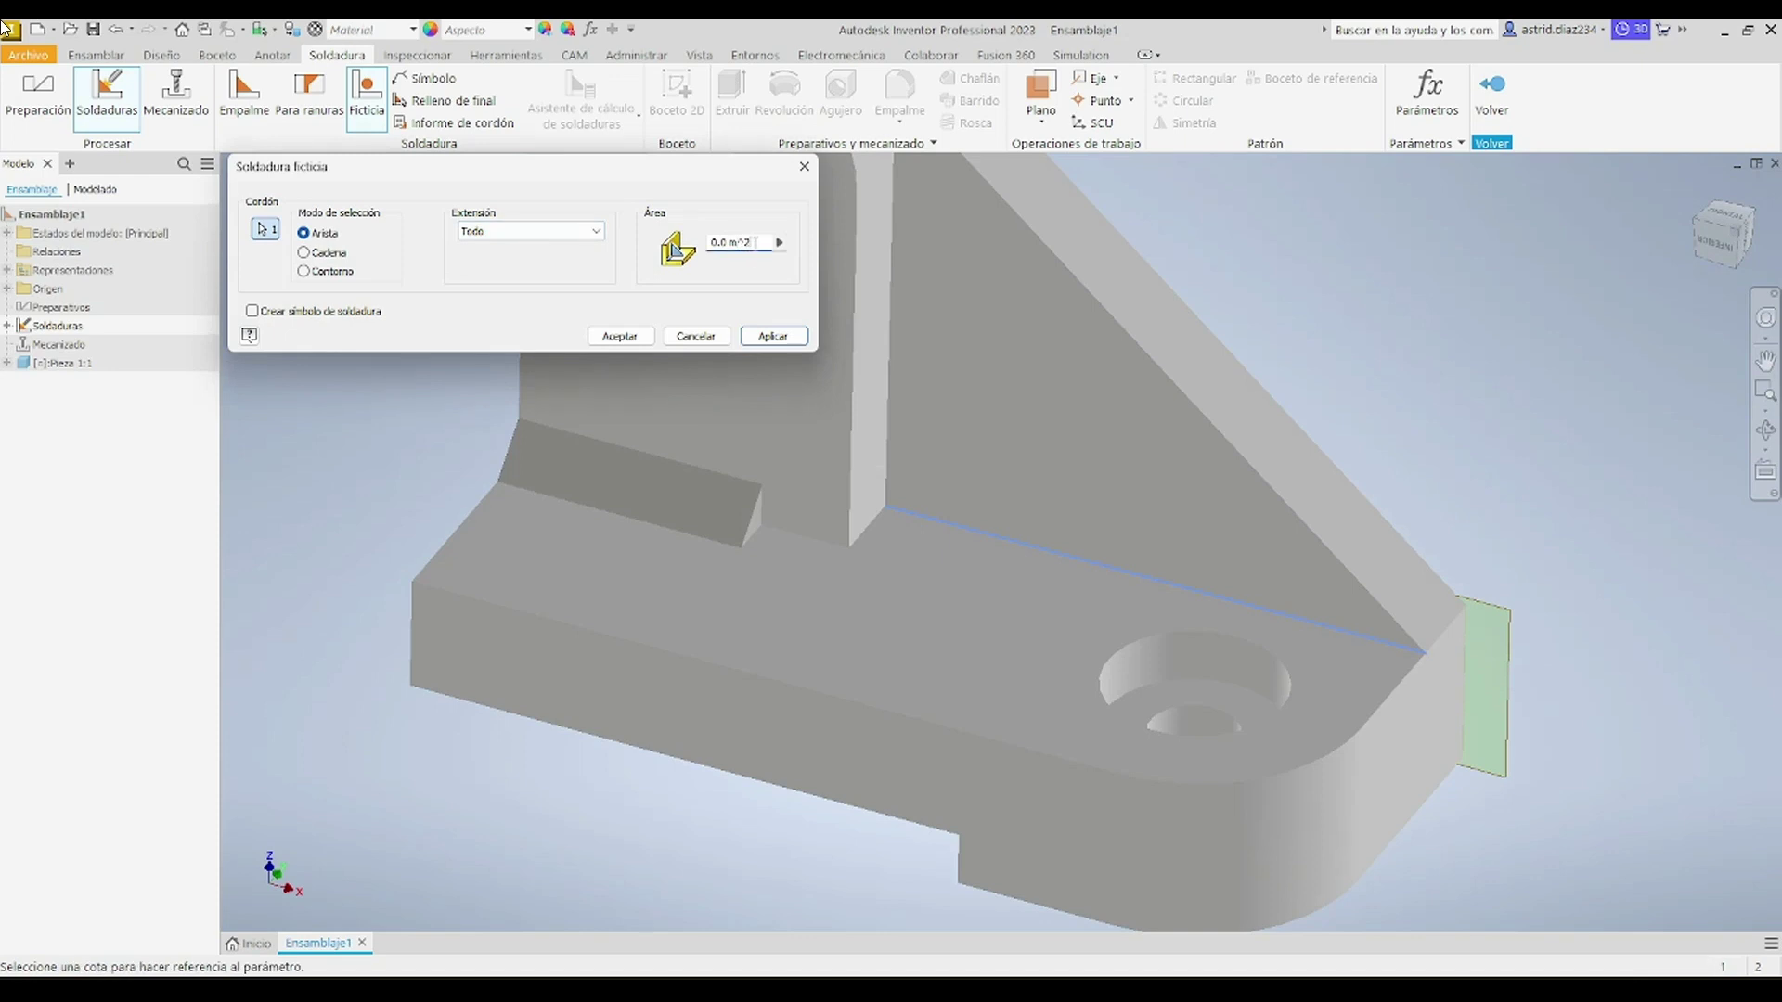
left_click_drag(756, 242, 676, 248)
type("10")
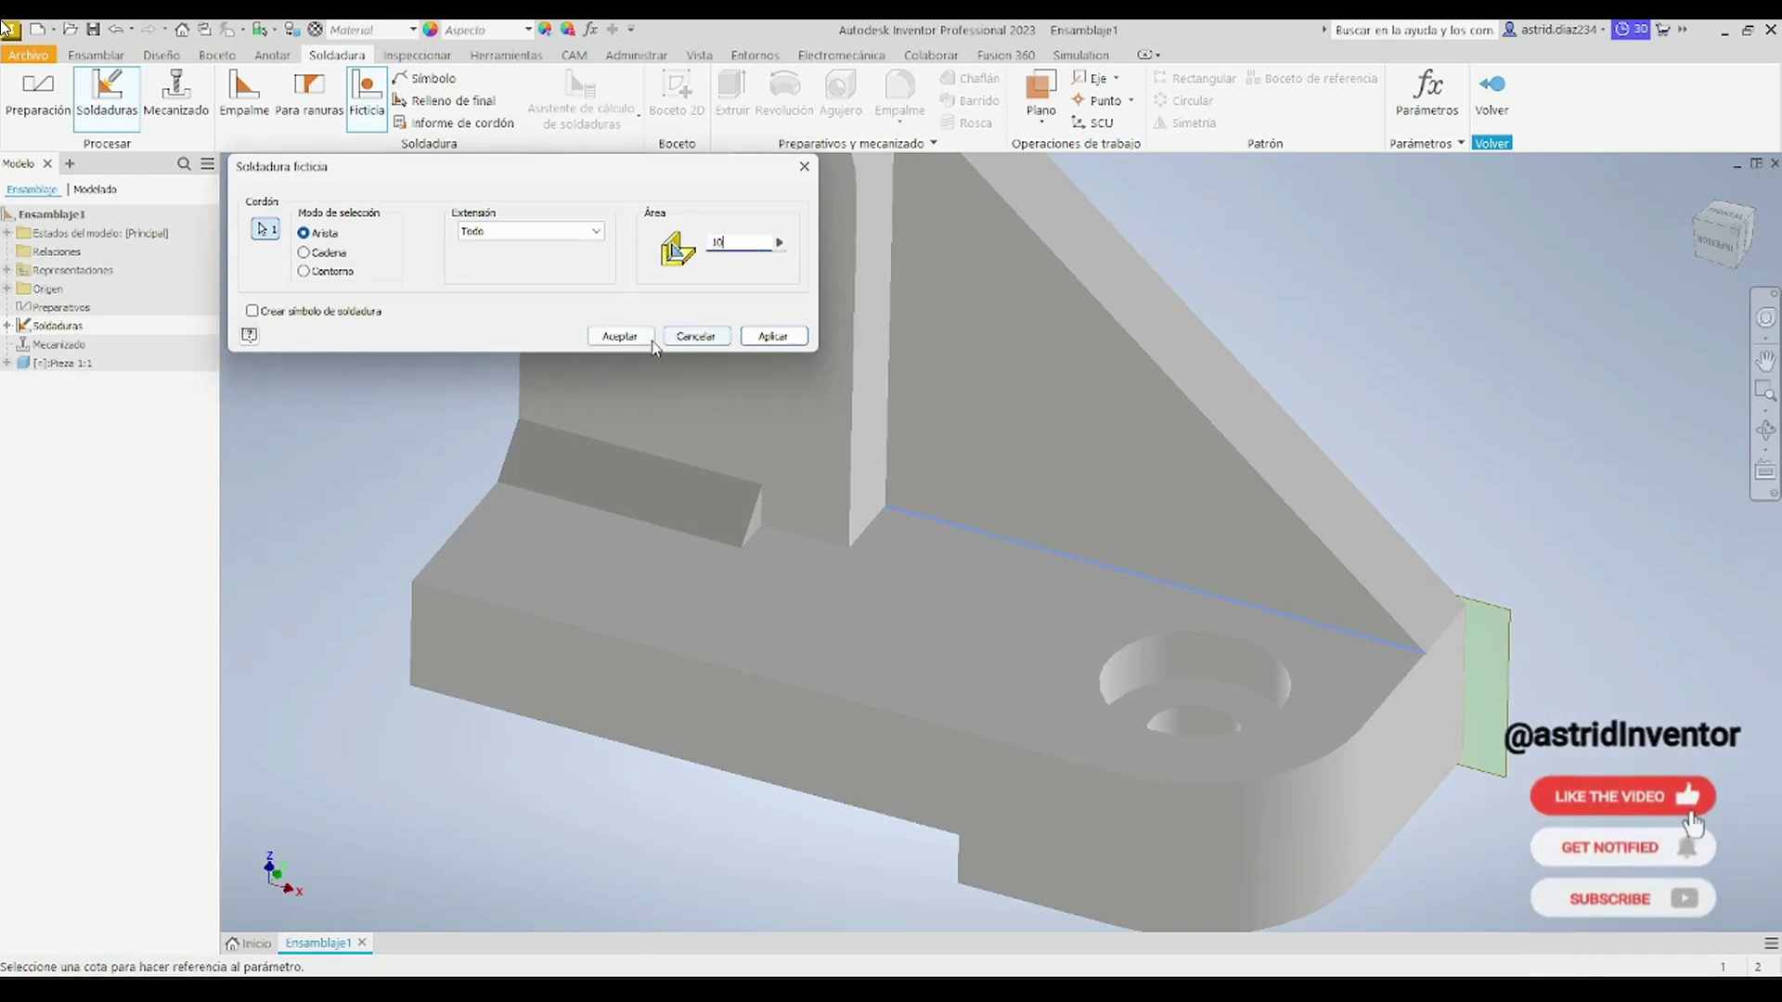
left_click(653, 341)
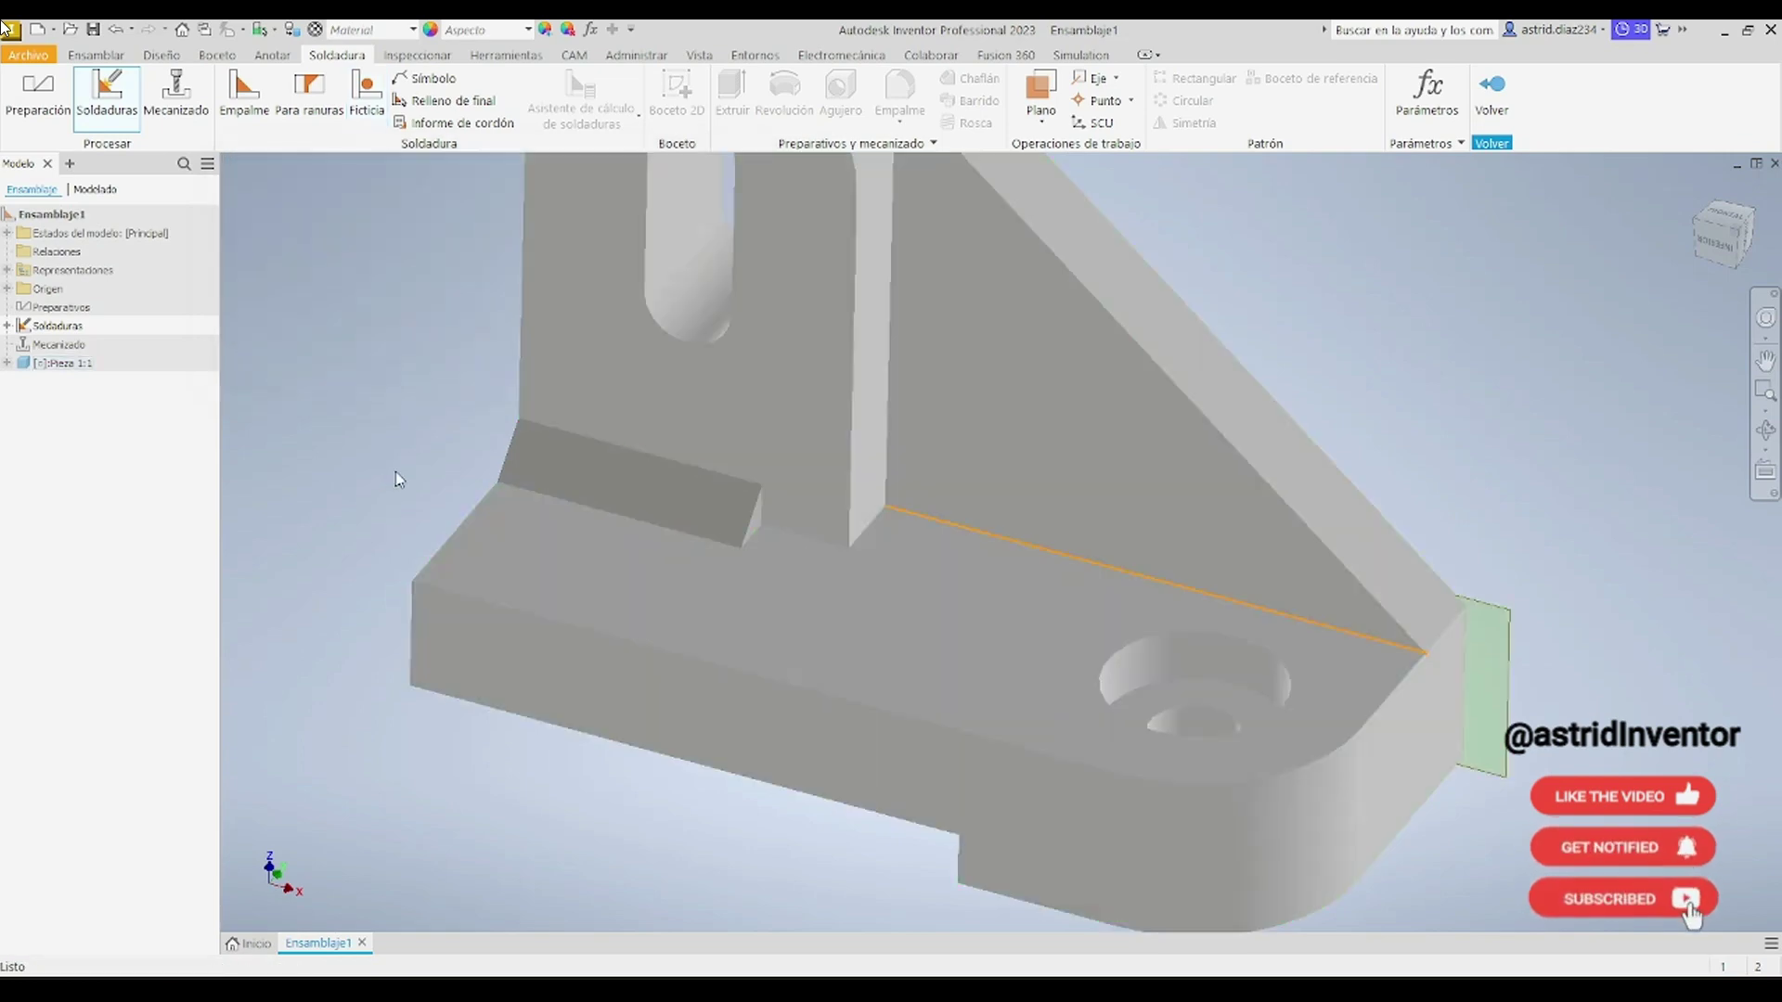
scroll(1403, 721, "up", 4)
scroll(1449, 439, "up", 4)
scroll(1533, 621, "up", 3)
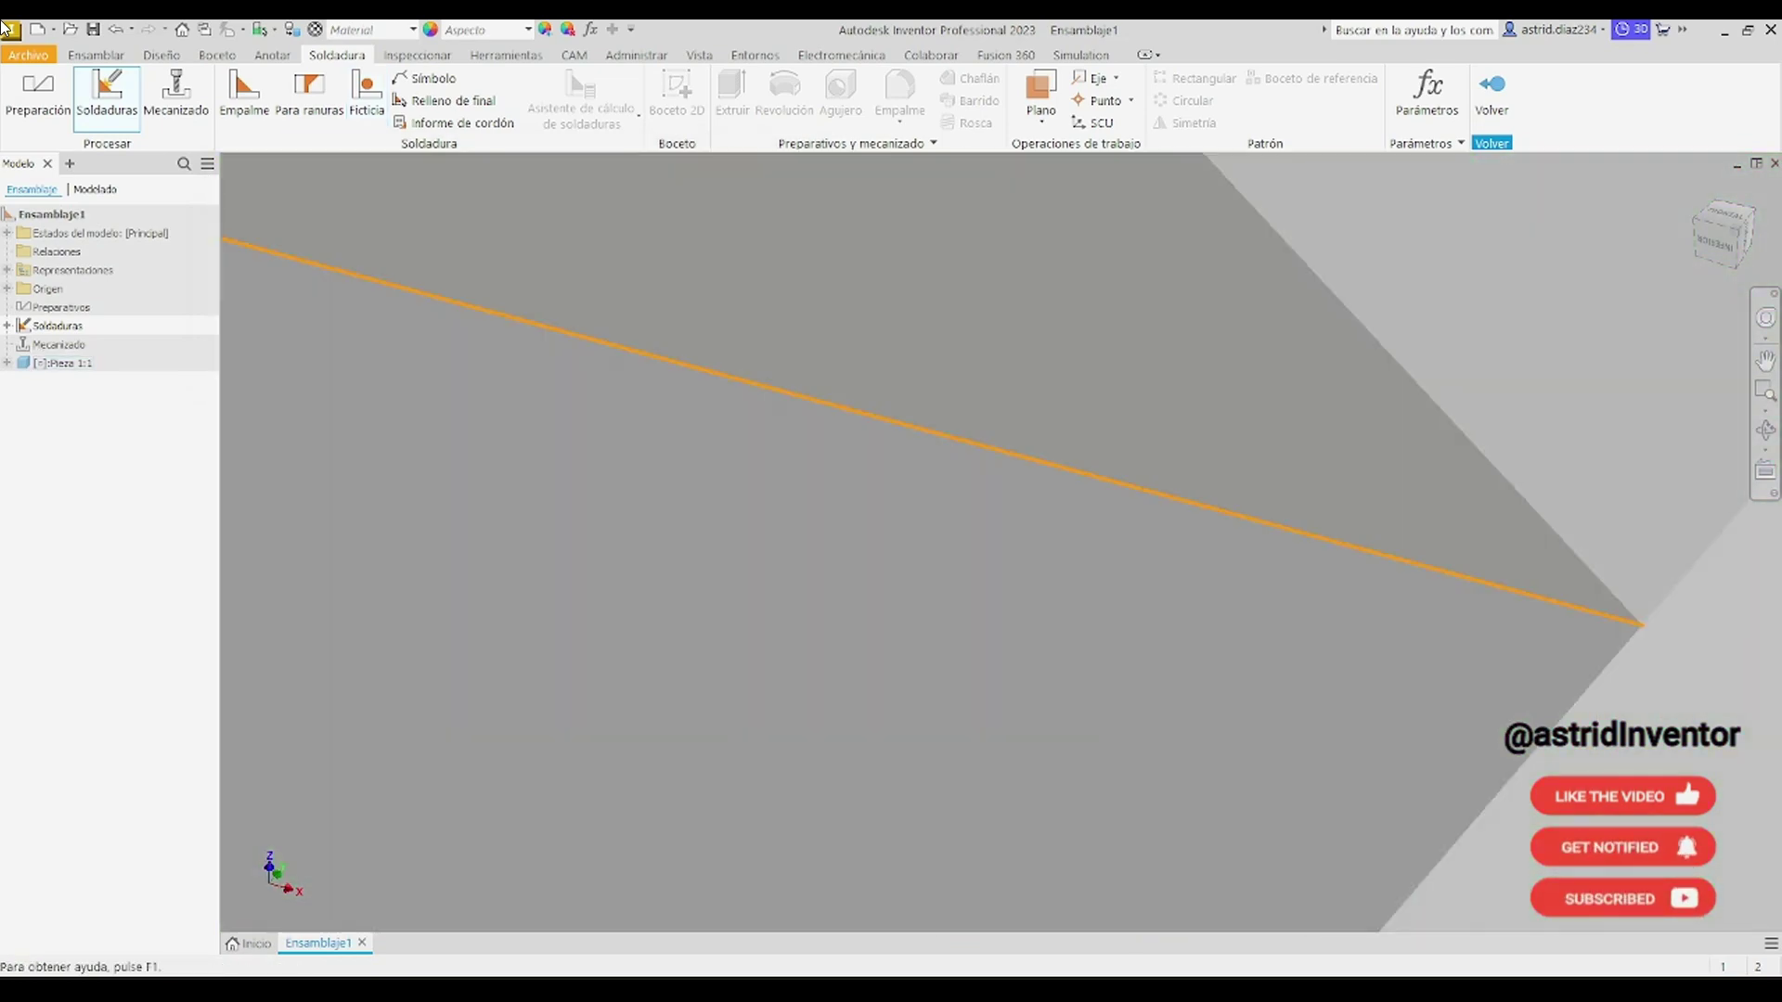
Step: Start a weld symbol and attach it to the fillet bead between the base and the upright plate
key("super+space")
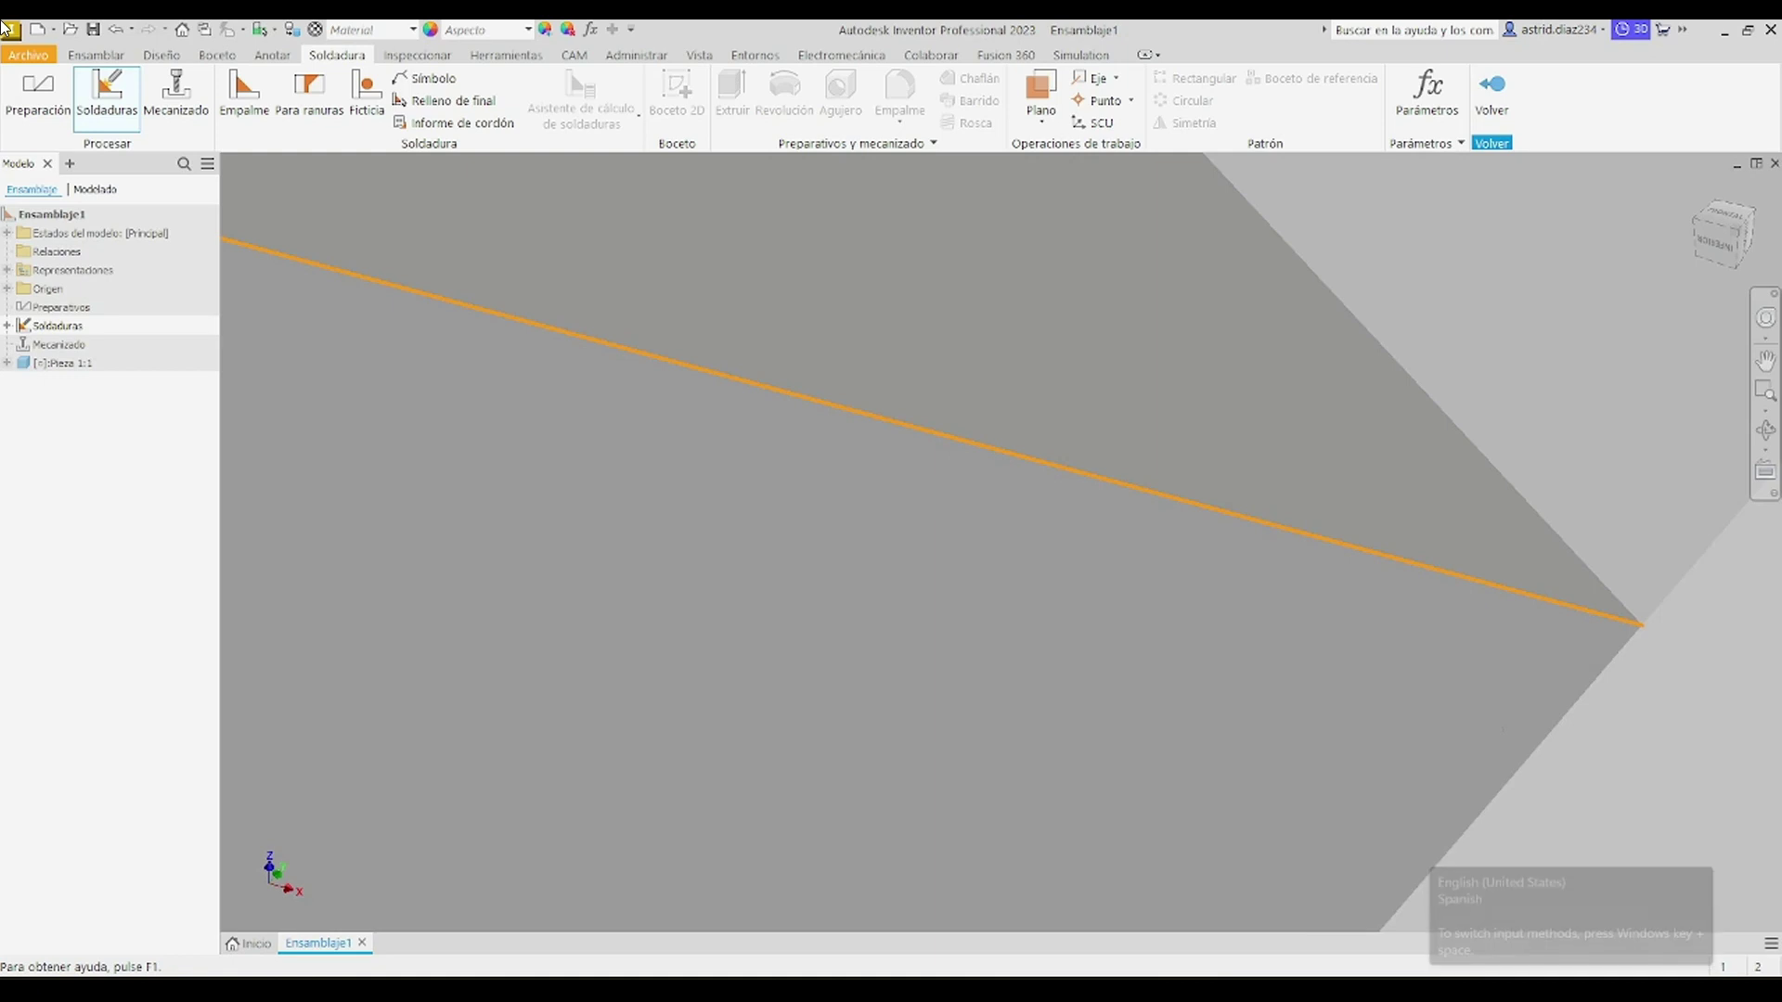
scroll(1120, 788, "down", 6)
scroll(935, 754, "up", 3)
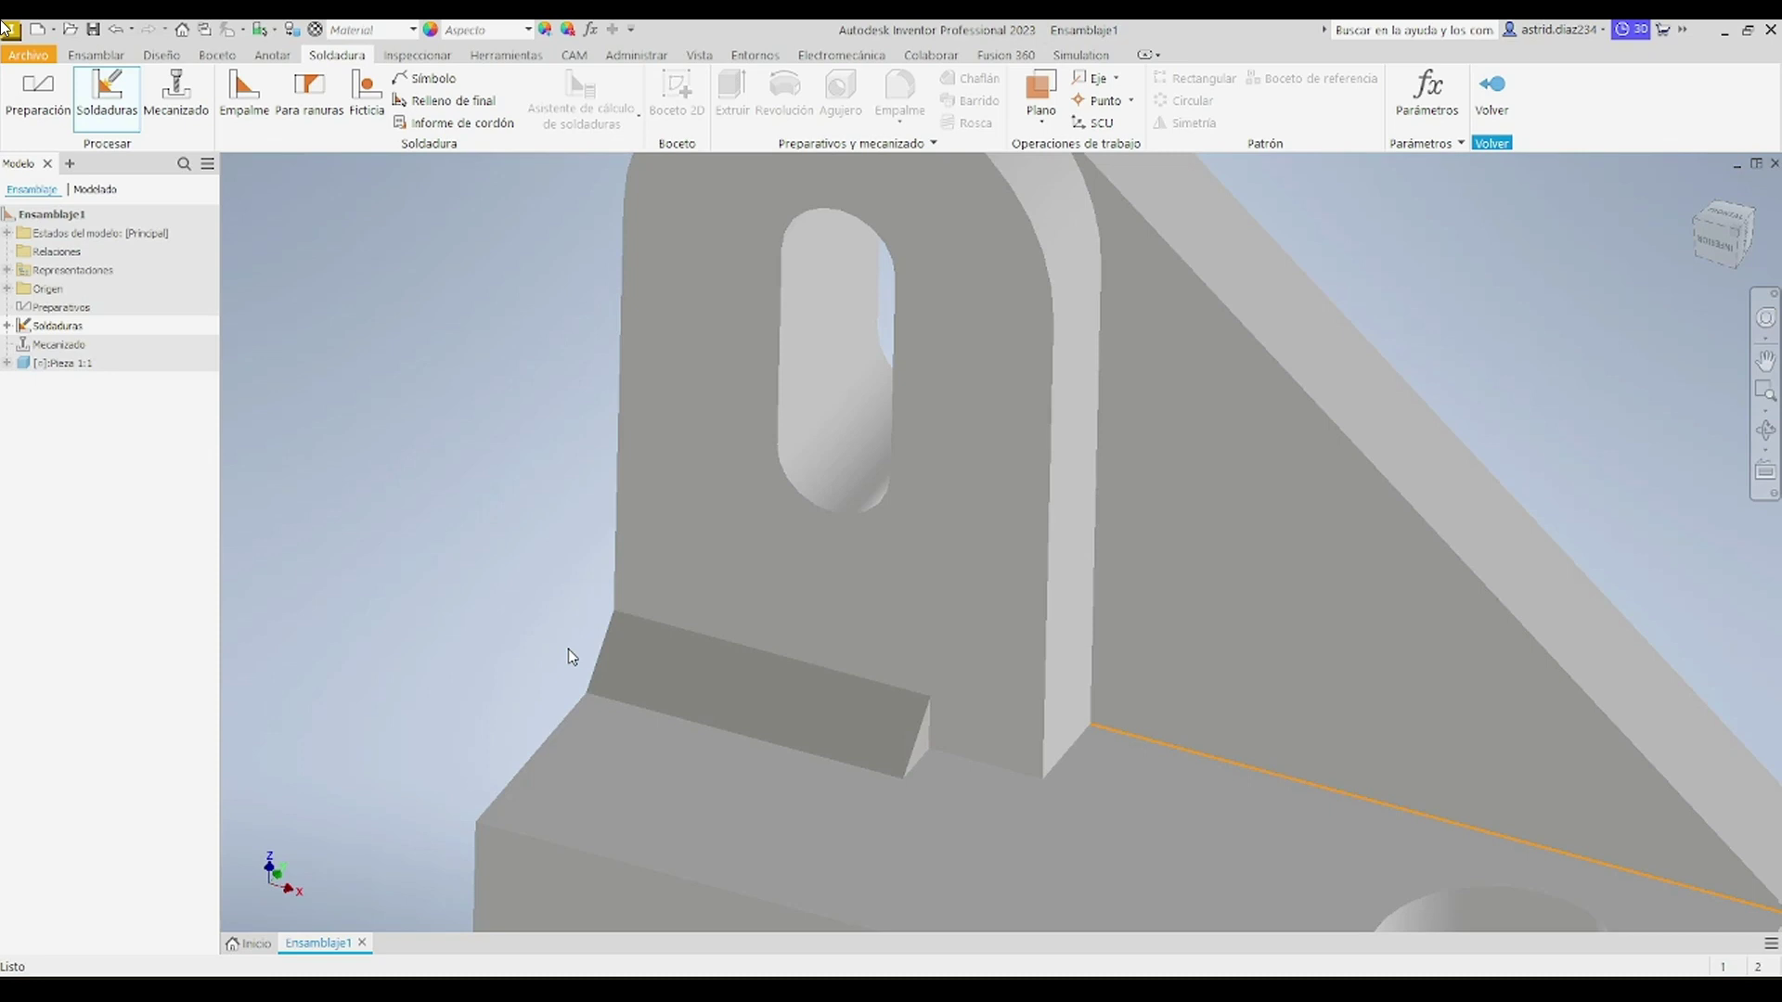
scroll(568, 649, "down", 5)
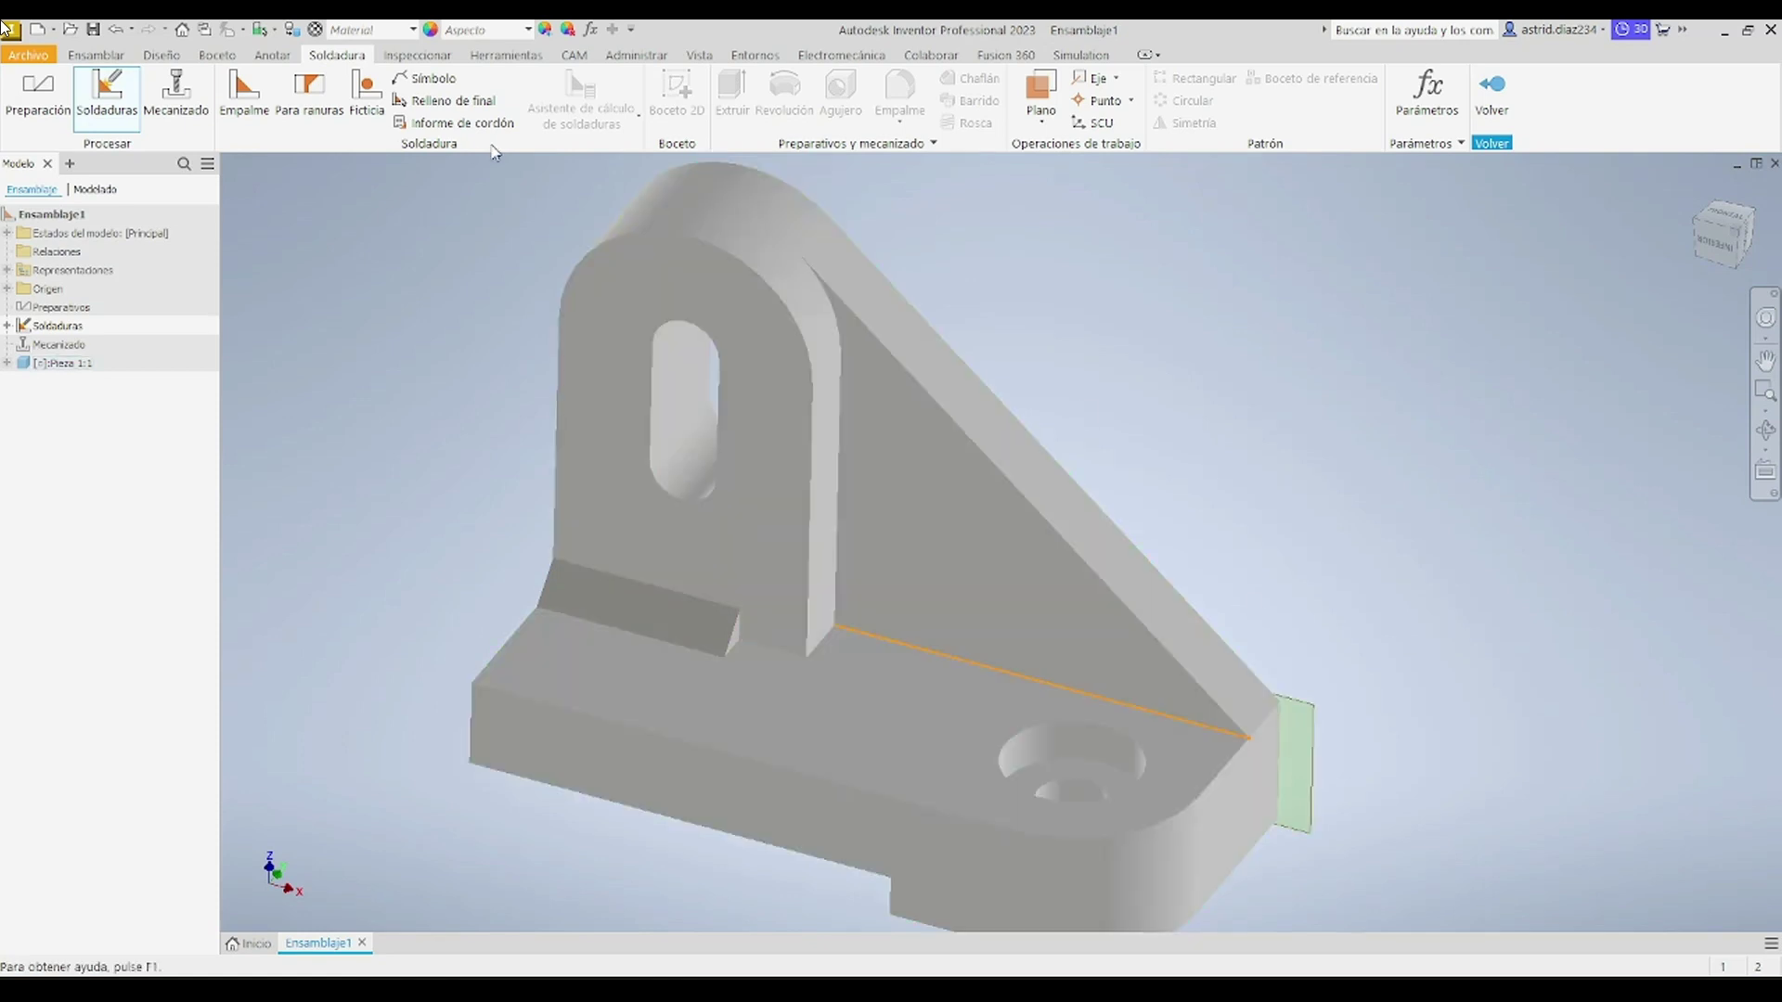
left_click(453, 82)
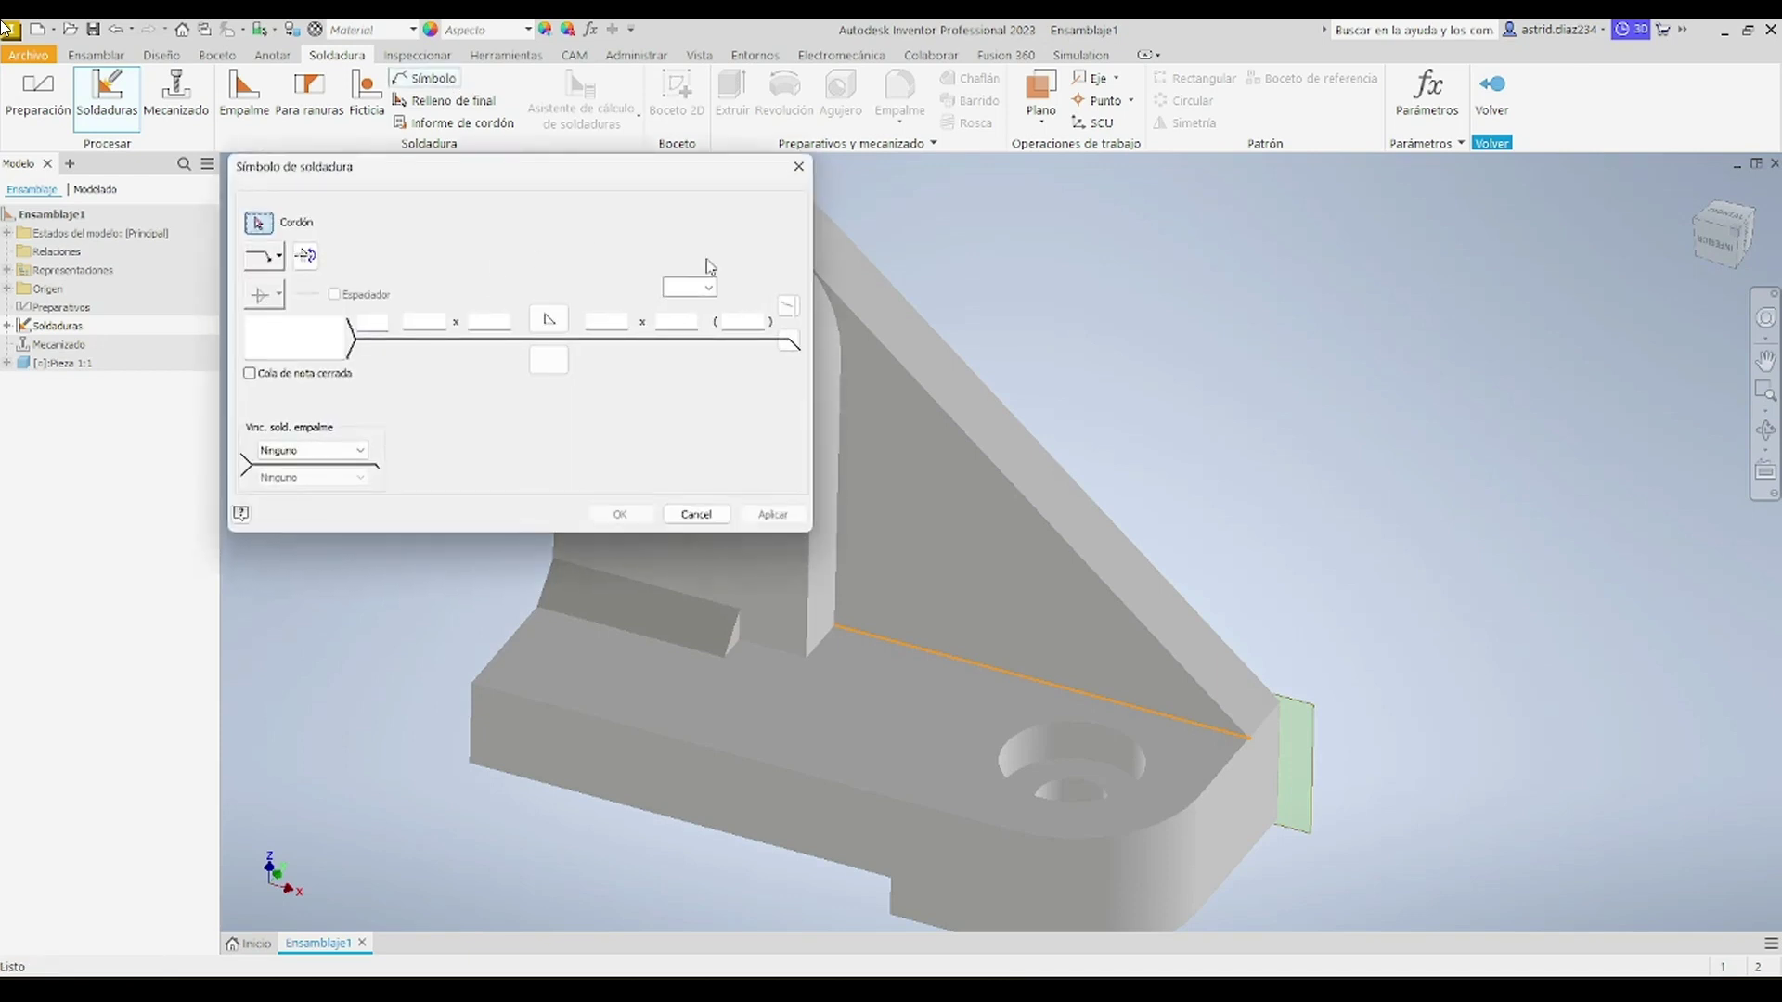
scroll(1093, 334, "down", 3)
middle_click_drag(1093, 334, 1334, 384)
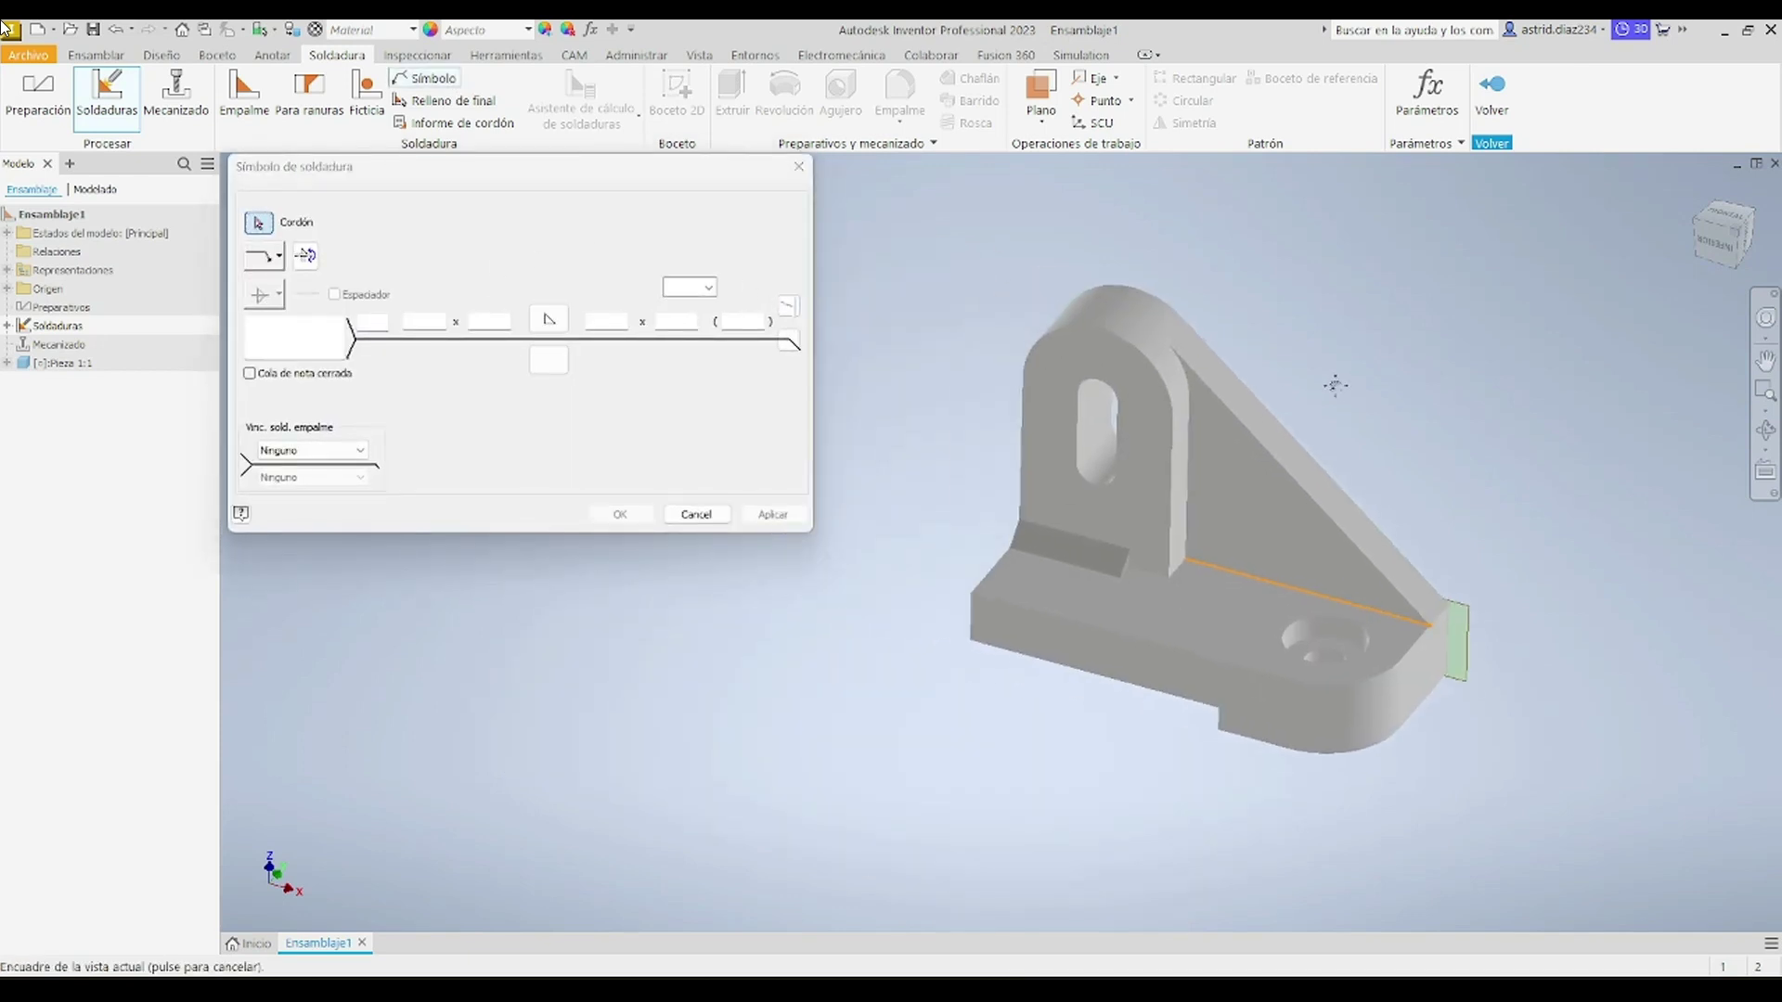
left_click(1062, 560)
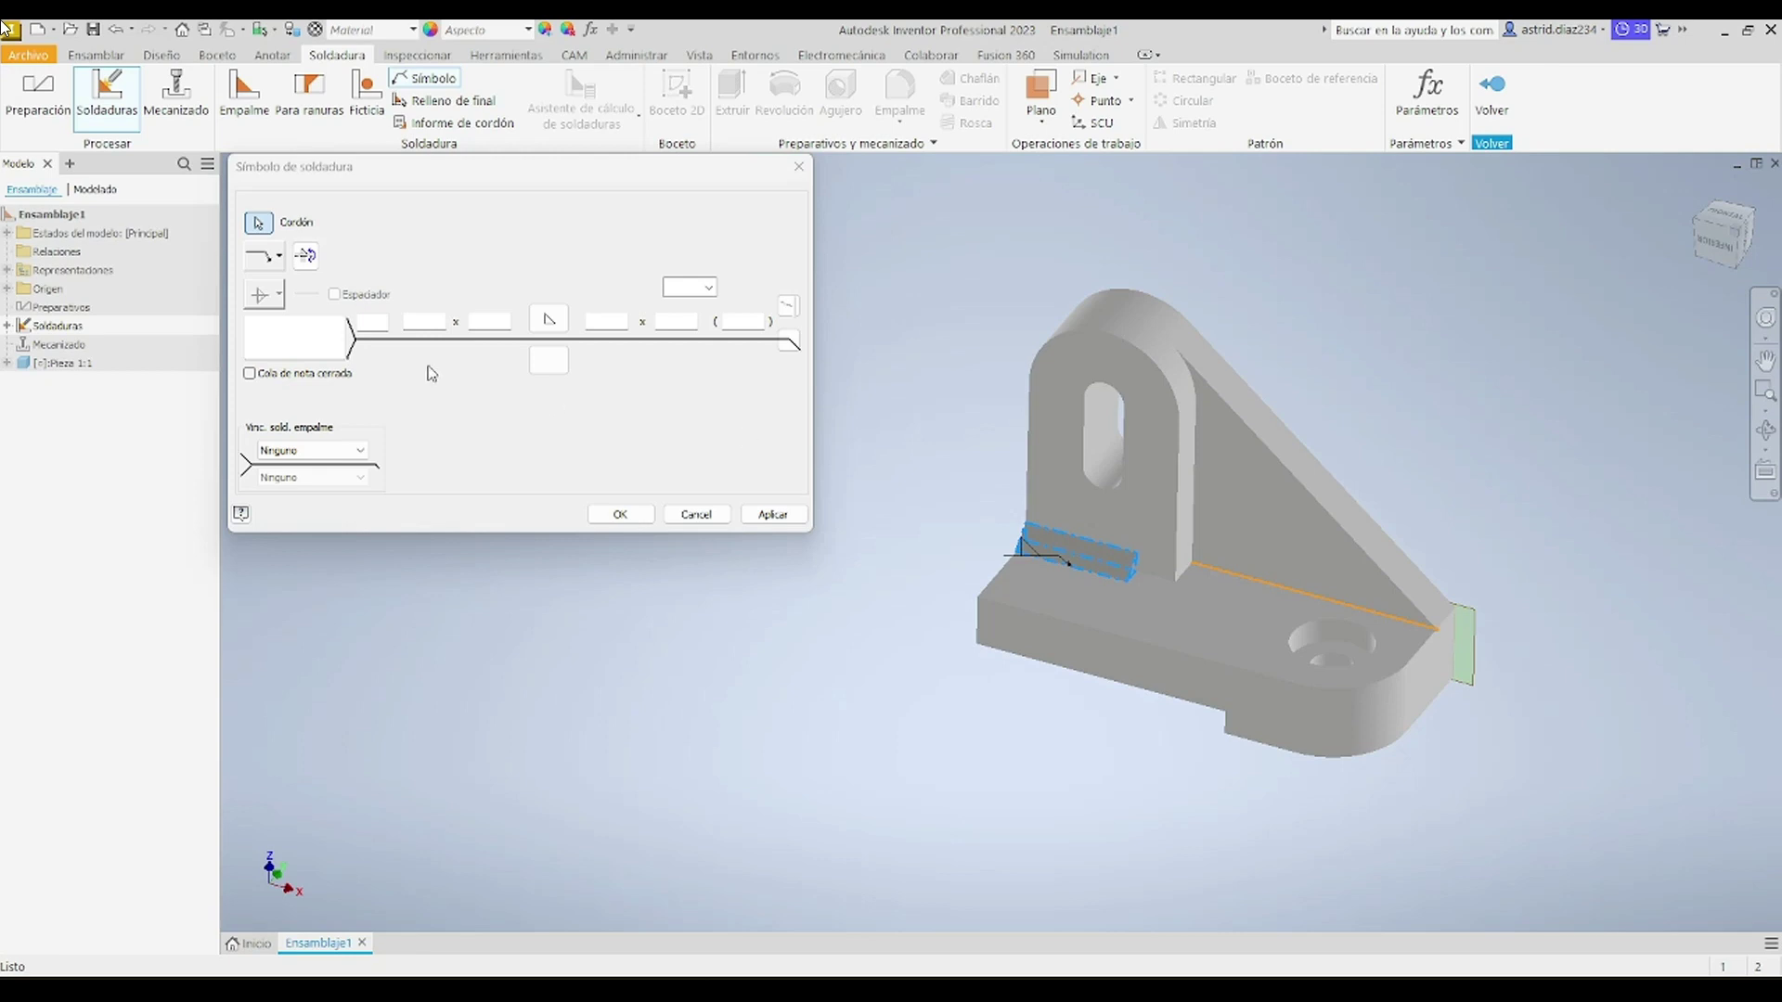
Step: Enter SMAW as the weld symbol's note, create the symbol, and place it clear of the bracket
left_click(336, 327)
key("Caps_Lock")
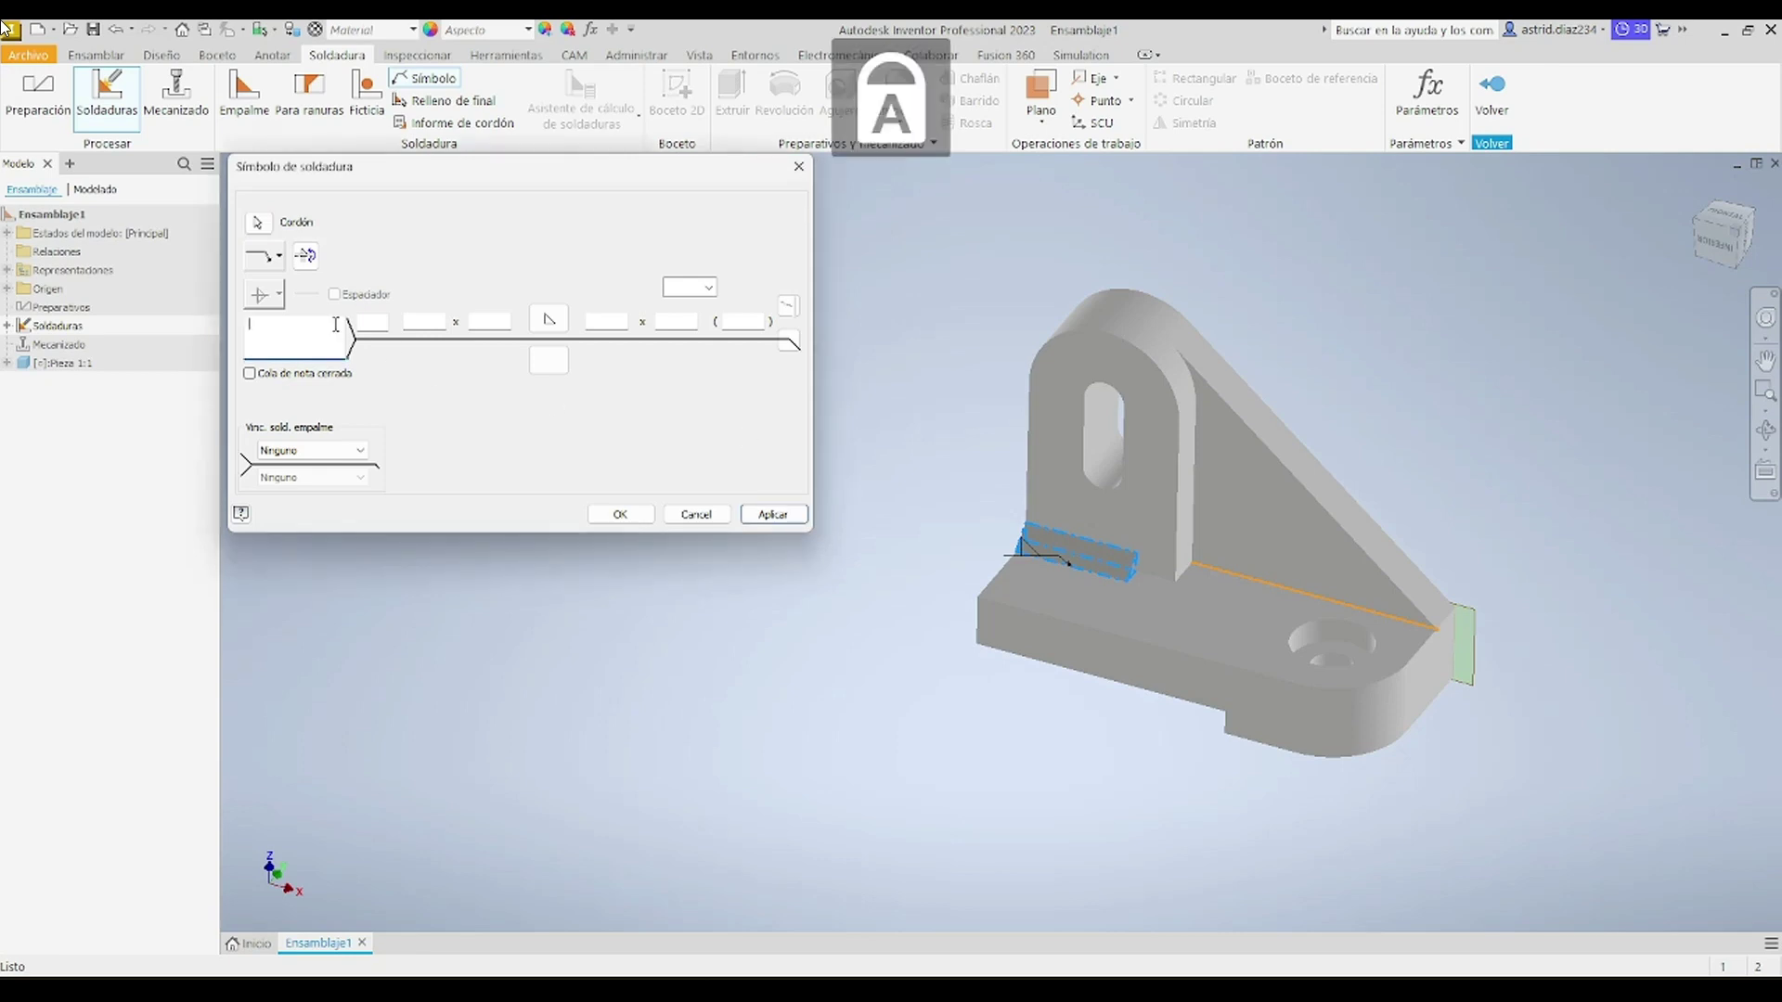
type("S")
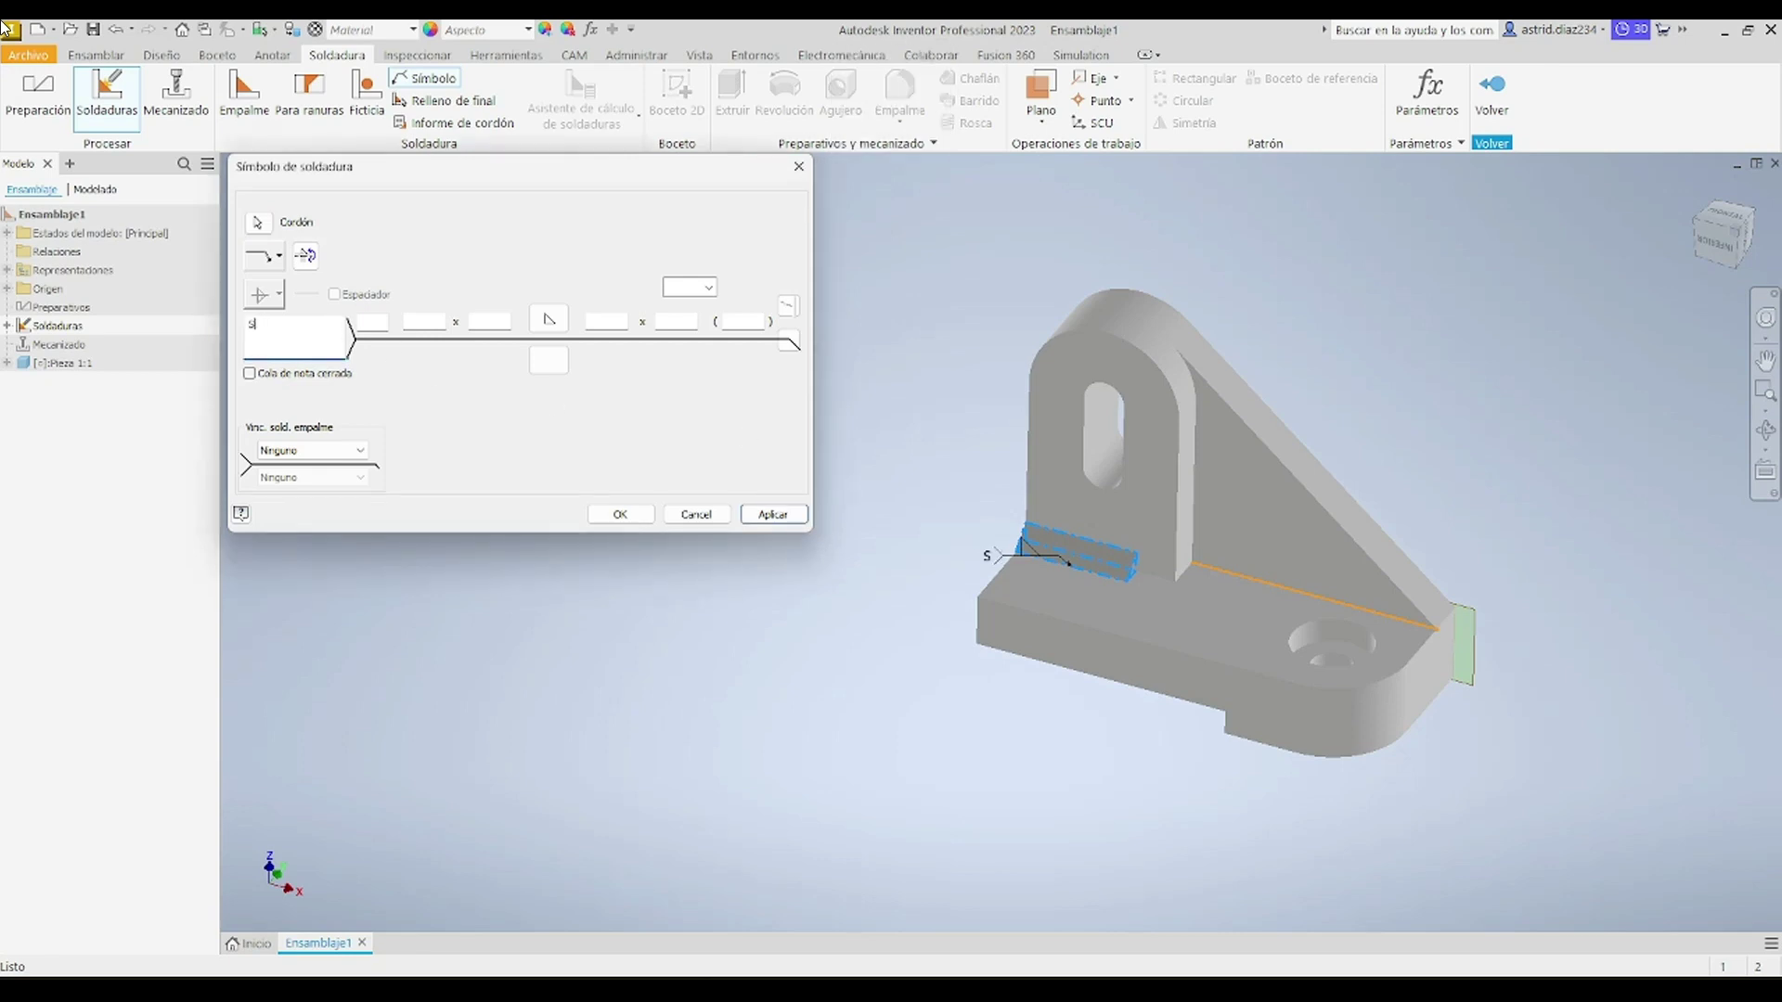
type("MAW")
key("Caps_Lock")
left_click(619, 514)
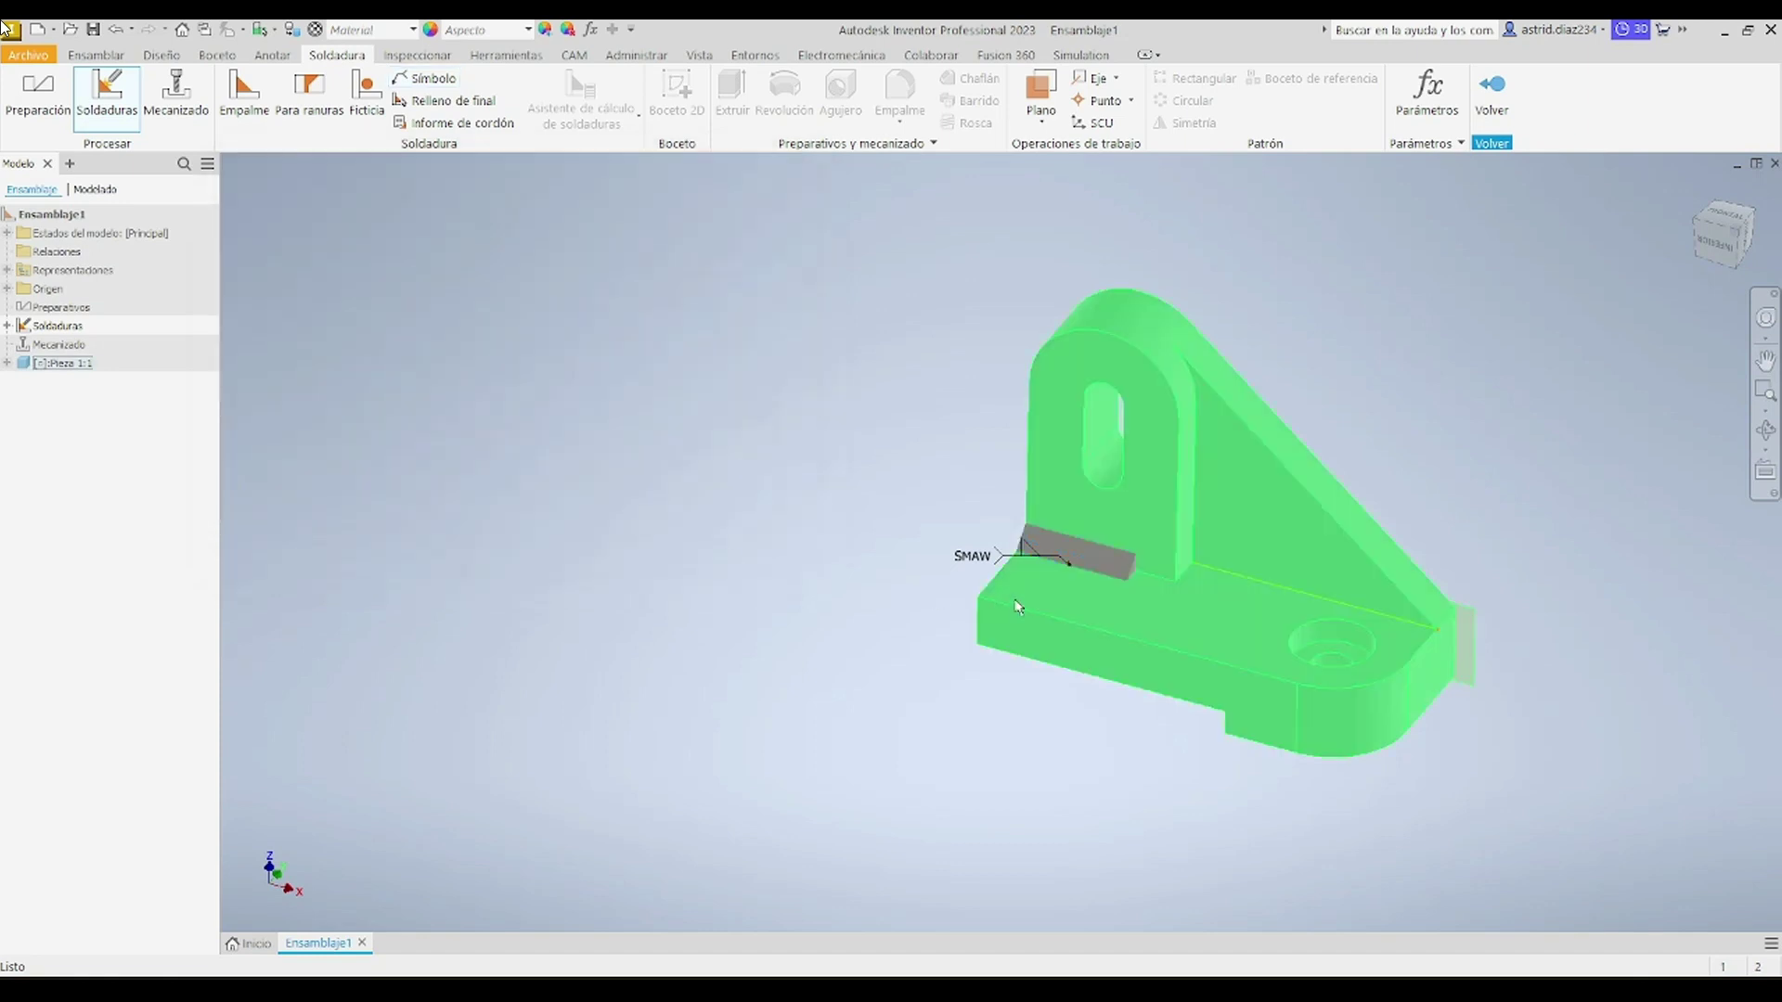
scroll(1062, 516, "up", 3)
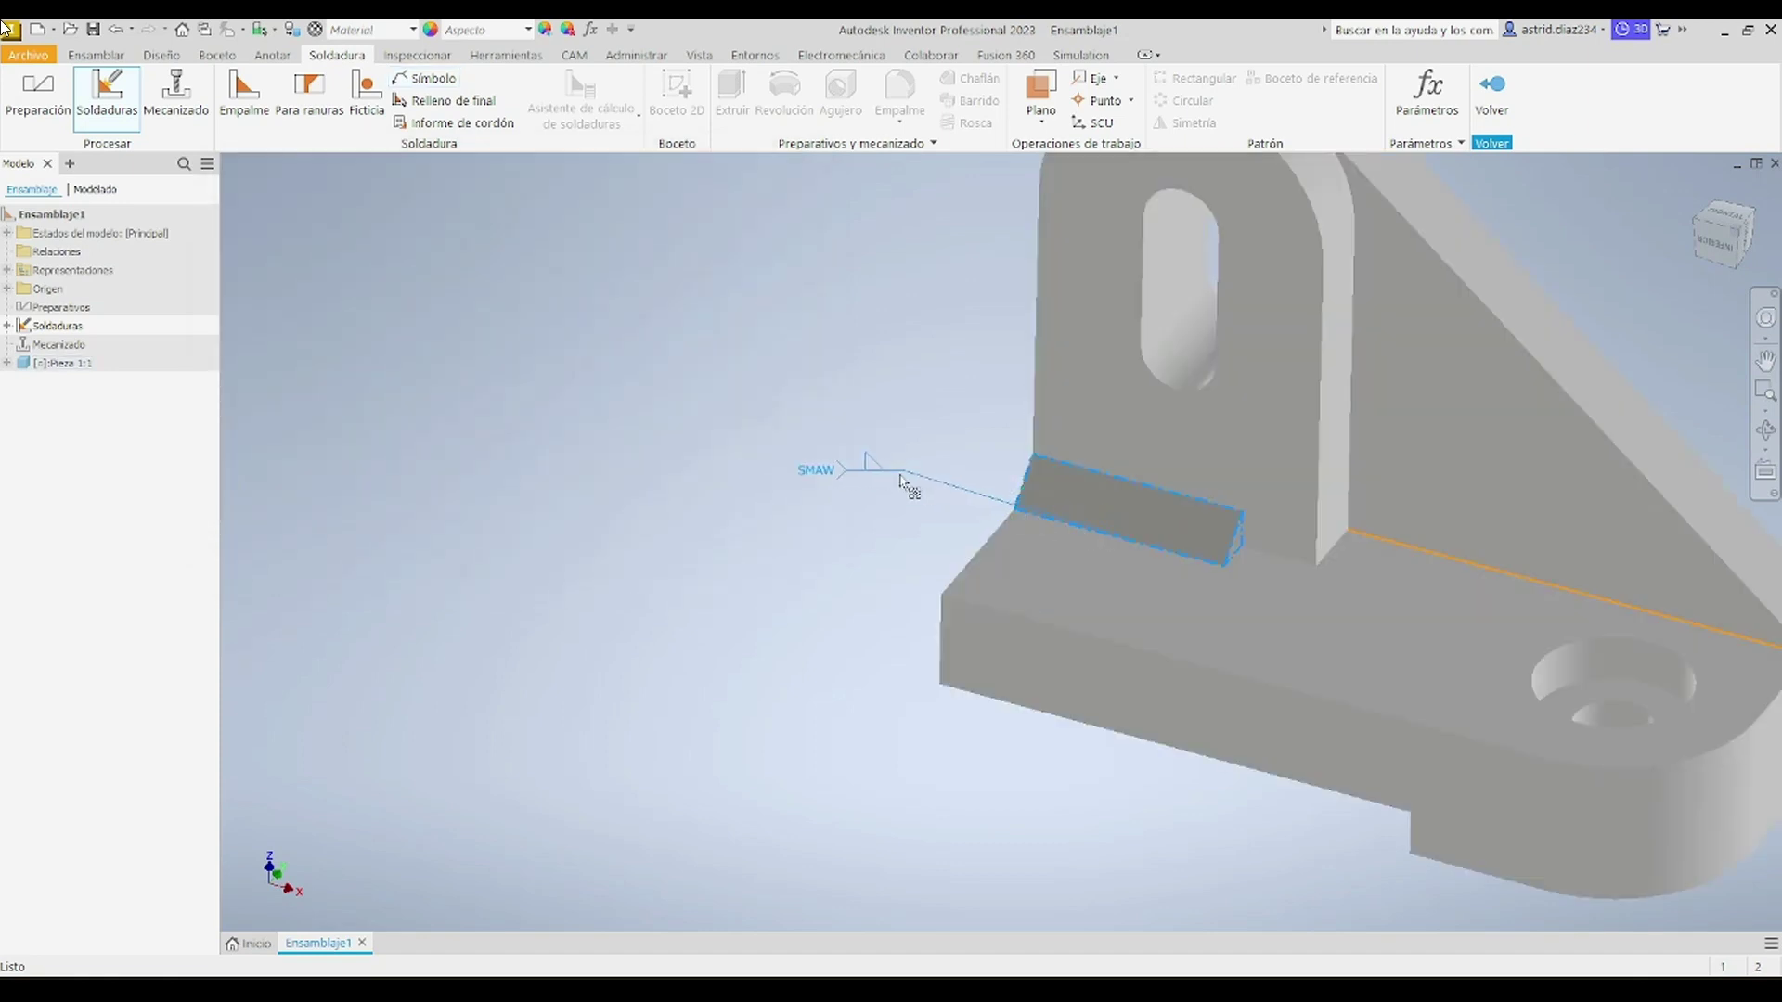
scroll(577, 467, "down", 3)
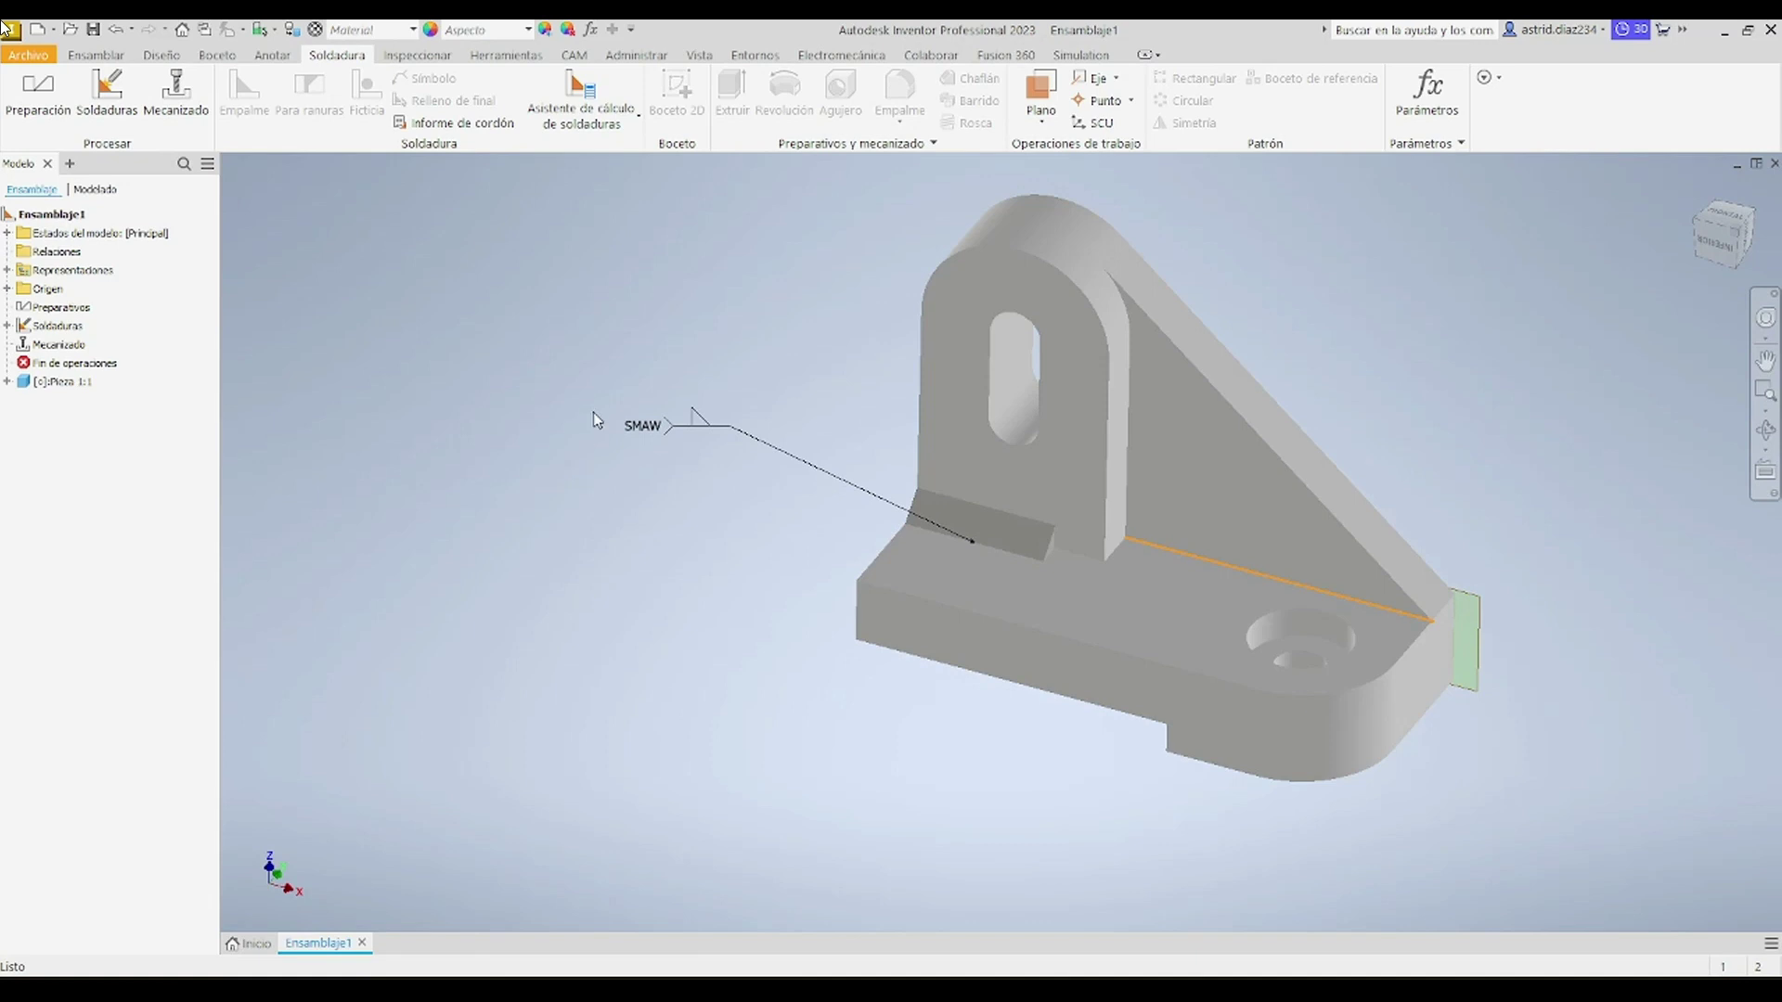
Step: Start the fillet weld calculator for loads in the connection plane, saving the assembly as soldadura when required
left_click(584, 123)
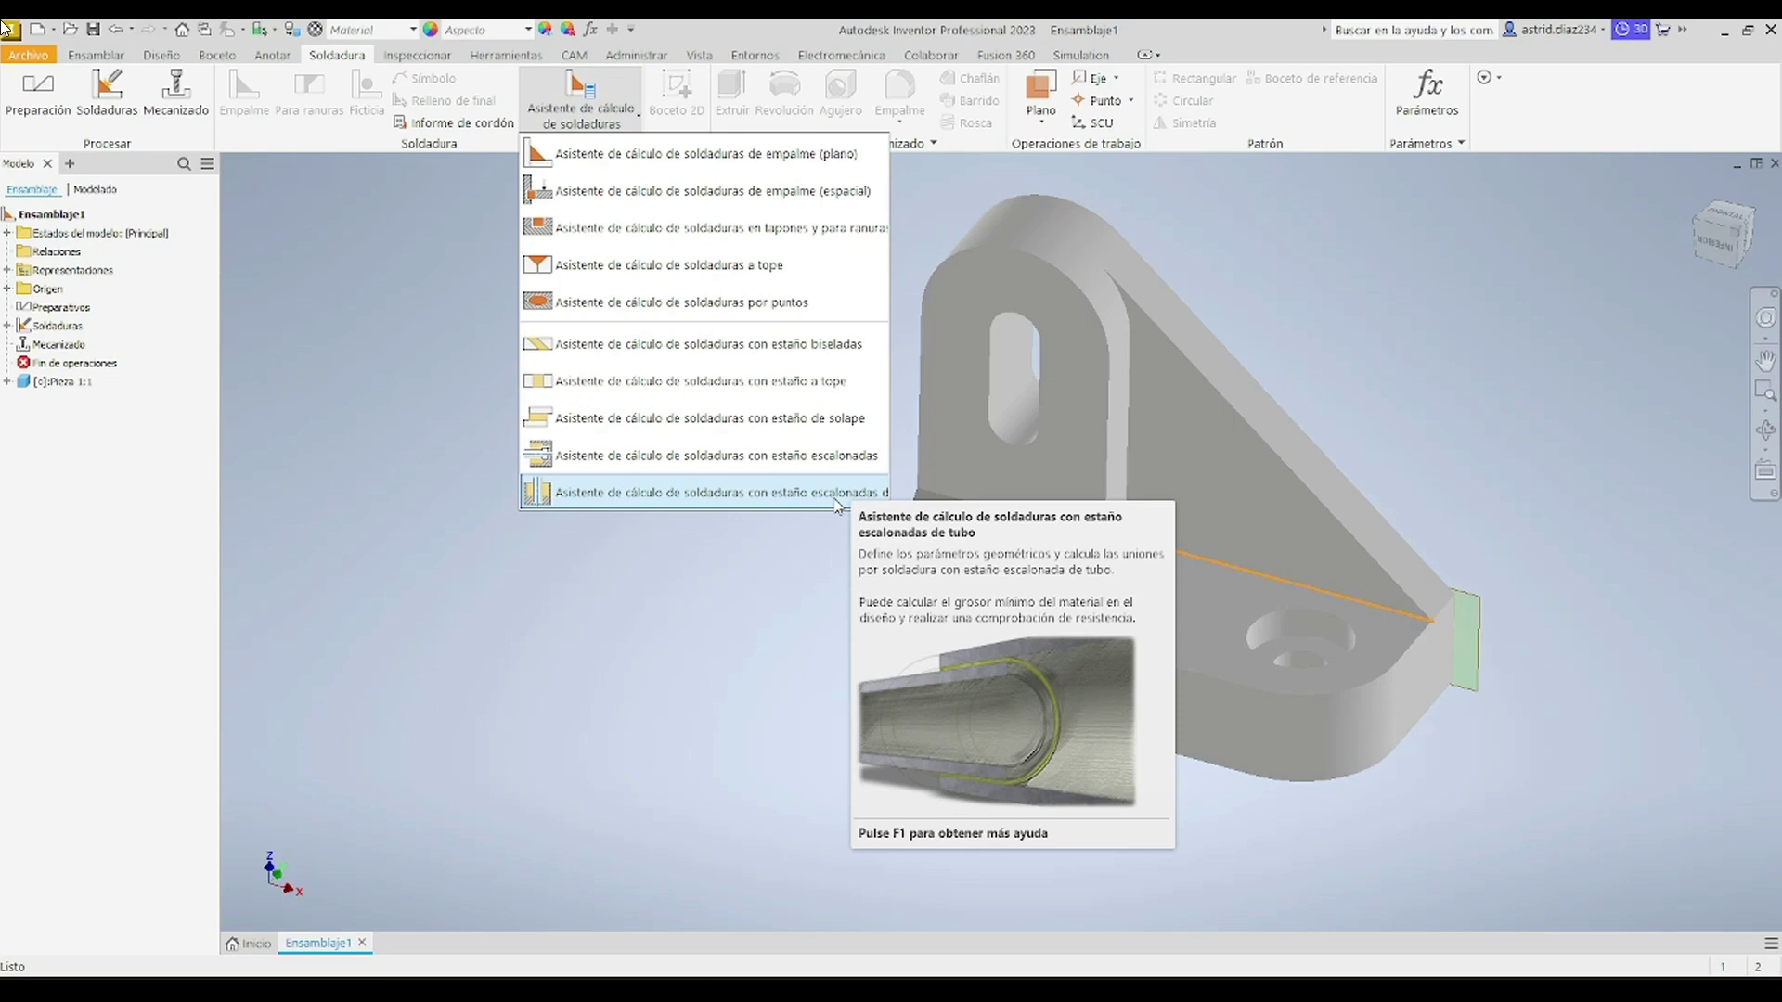
left_click(729, 169)
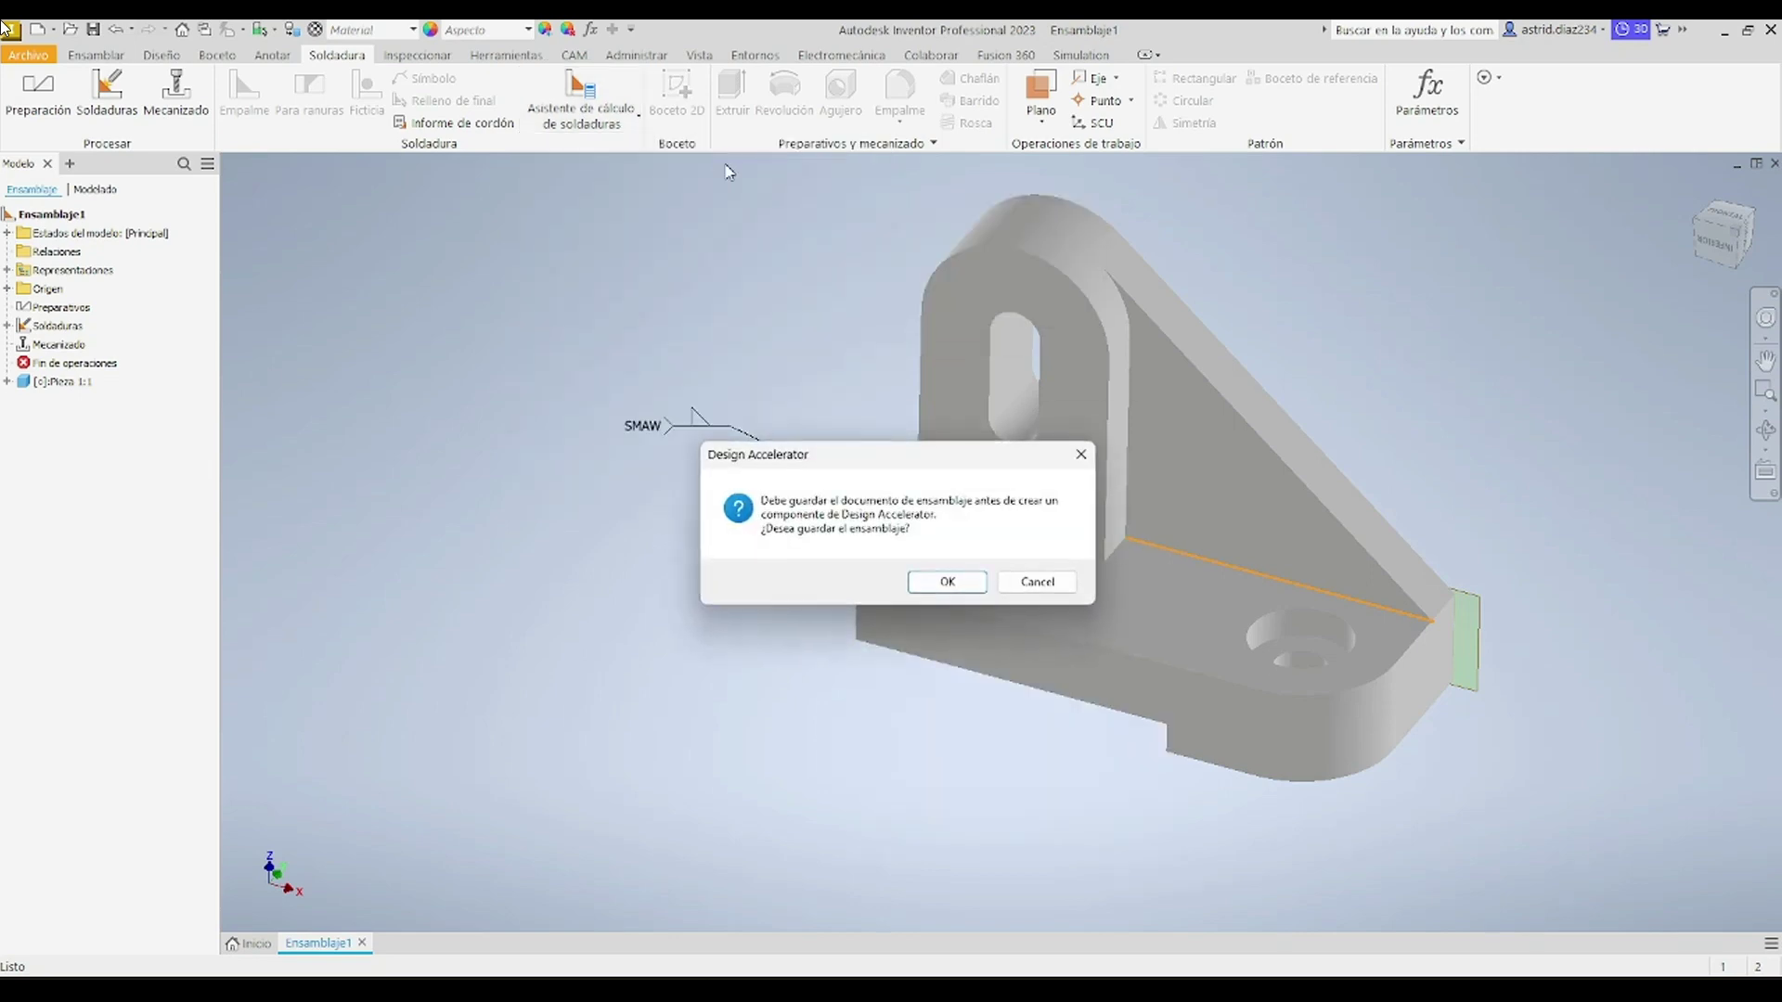
left_click(946, 582)
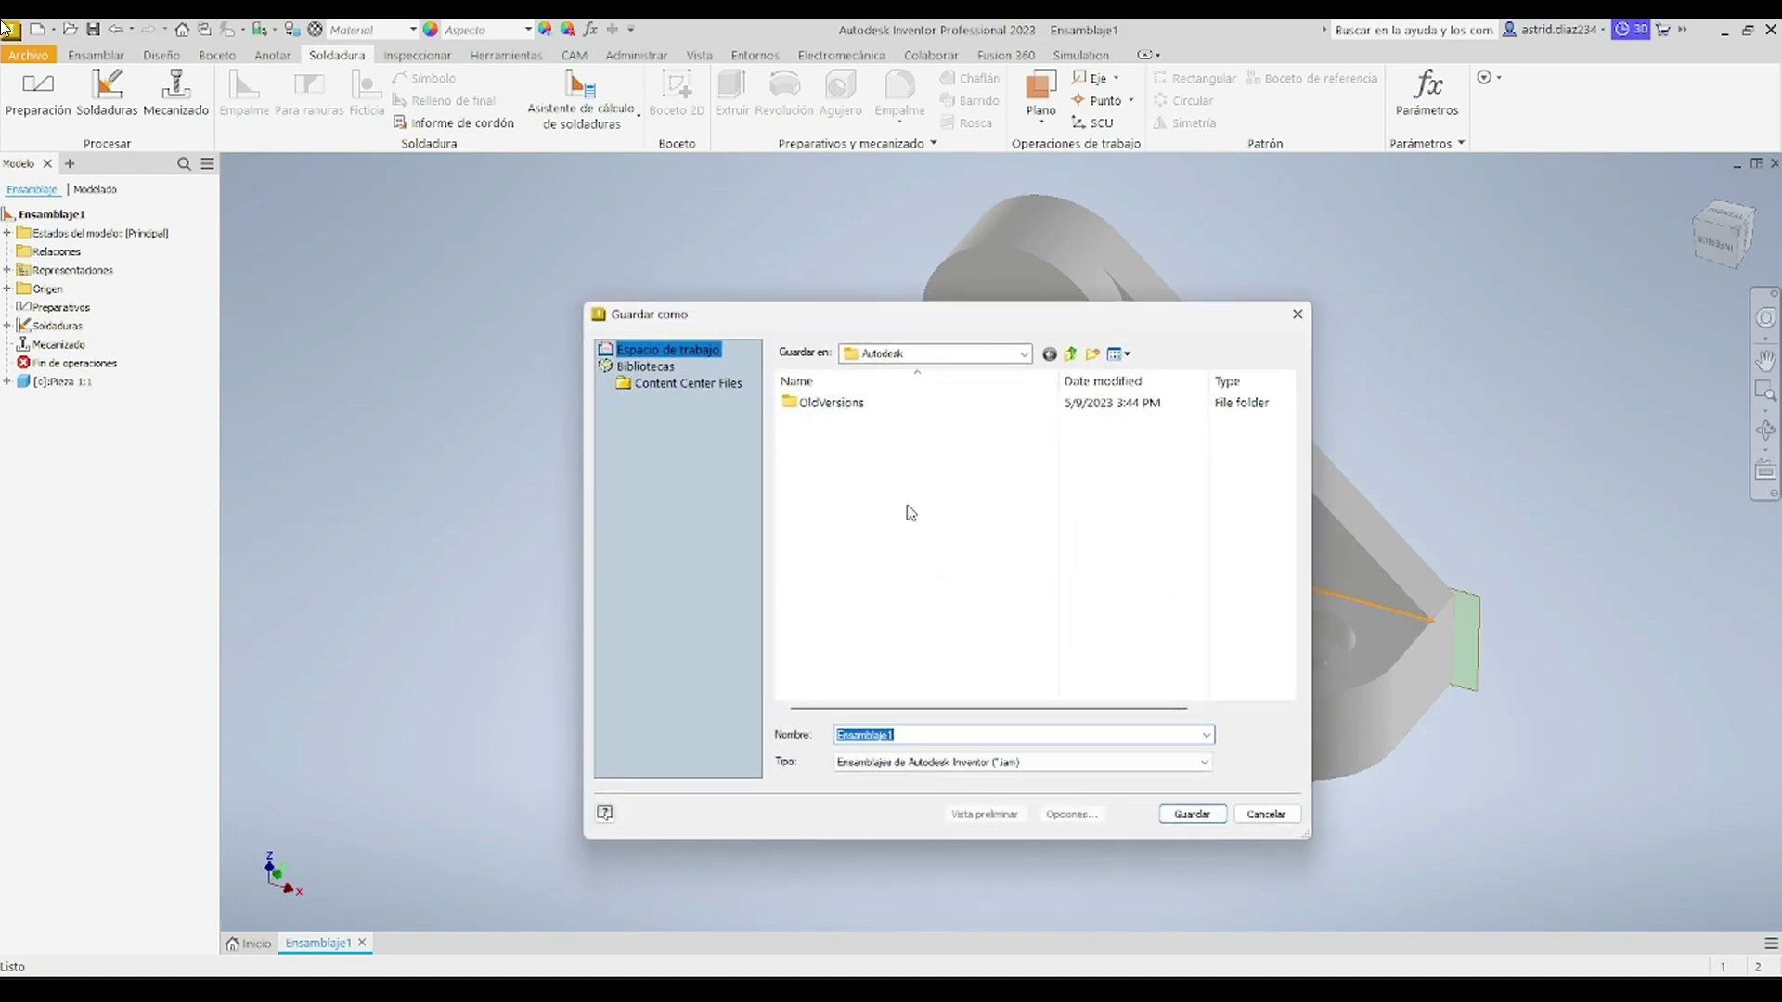
type("soldadura")
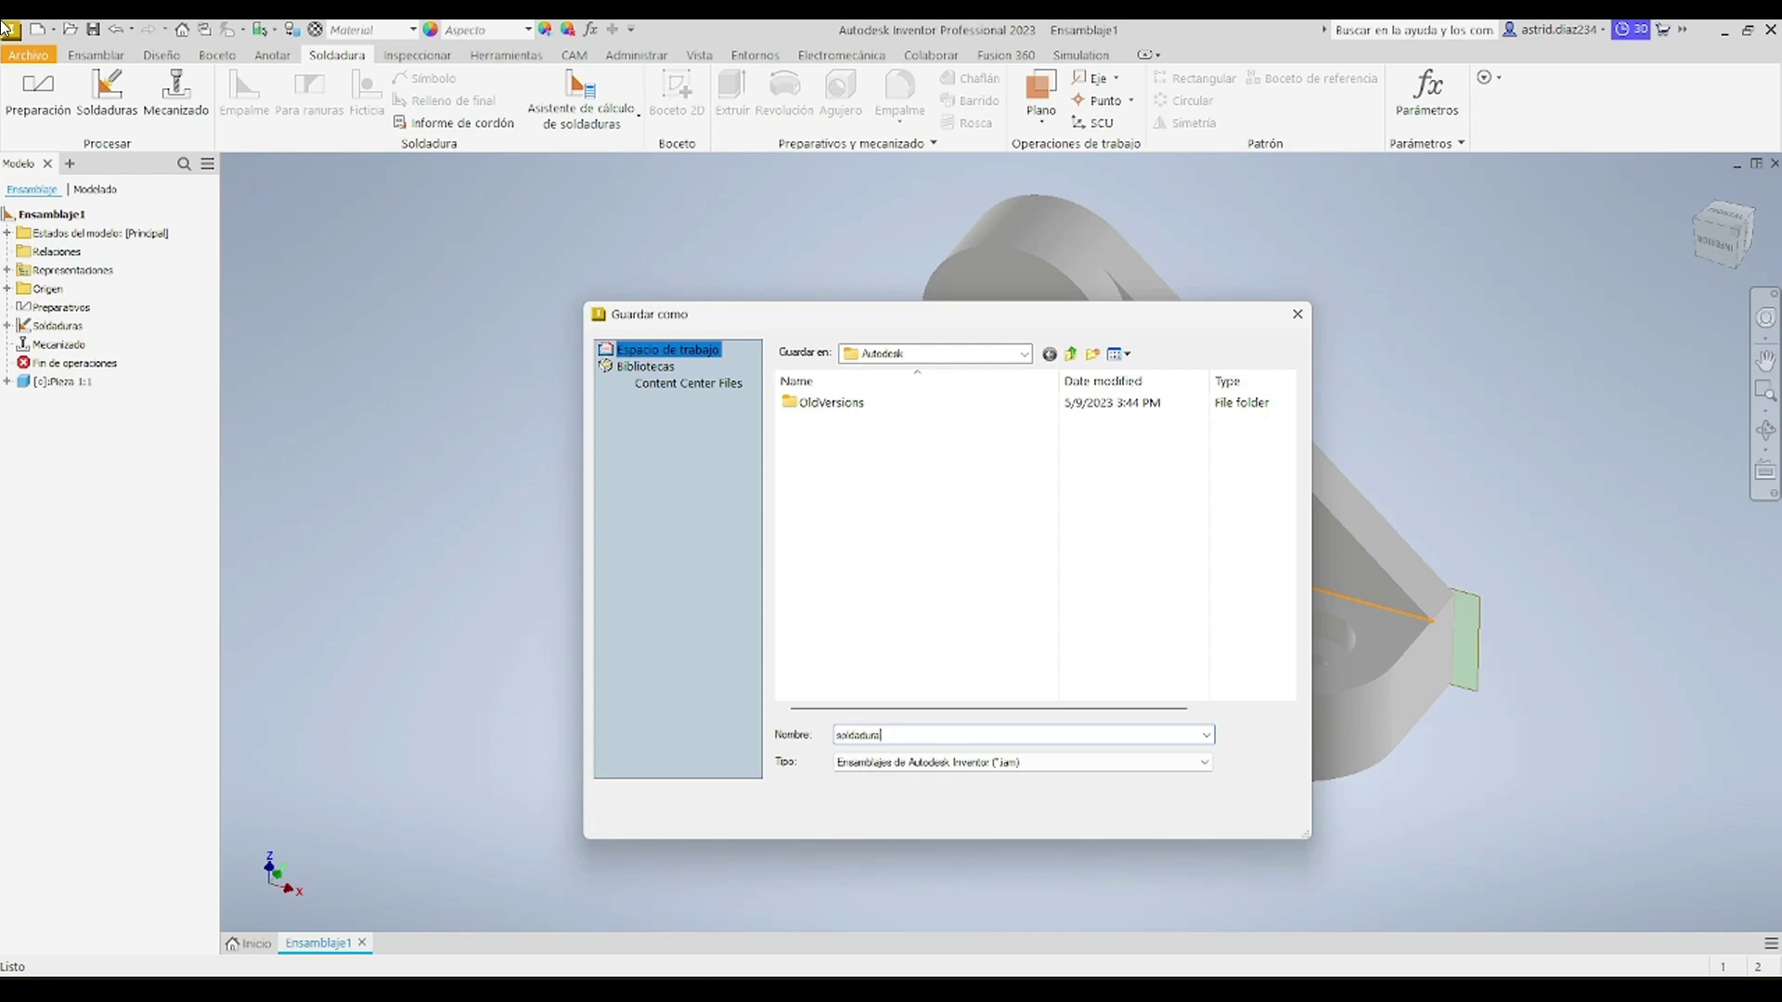
left_click(1193, 814)
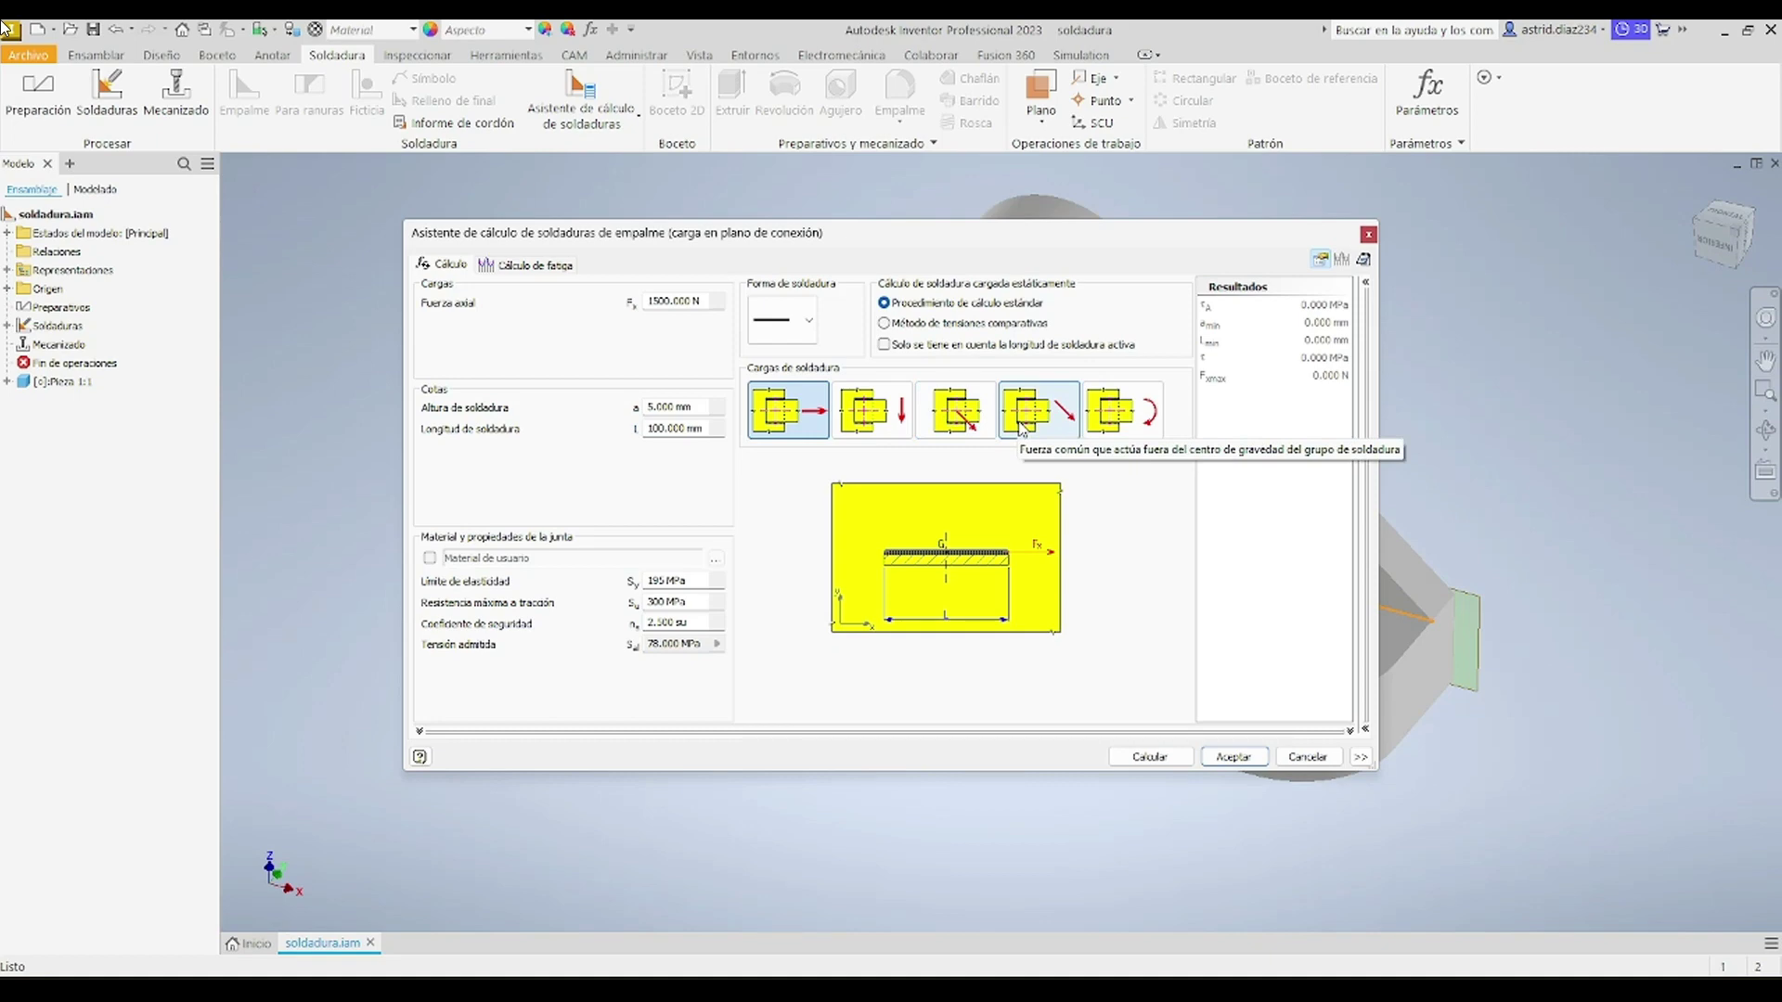
Step: Examine the inputs and diagram of each weld load case: axial force, bending force, general forces and bending moment
left_click(1108, 424)
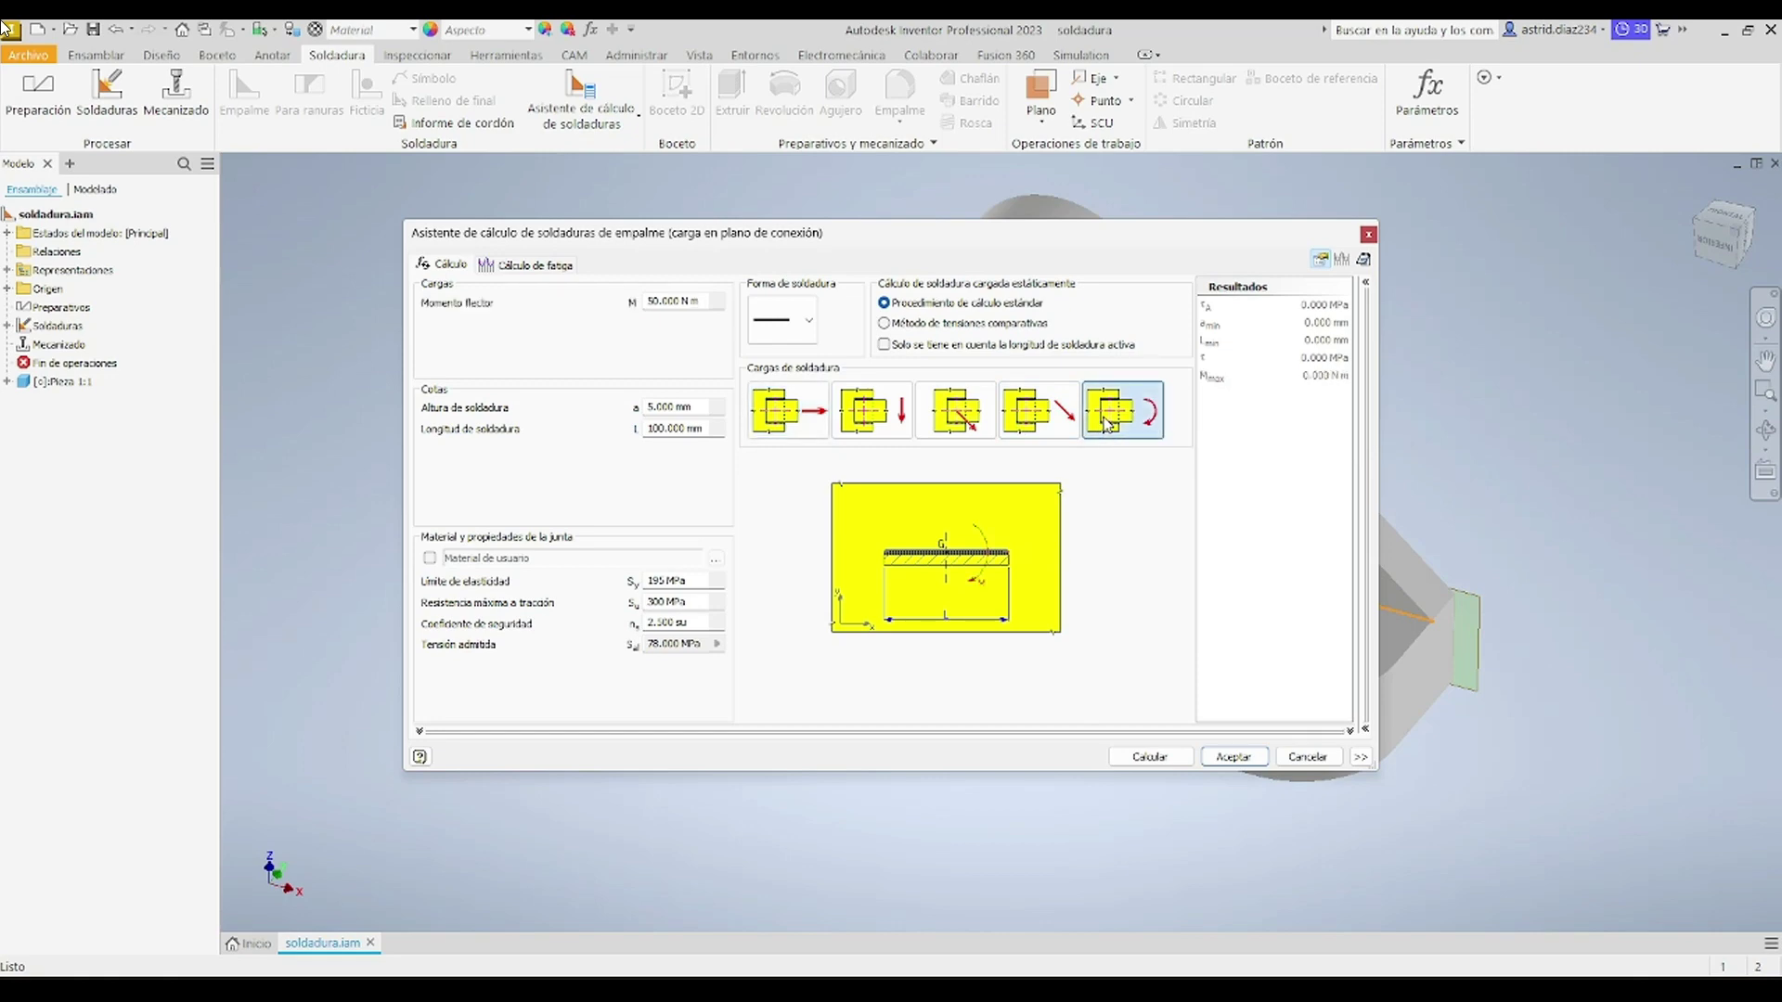
left_click(807, 423)
left_click(897, 421)
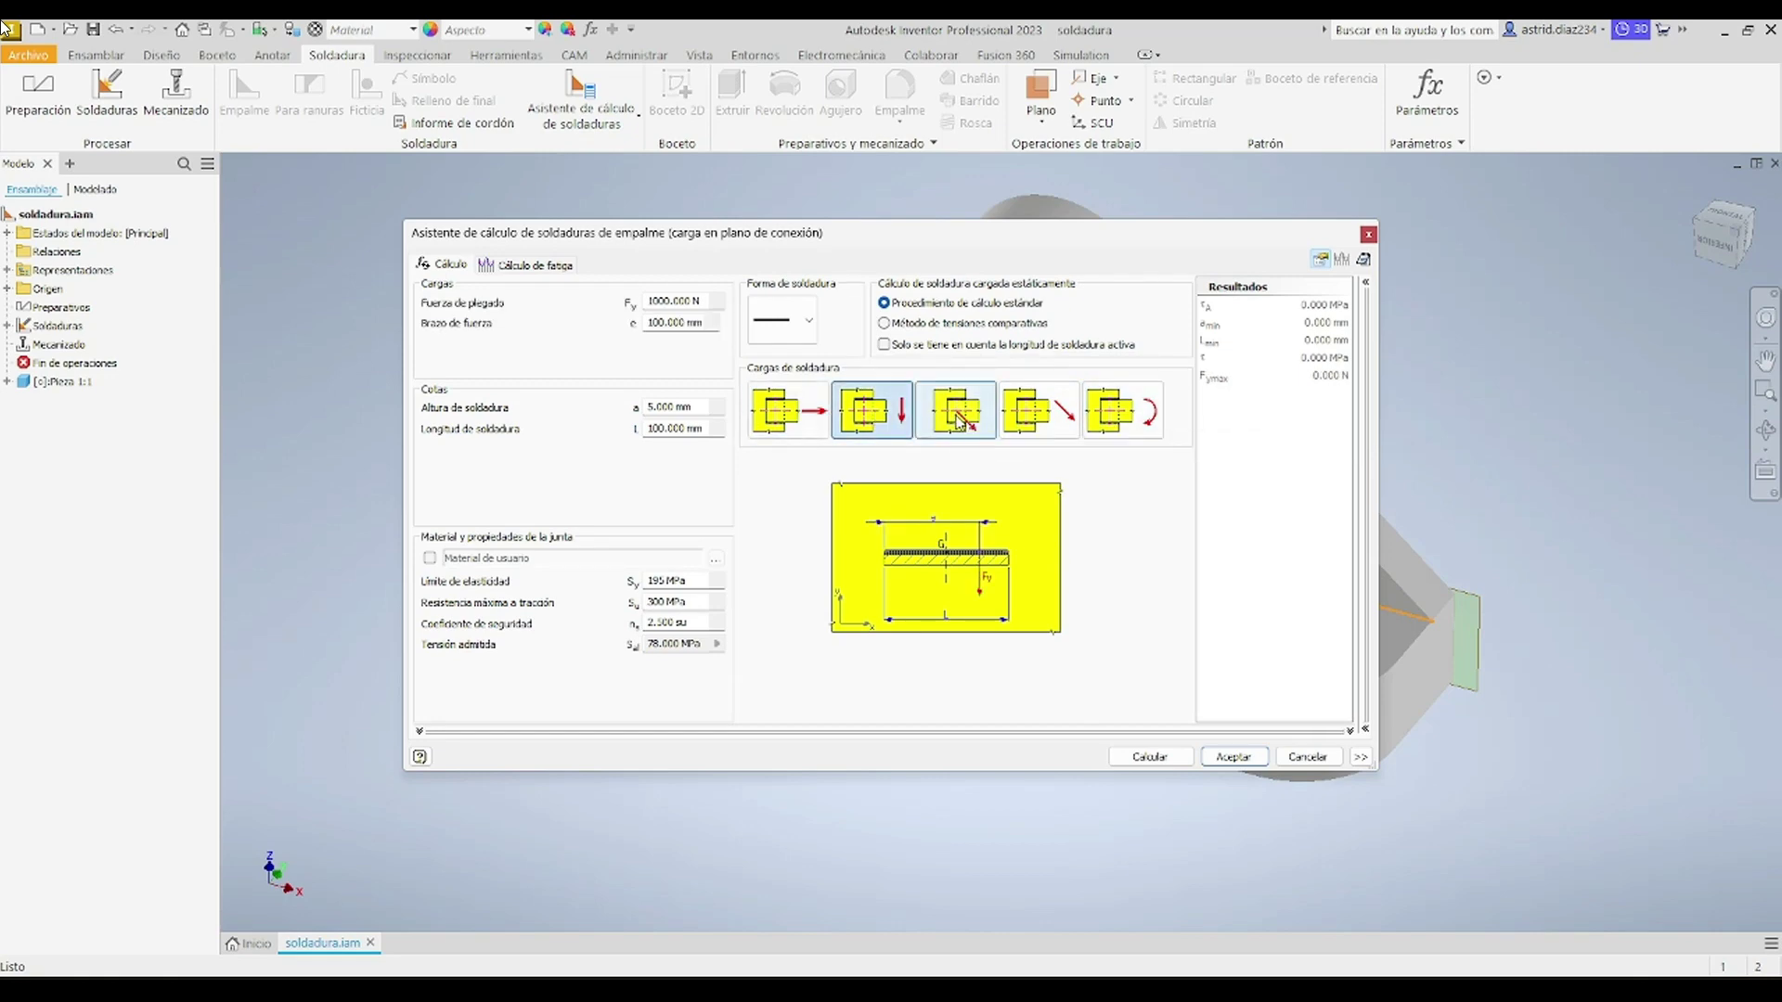
left_click(961, 423)
left_click(1046, 425)
left_click(1123, 425)
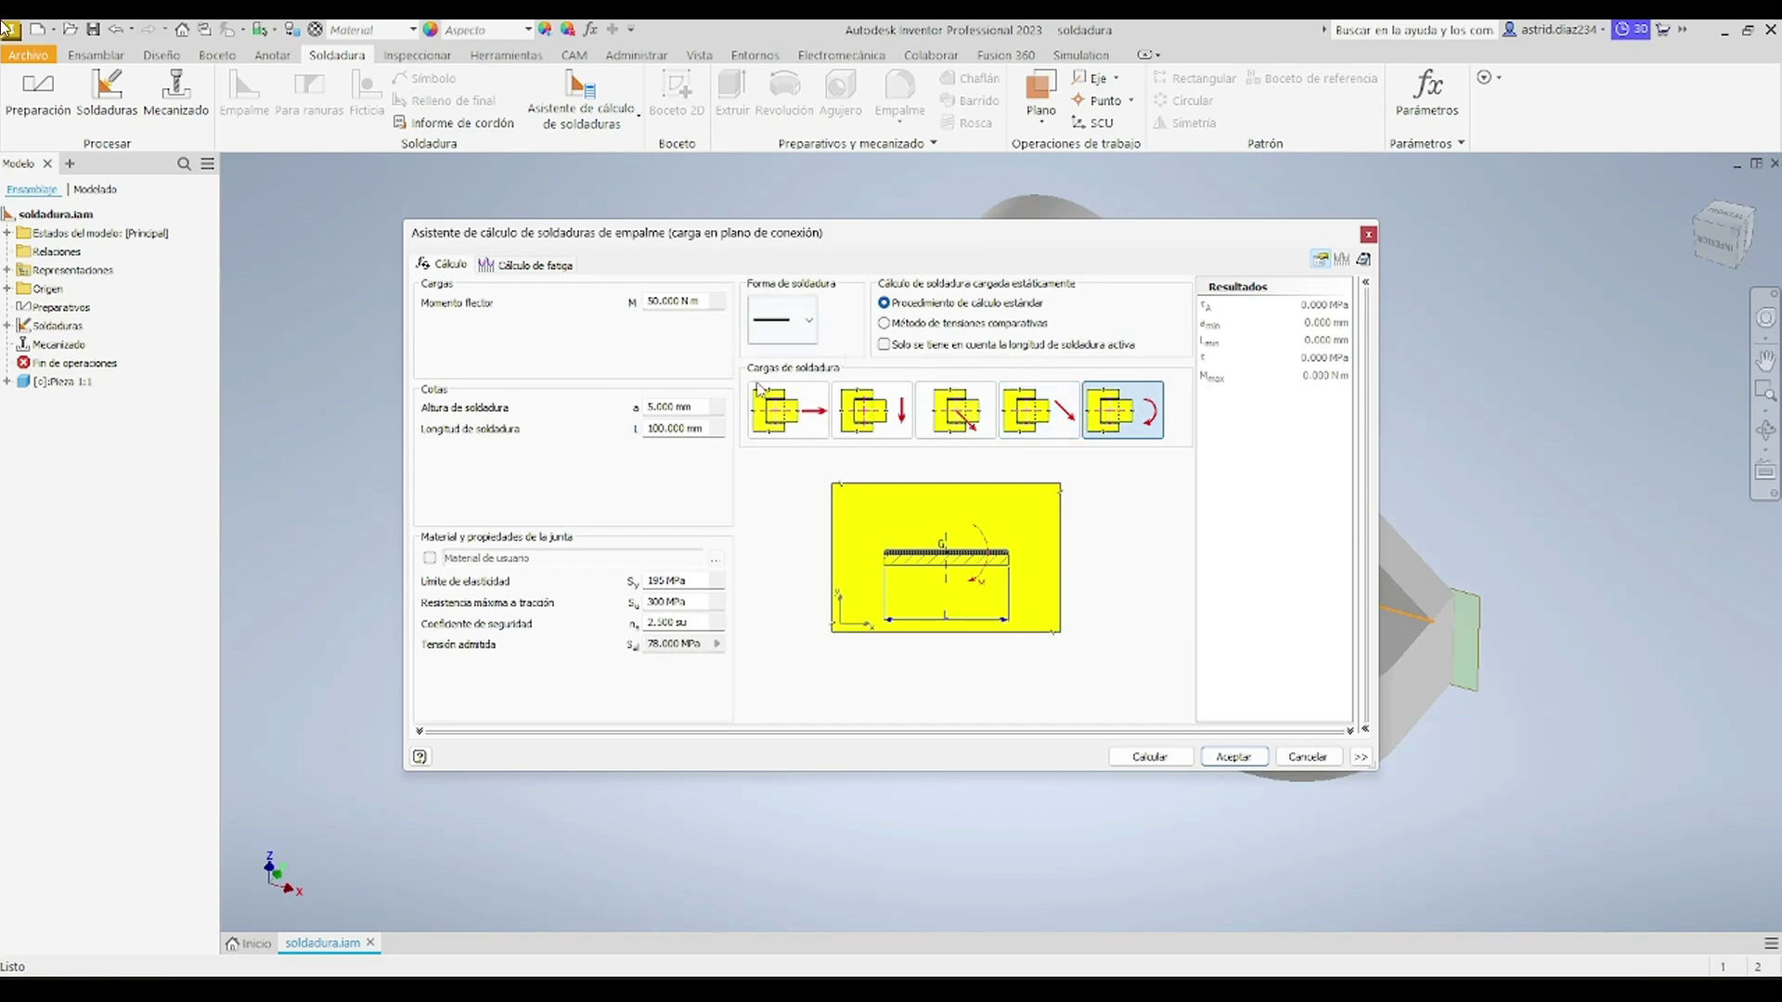
left_click(788, 412)
left_click(840, 406)
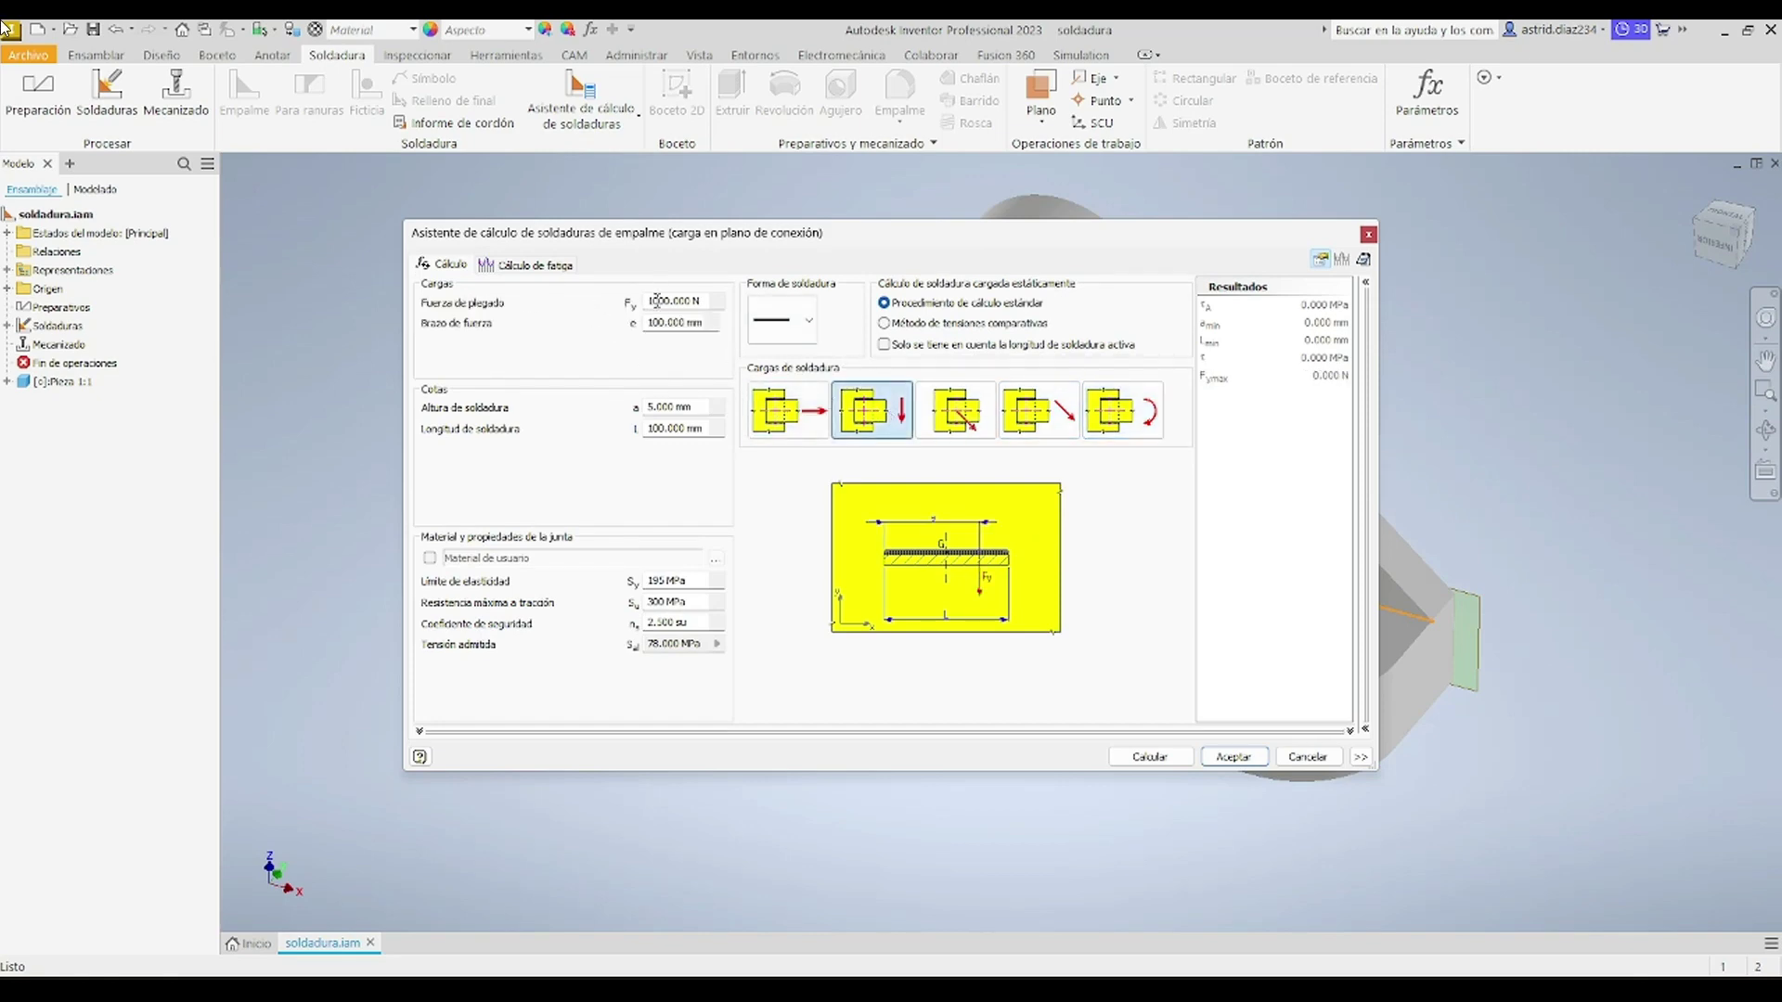
left_click(944, 399)
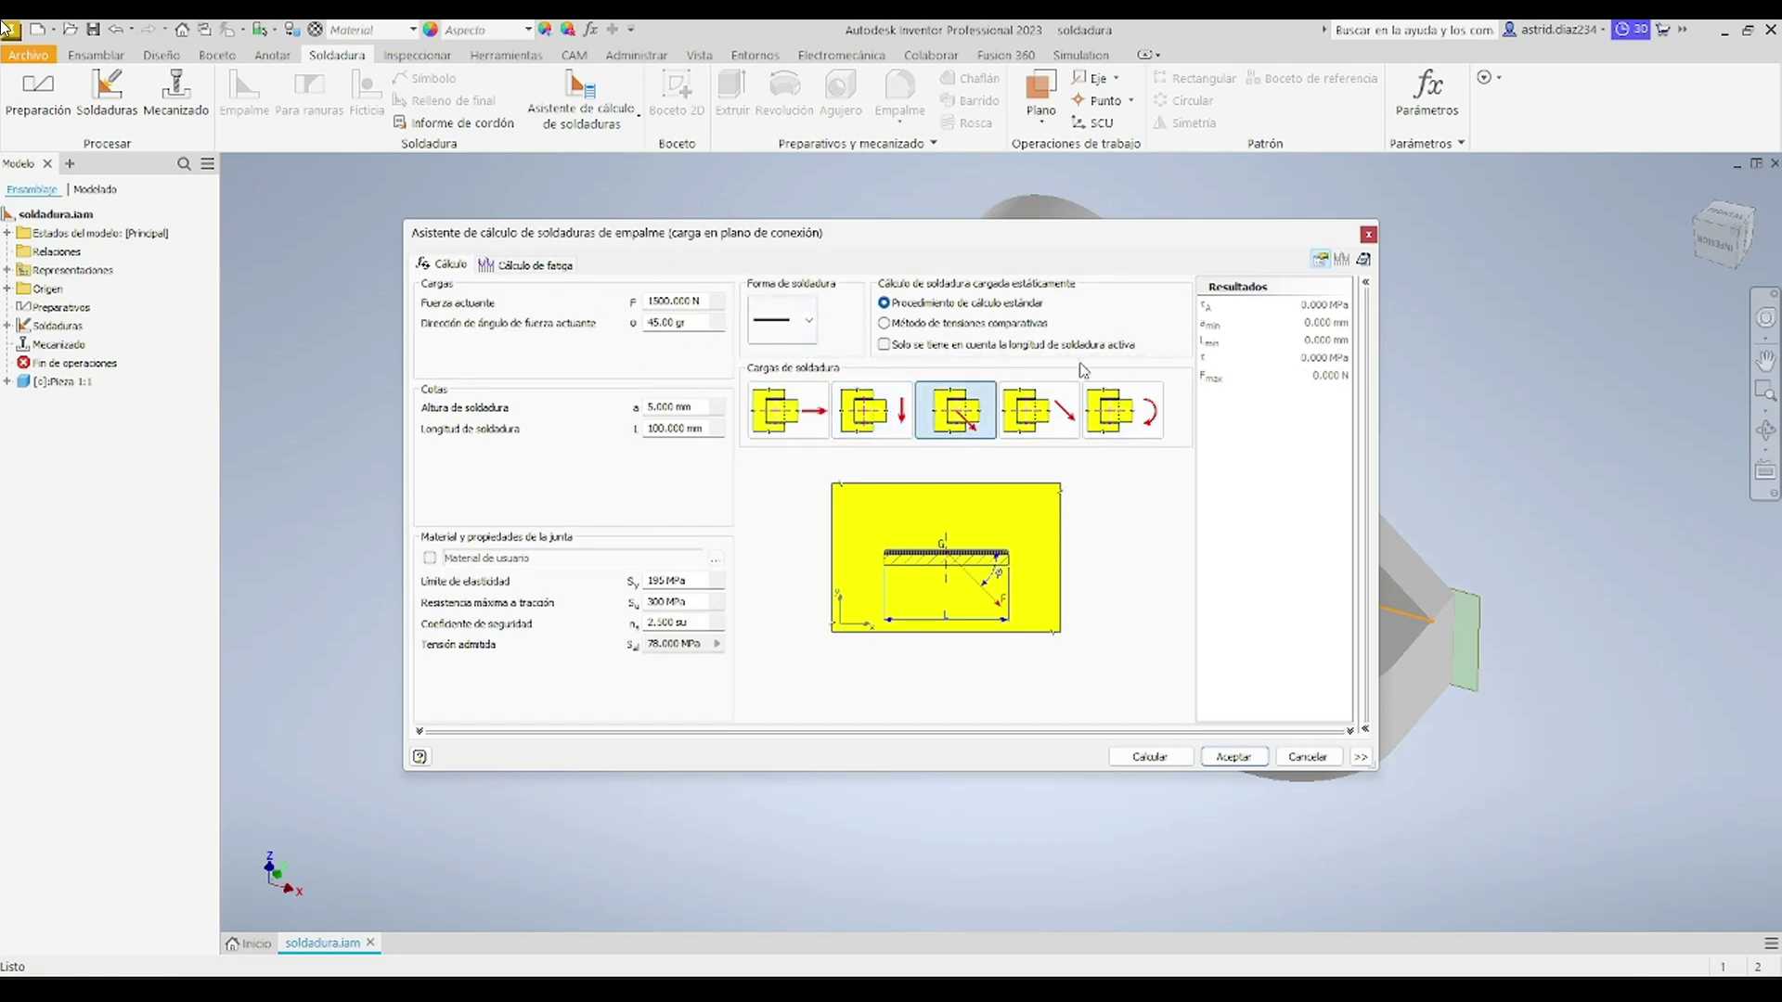
left_click(1044, 408)
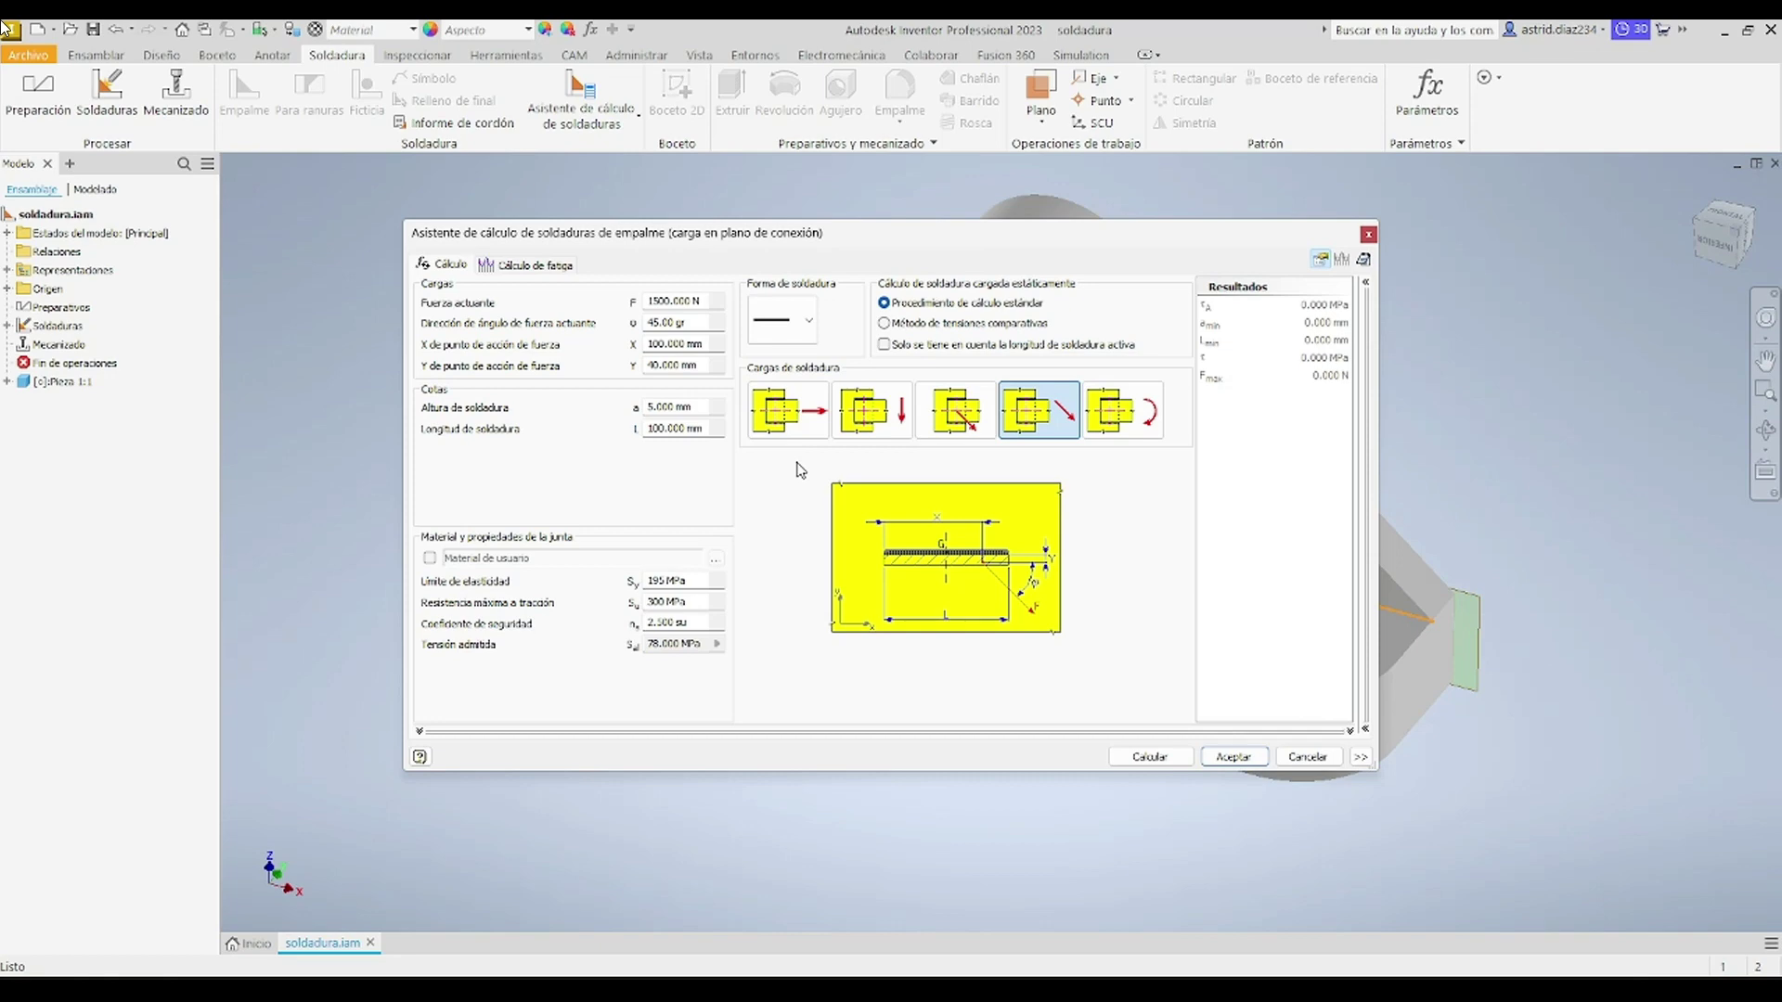
left_click(1123, 410)
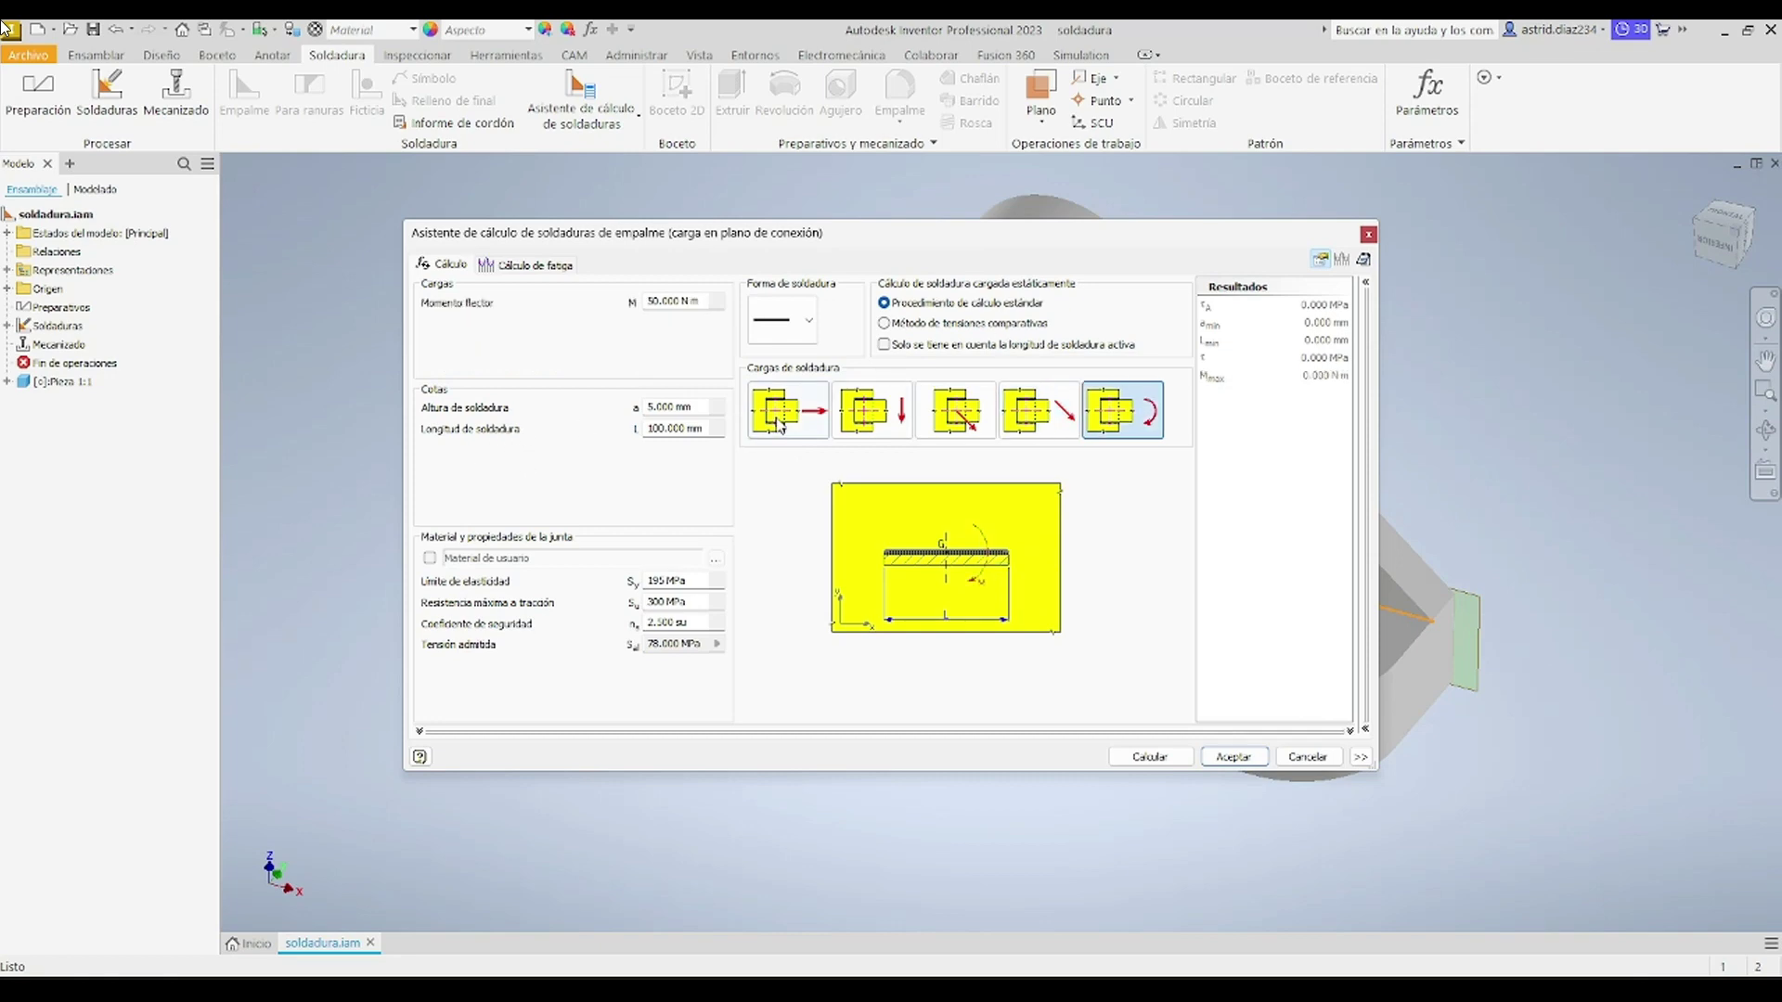
left_click(785, 409)
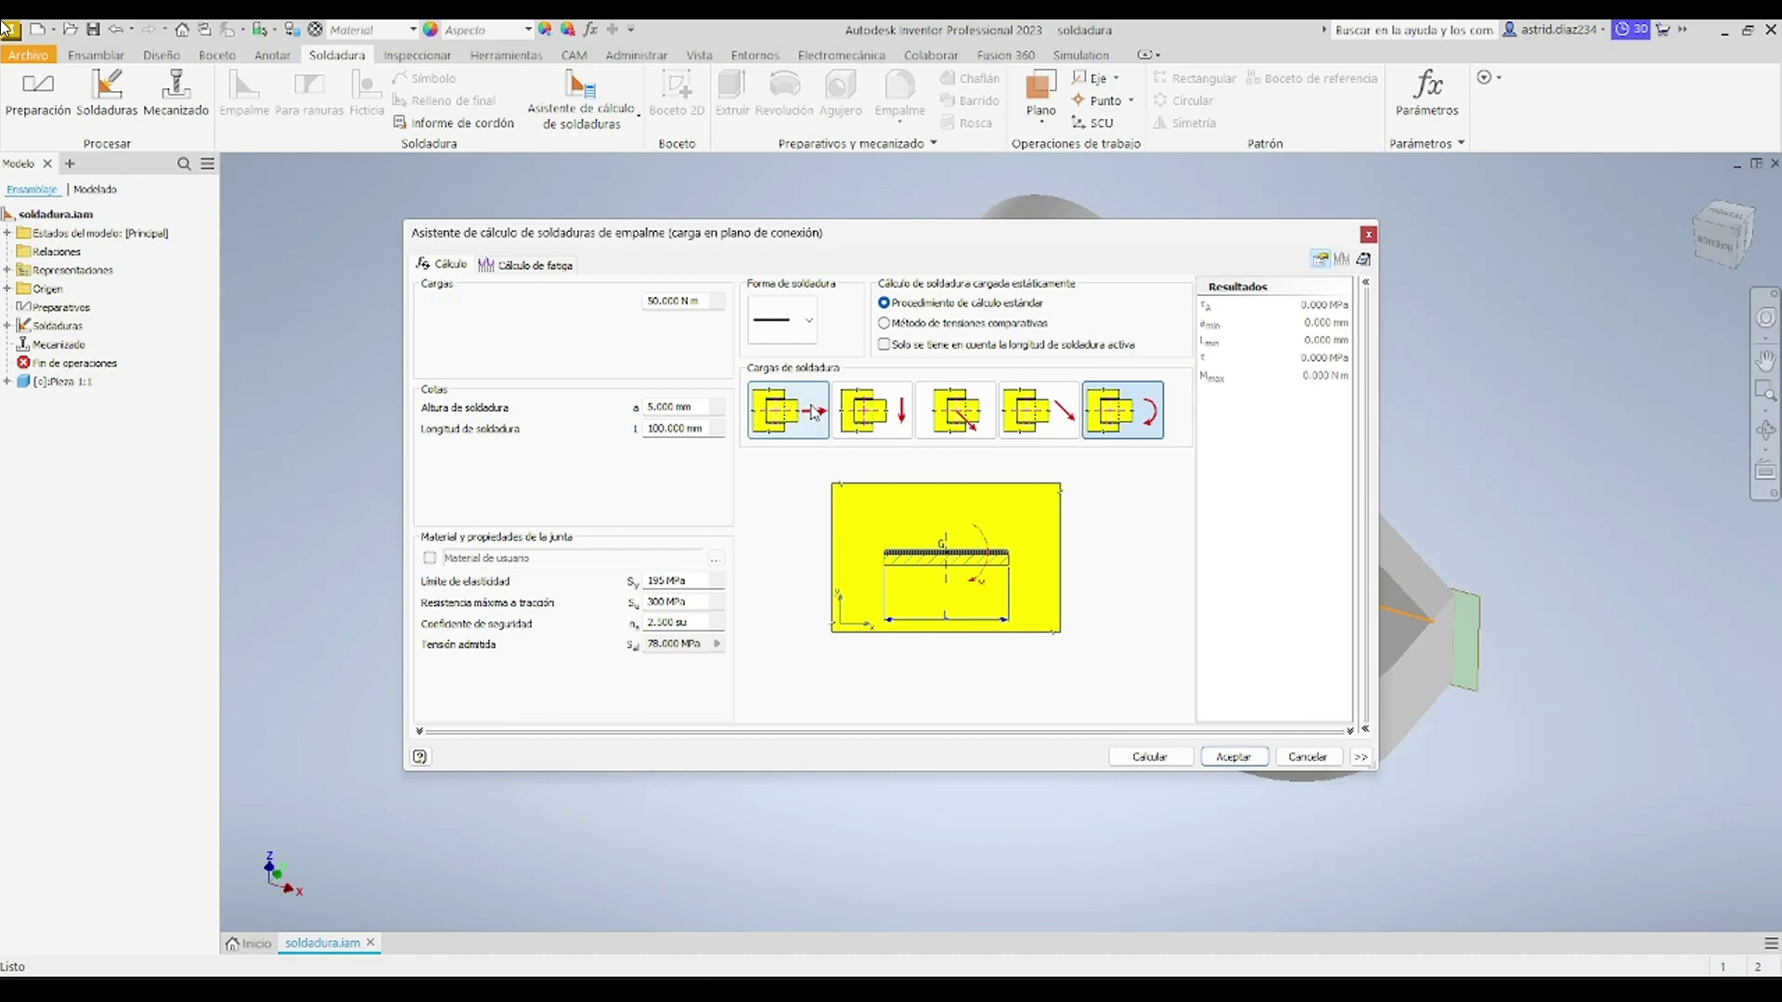
Step: Examine several weld shapes, including the L-shaped and angled ones, and return to the single horizontal weld
left_click(809, 321)
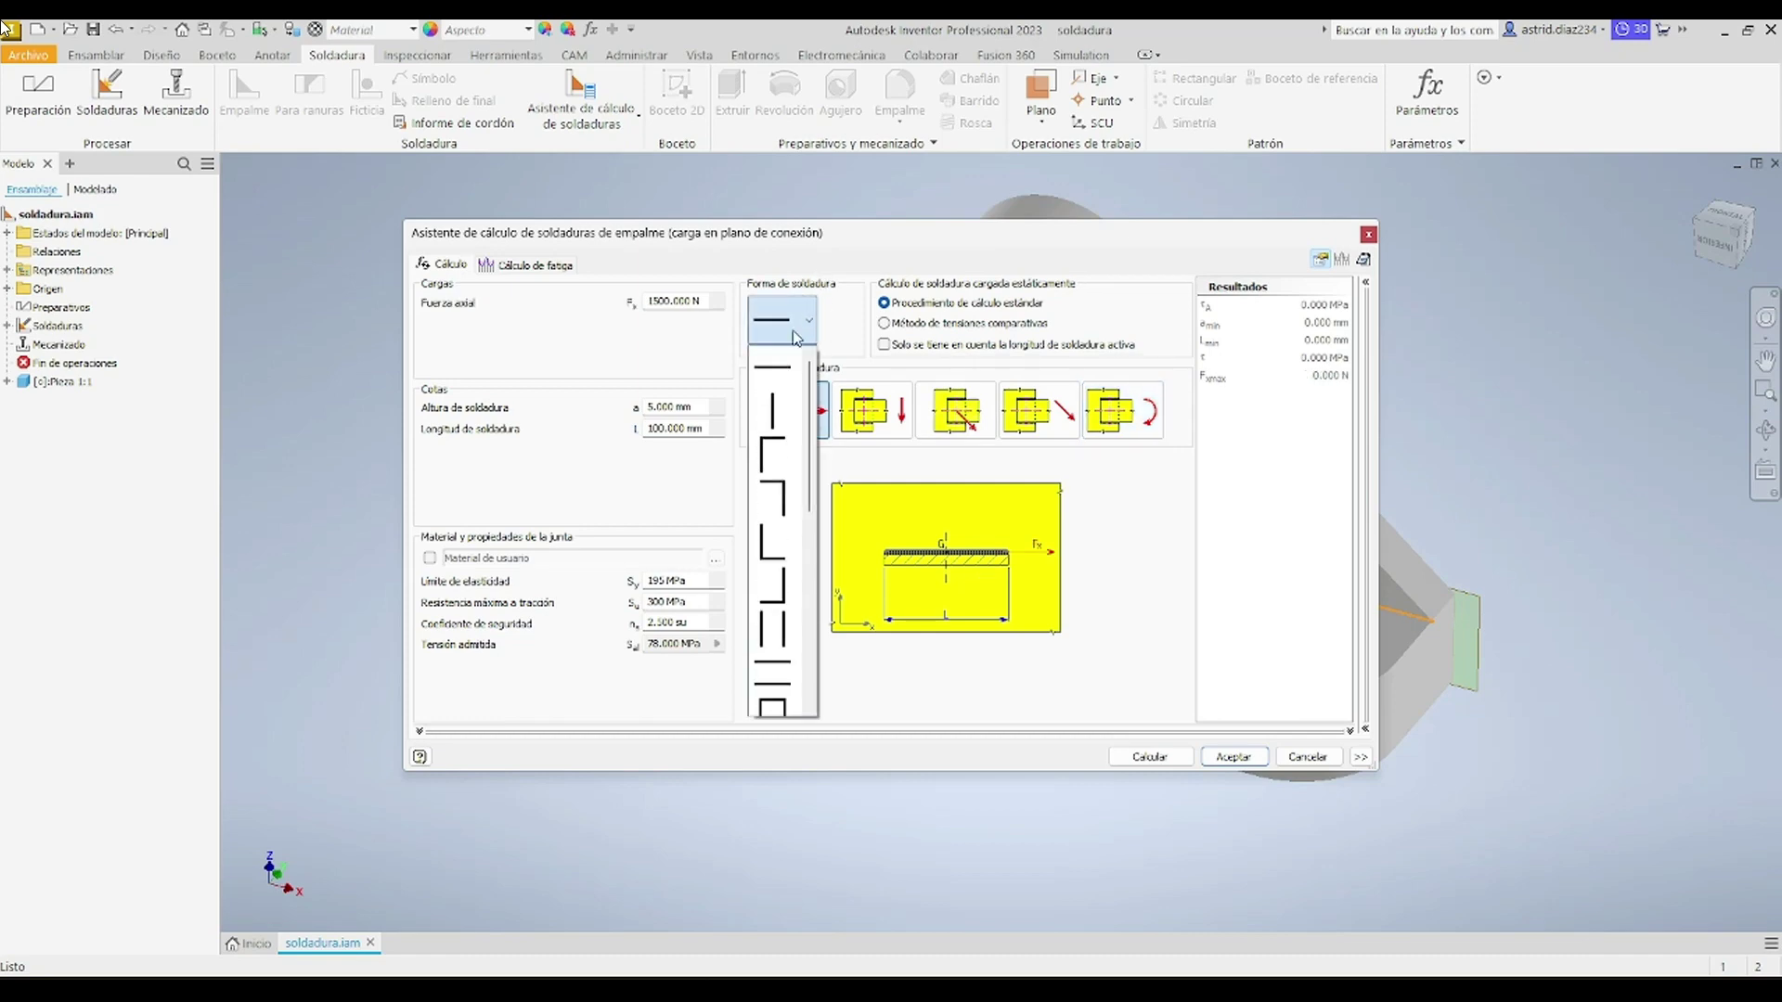
left_click(774, 386)
left_click(790, 323)
left_click(769, 478)
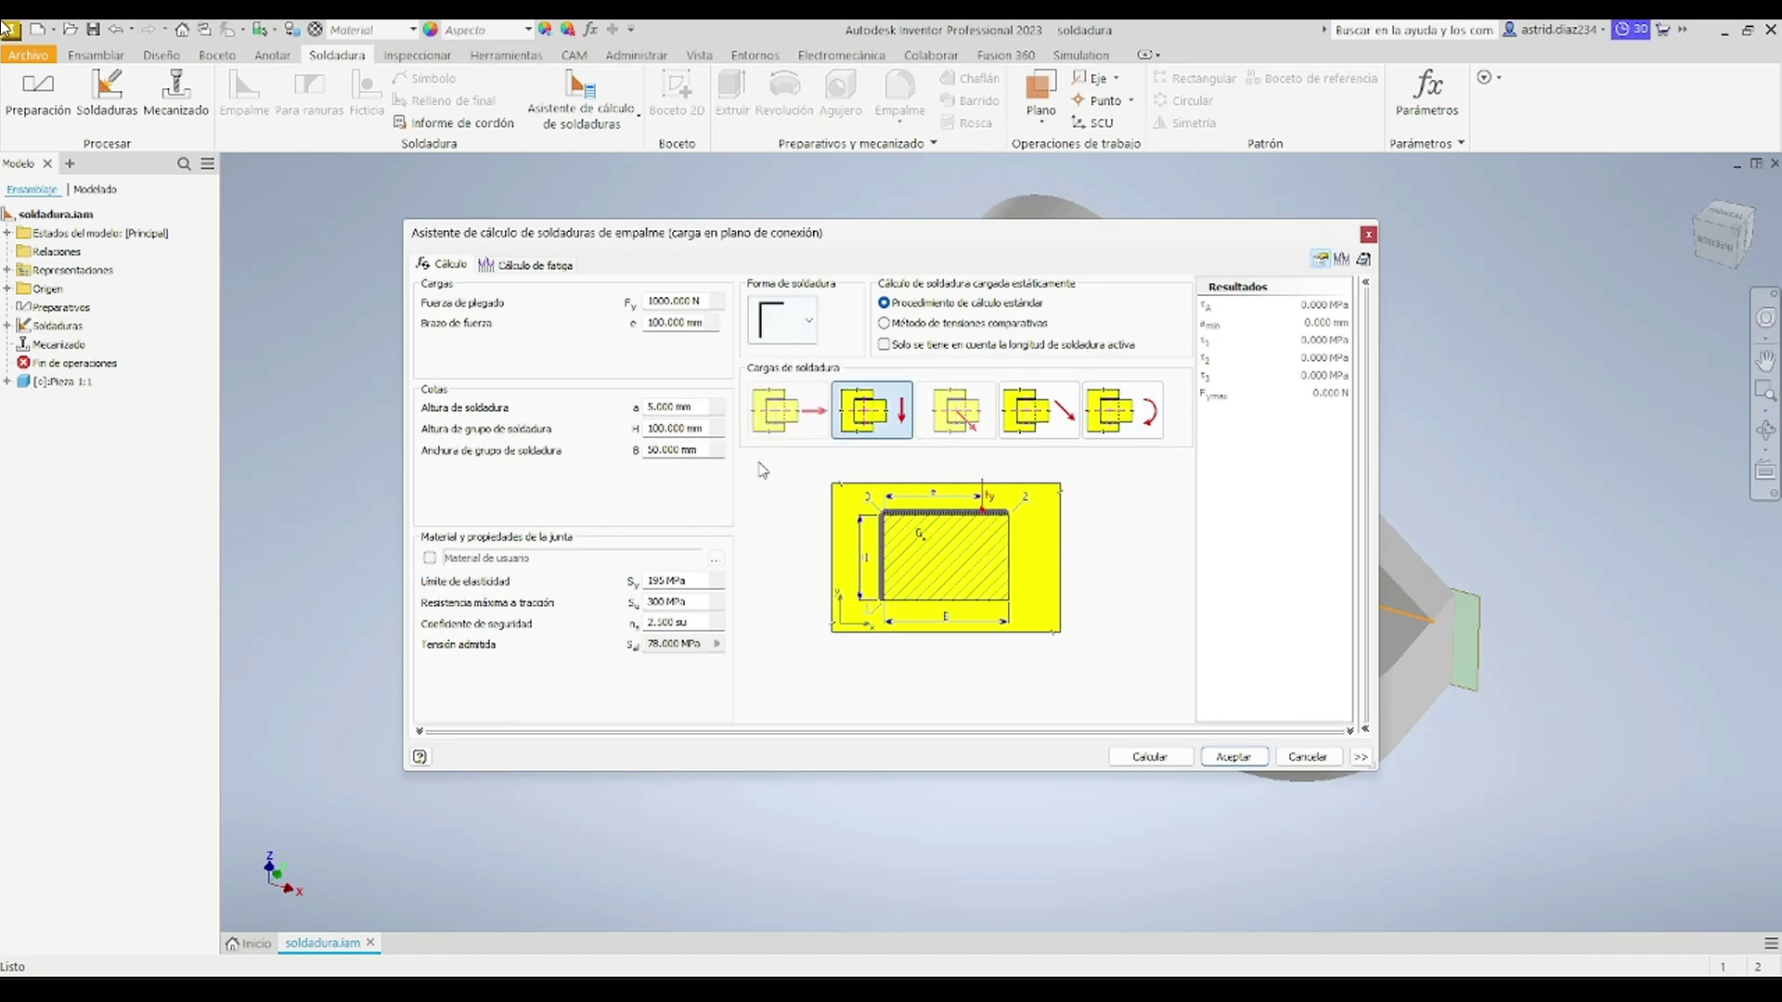
left_click(787, 325)
left_click(804, 490)
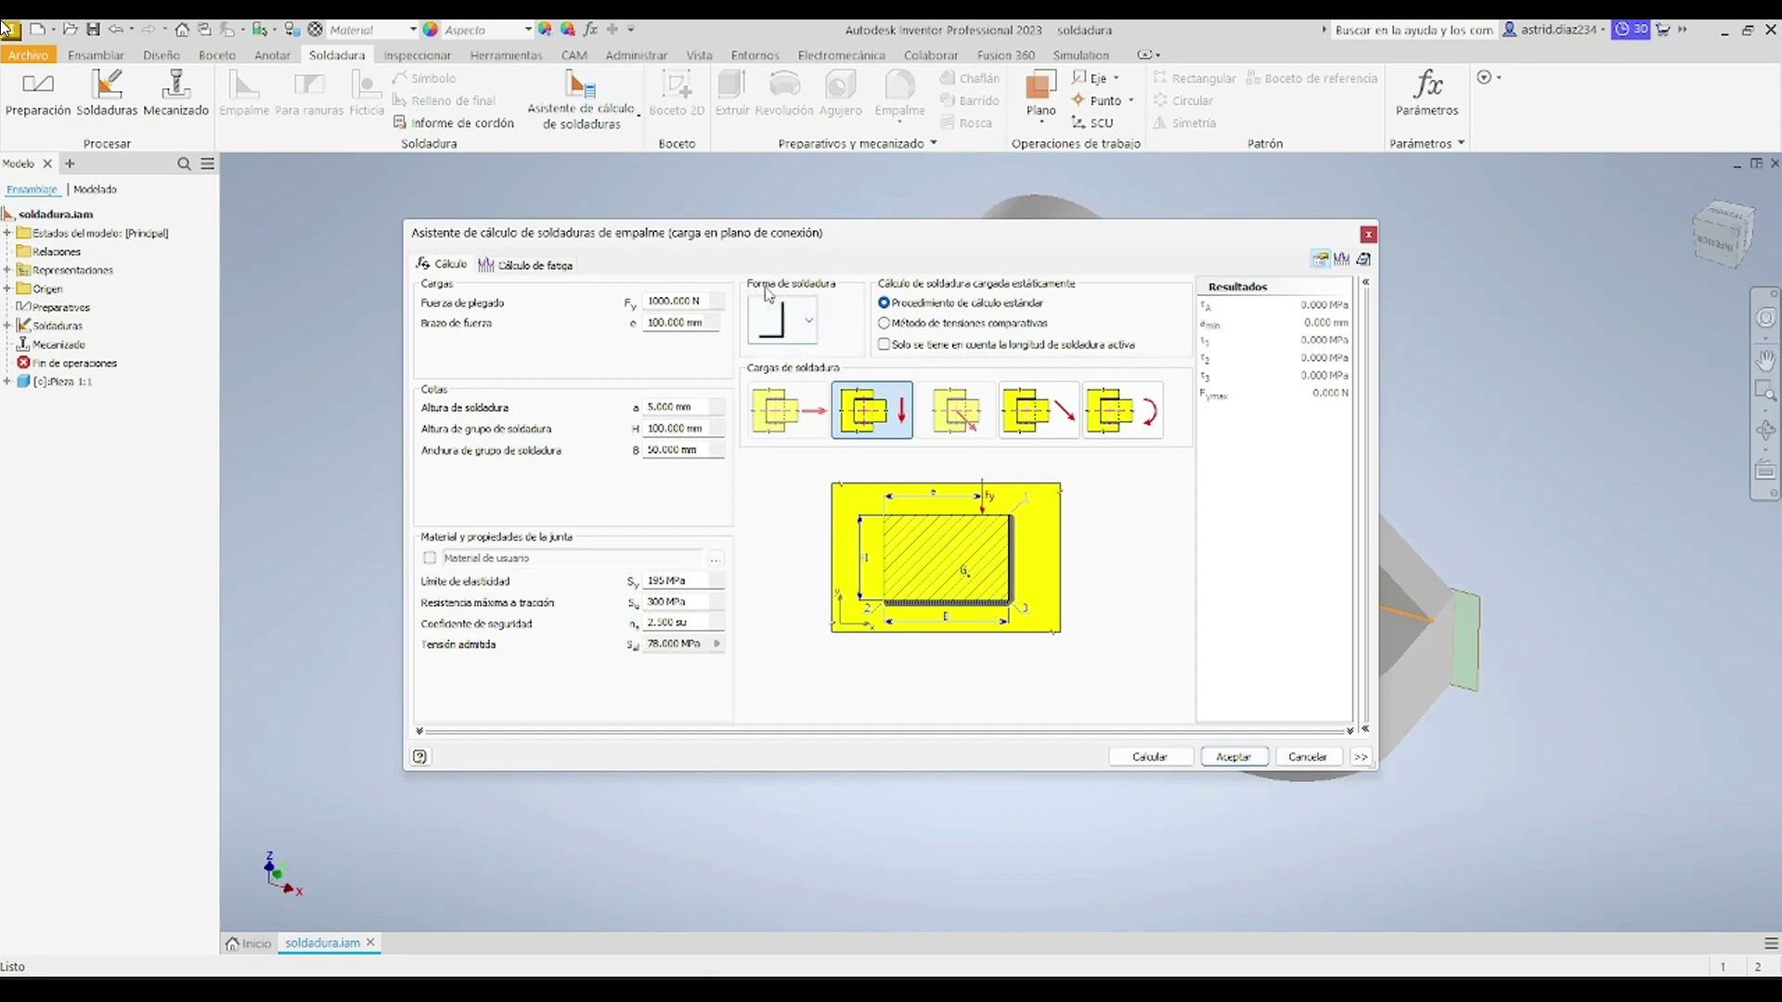
left_click(782, 321)
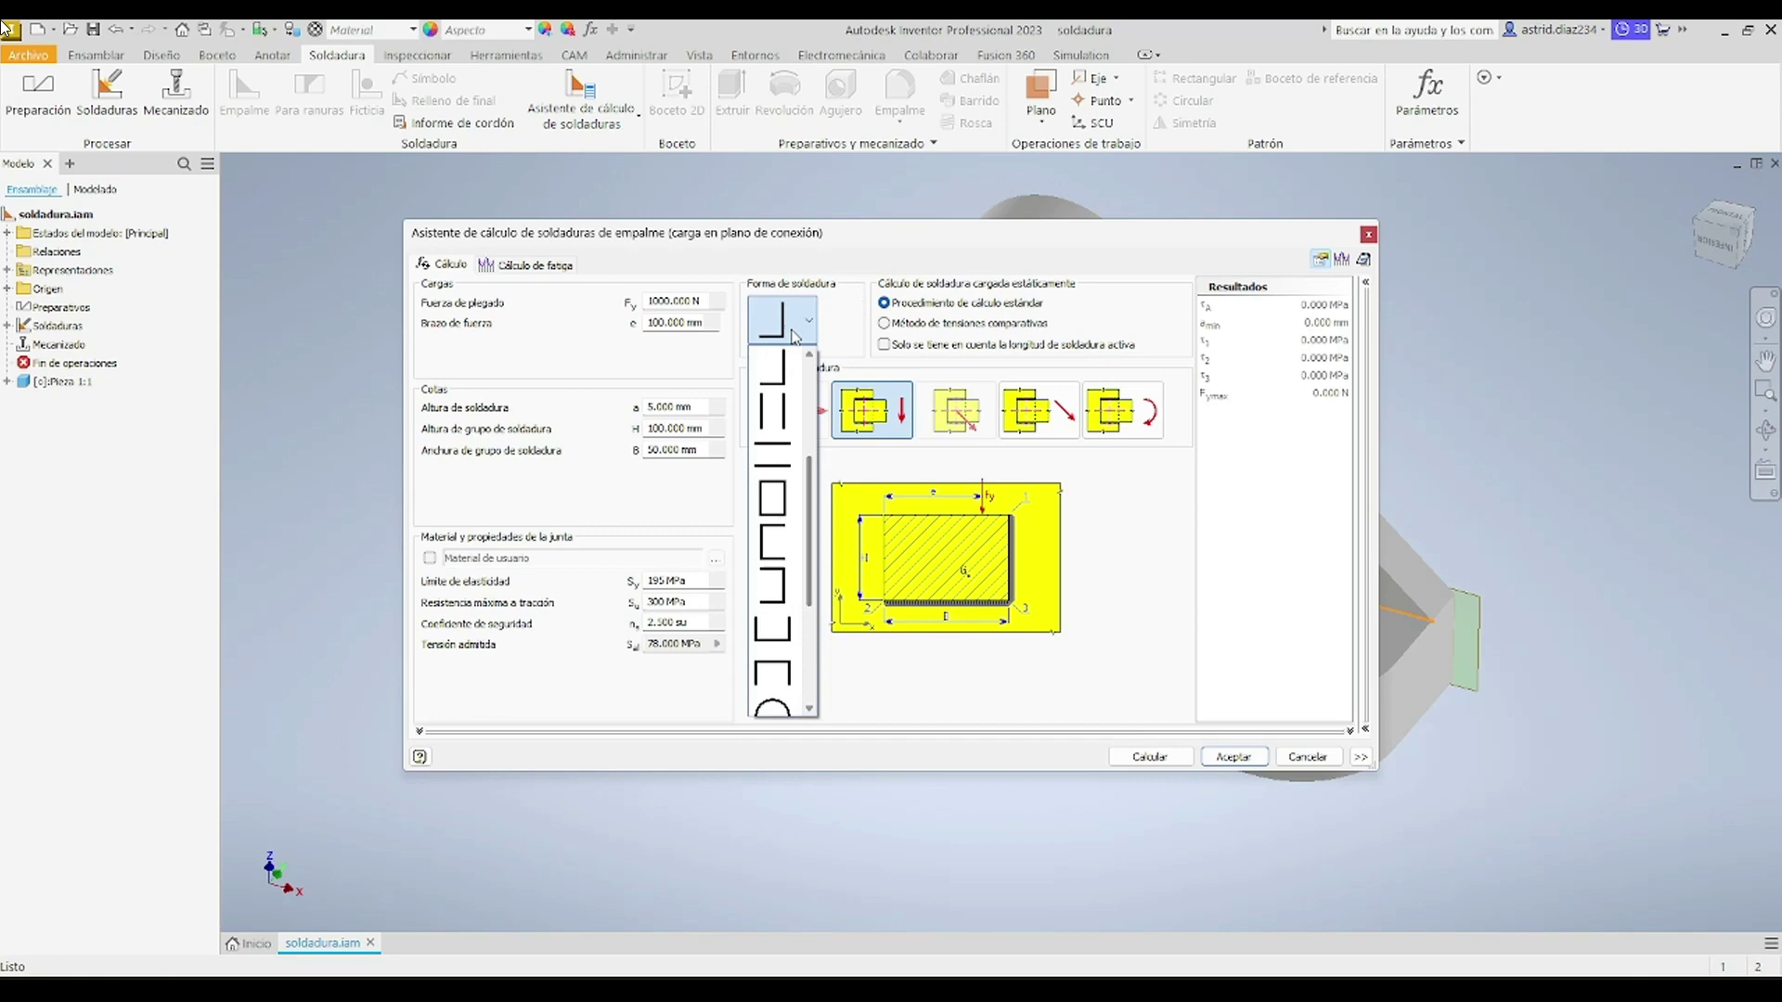
left_click(772, 540)
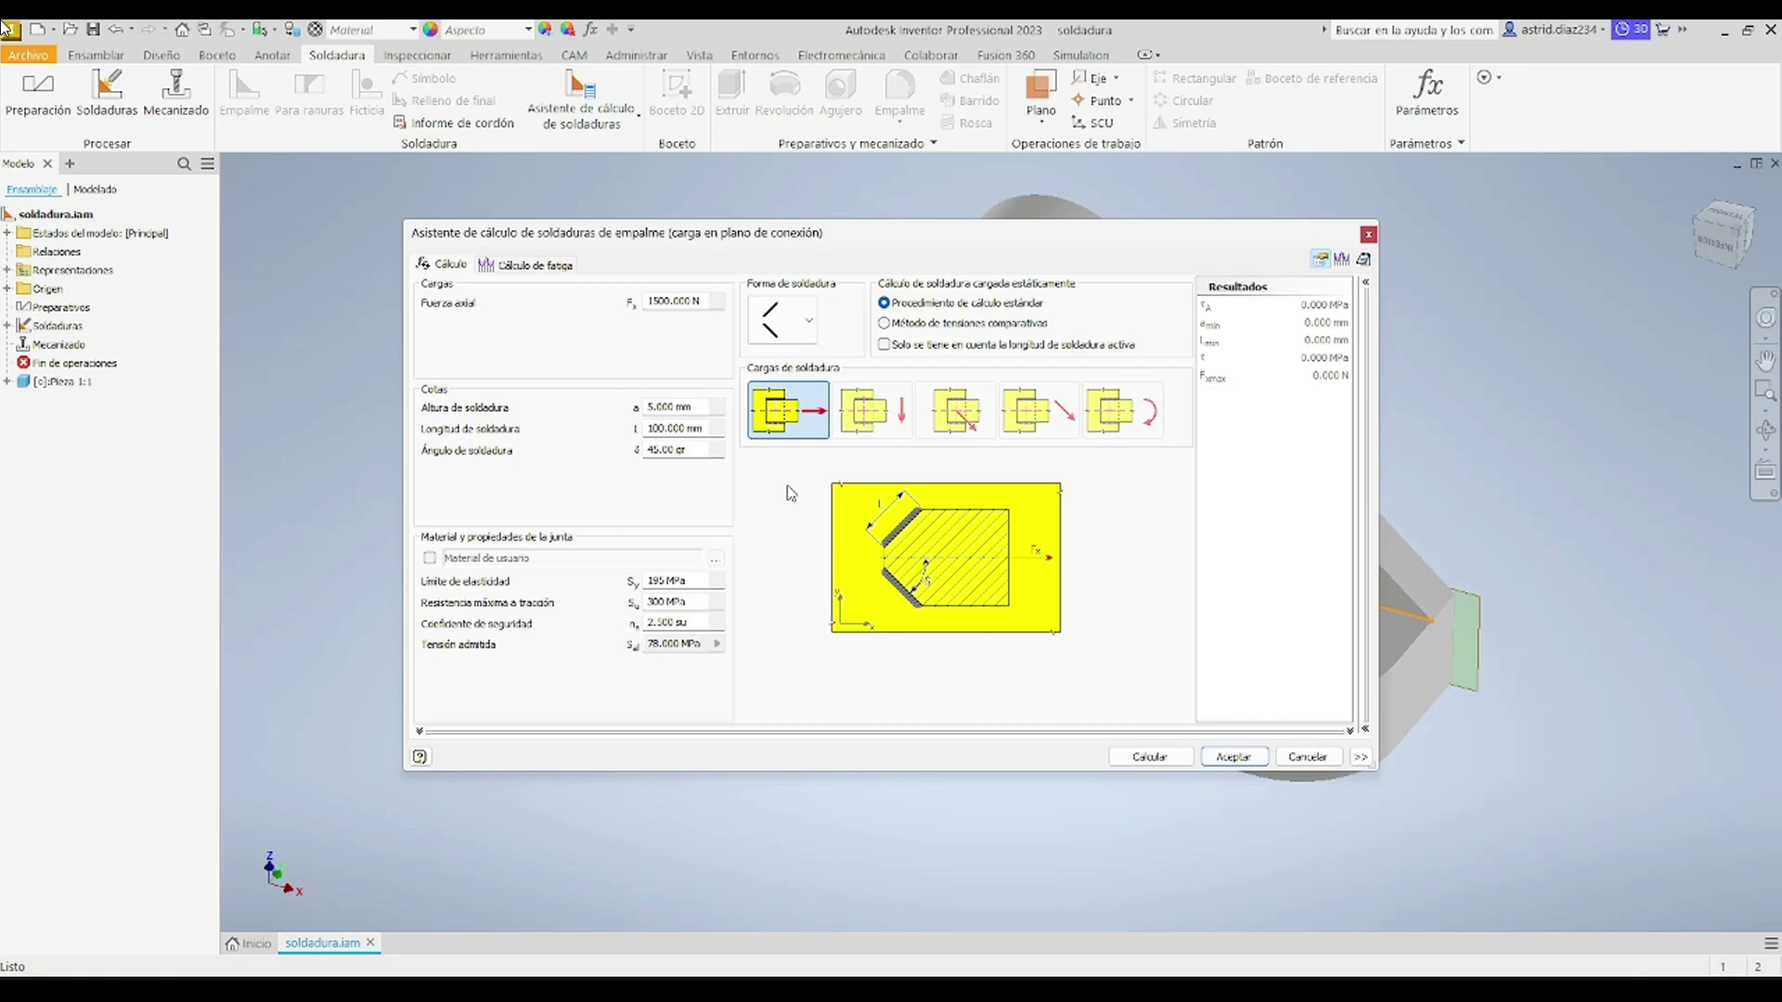
left_click(793, 318)
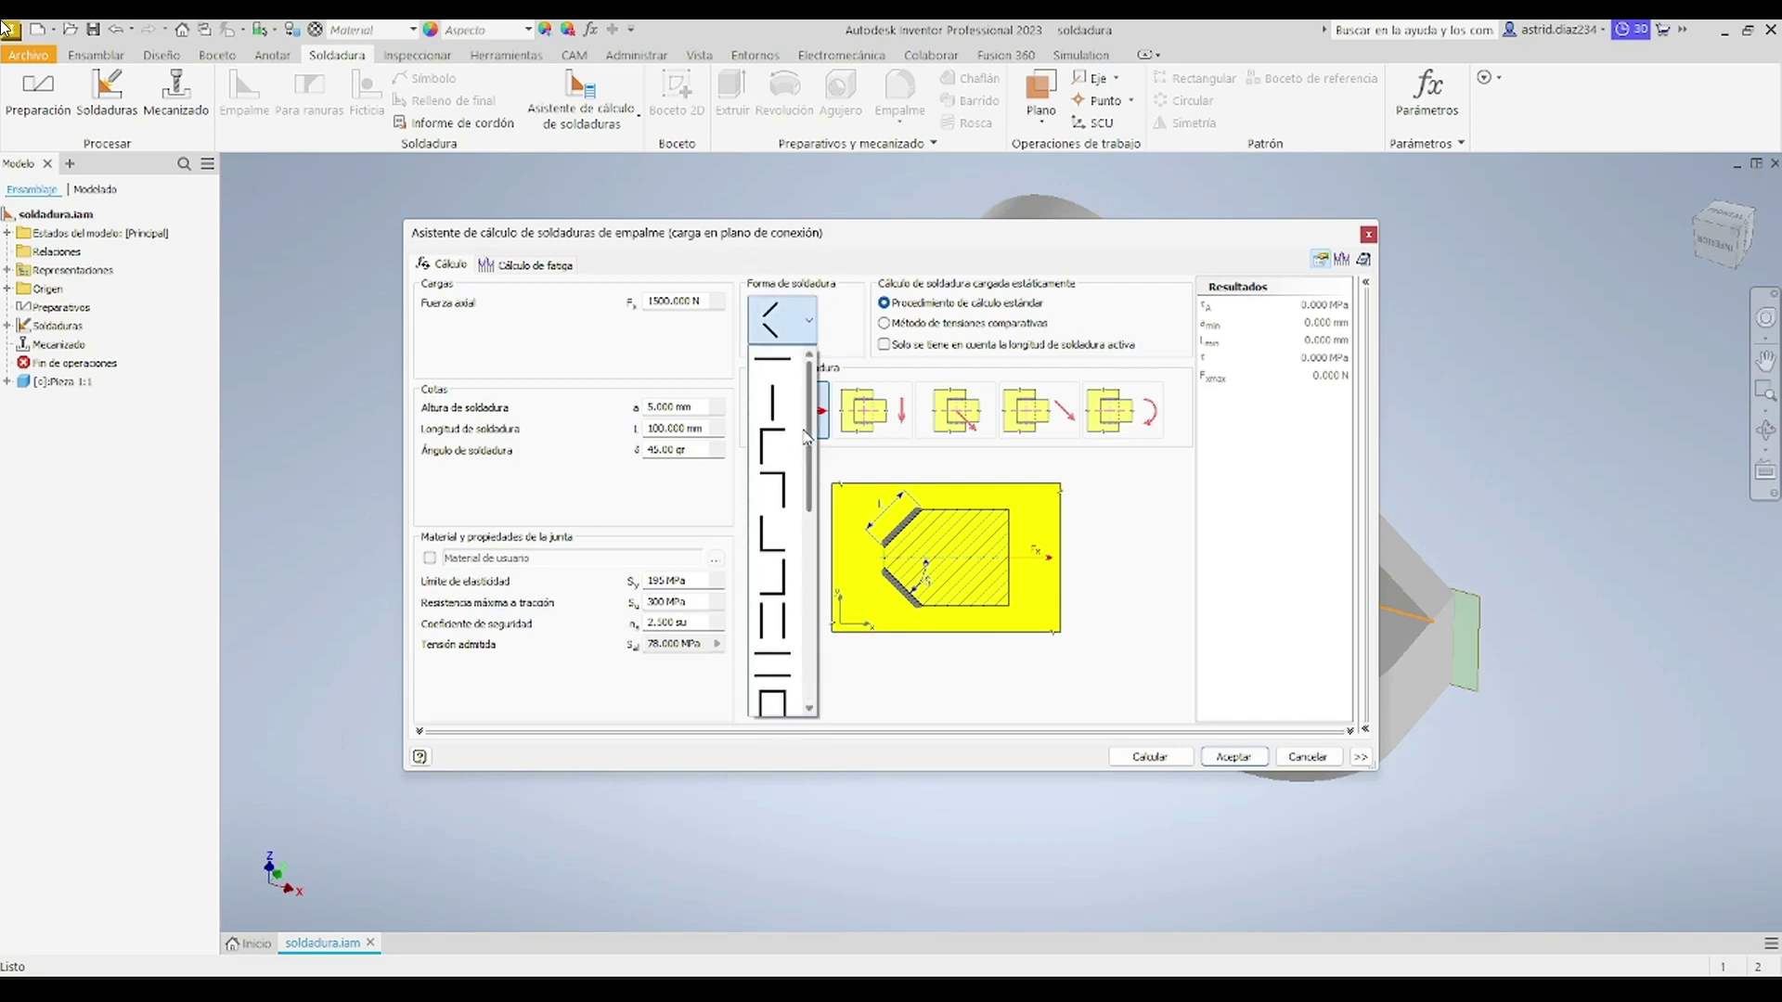
left_click(787, 369)
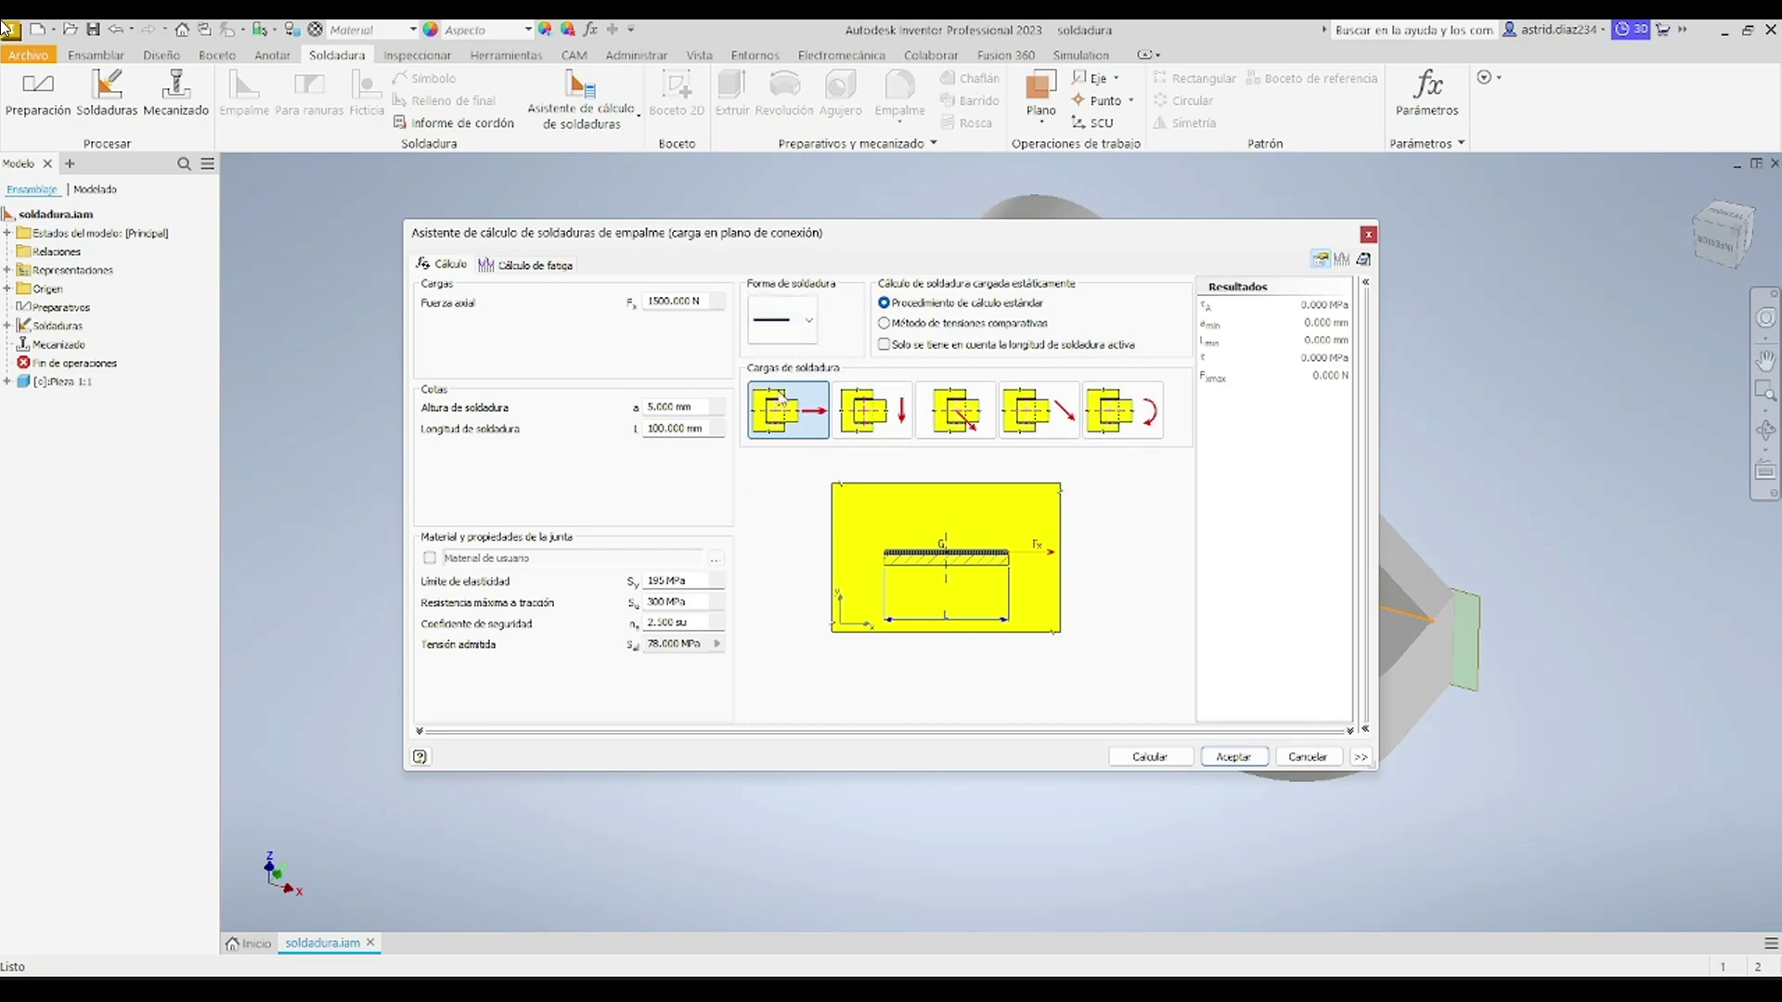
Step: Select the bending force load case for the weld and open the list of joint materials
left_click(900, 409)
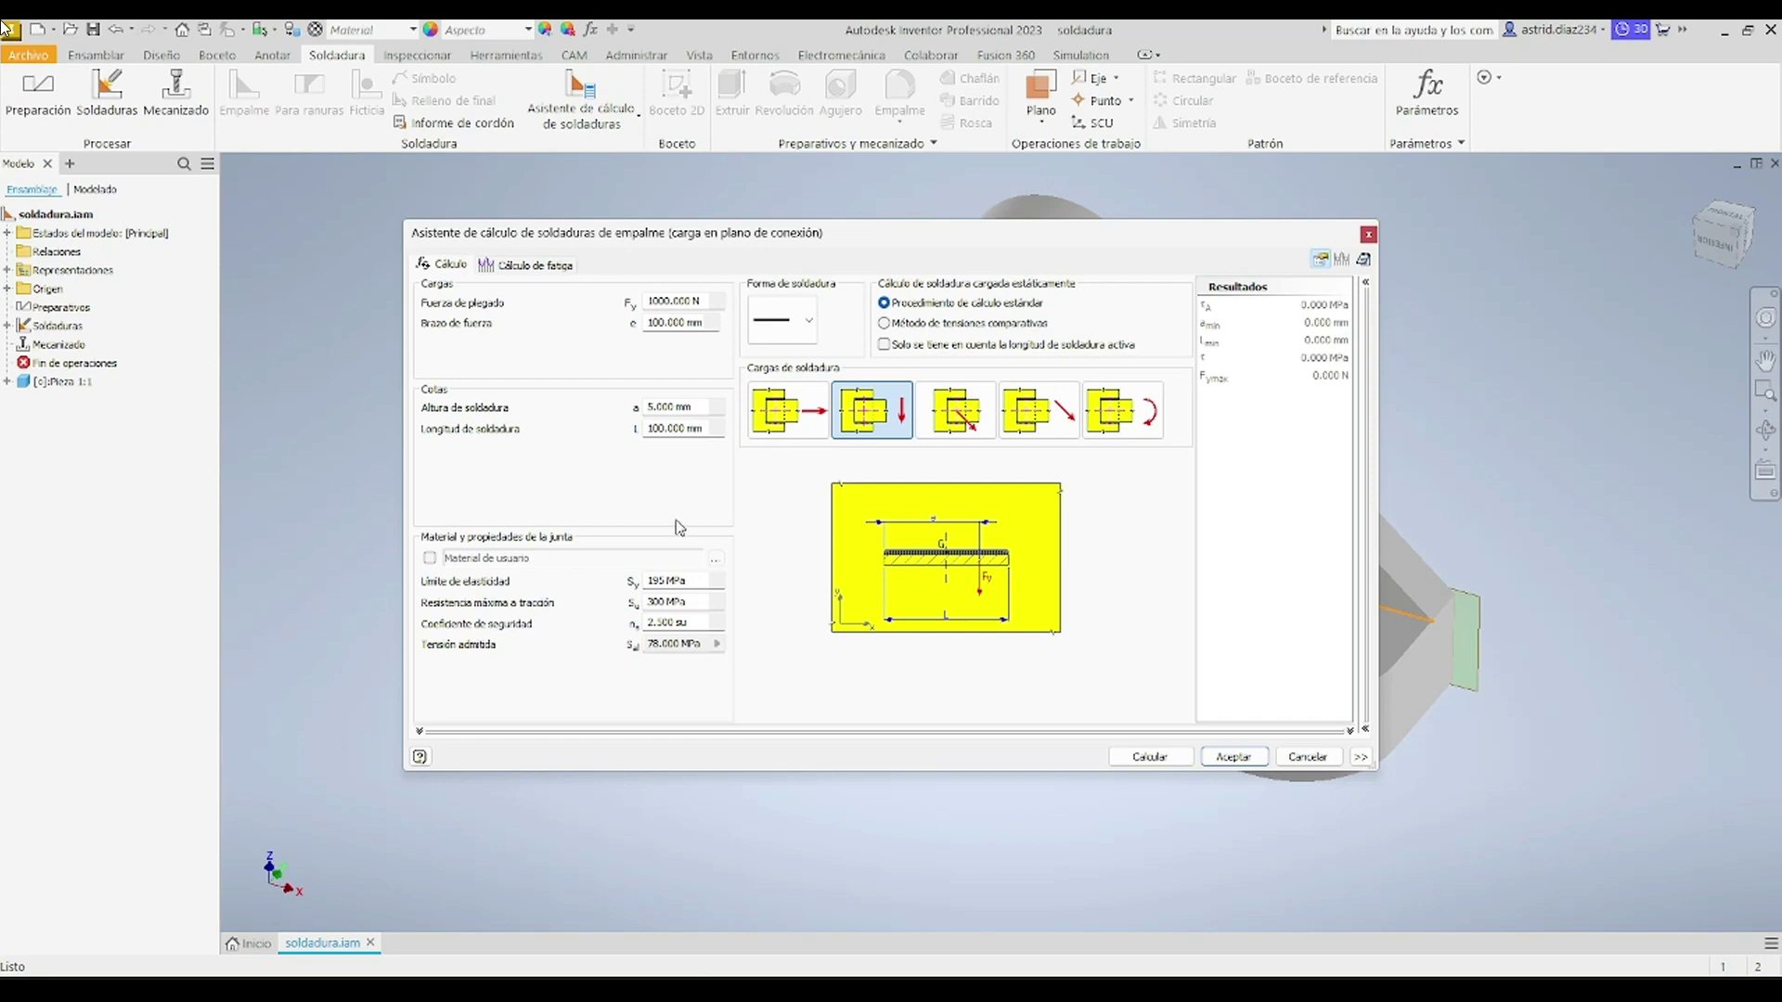
left_click(430, 559)
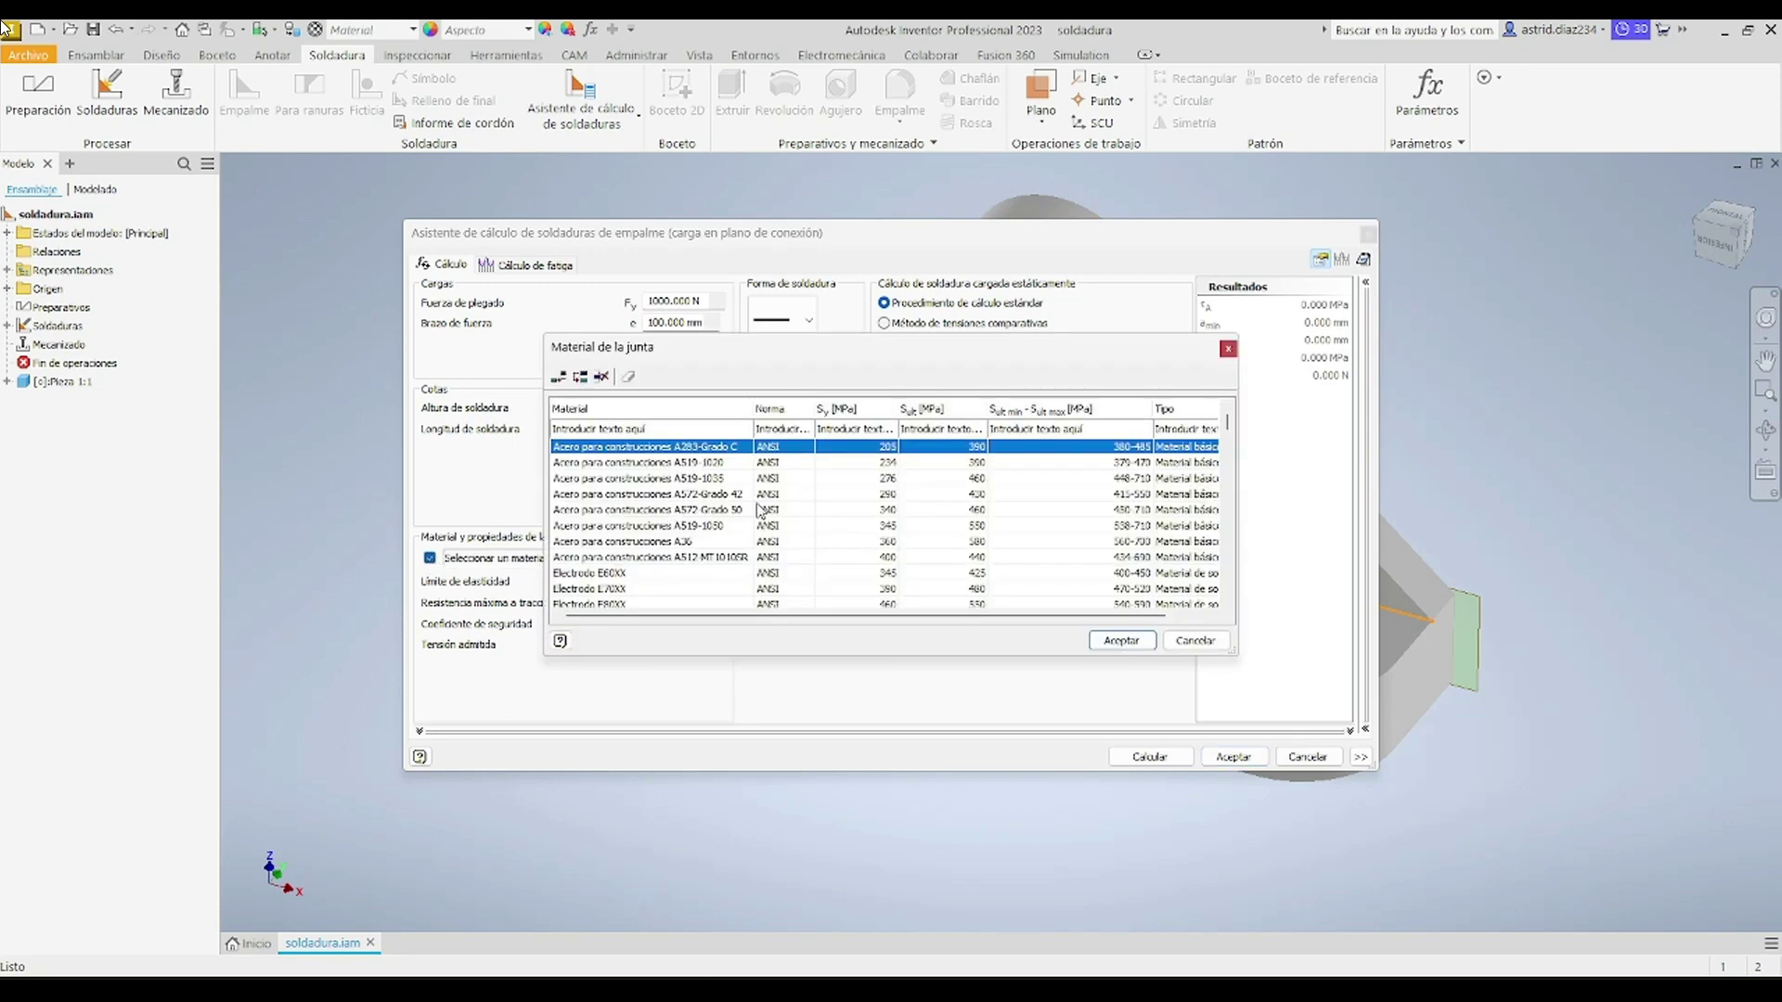
Step: Examine the joint material list, comparing the structural steels and electrodes offered under the different standards
scroll(761, 509, "down", 15)
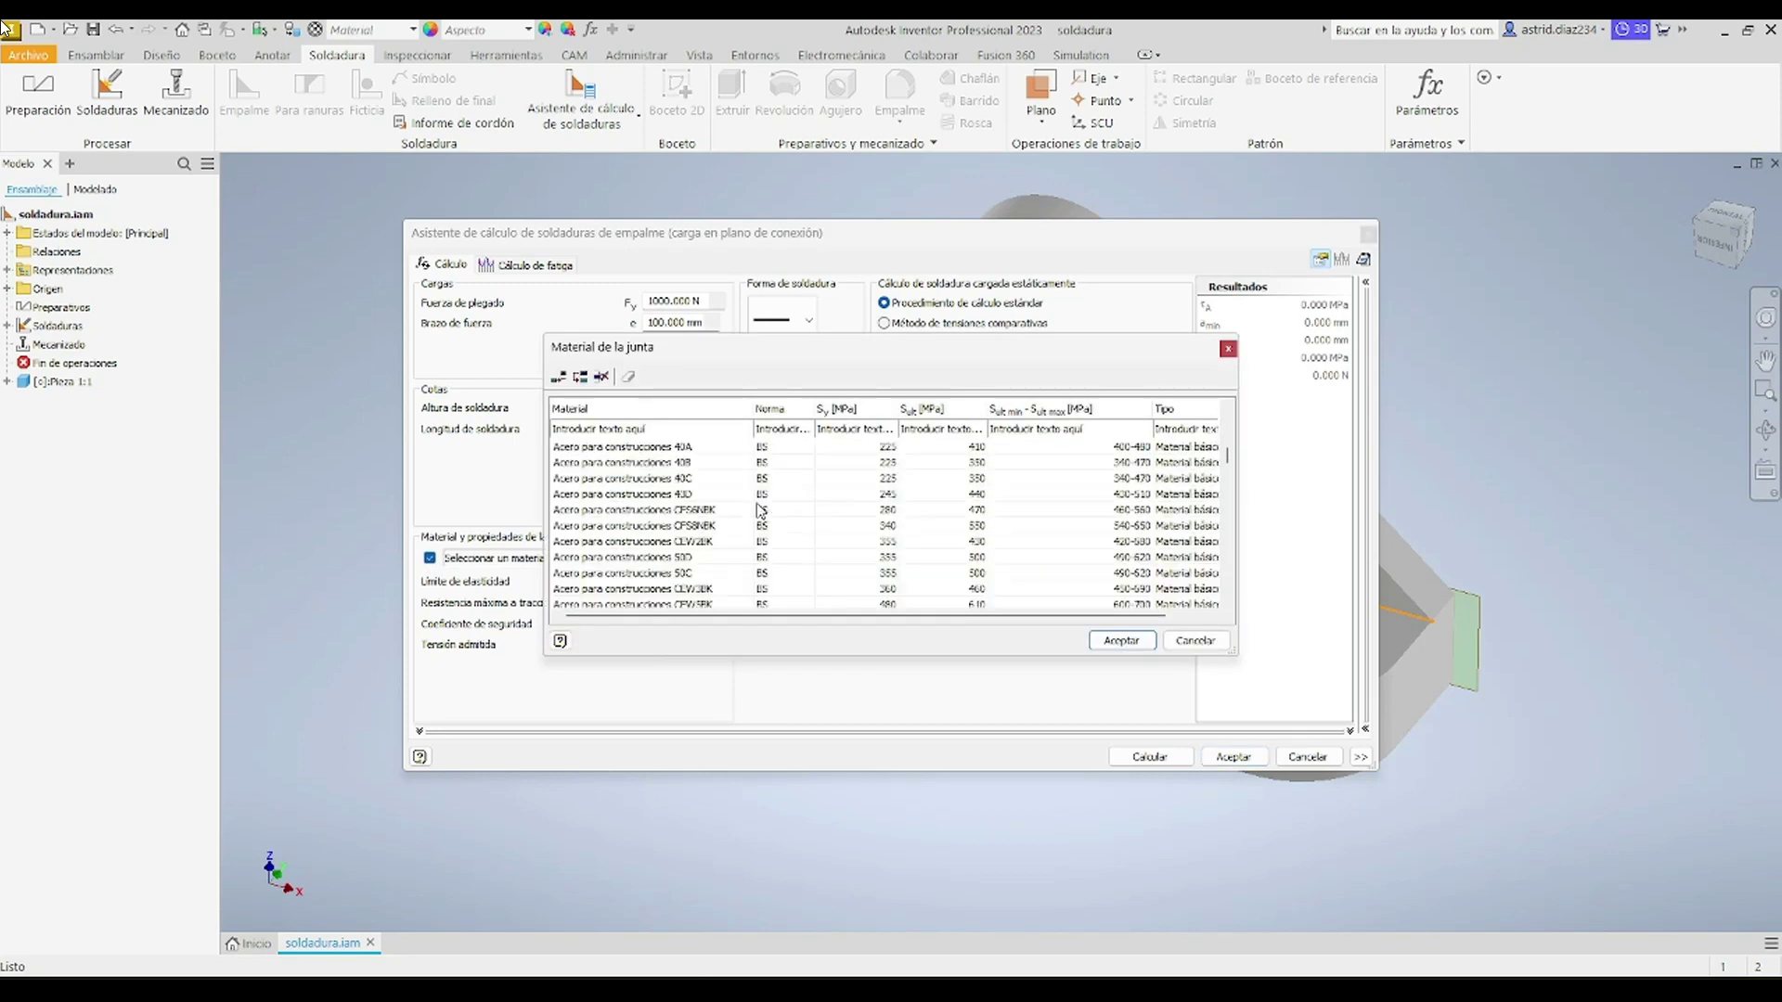
scroll(761, 510, "up", 5)
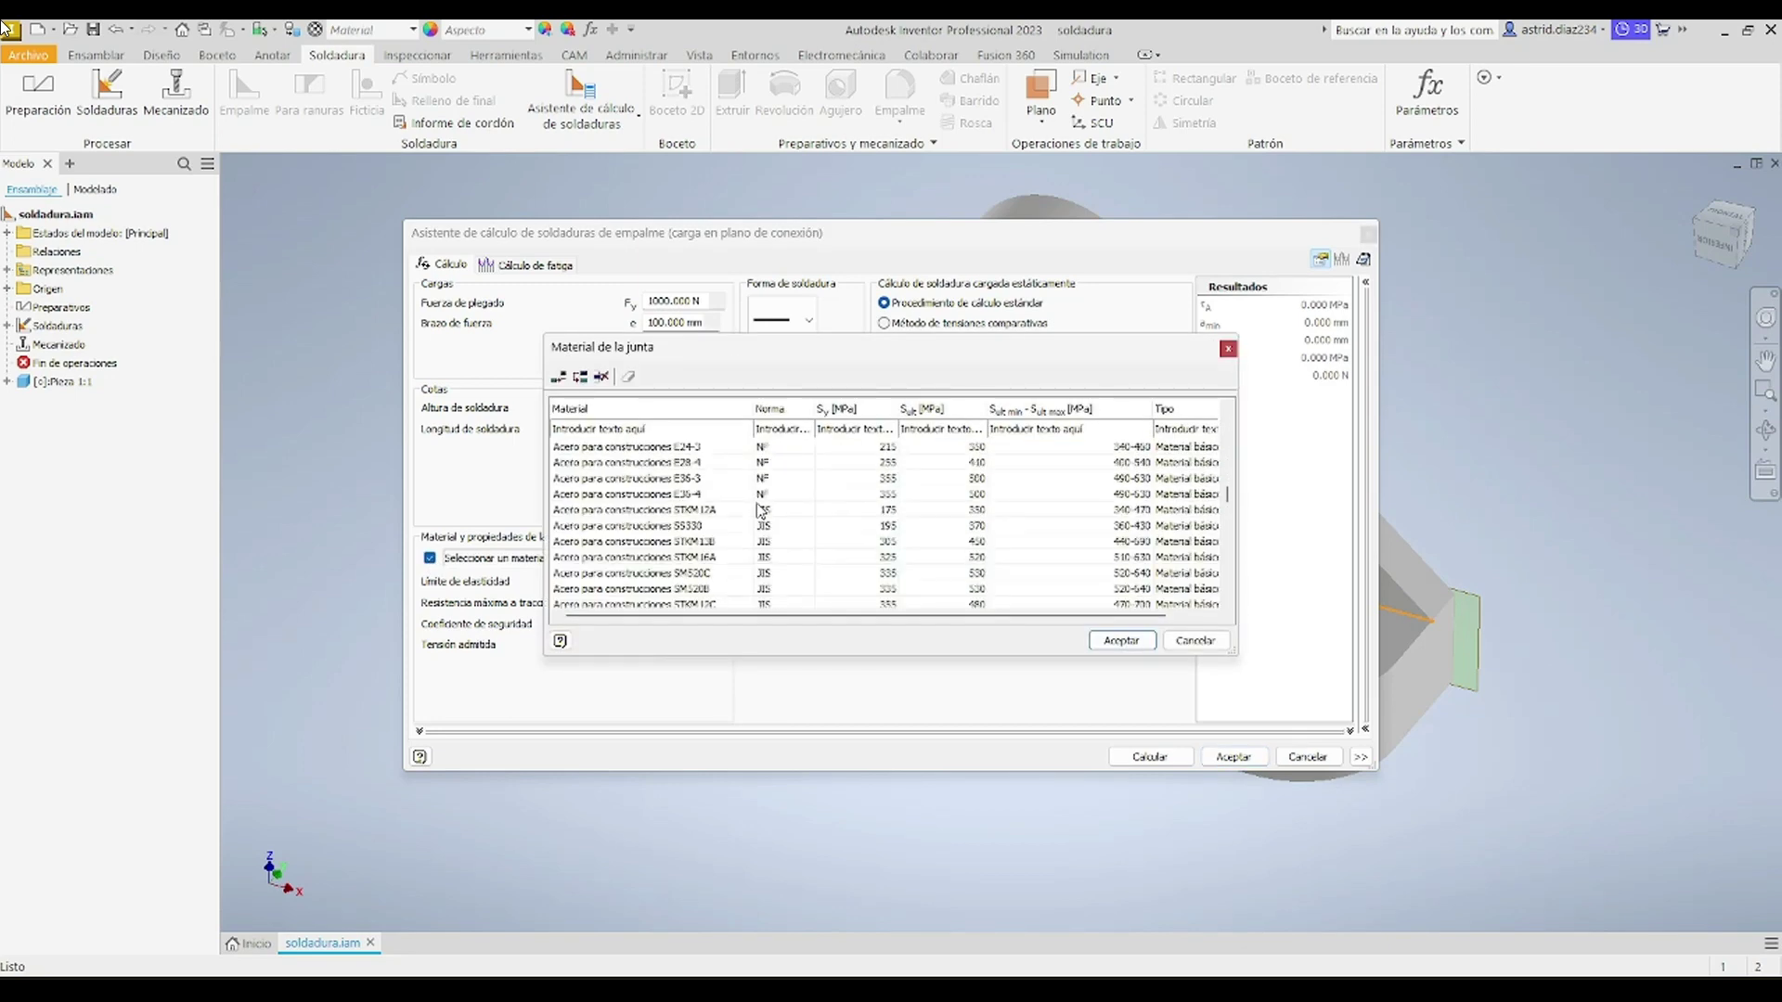
scroll(761, 510, "down", 3)
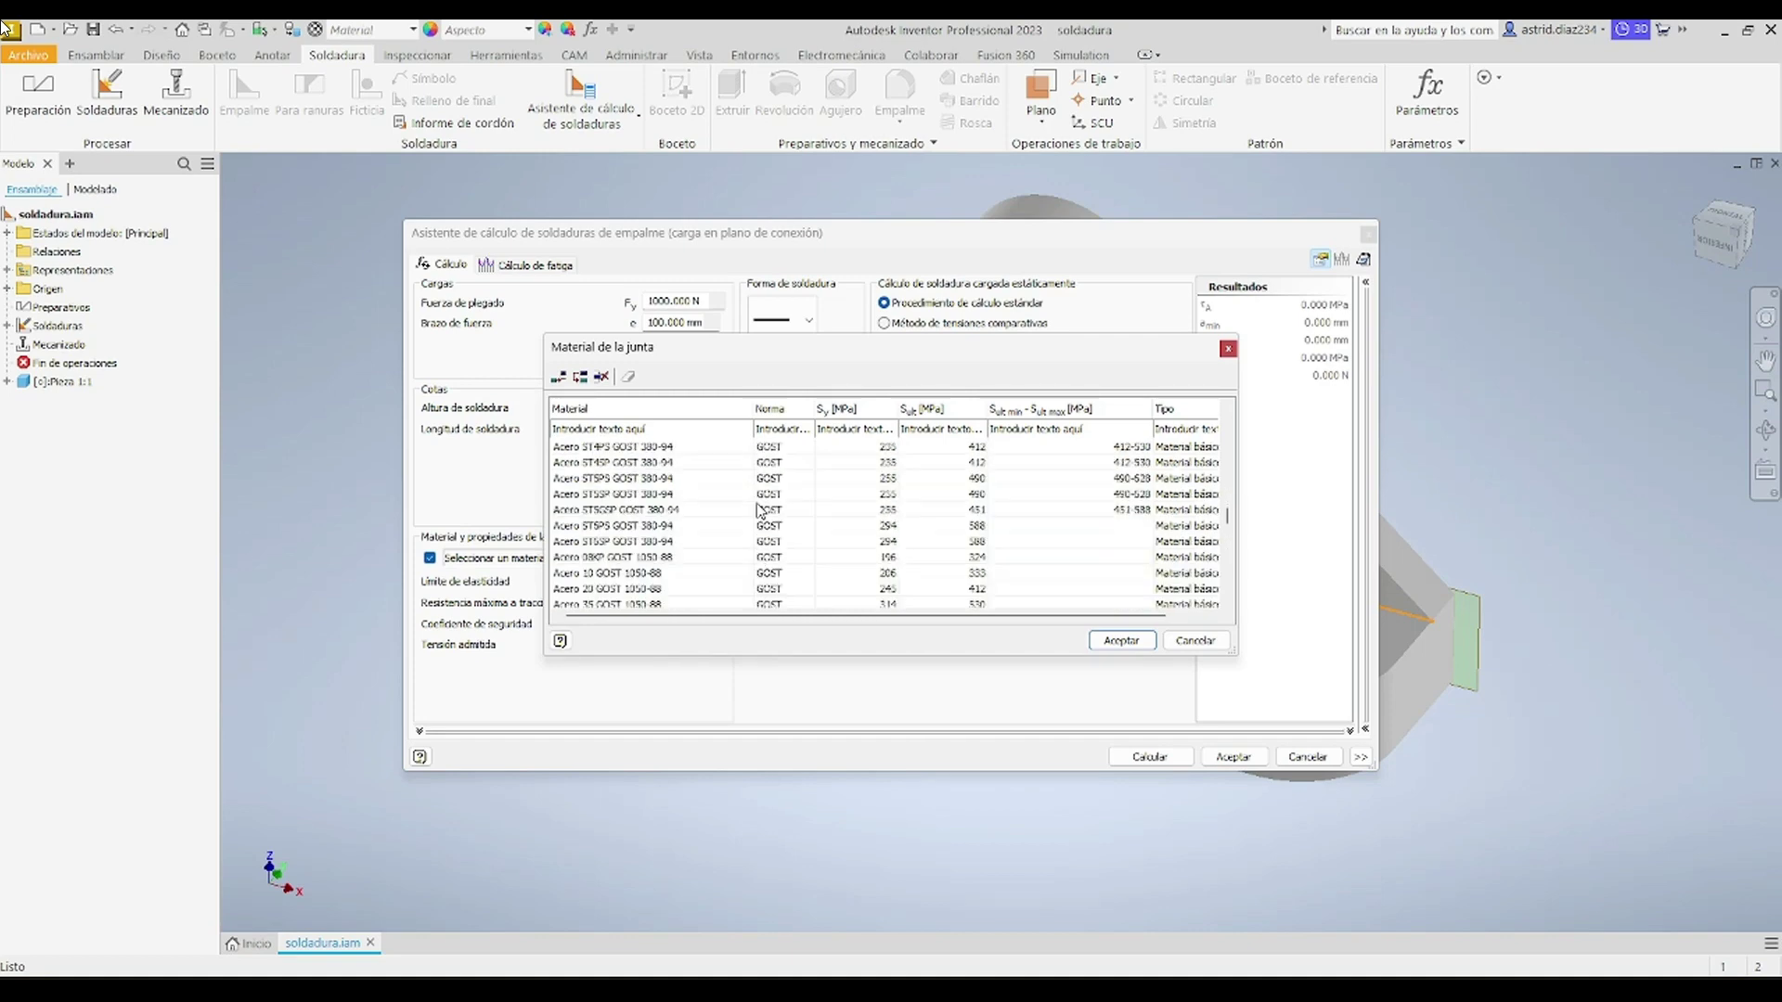
scroll(761, 509, "up", 3)
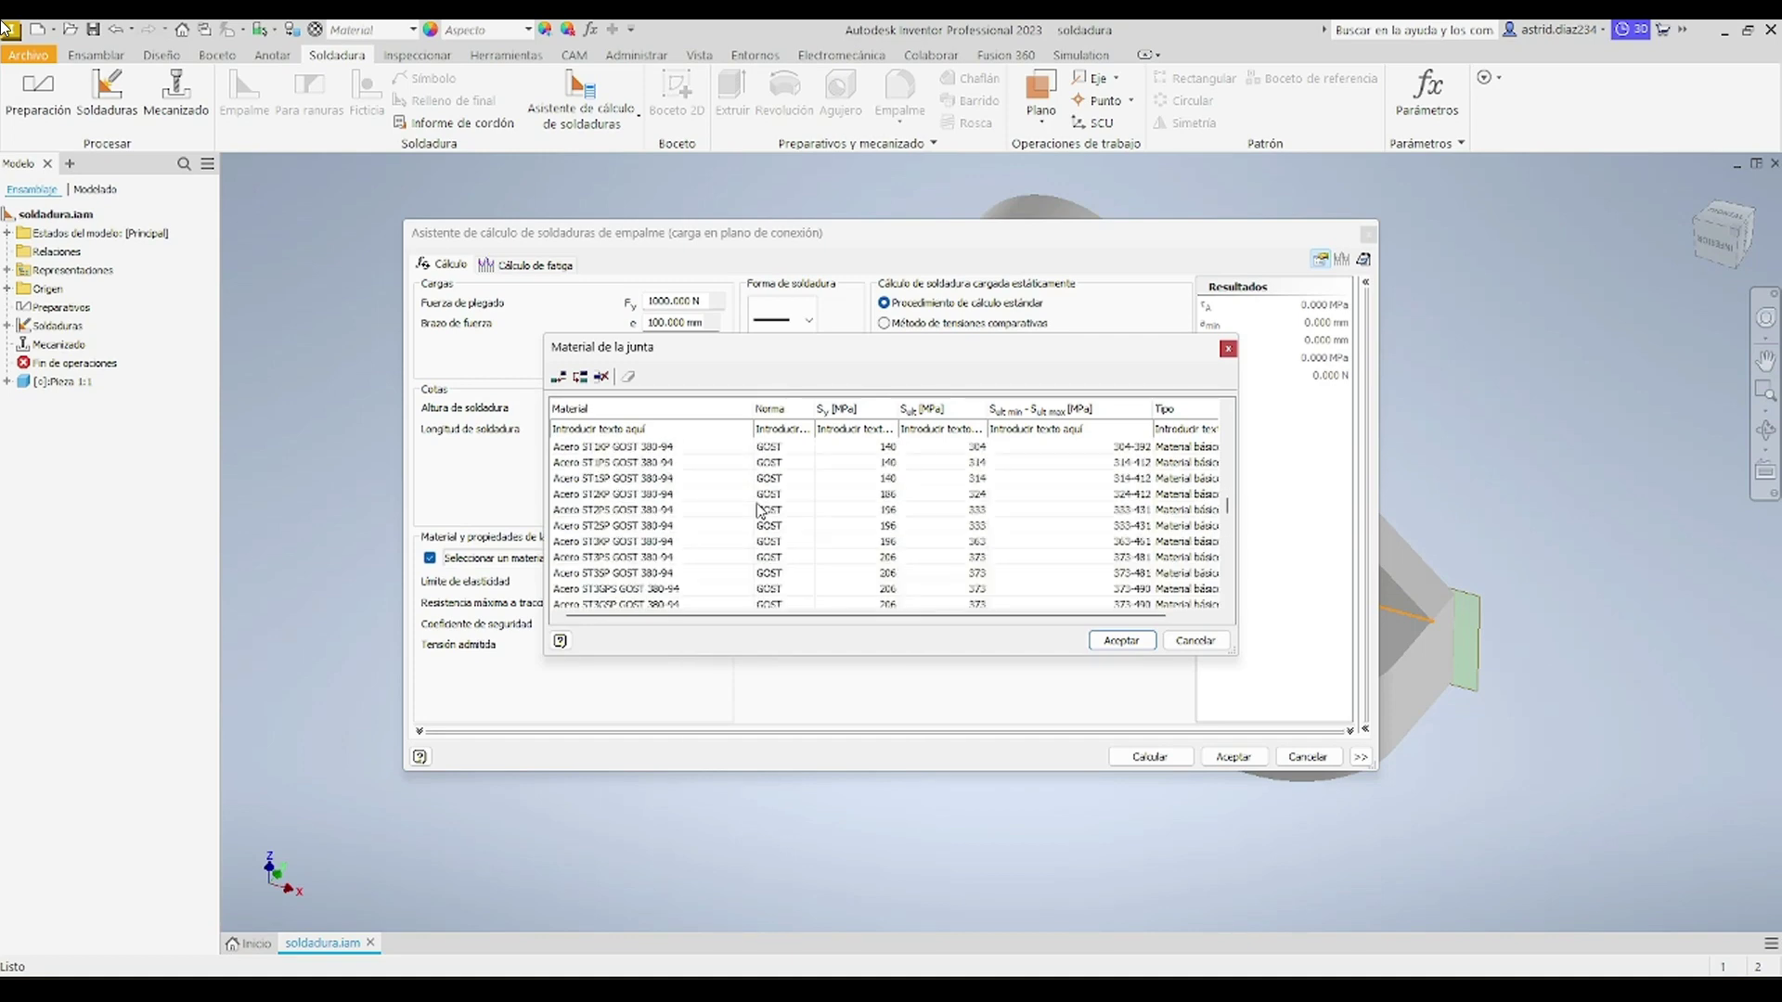
scroll(761, 509, "up", 3)
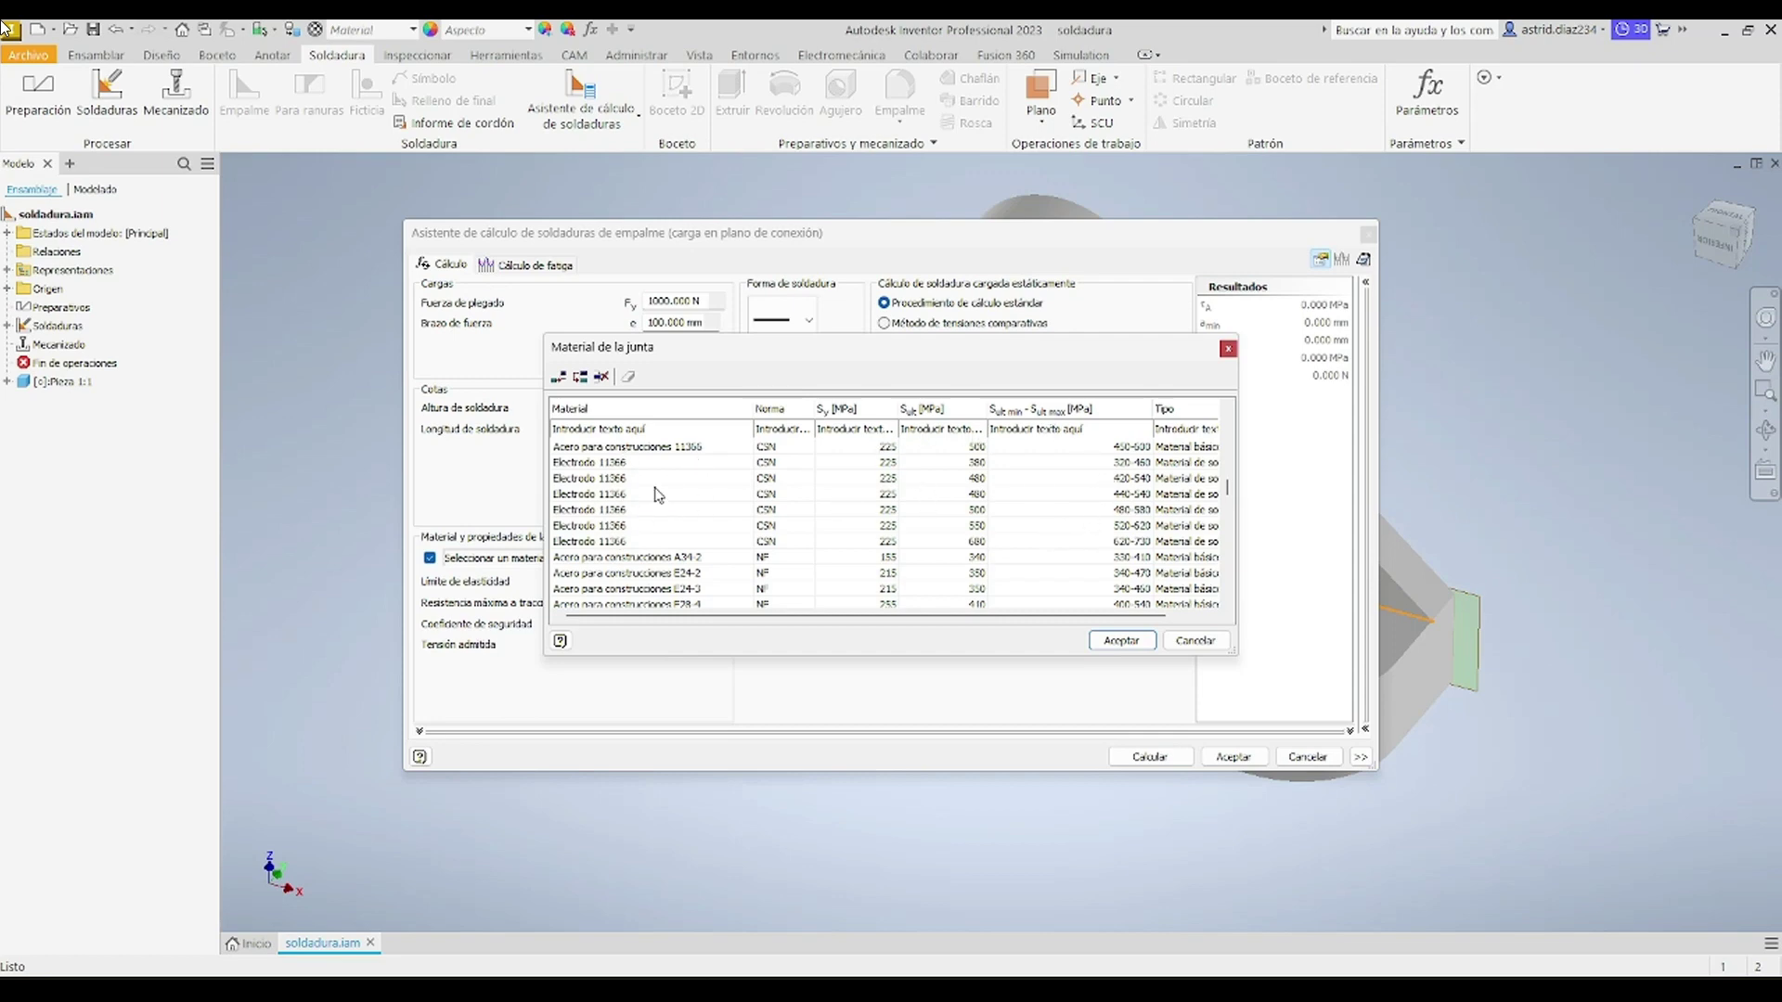
scroll(658, 495, "down", 5)
scroll(655, 505, "down", 5)
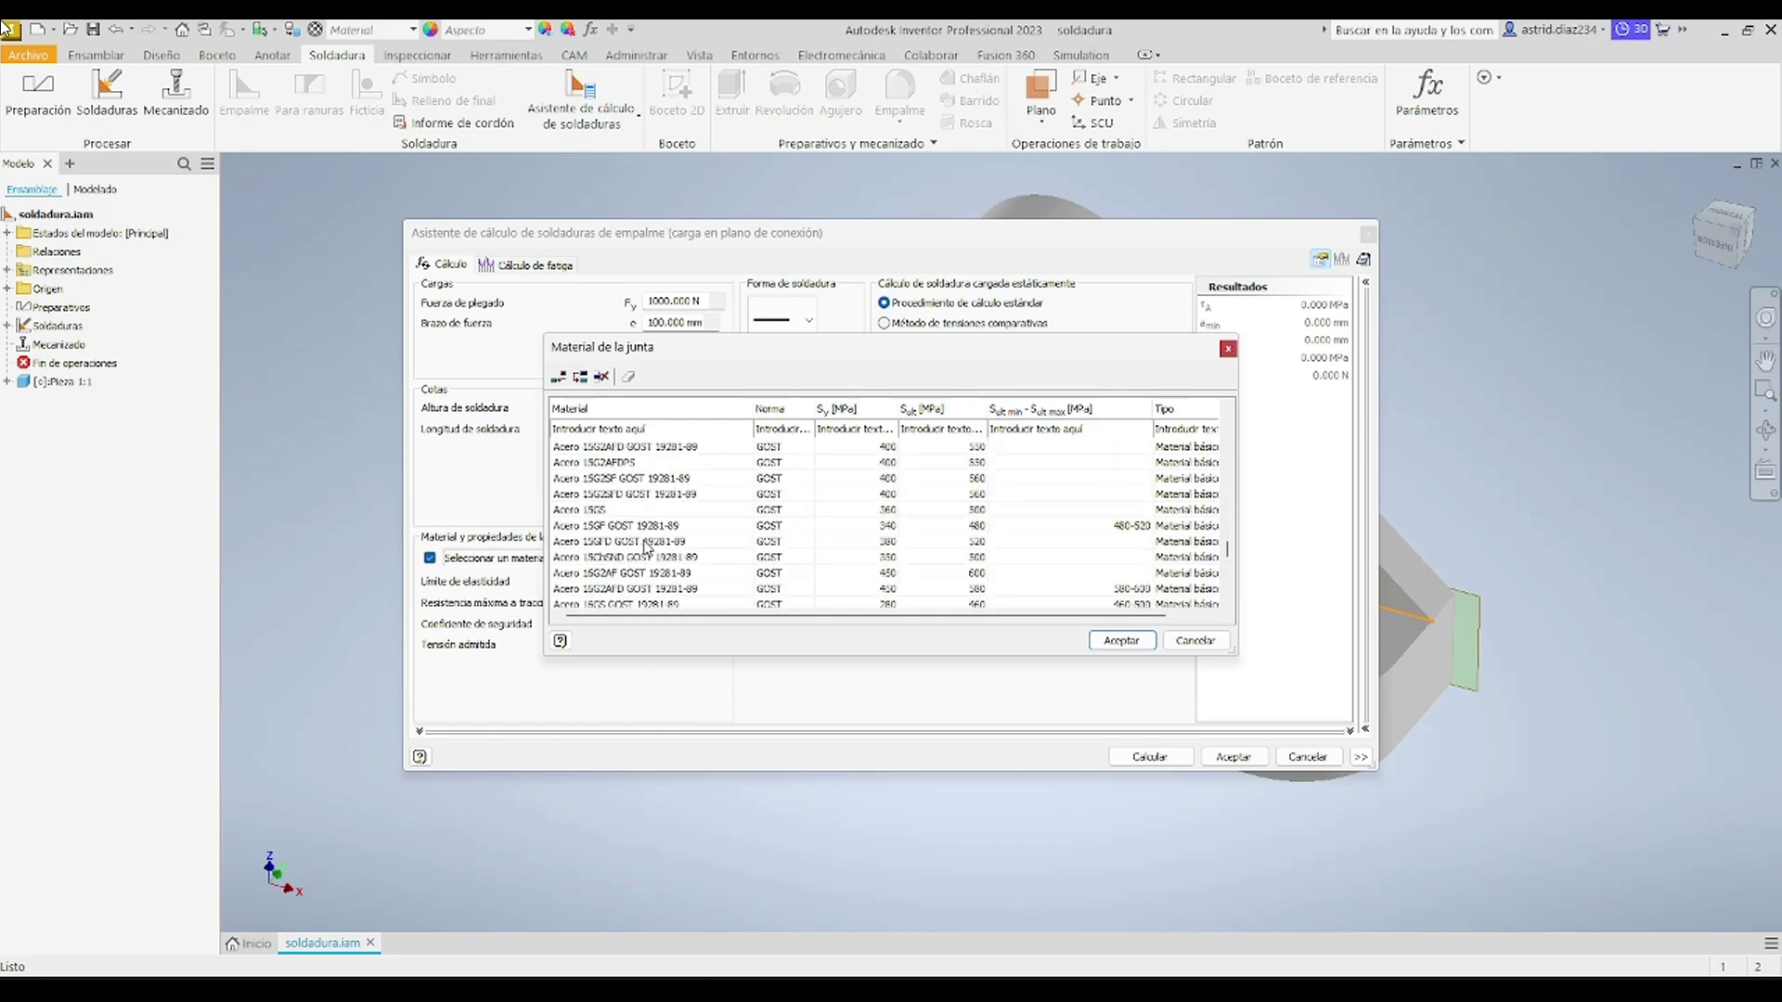
scroll(647, 547, "down", 5)
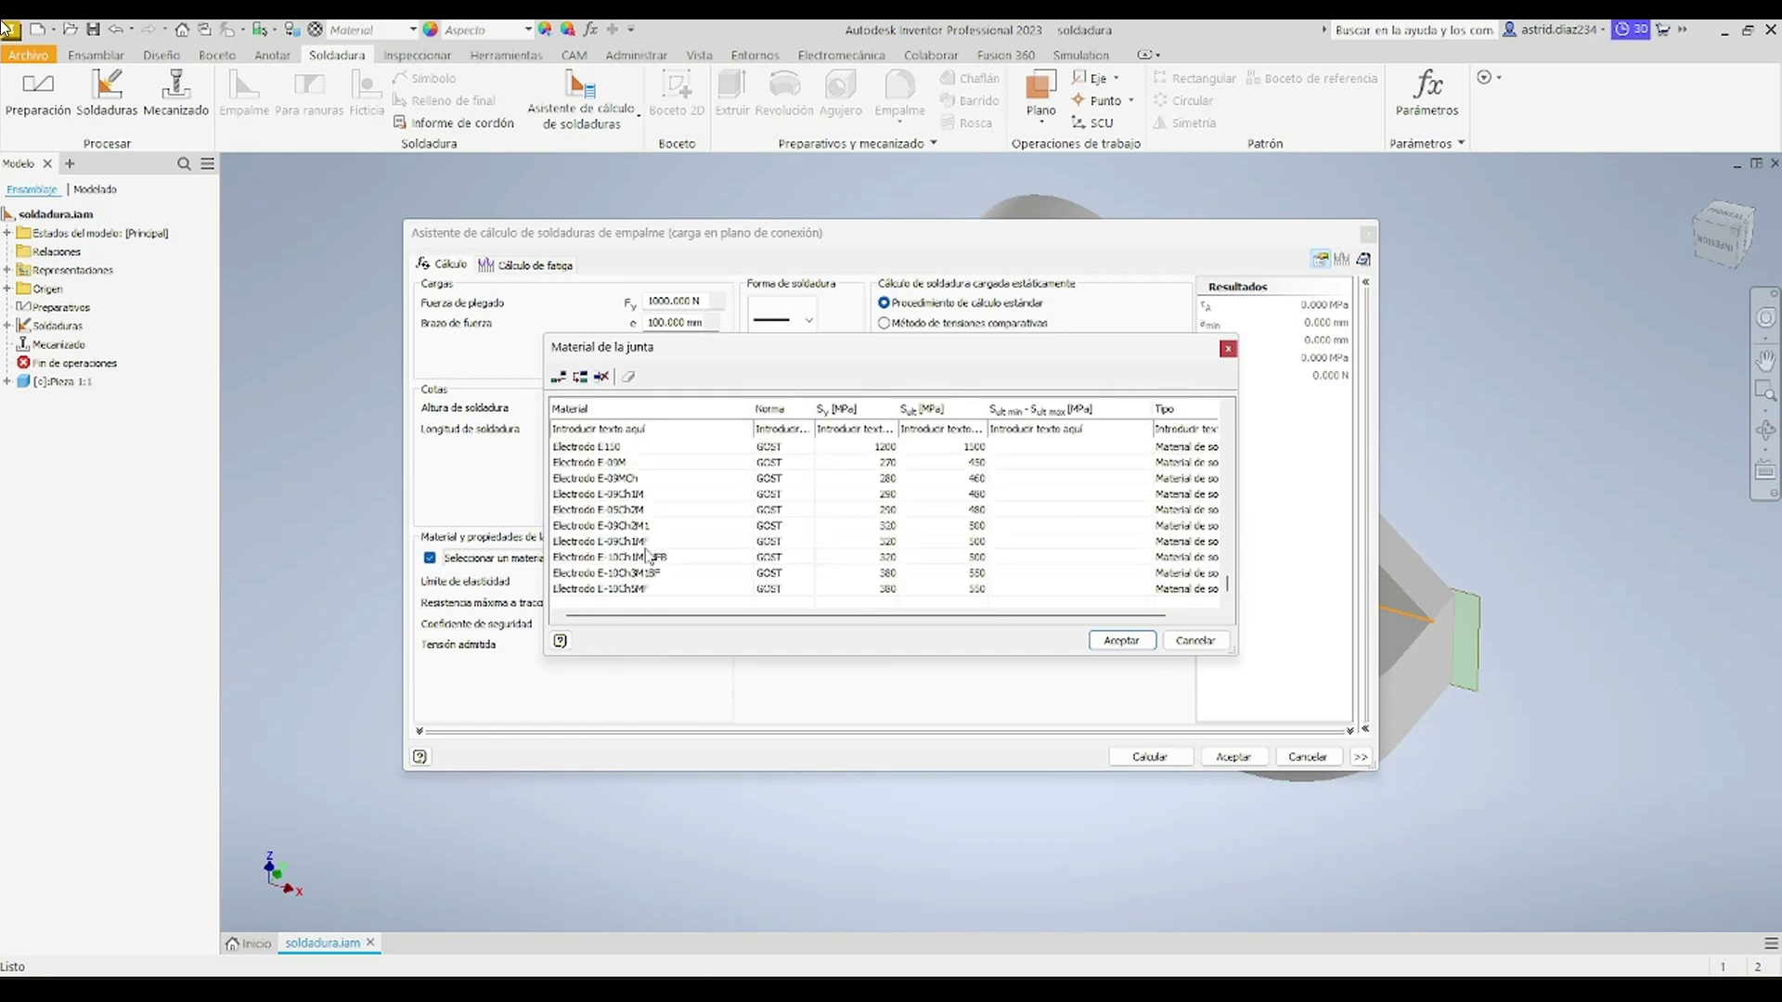
scroll(647, 554, "up", 10)
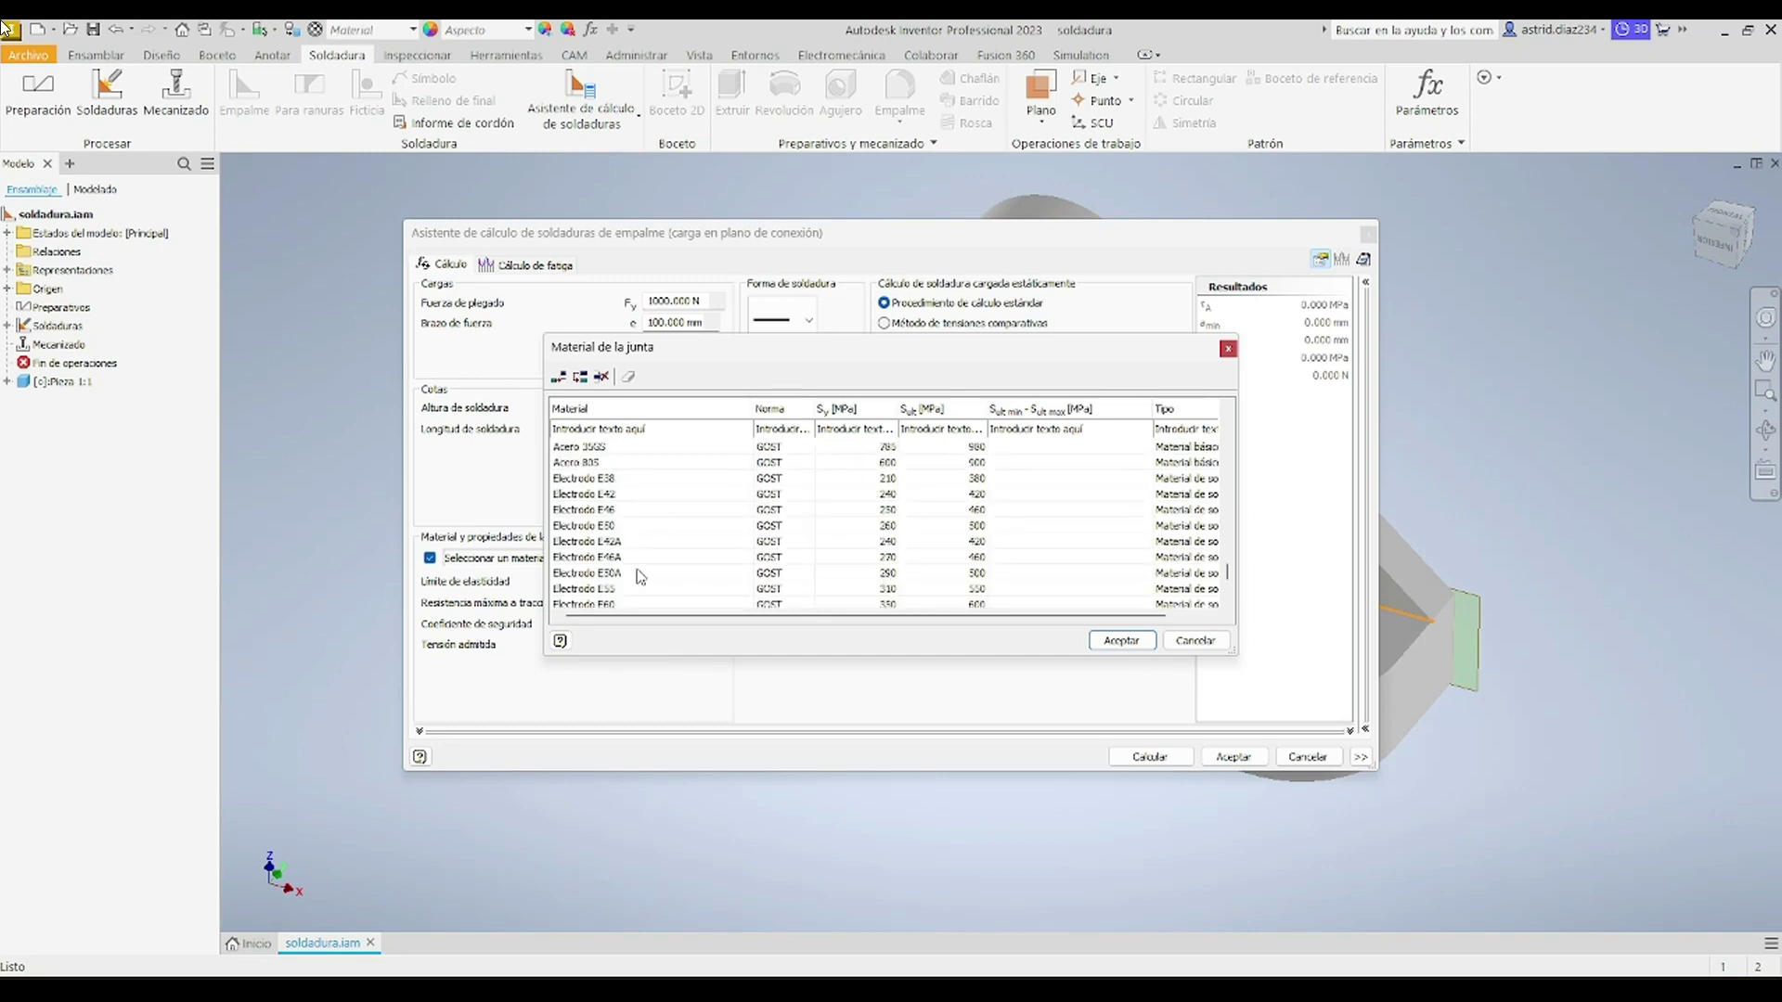
scroll(633, 554, "up", 10)
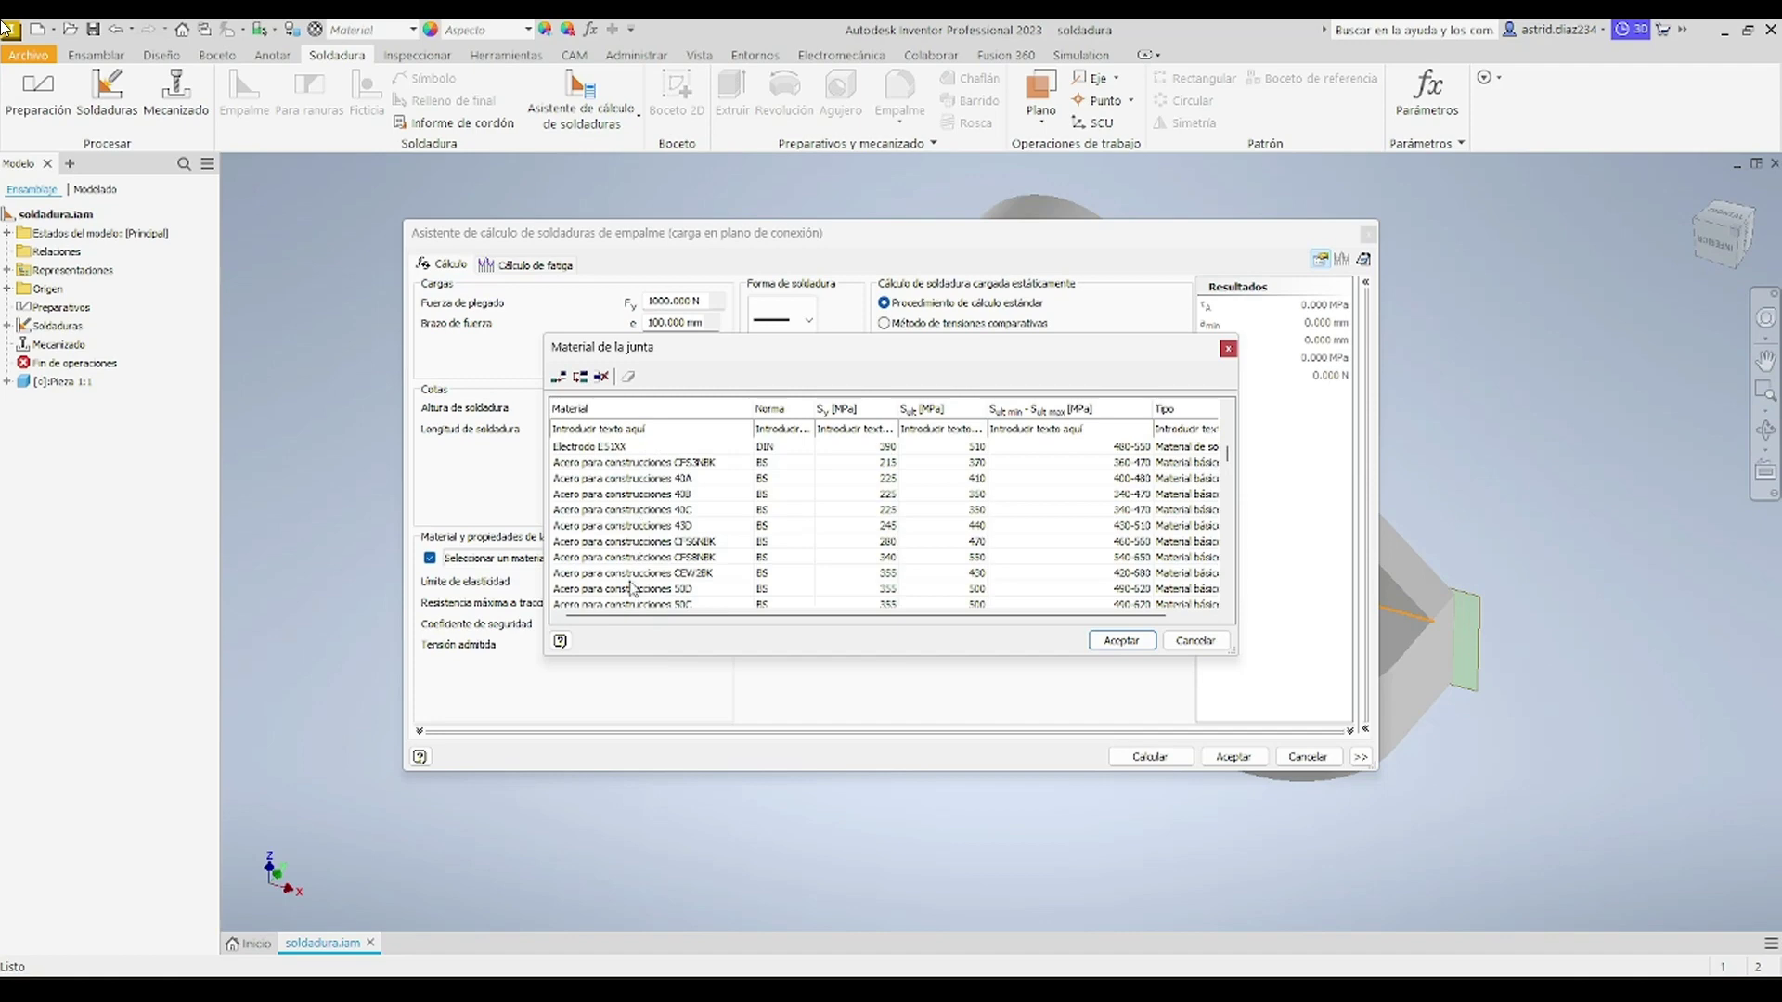
scroll(629, 542, "down", 2)
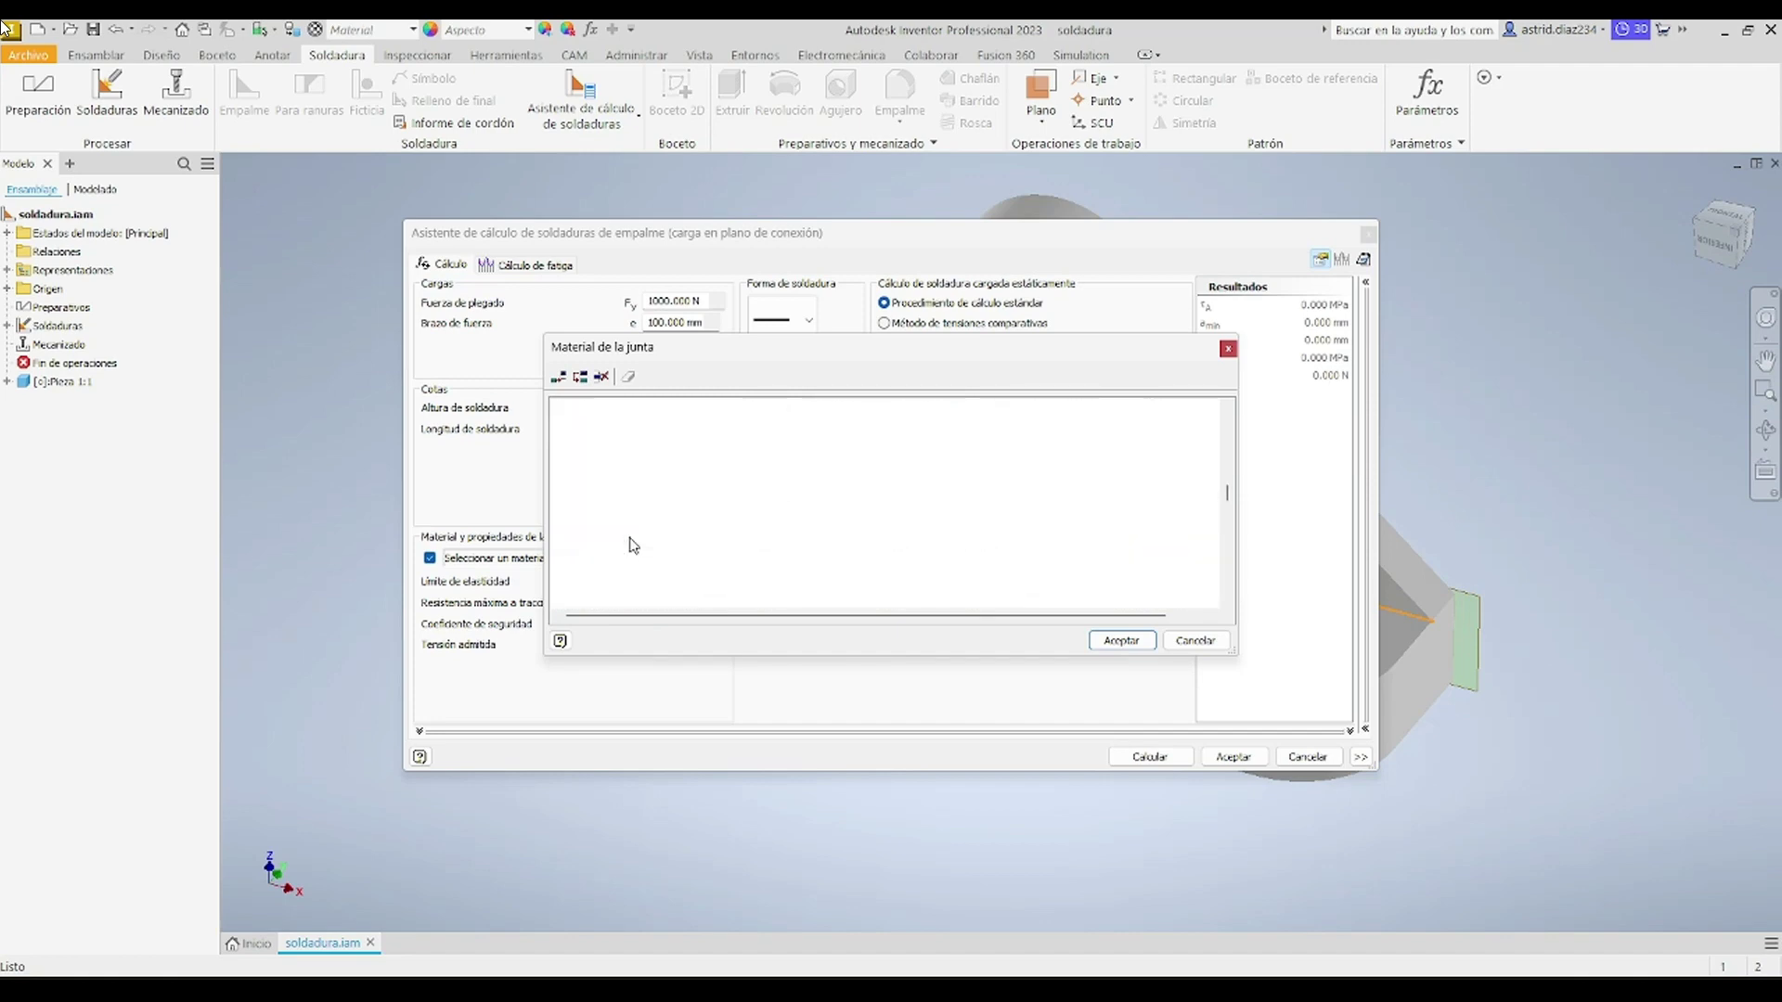
scroll(627, 543, "up", 15)
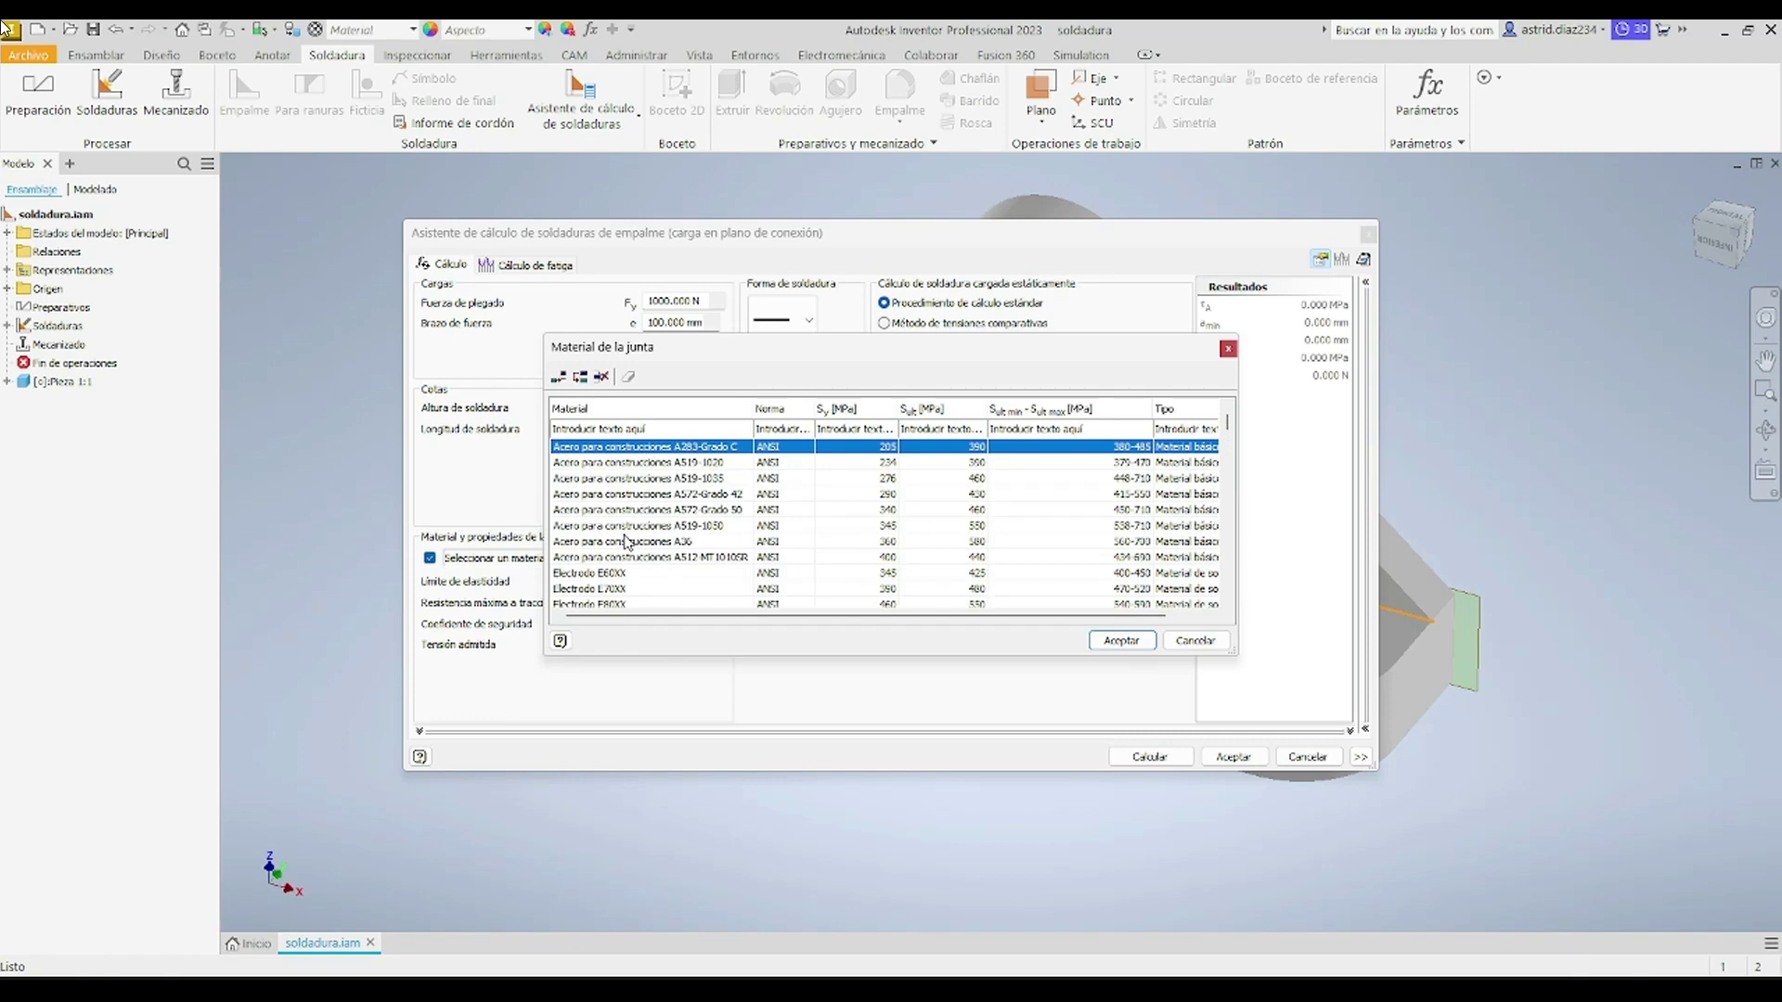
Step: Add a new row to the joint material list and name the material Aluminio
left_click(559, 377)
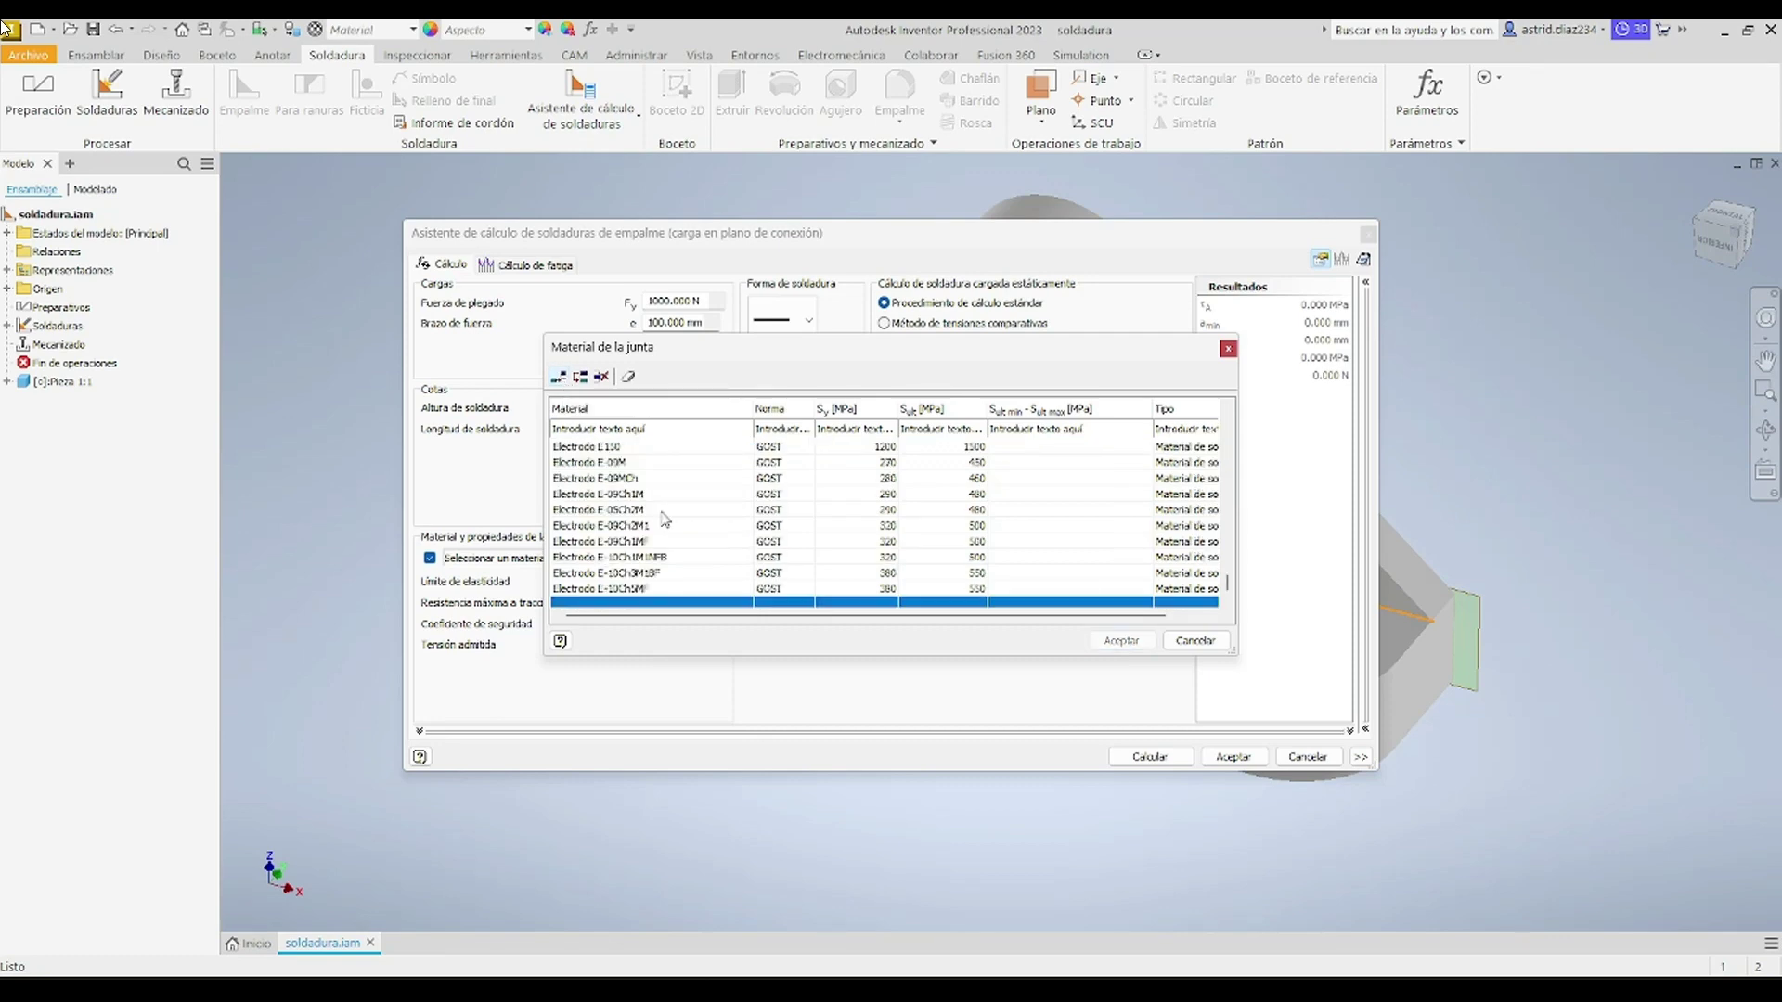
left_click(694, 601)
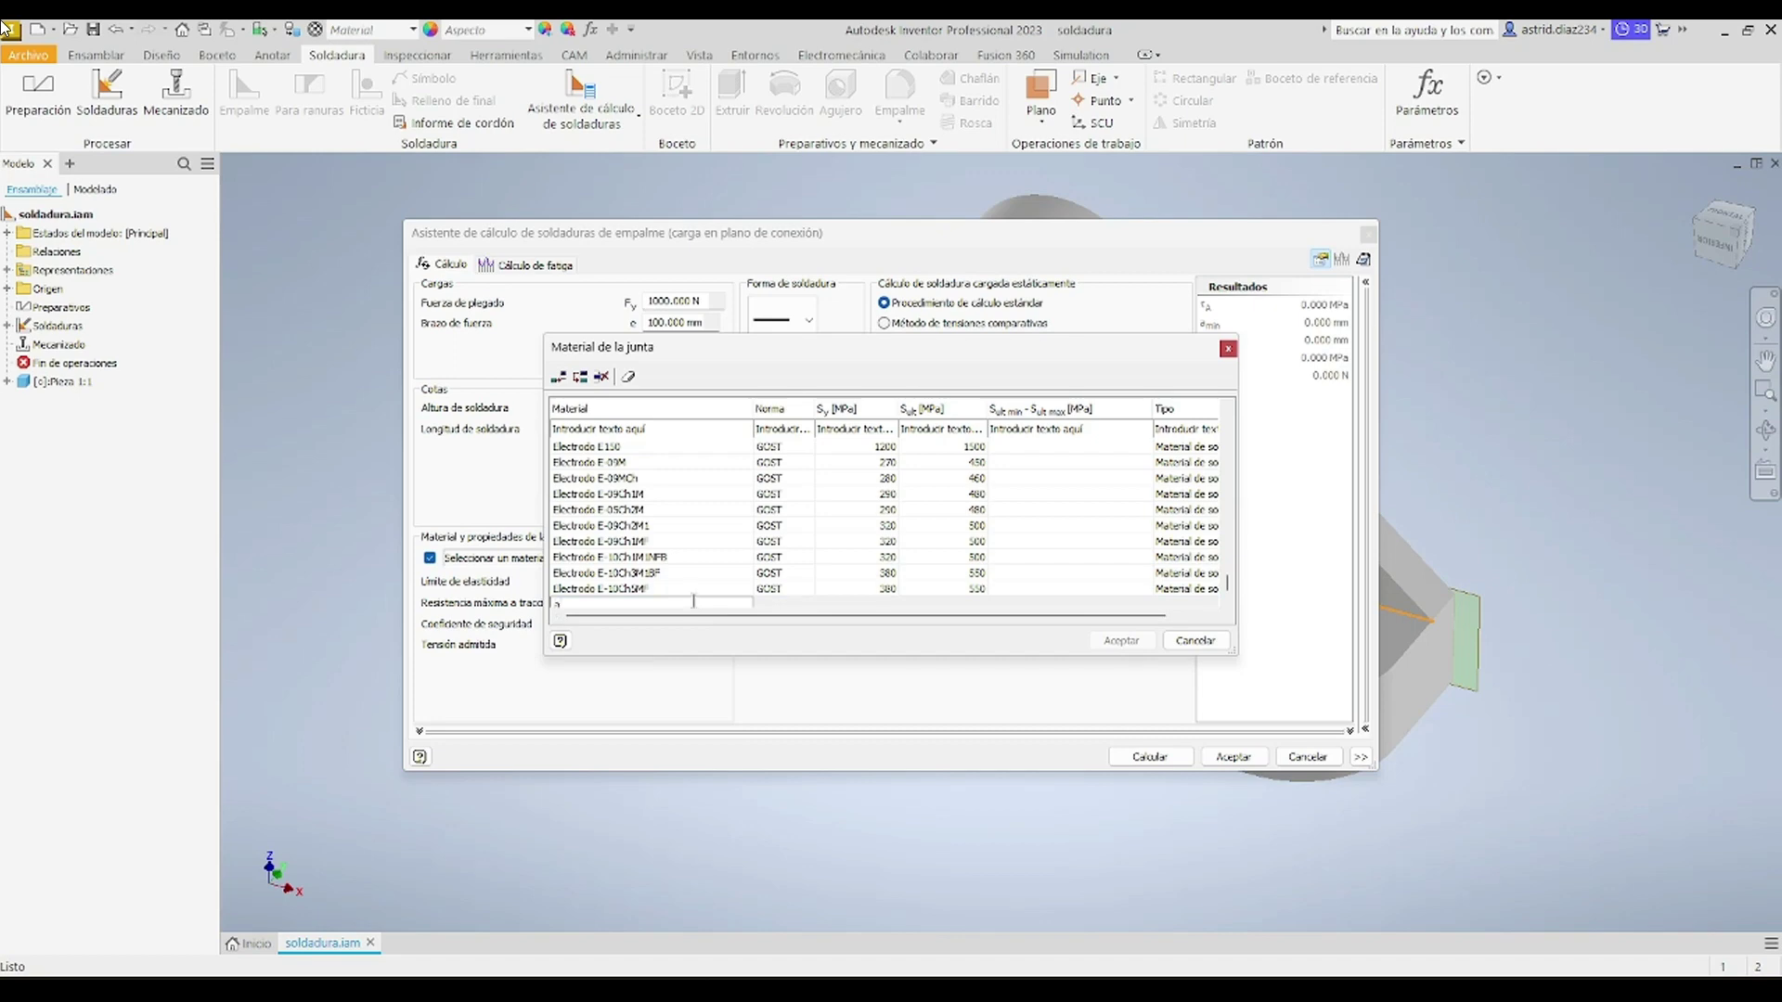
scroll(693, 602, "down", 1)
left_click(694, 588)
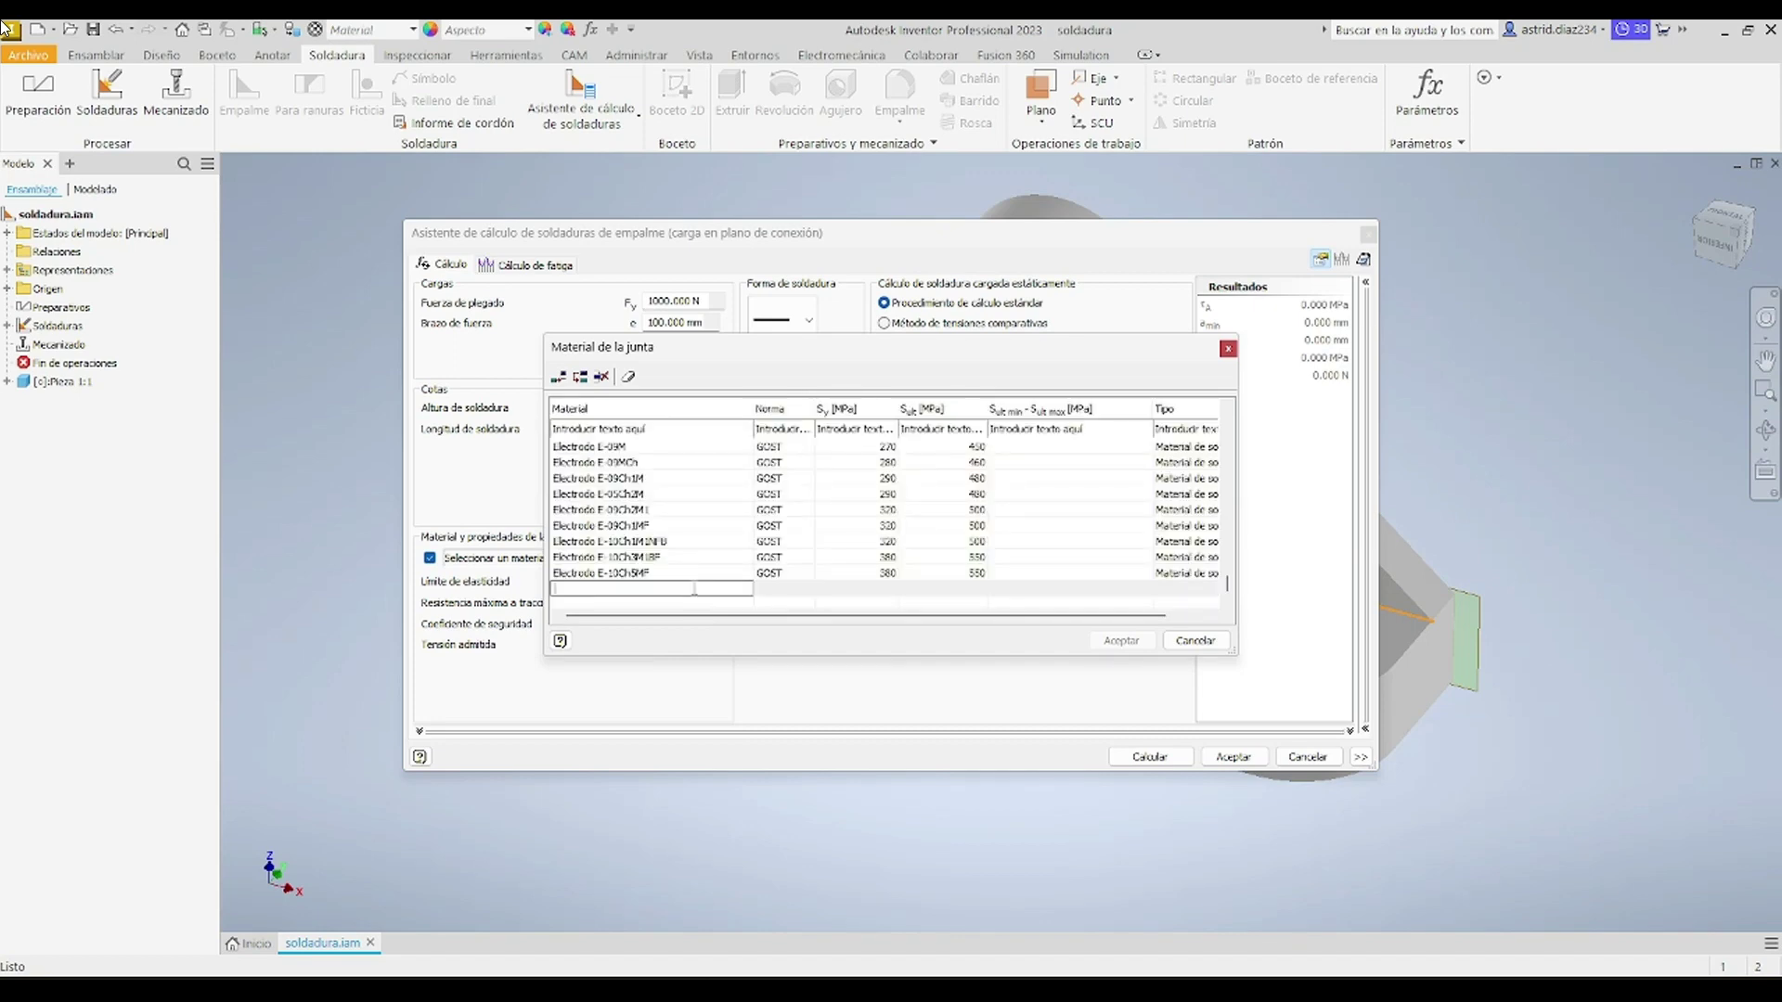
key("Caps_Lock")
type("A")
key("Caps_Lock")
type("lum")
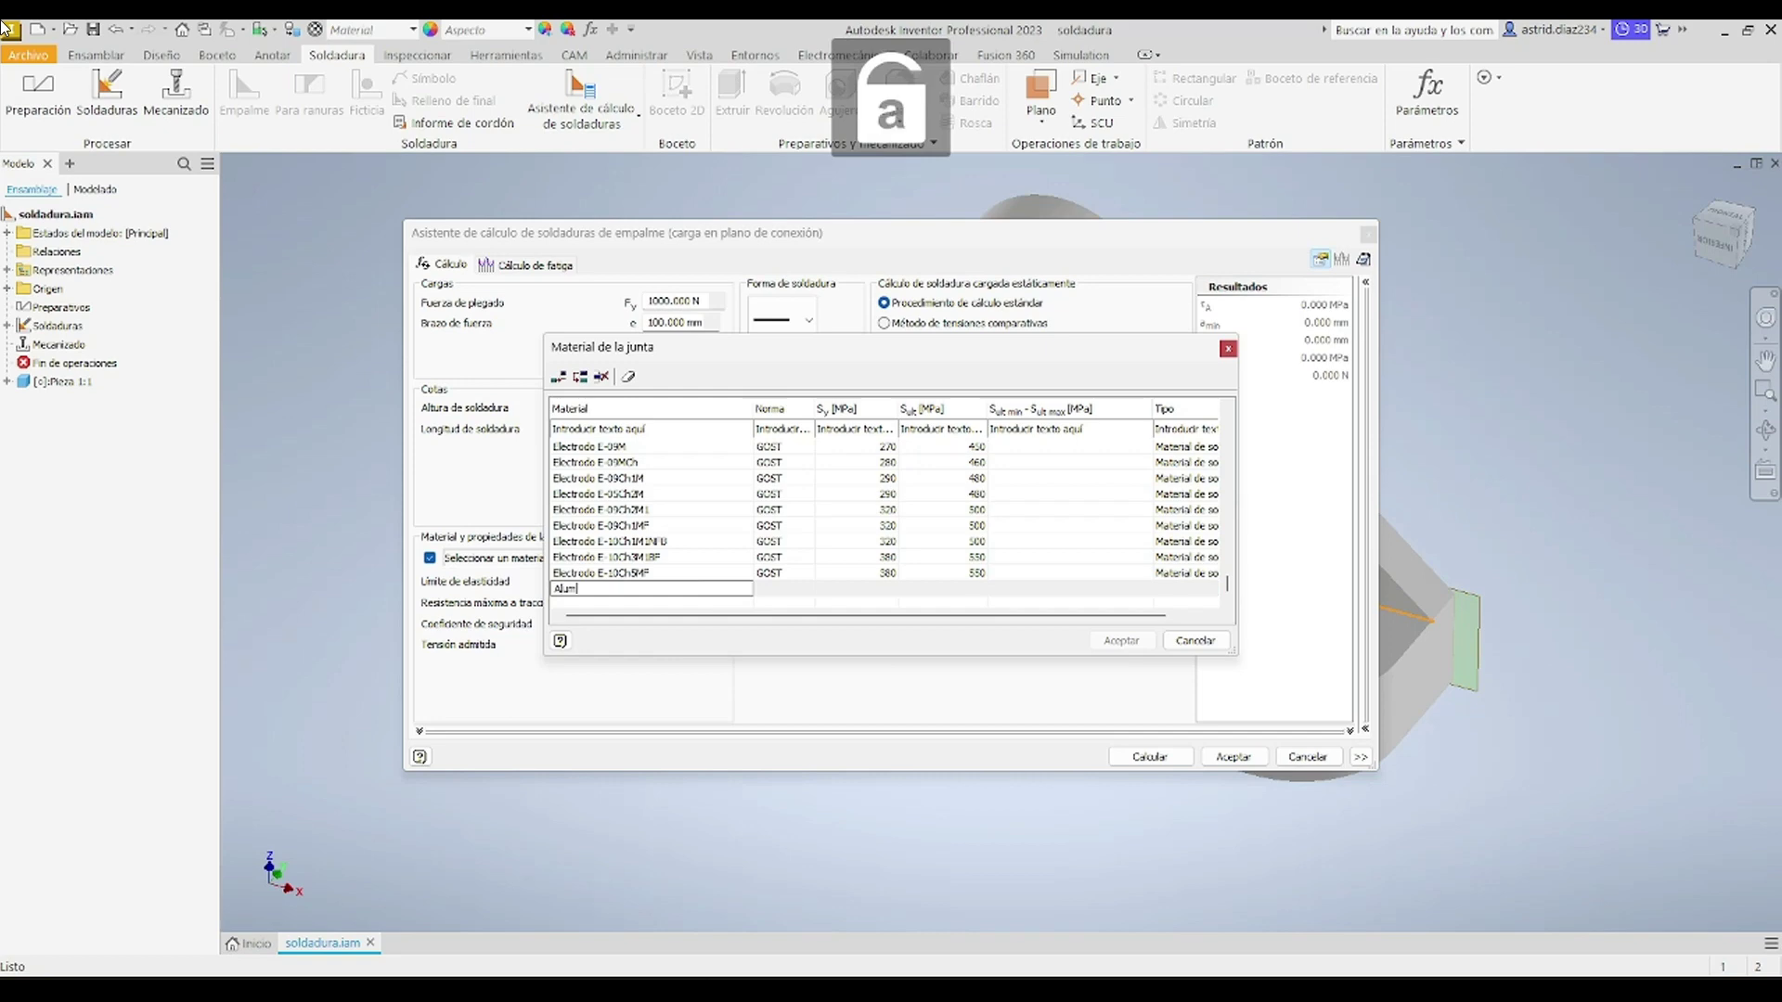
type("nio")
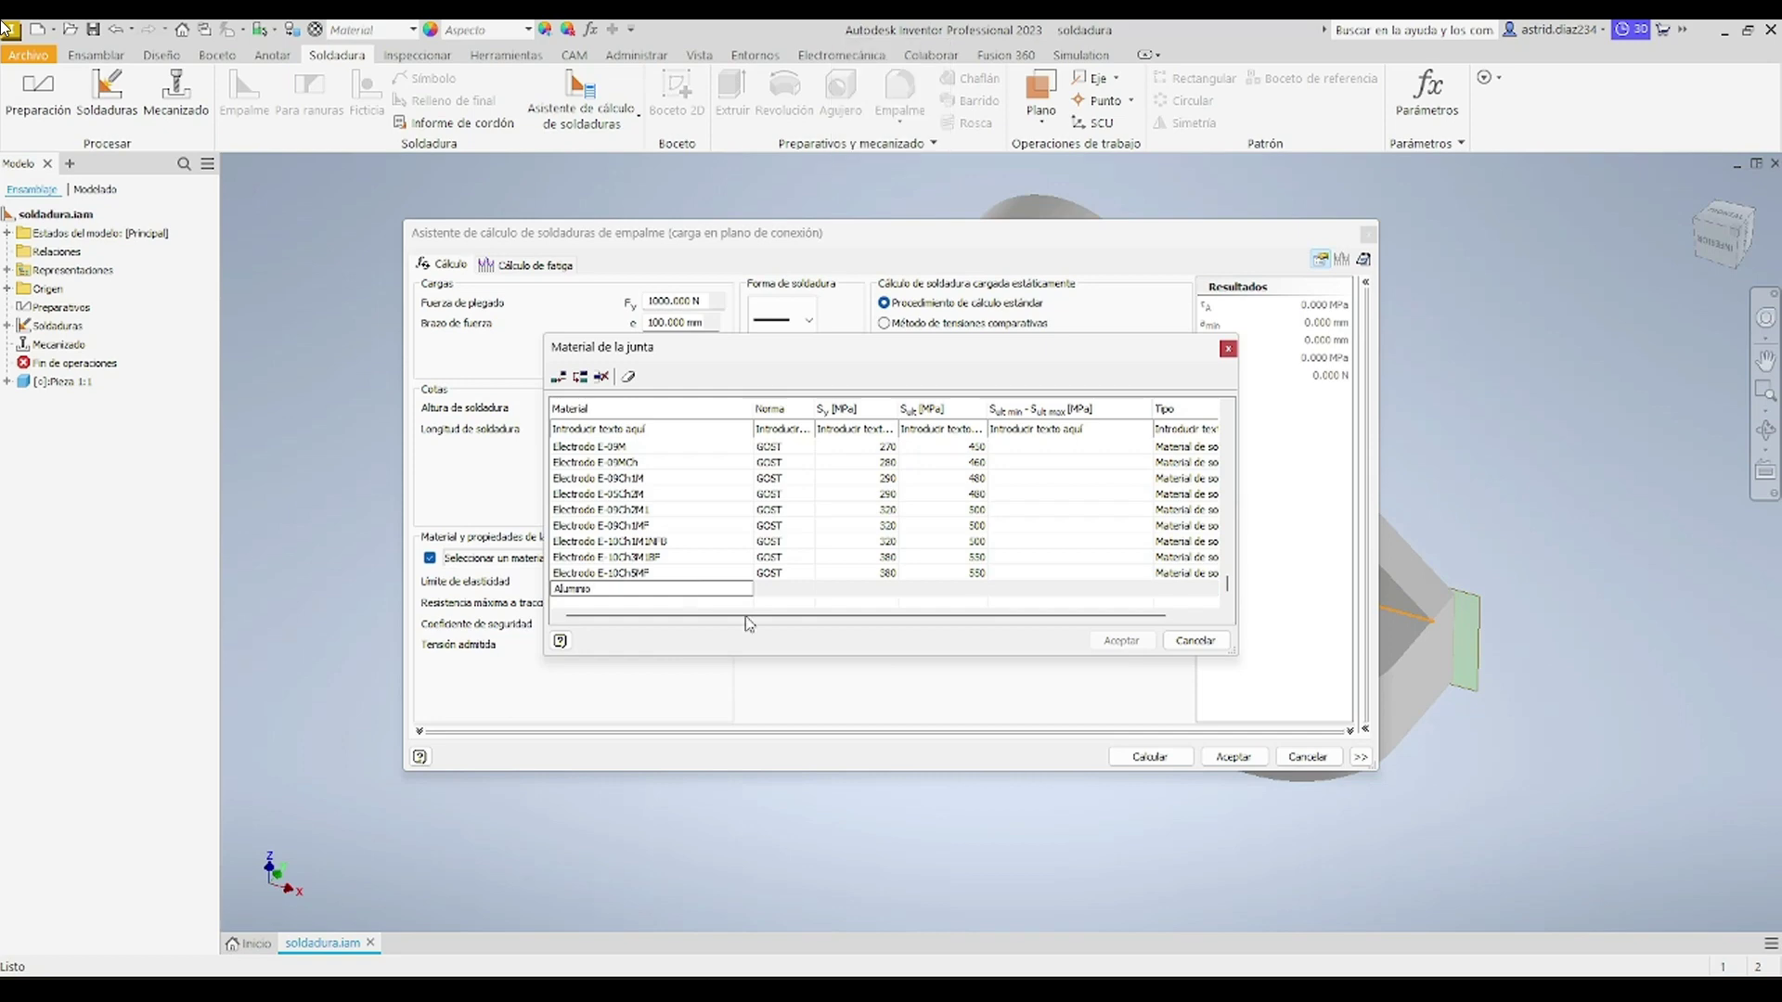
left_click(840, 590)
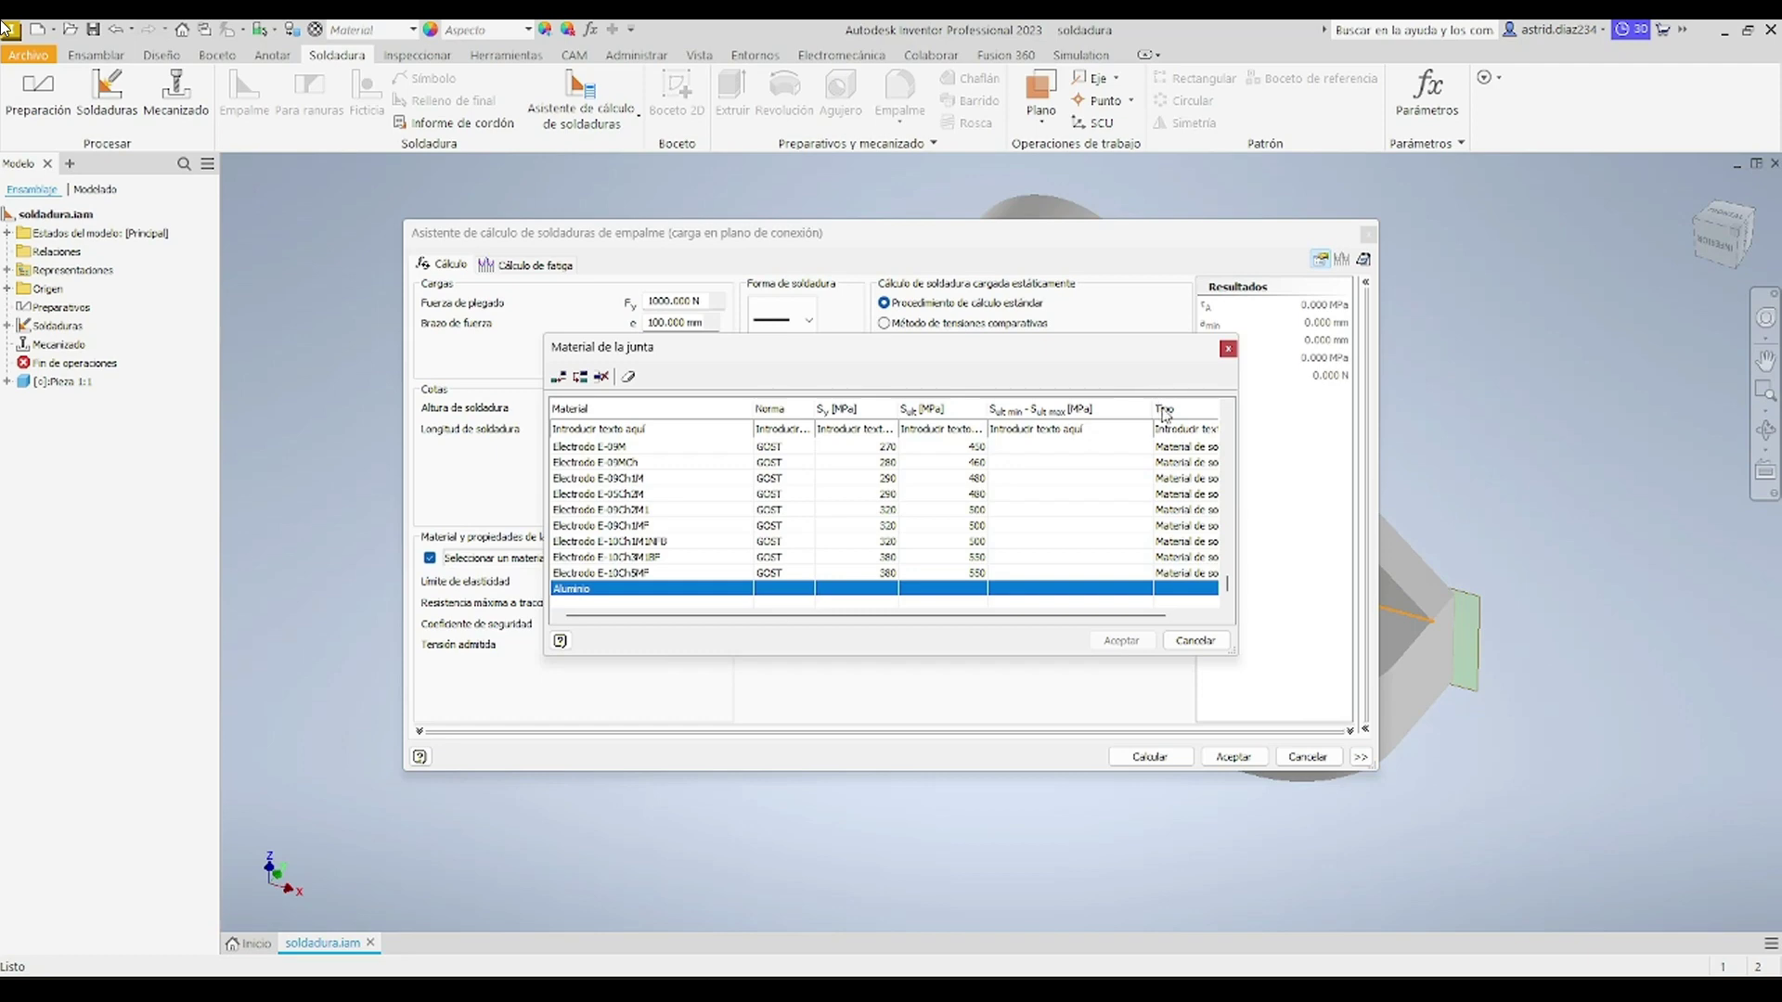
Step: Choose the ANSI material Electrodo E60XX as the joint material
left_click_drag(1166, 616, 1026, 614)
left_click_drag(1227, 585, 1238, 447)
scroll(733, 478, "up", 5)
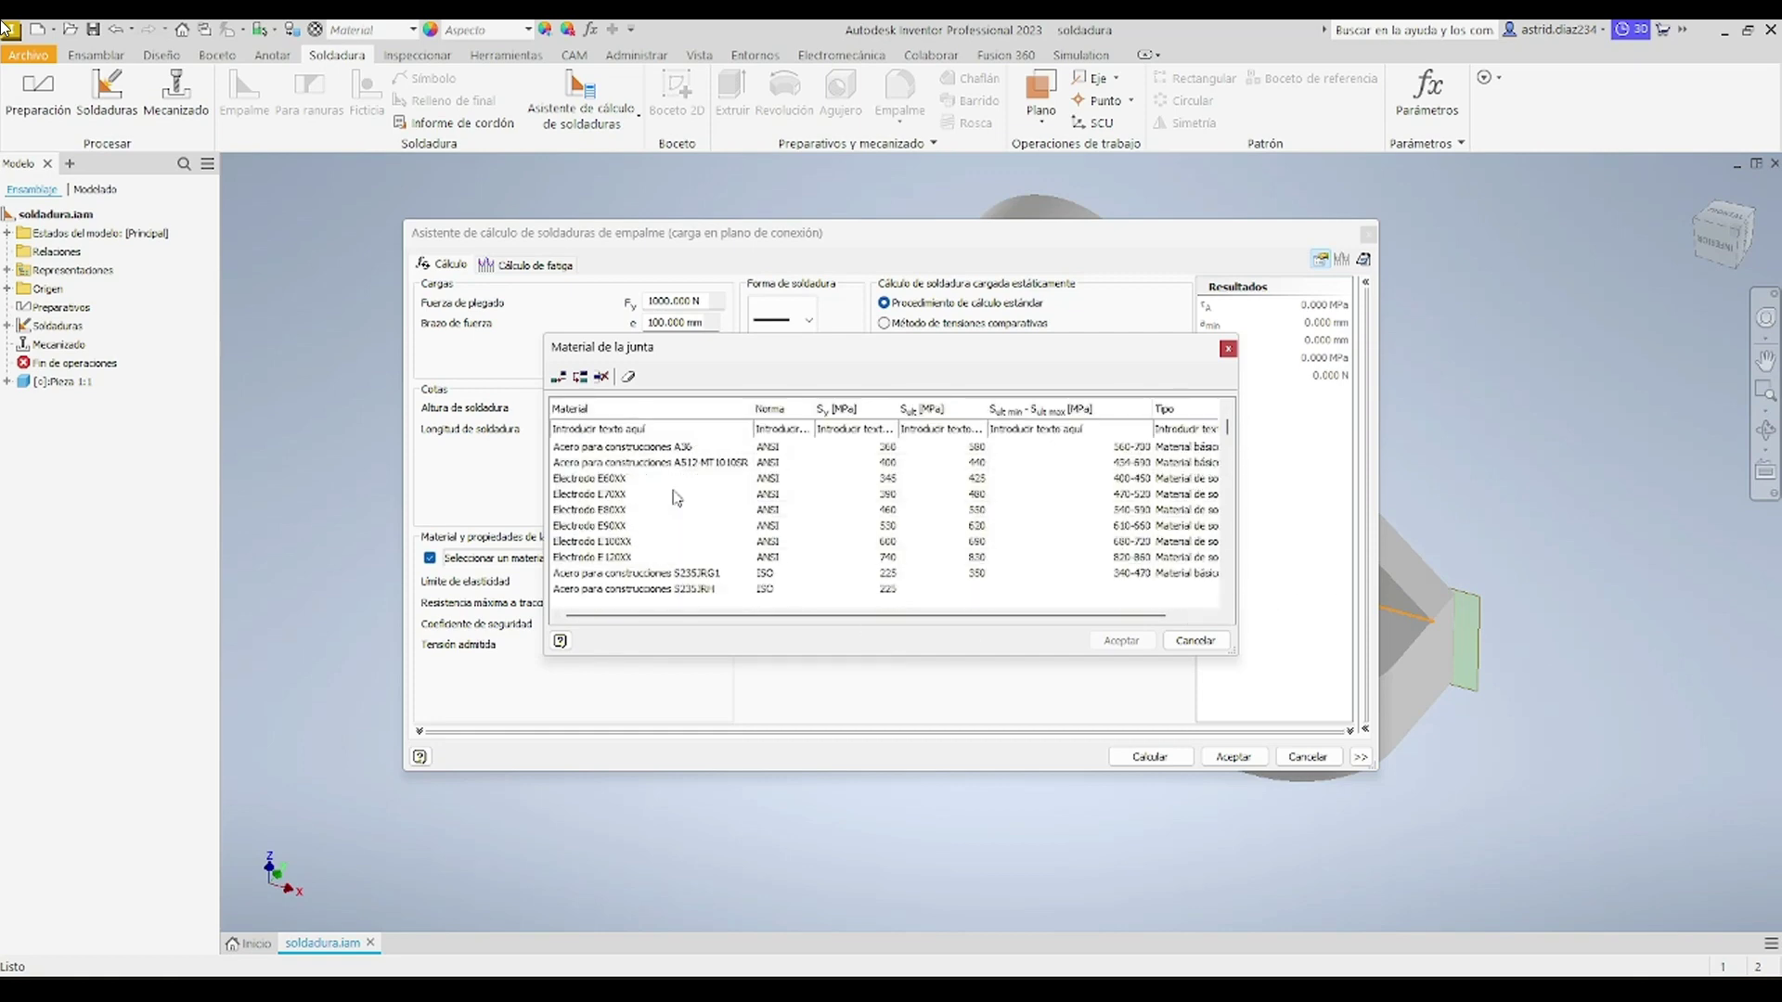
scroll(676, 498, "up", 1)
left_click(647, 526)
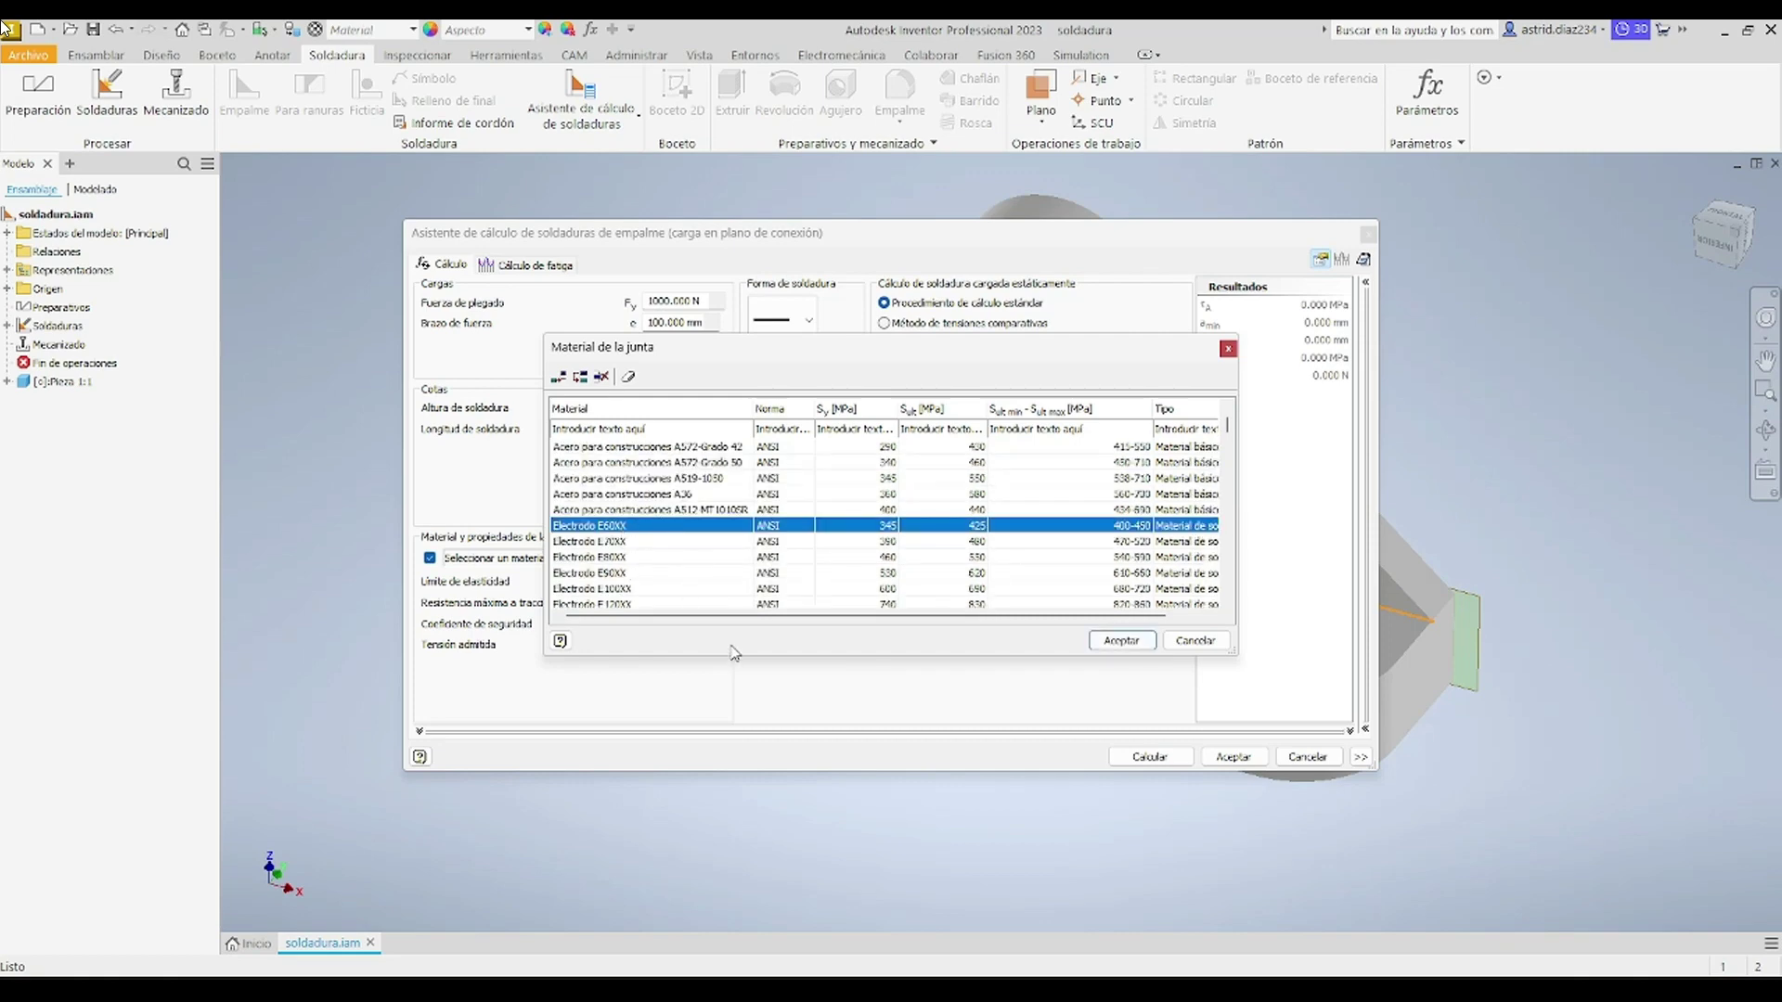
left_click(1123, 641)
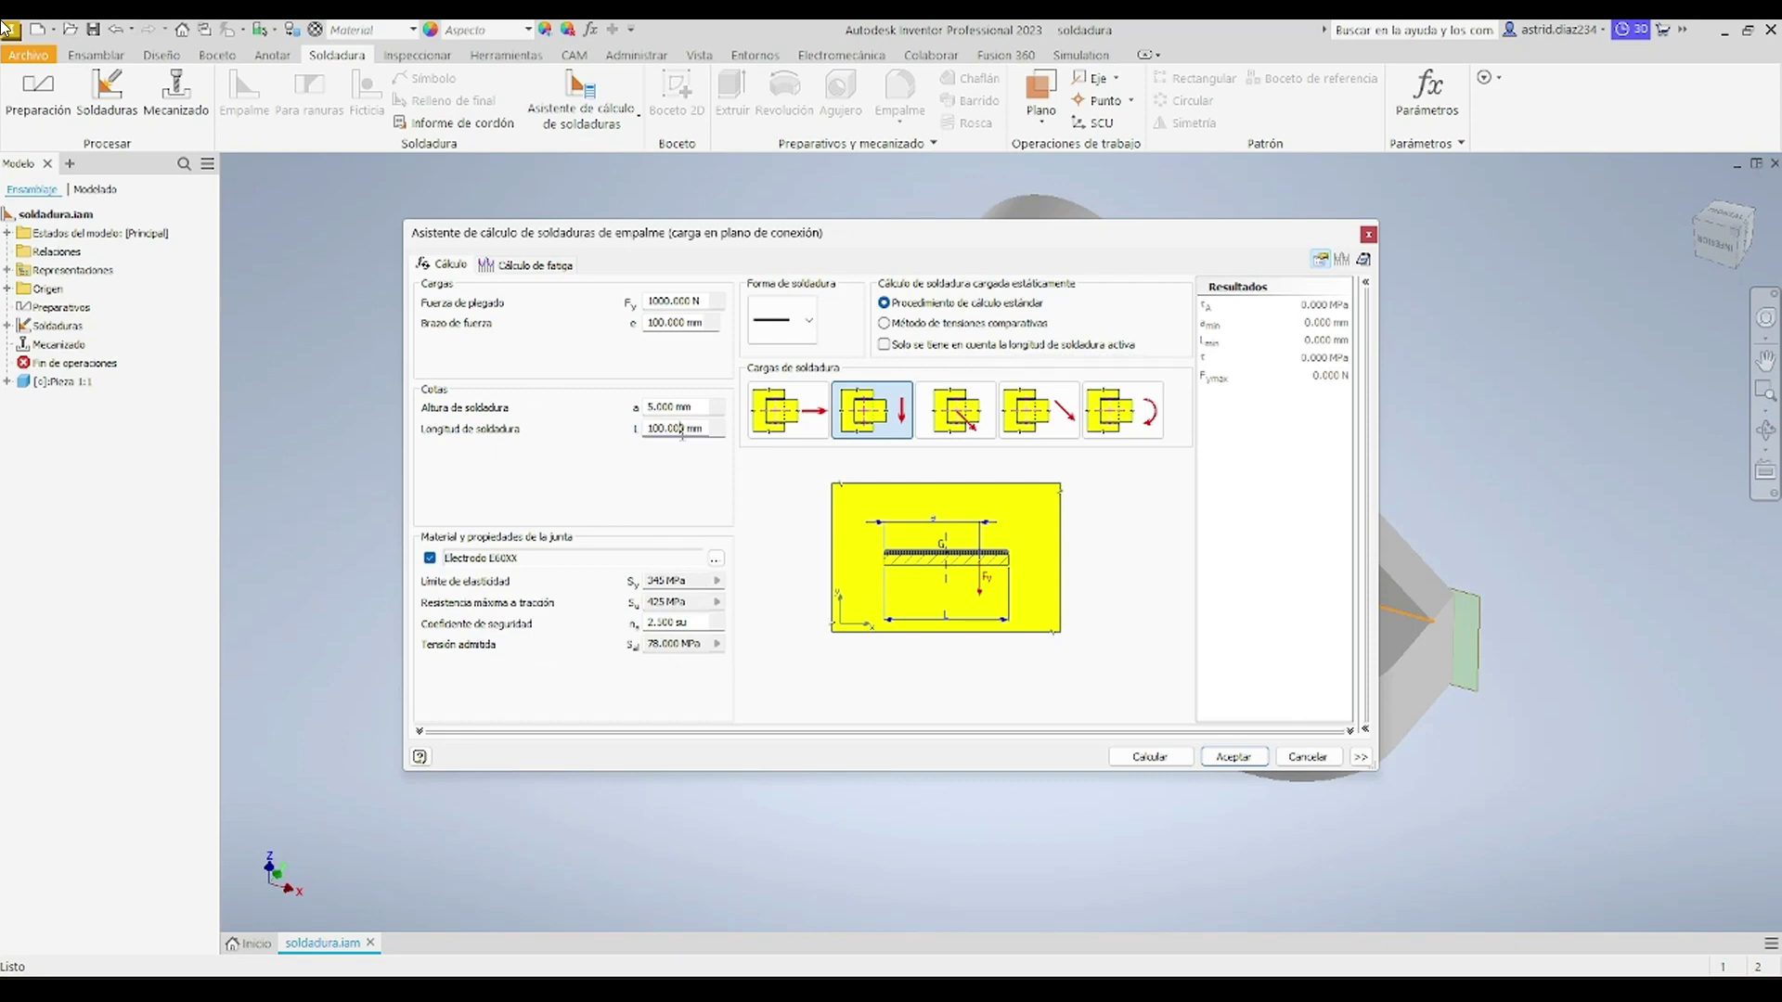
Step: Show the additional fatigue and allowable stress calculation options and calculate the statically loaded weld
left_click(1360, 756)
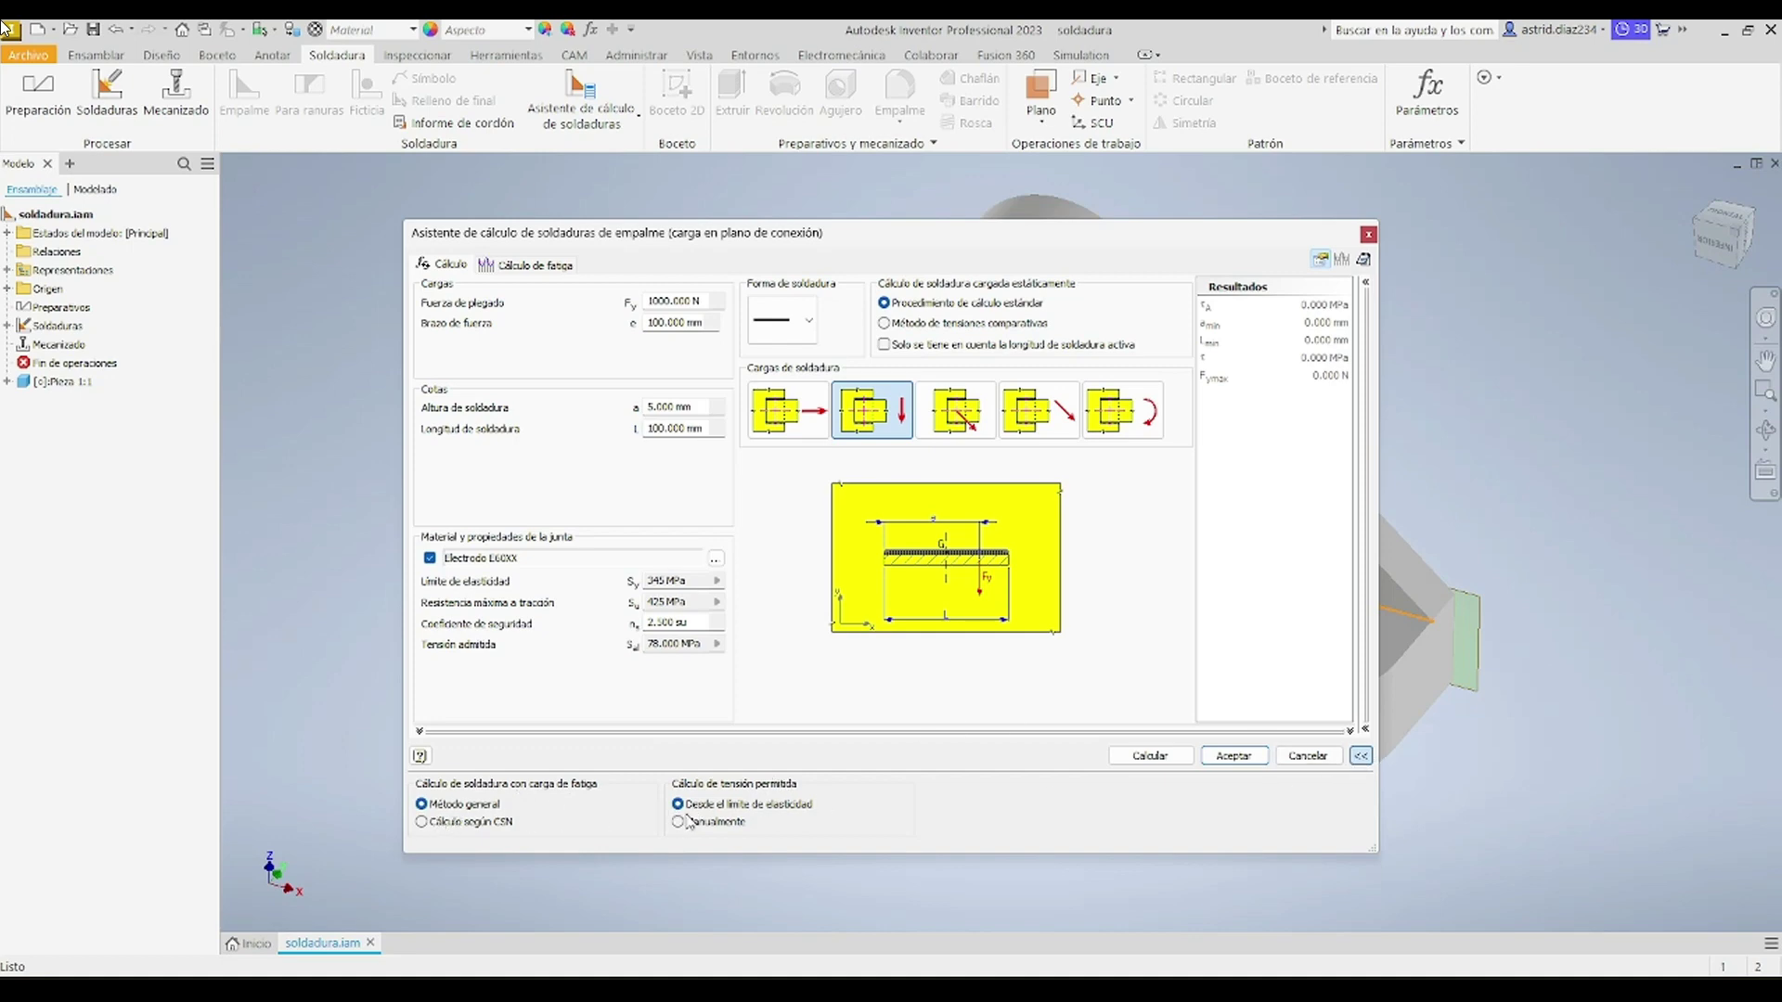
left_click(1171, 757)
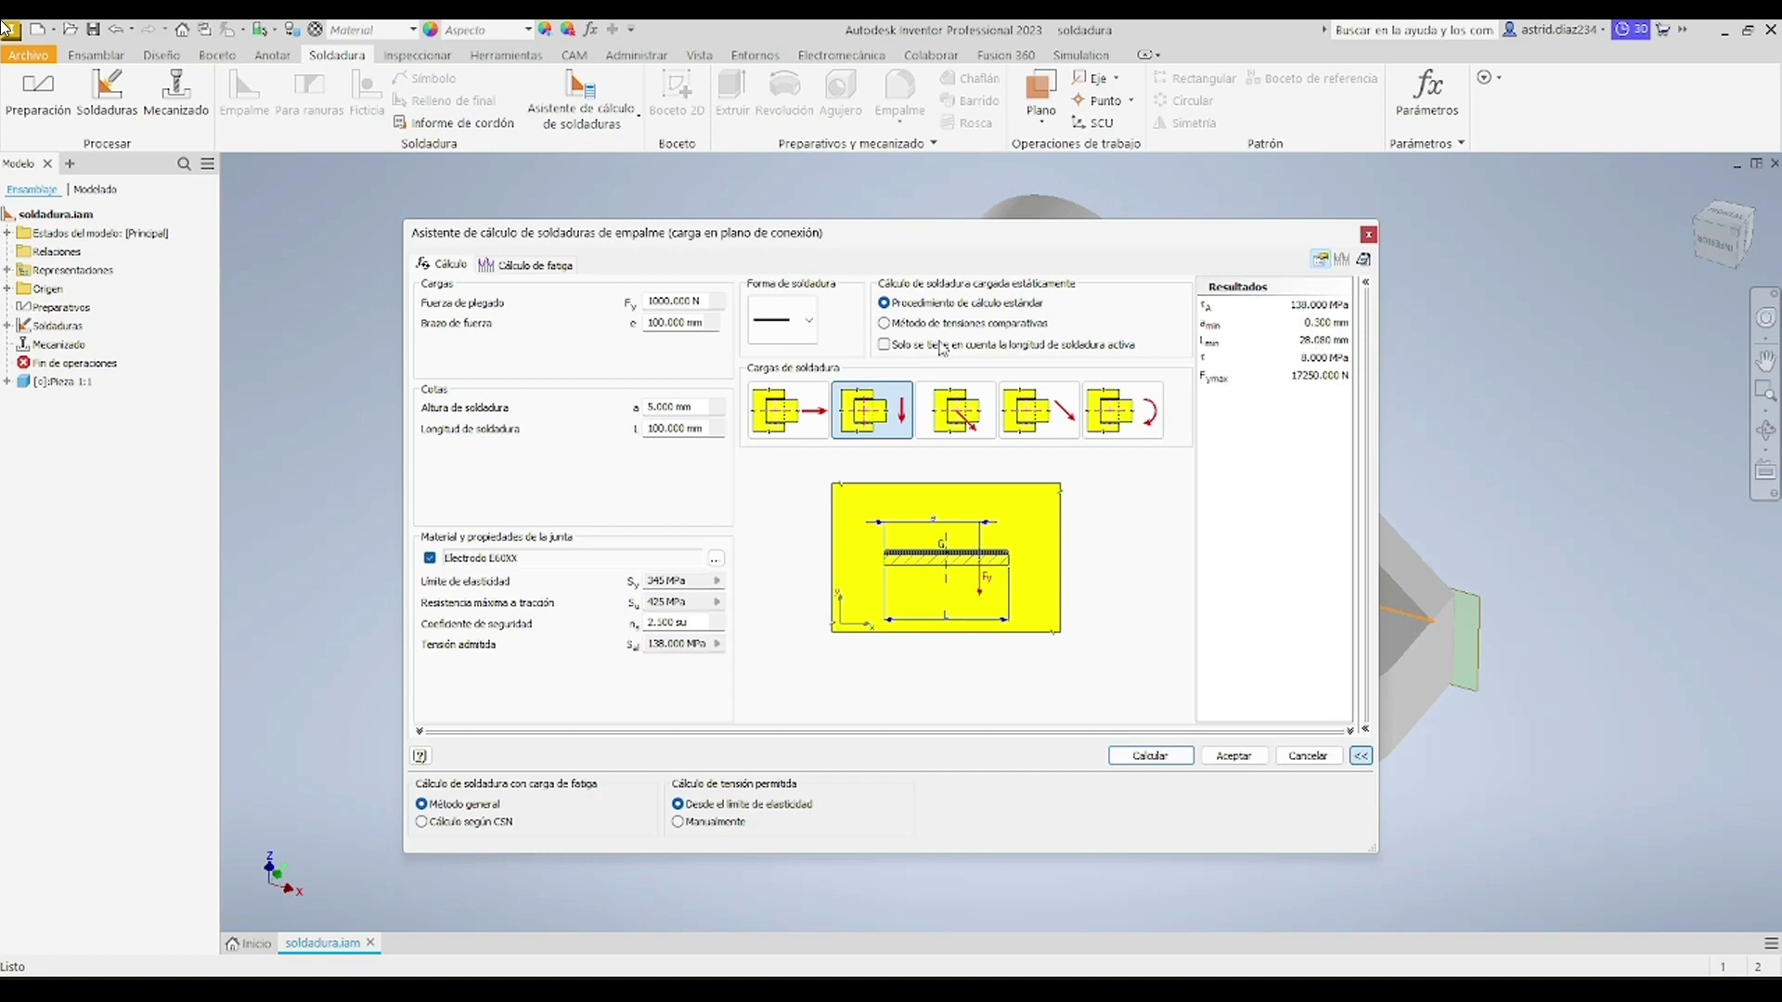
Step: Enable the weld's fatigue calculation and review the load types for the bending moment, keeping Fluctuada
left_click(559, 271)
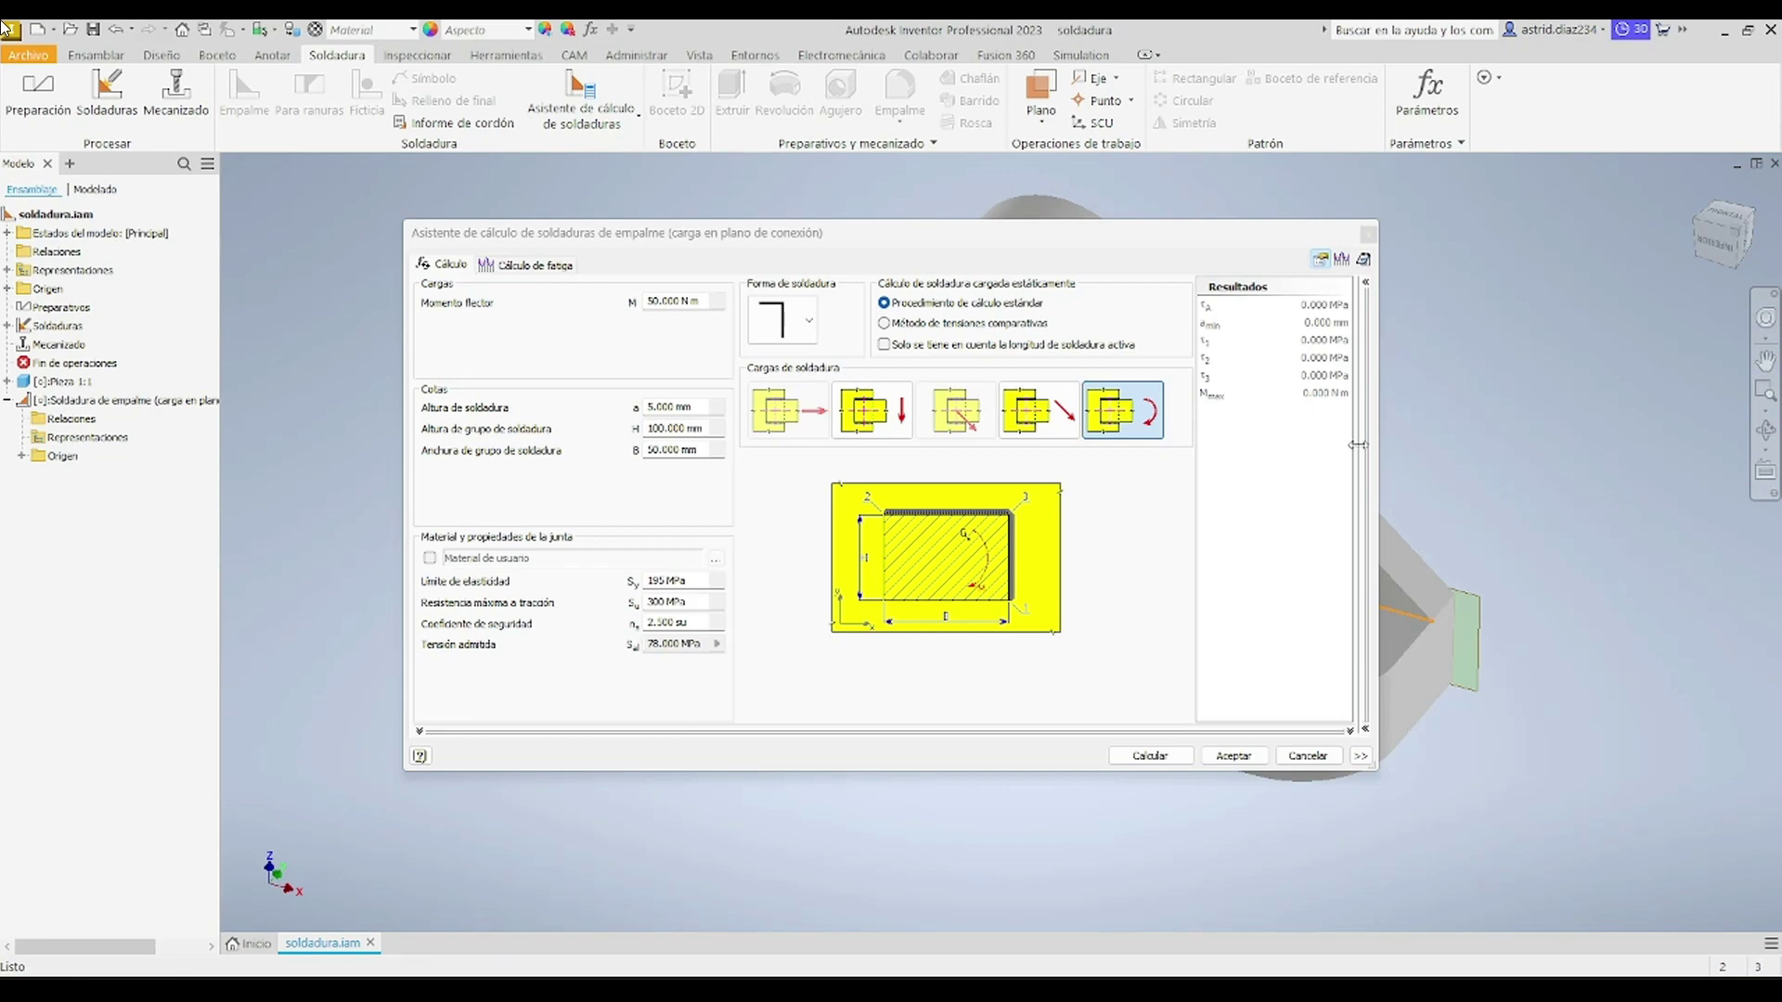
left_click(1342, 261)
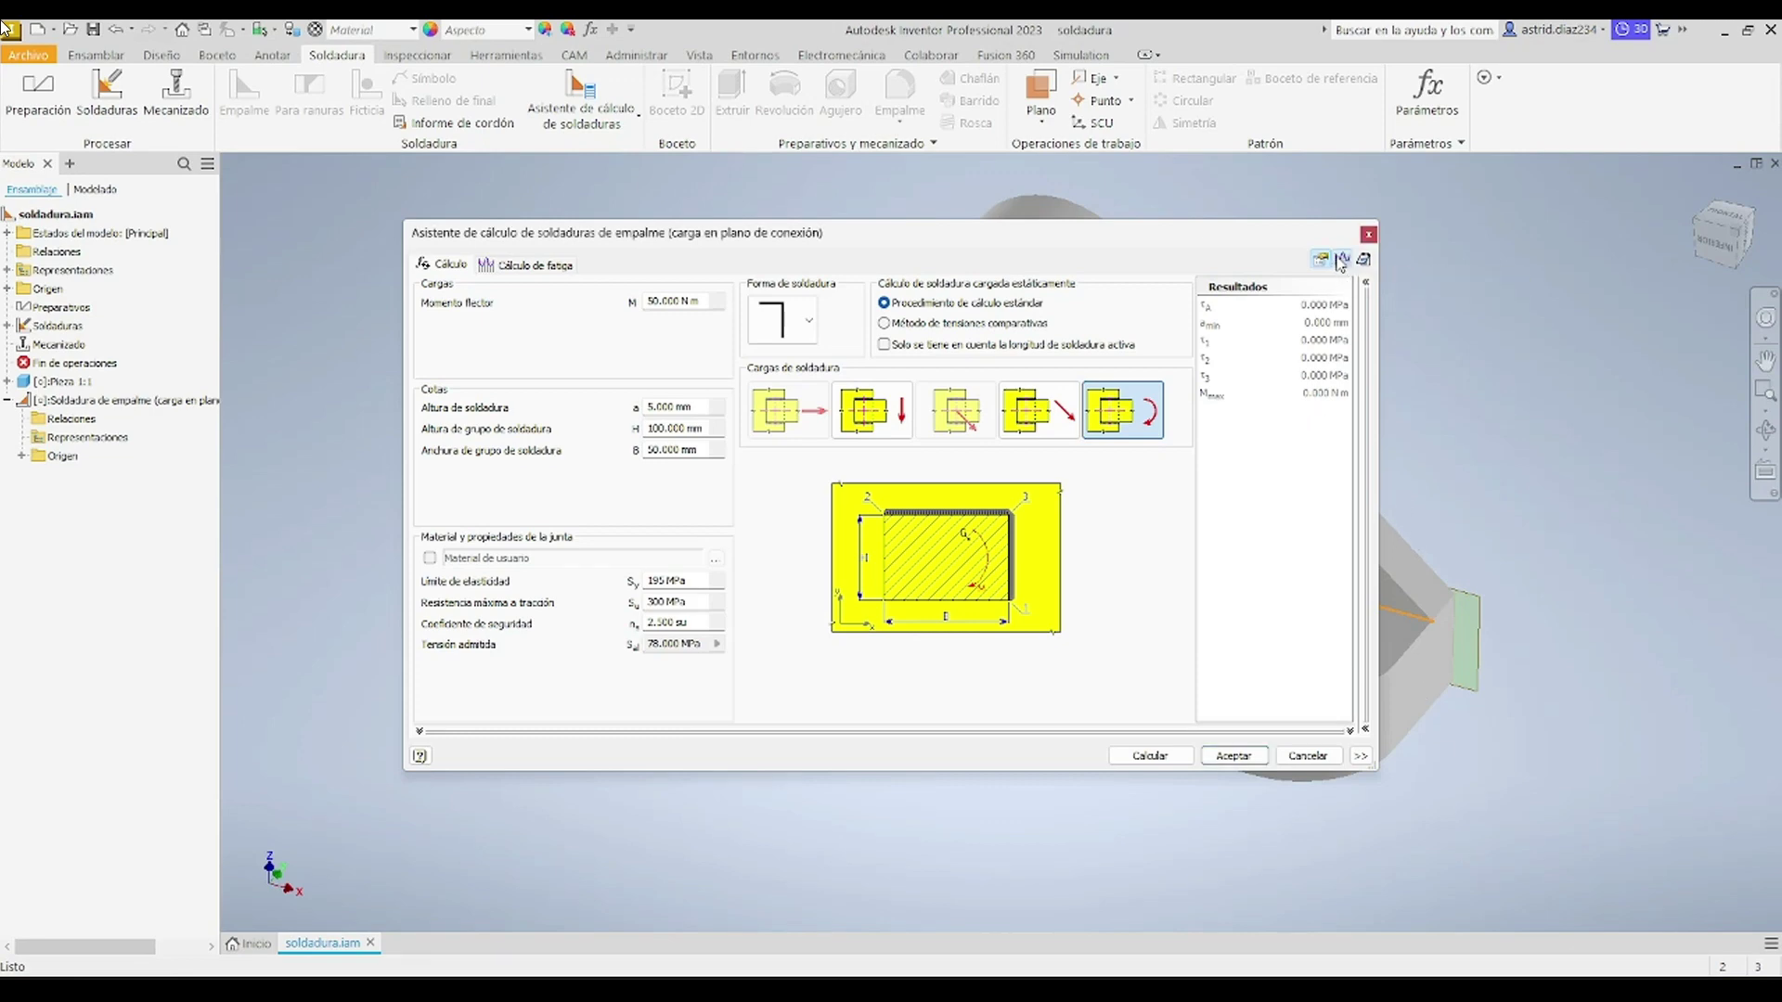
left_click(532, 267)
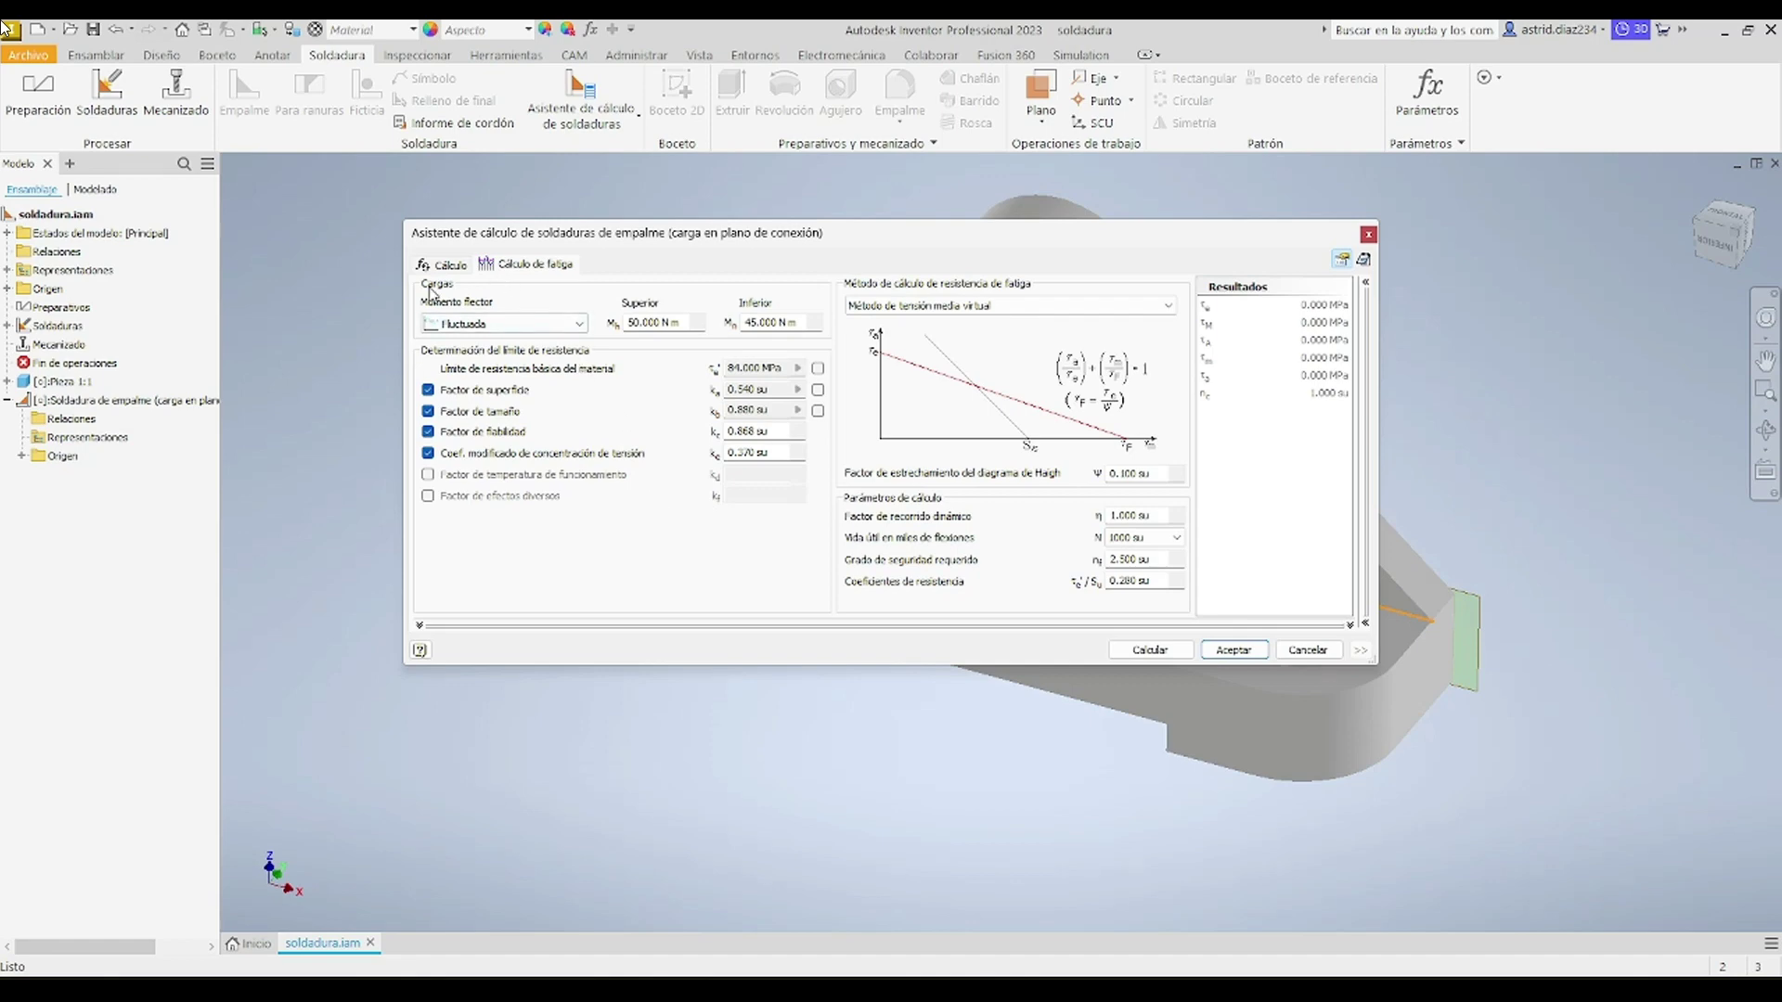
left_click(506, 323)
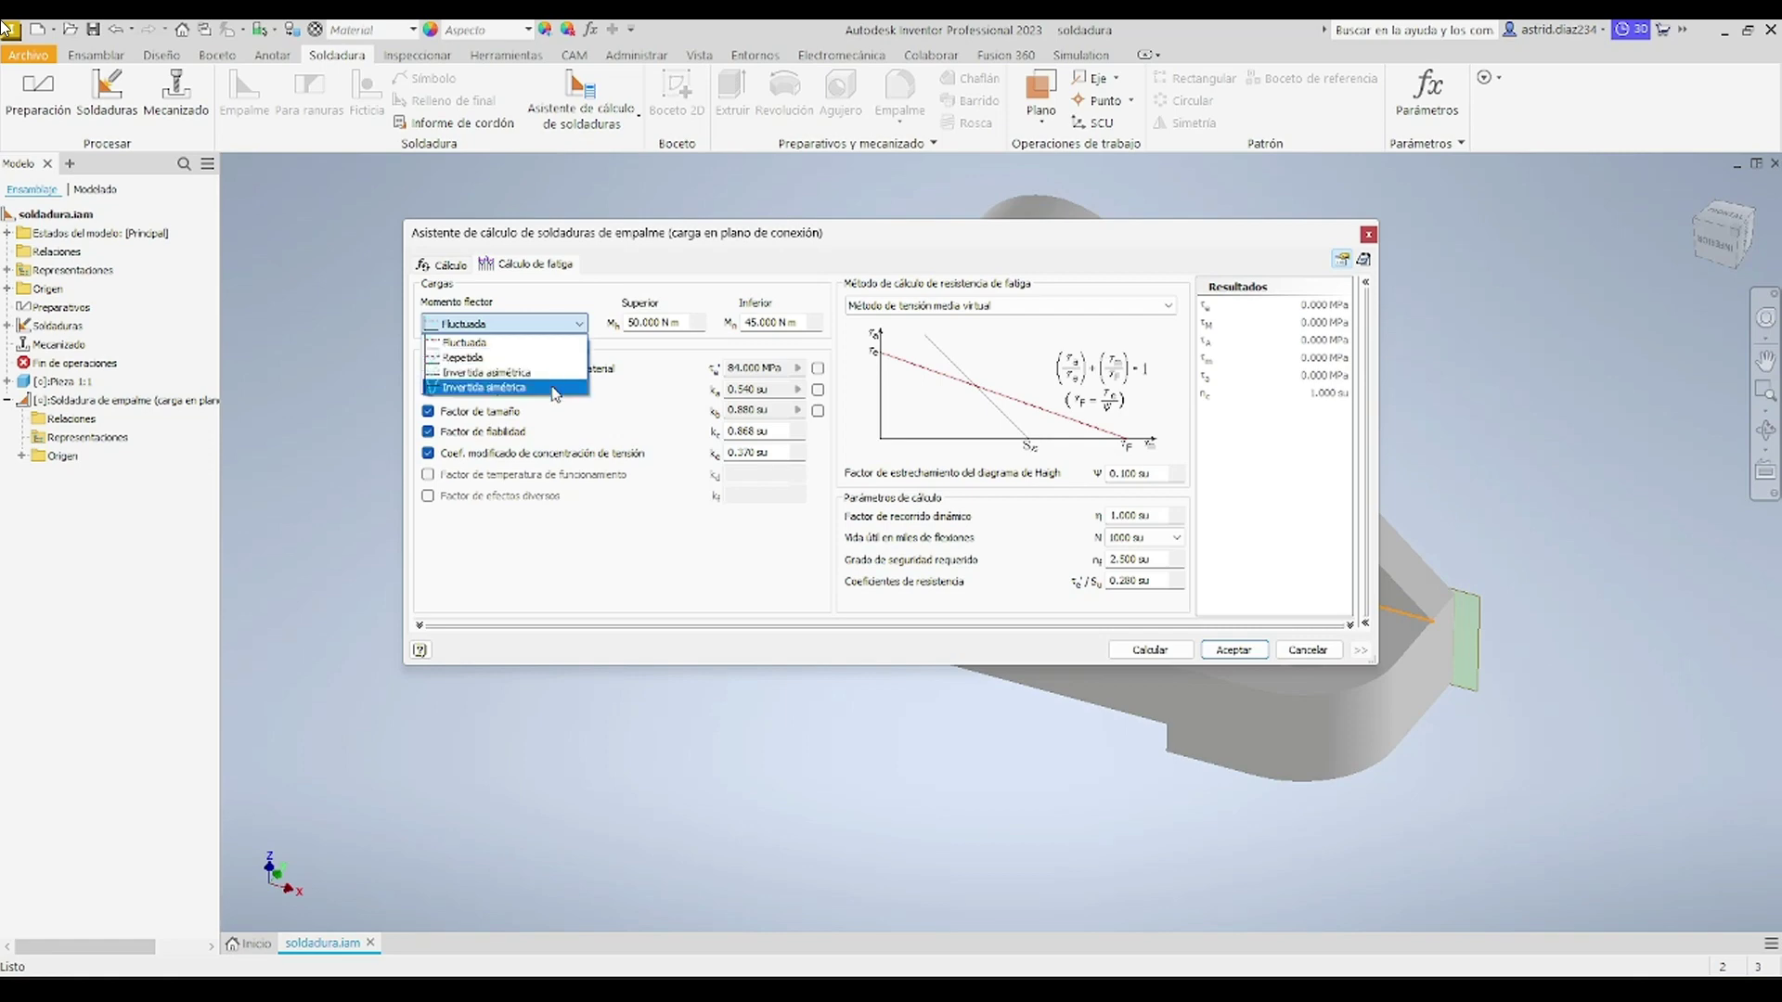
left_click(629, 394)
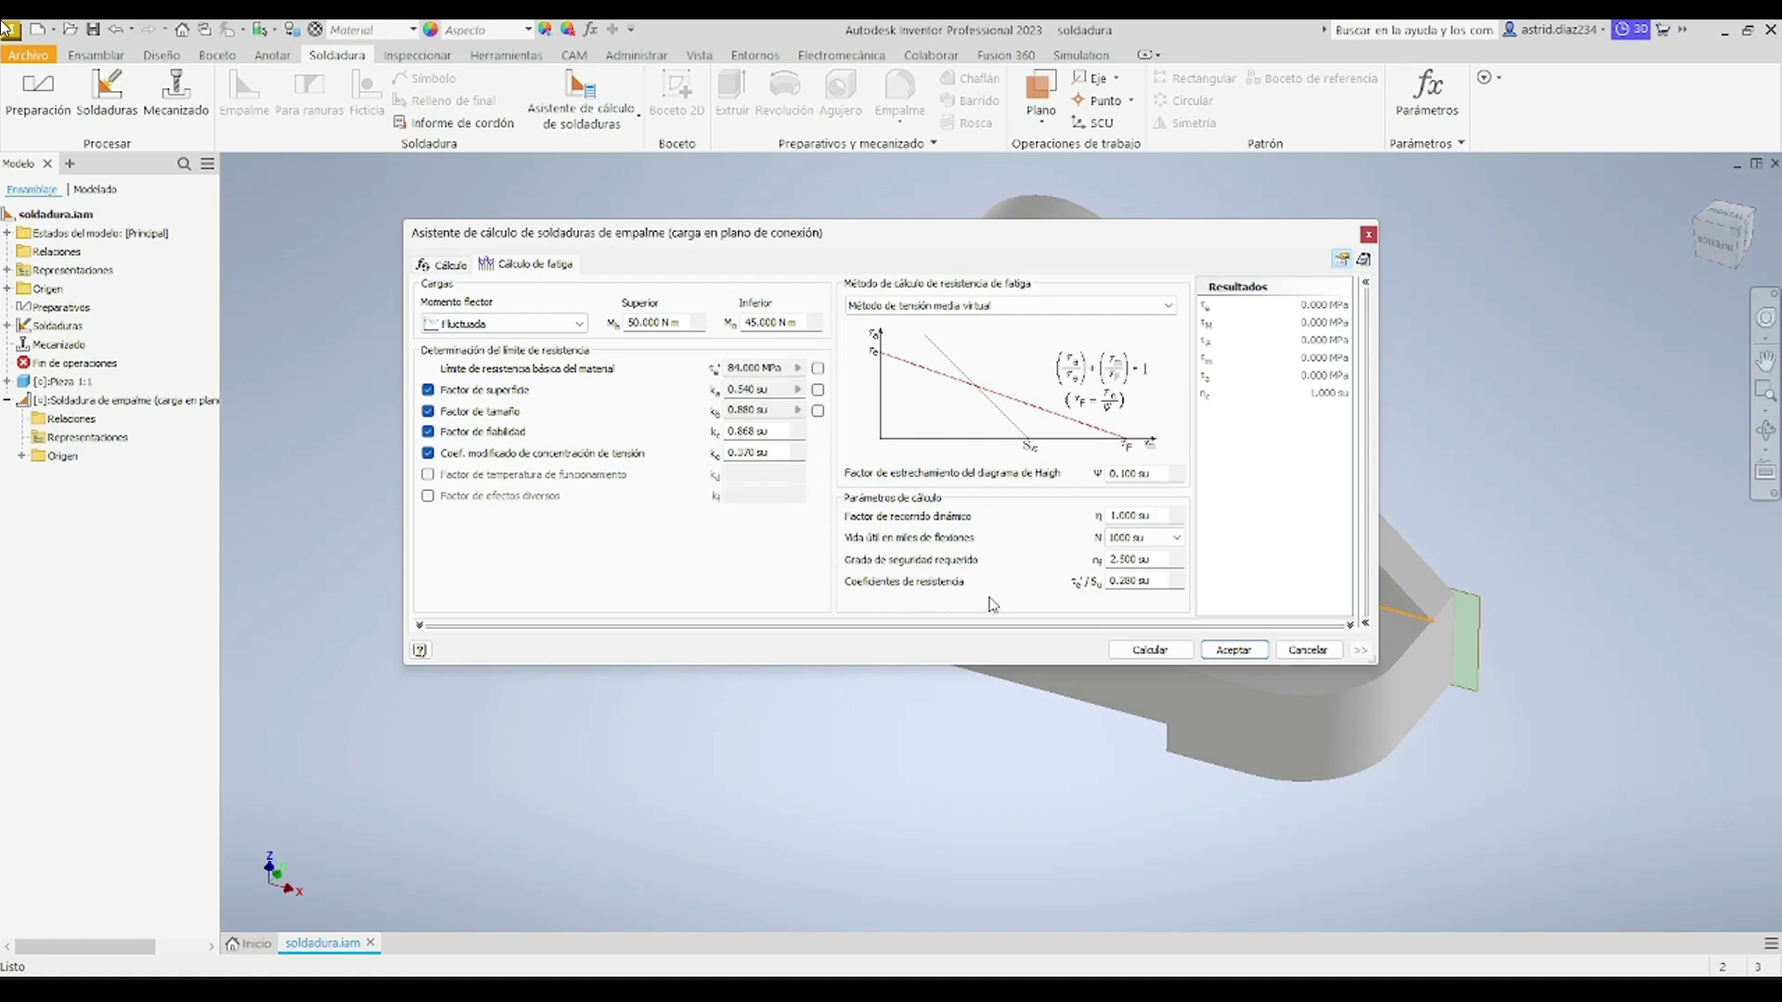
Step: Set the fatigue strength calculation method to Método Goodman modificado and calculate the weld's fatigue results
left_click(1055, 309)
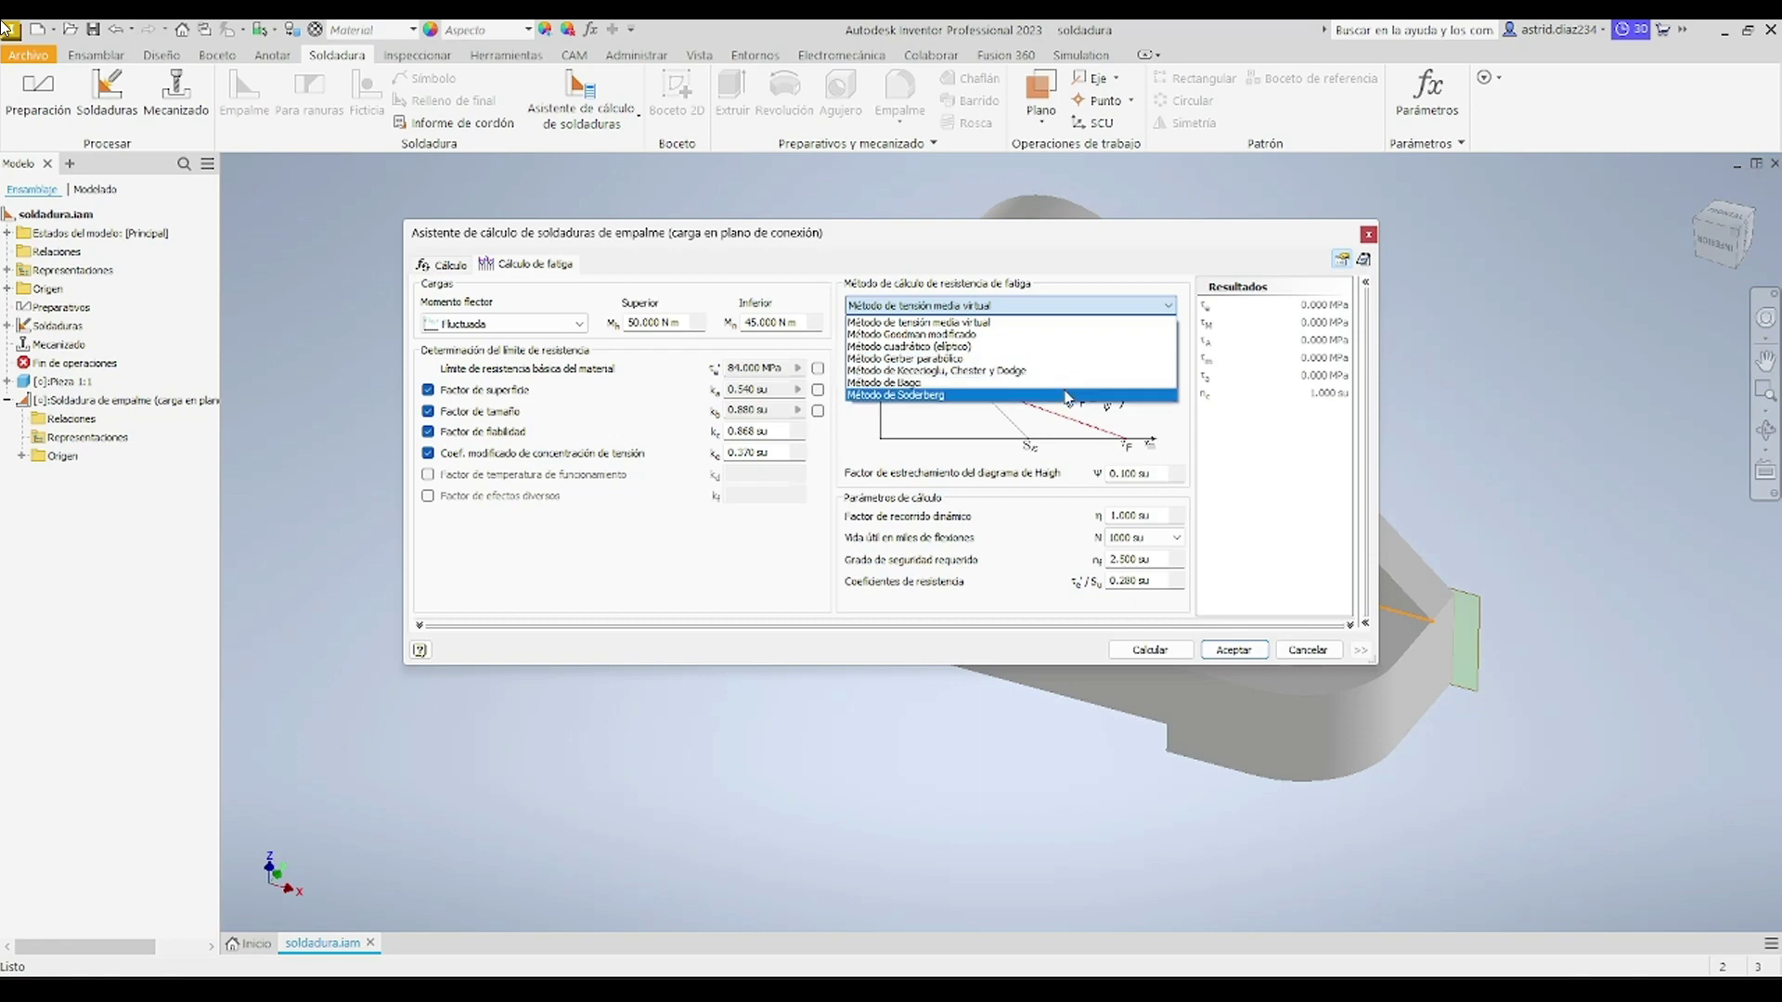
left_click(898, 336)
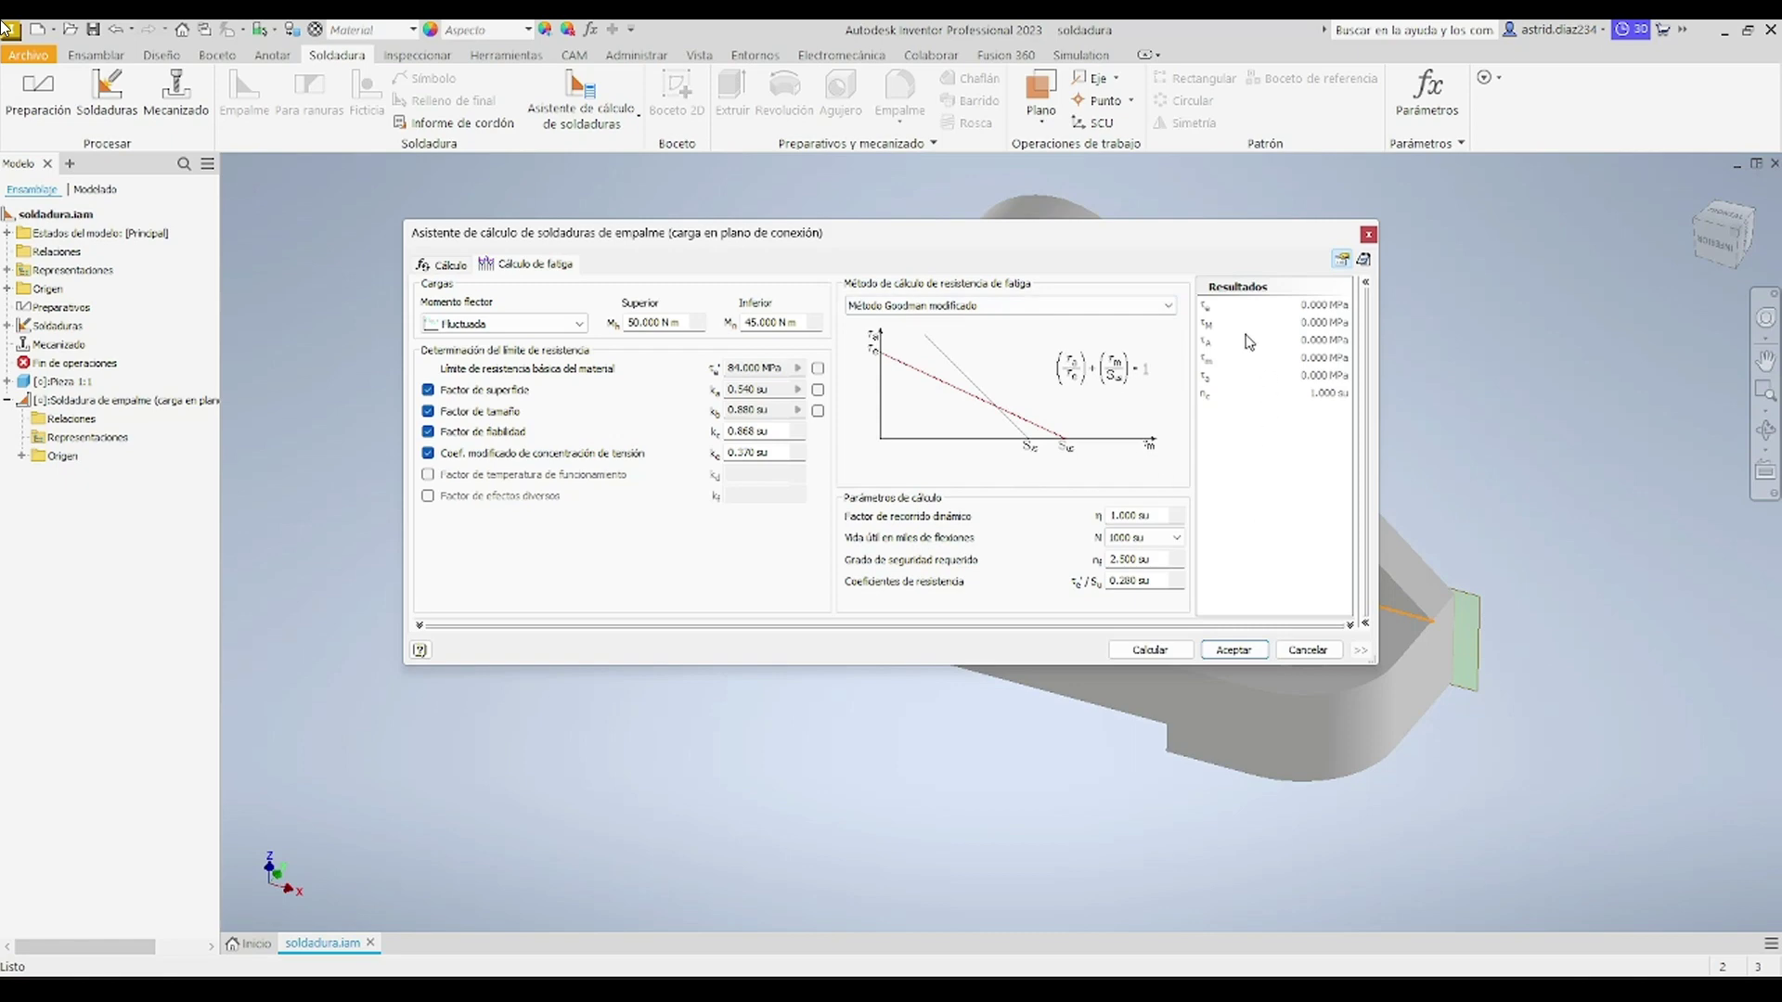
mouse_move(1206, 313)
mouse_move(1208, 378)
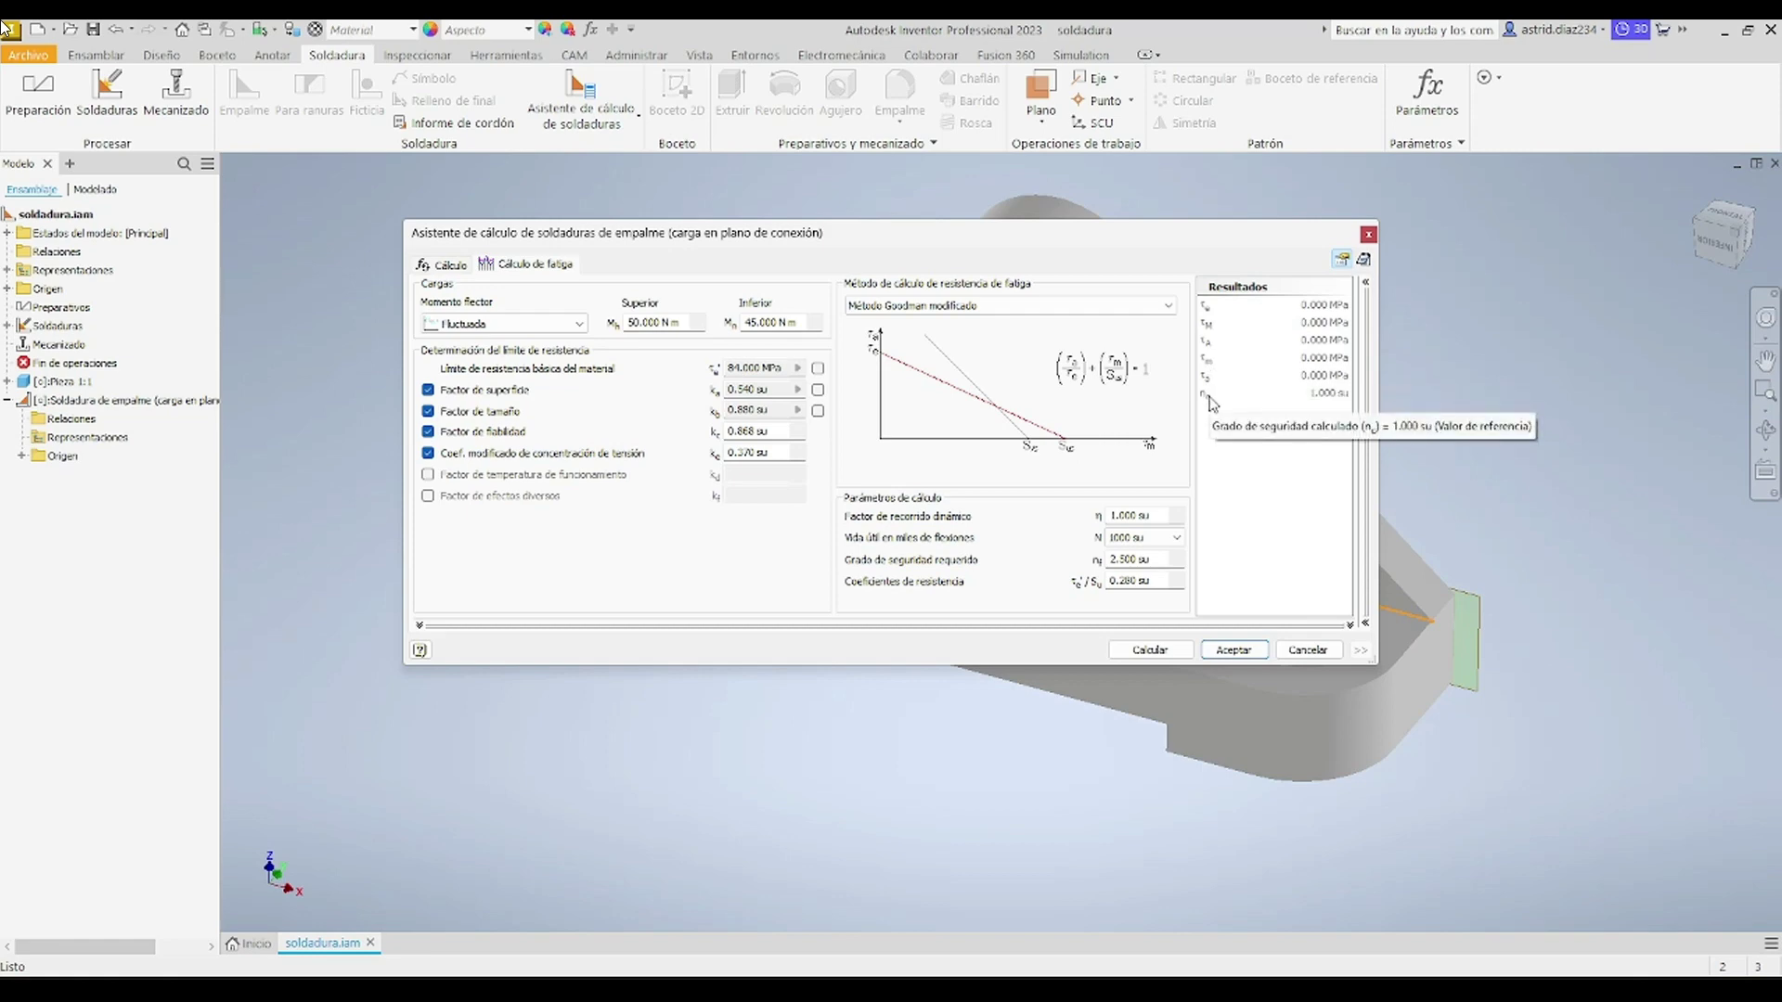
left_click(1150, 653)
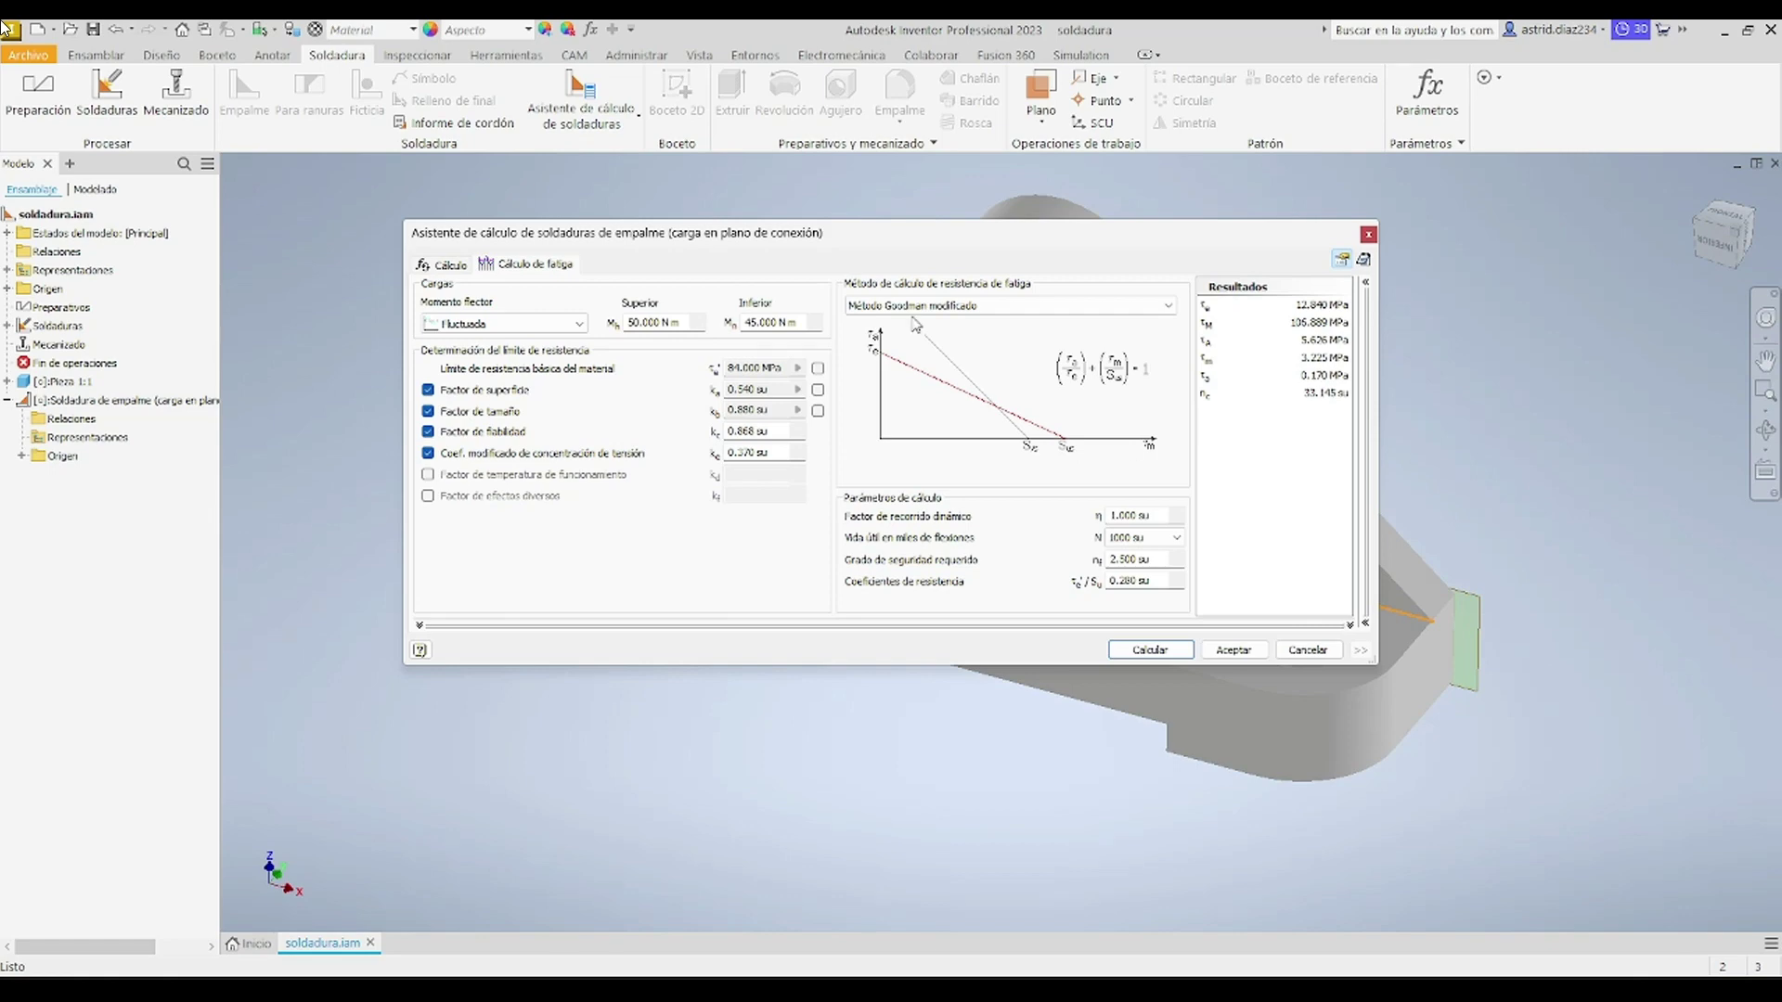
Step: Return to the static calculation of the fillet weld and accept it, keeping the proposed subassembly file name
left_click(440, 265)
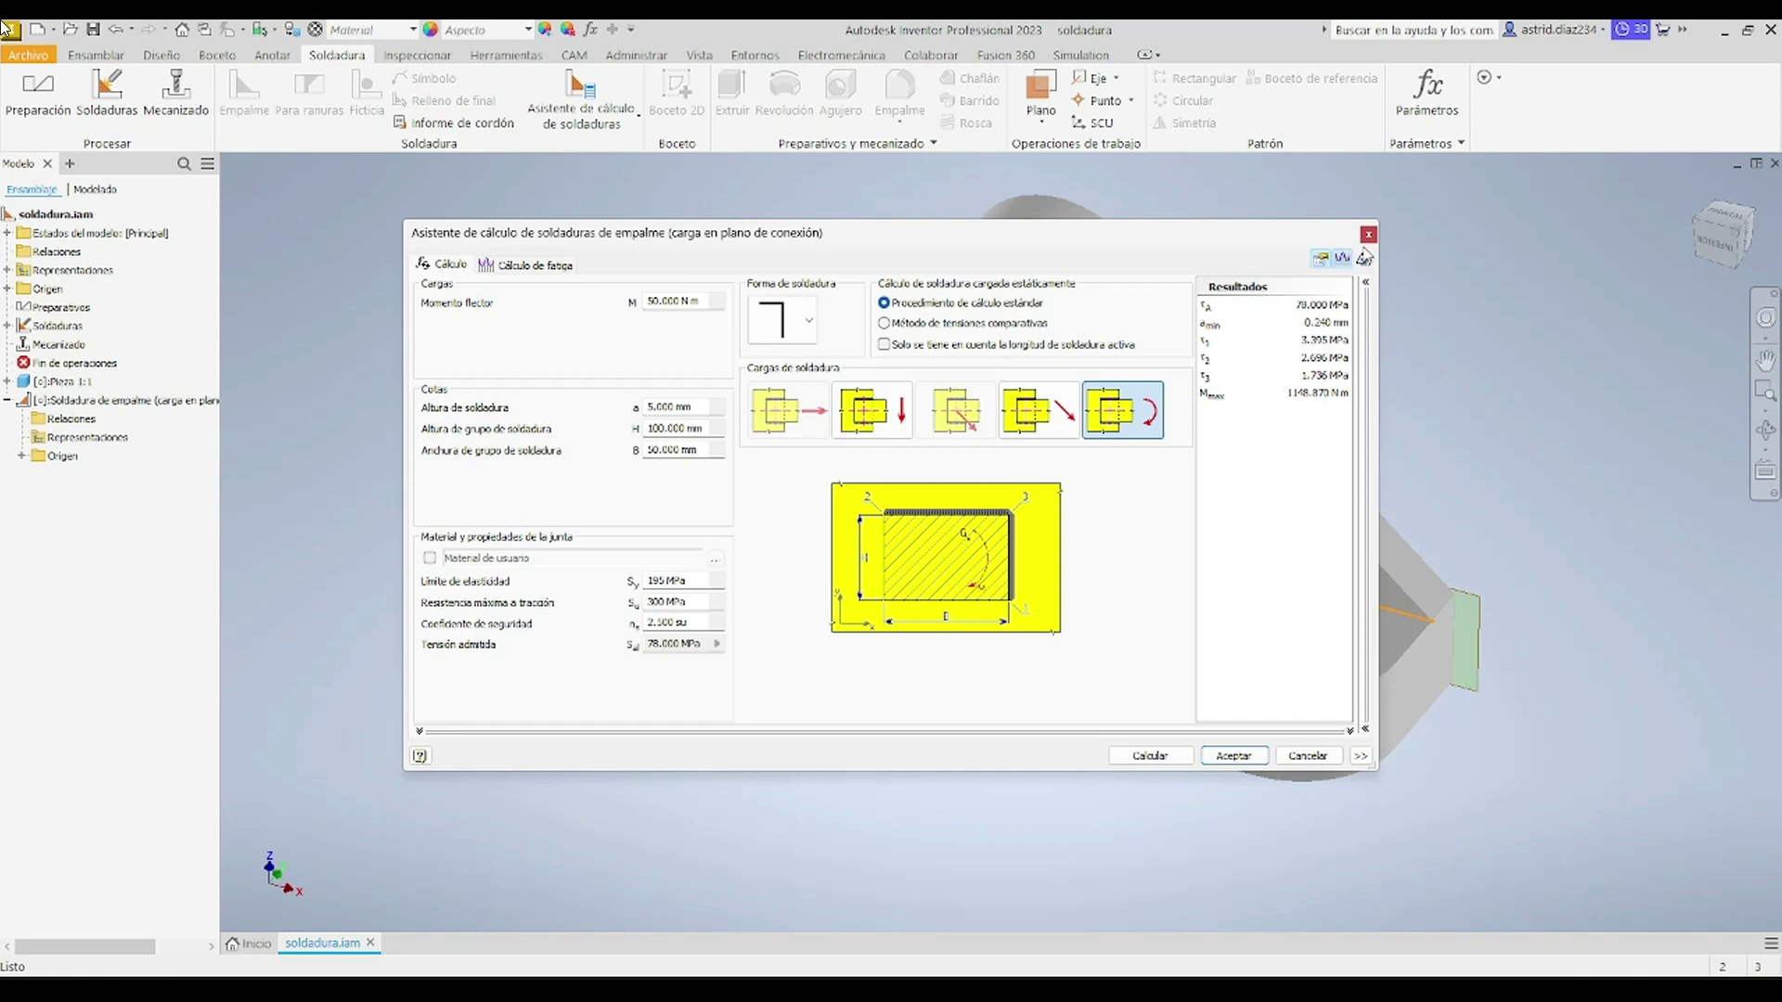
left_click(1234, 756)
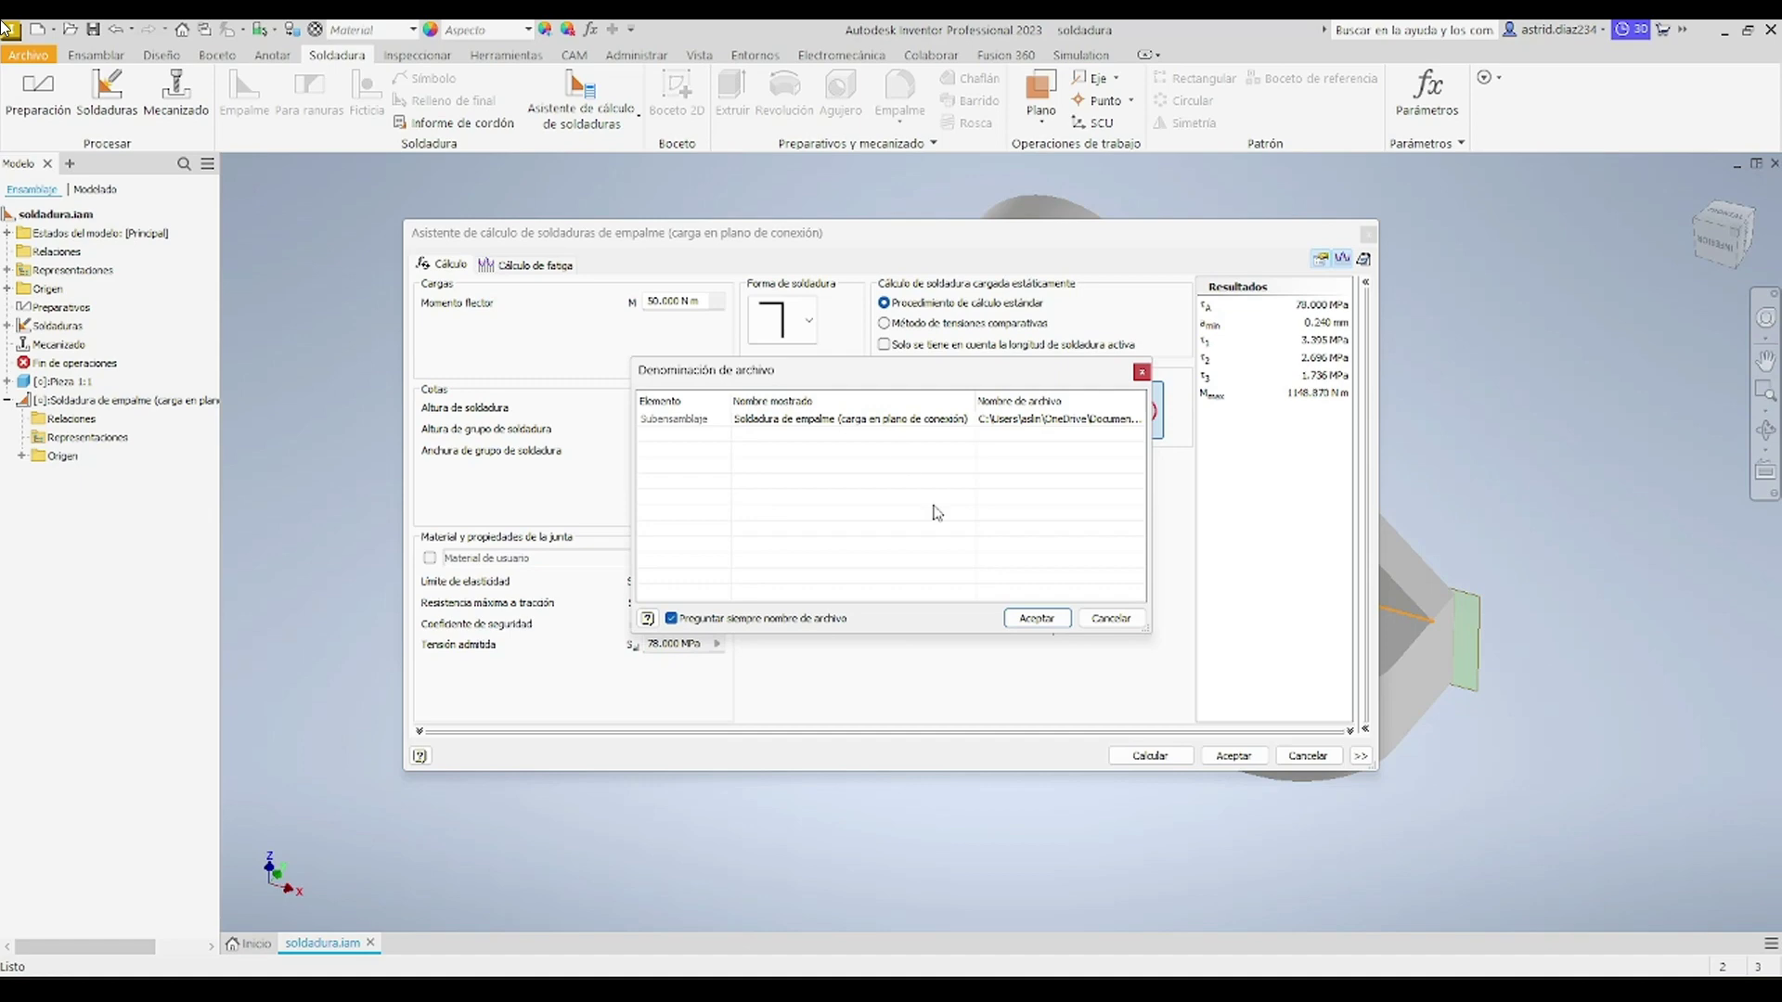
left_click(1028, 619)
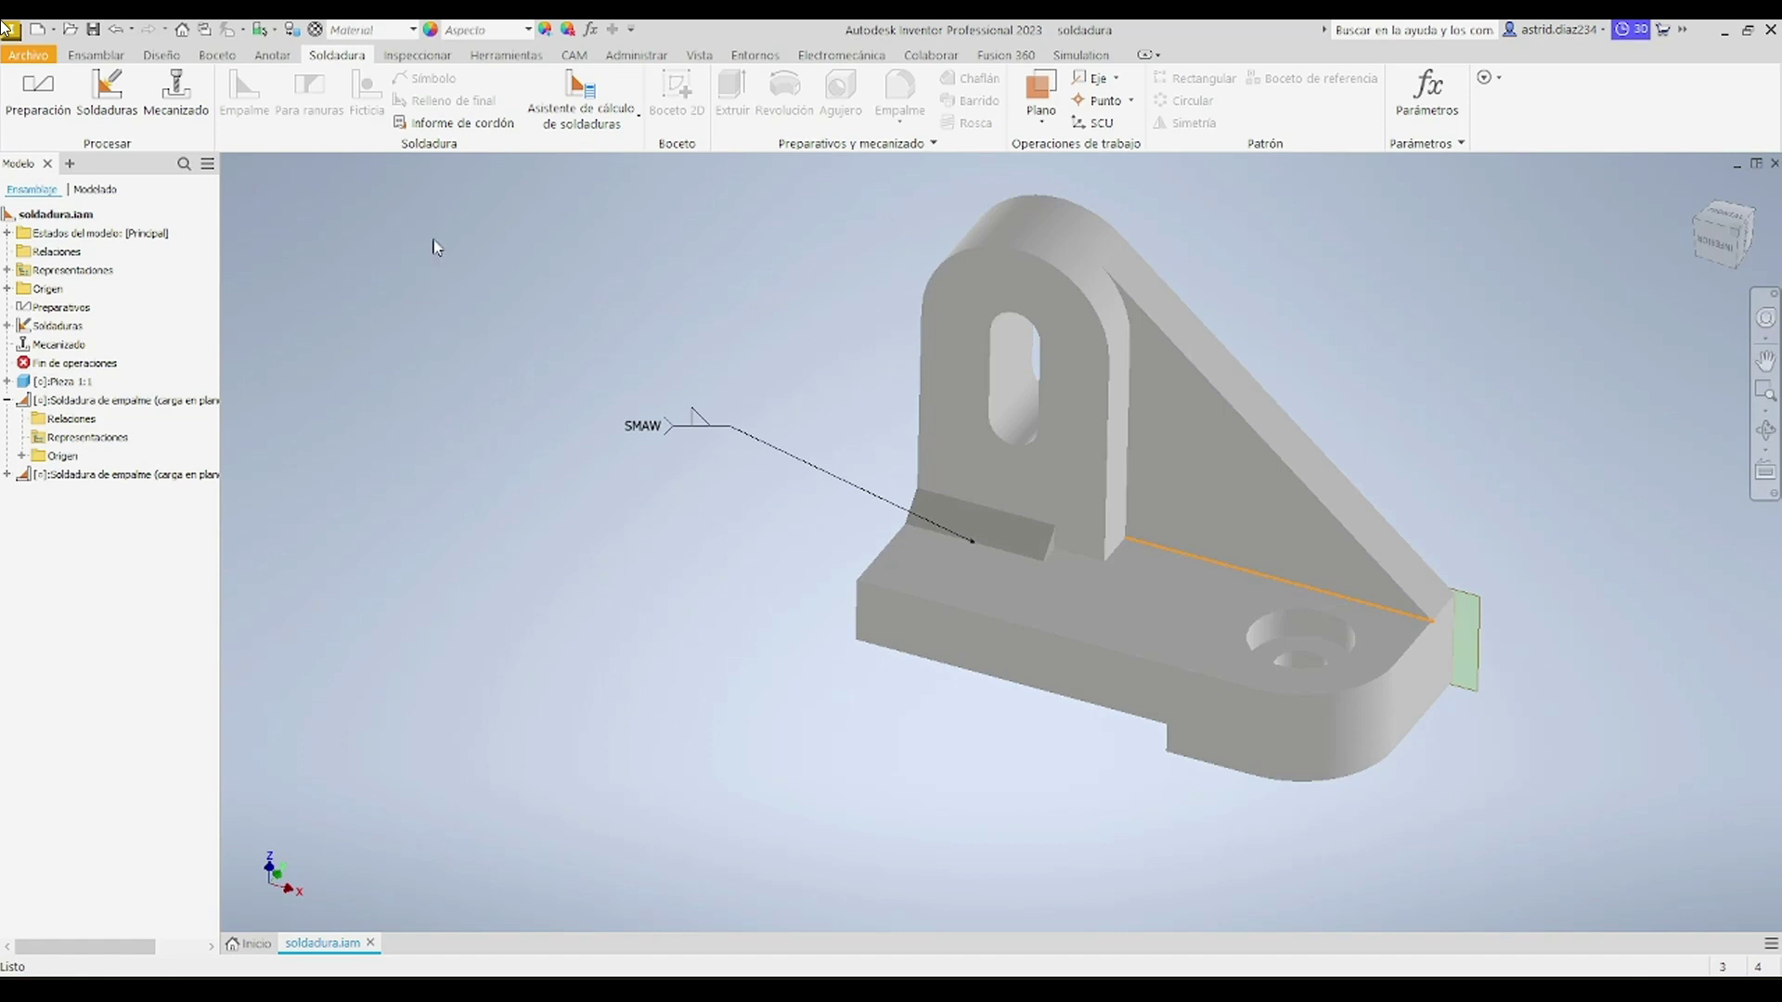
Step: Generate a weld bead report including all subassemblies and save it as the Excel file Informe de cordón de soldadura in the Autodesk folder
left_click(453, 123)
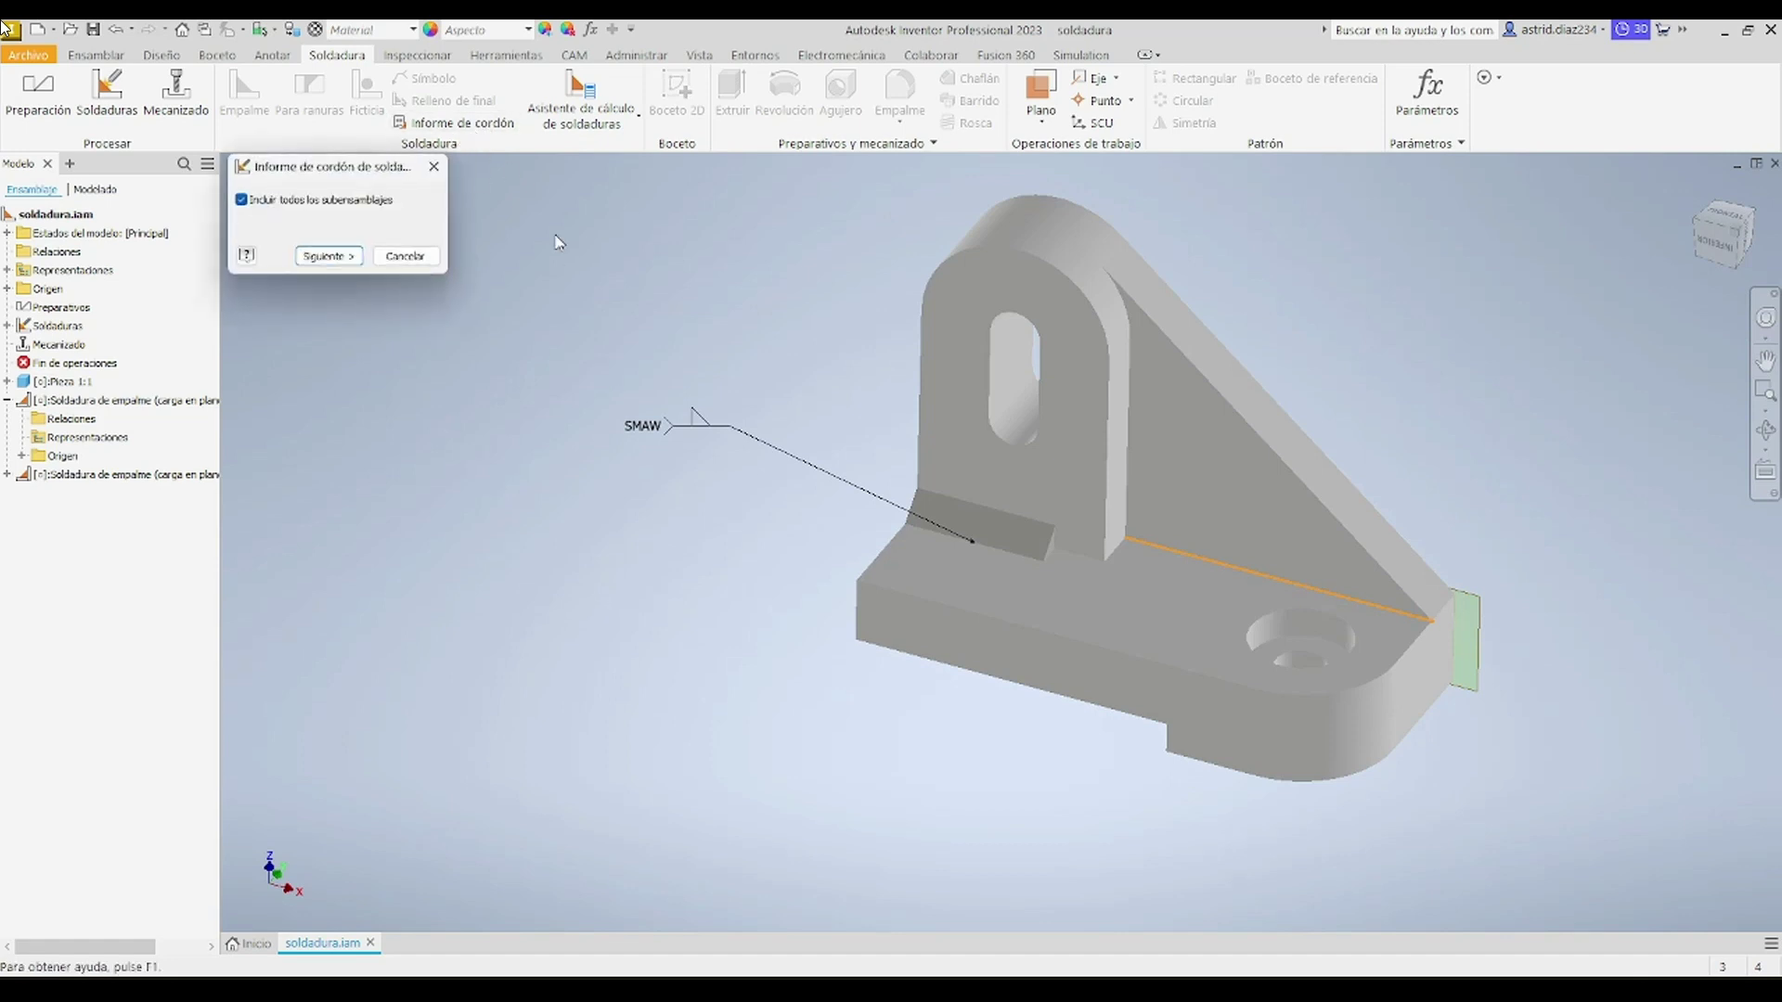
left_click(345, 258)
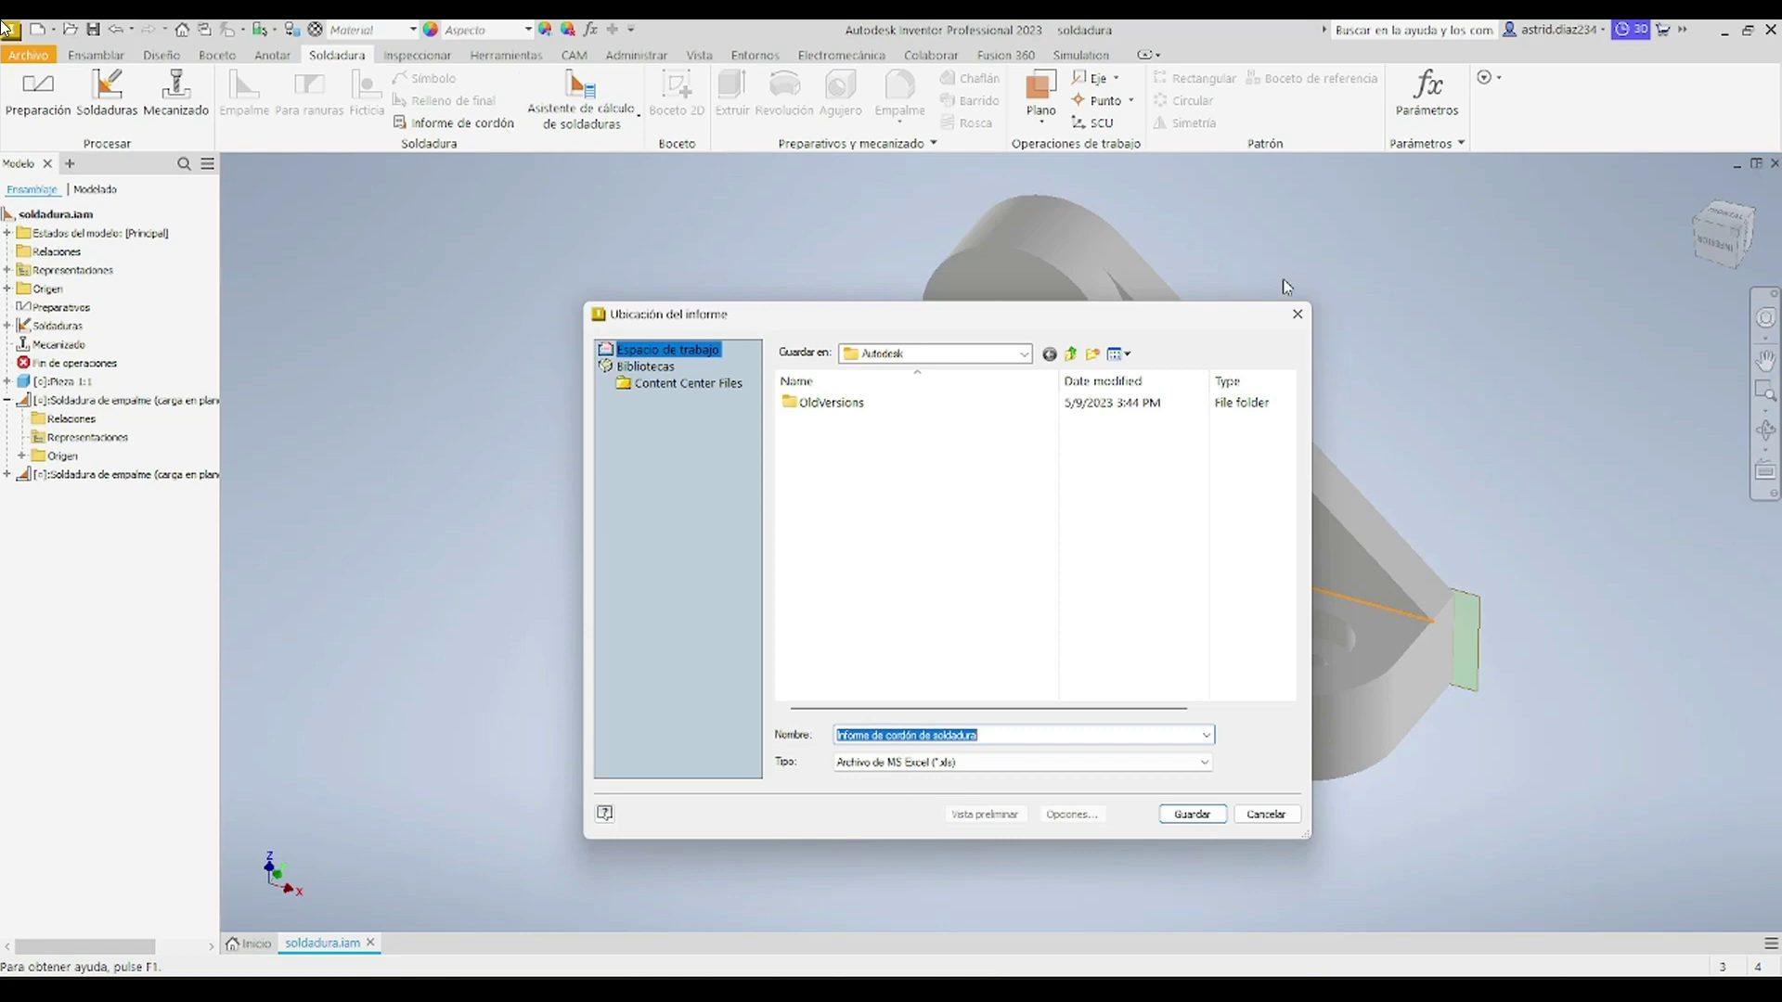
left_click(1194, 817)
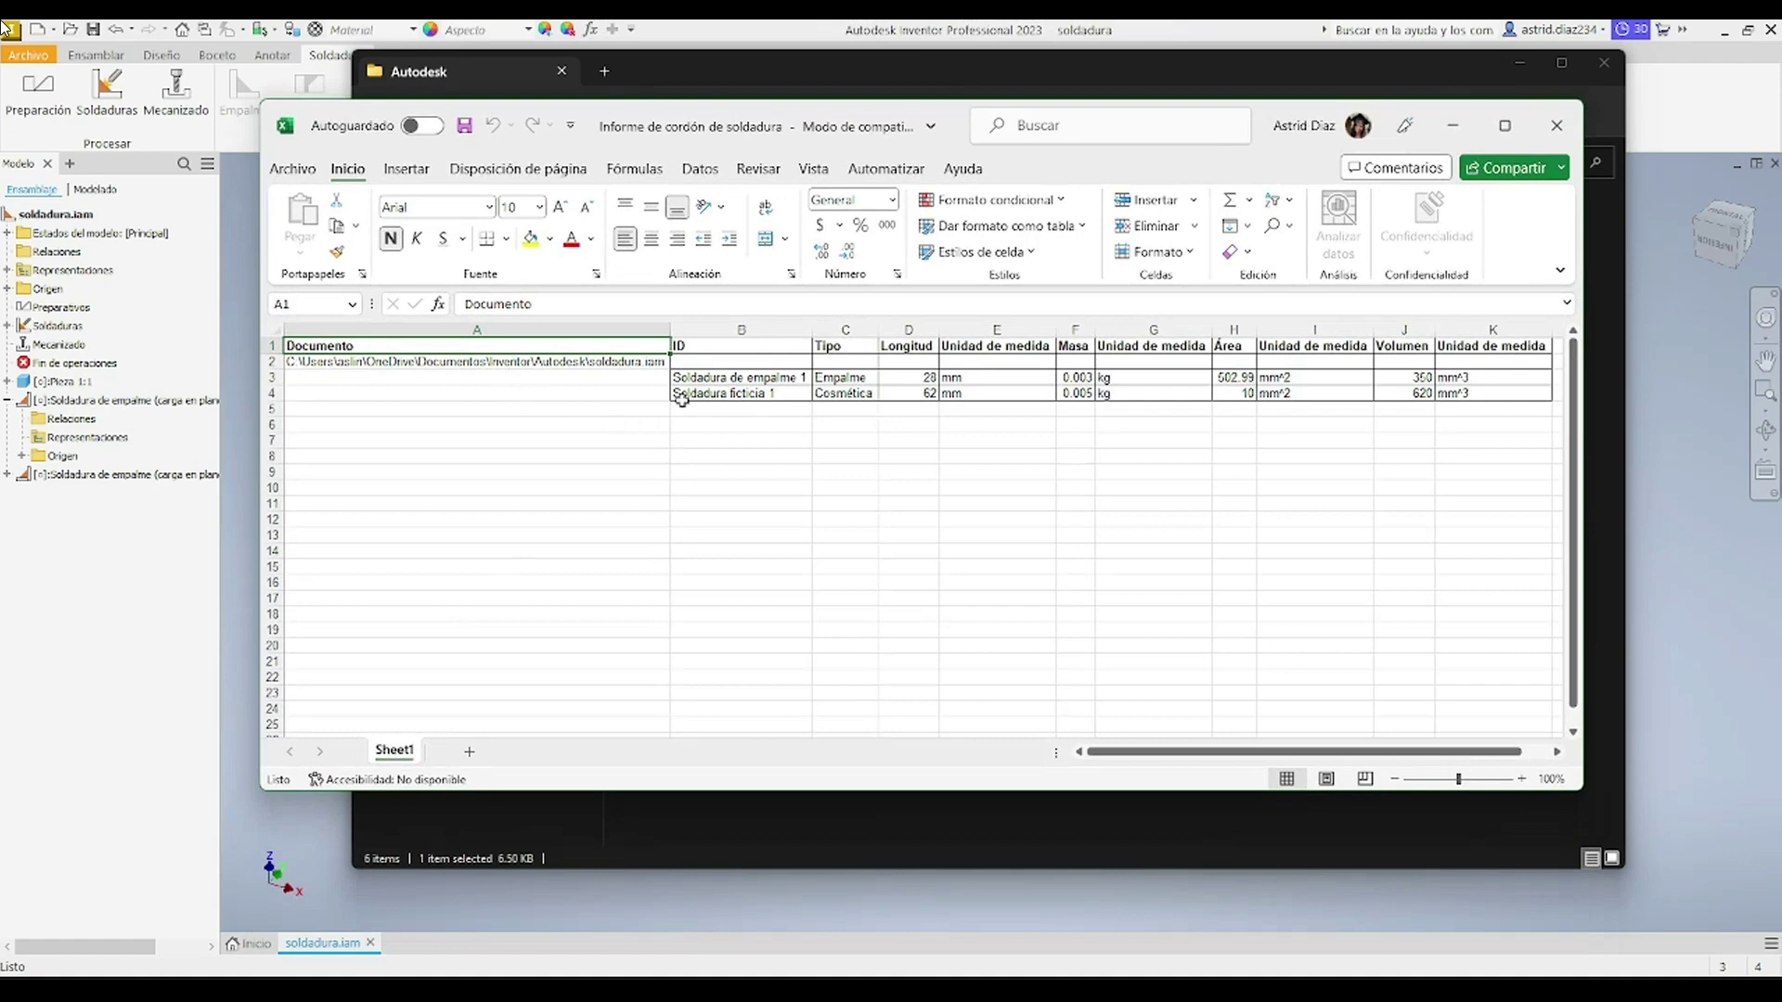
Step: Examine the type, length, mass, area and volume data of both welds in the Excel report, and return to the Inventor weldment
left_click(728, 379)
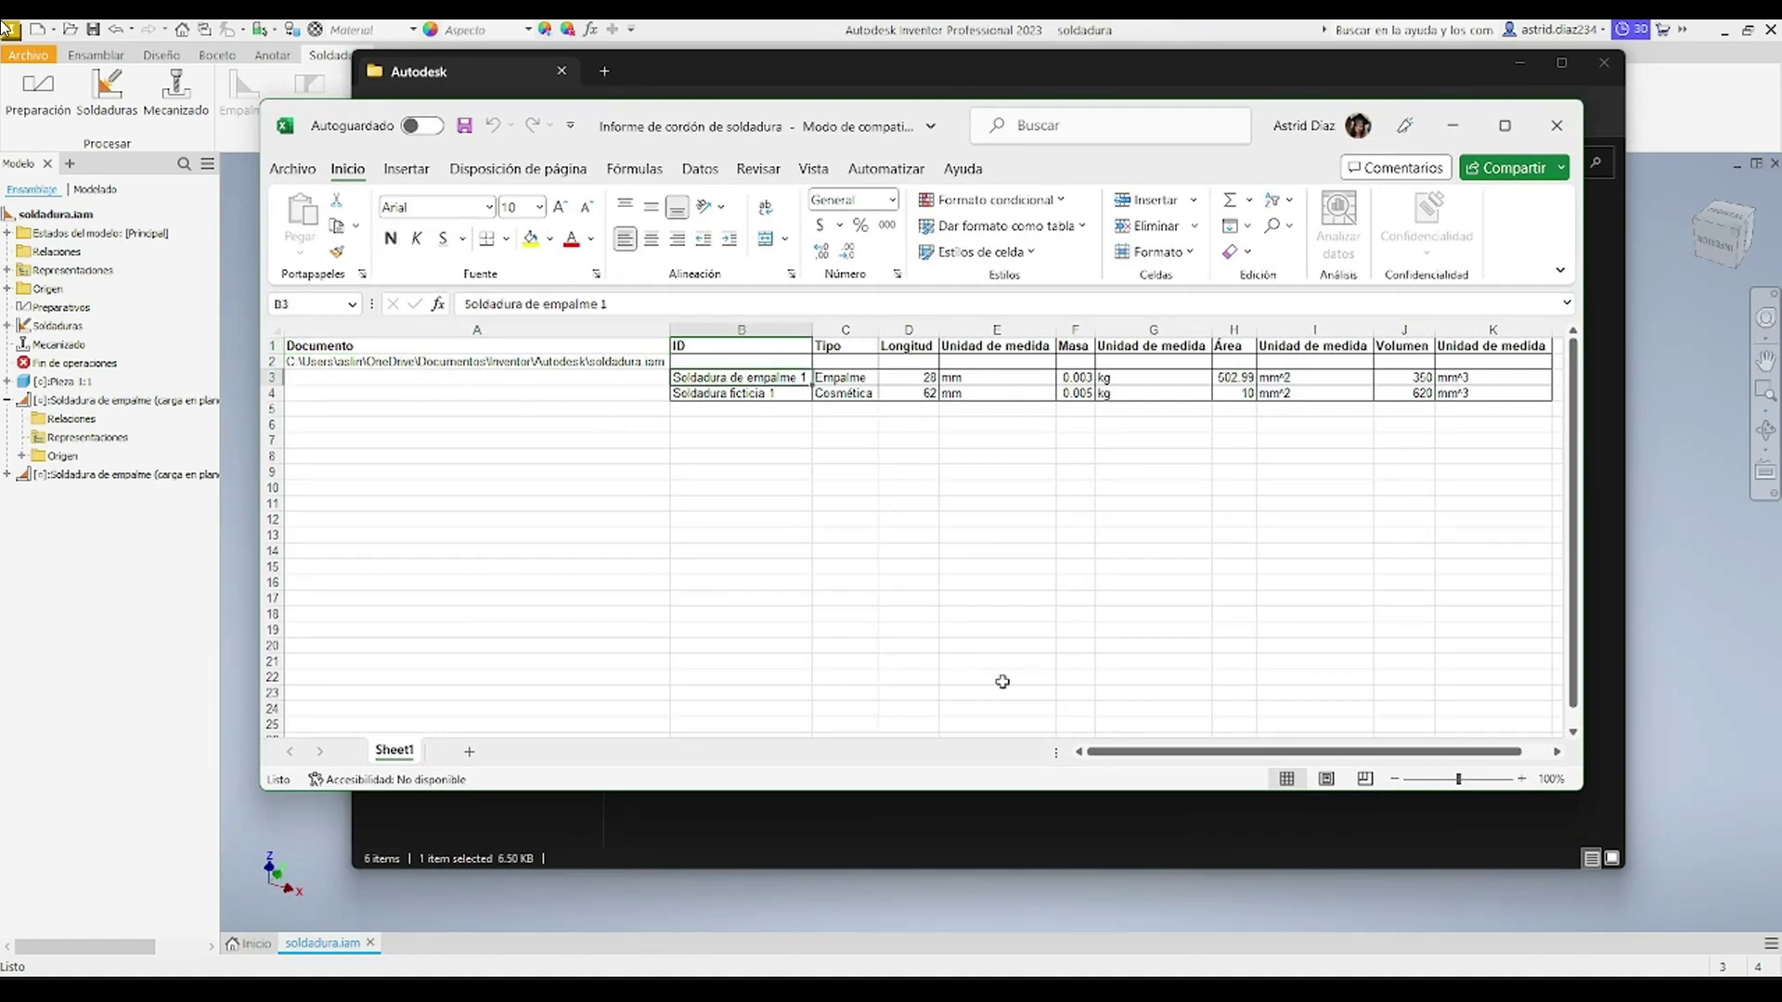
left_click_drag(1123, 752, 1151, 752)
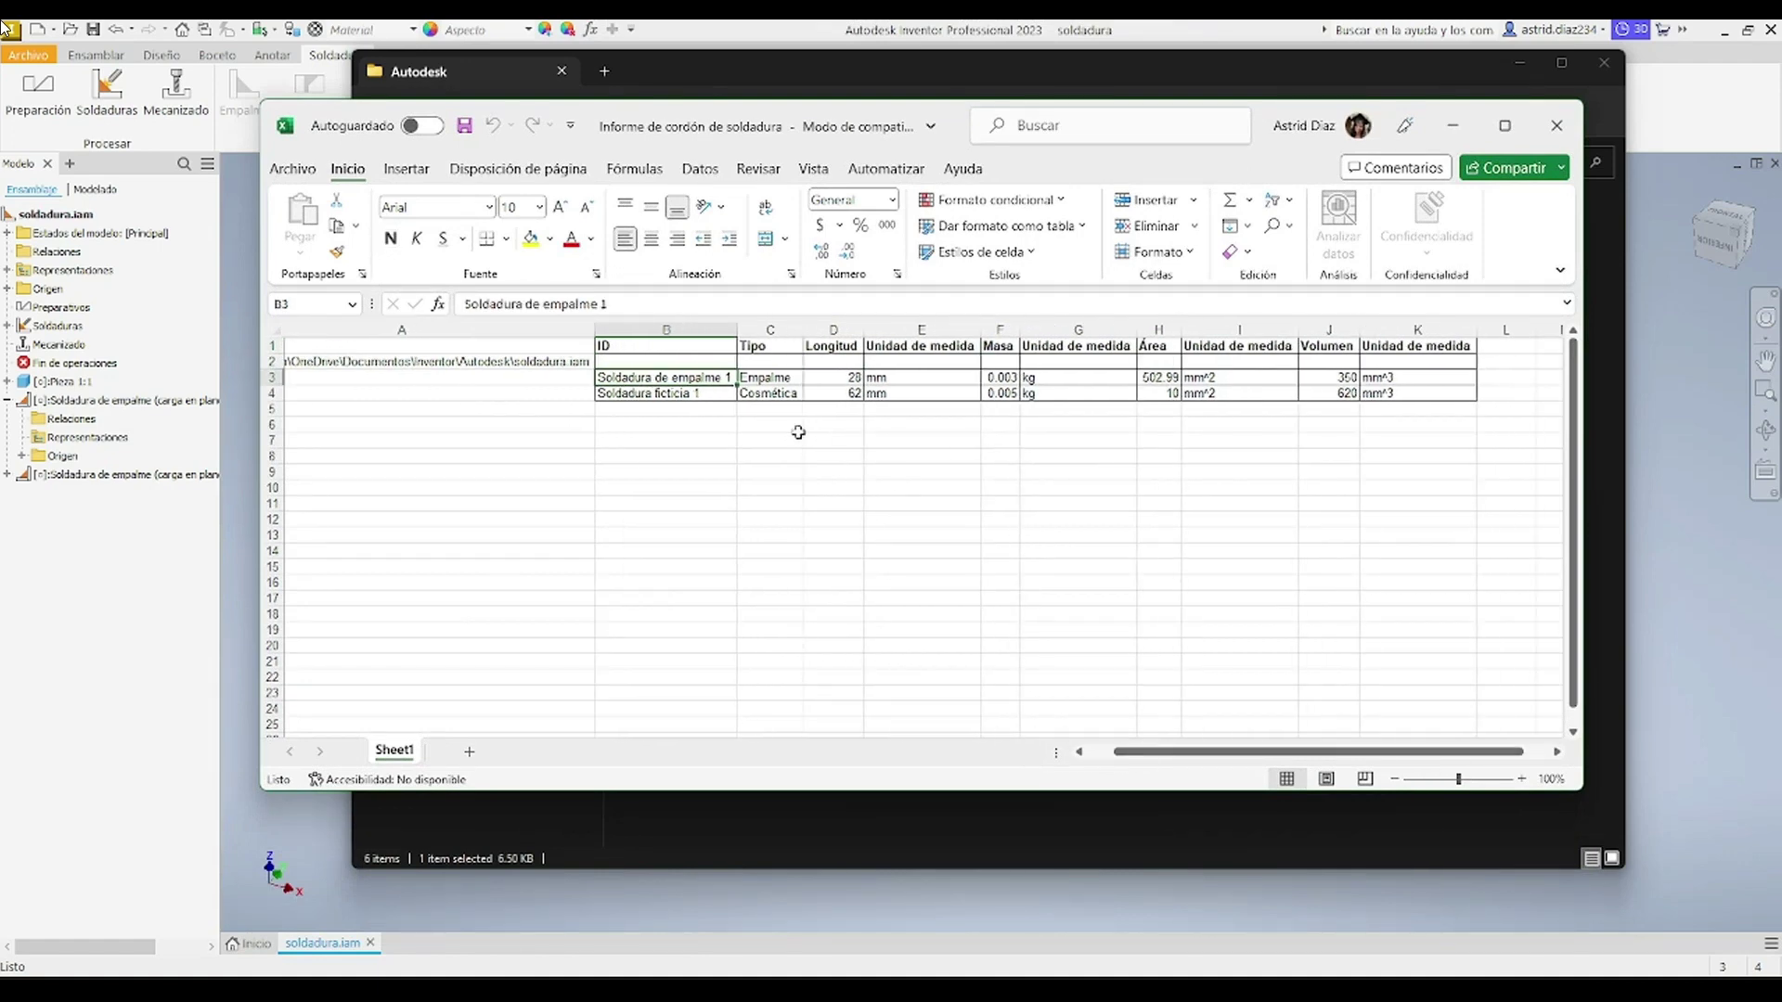
left_click(703, 395)
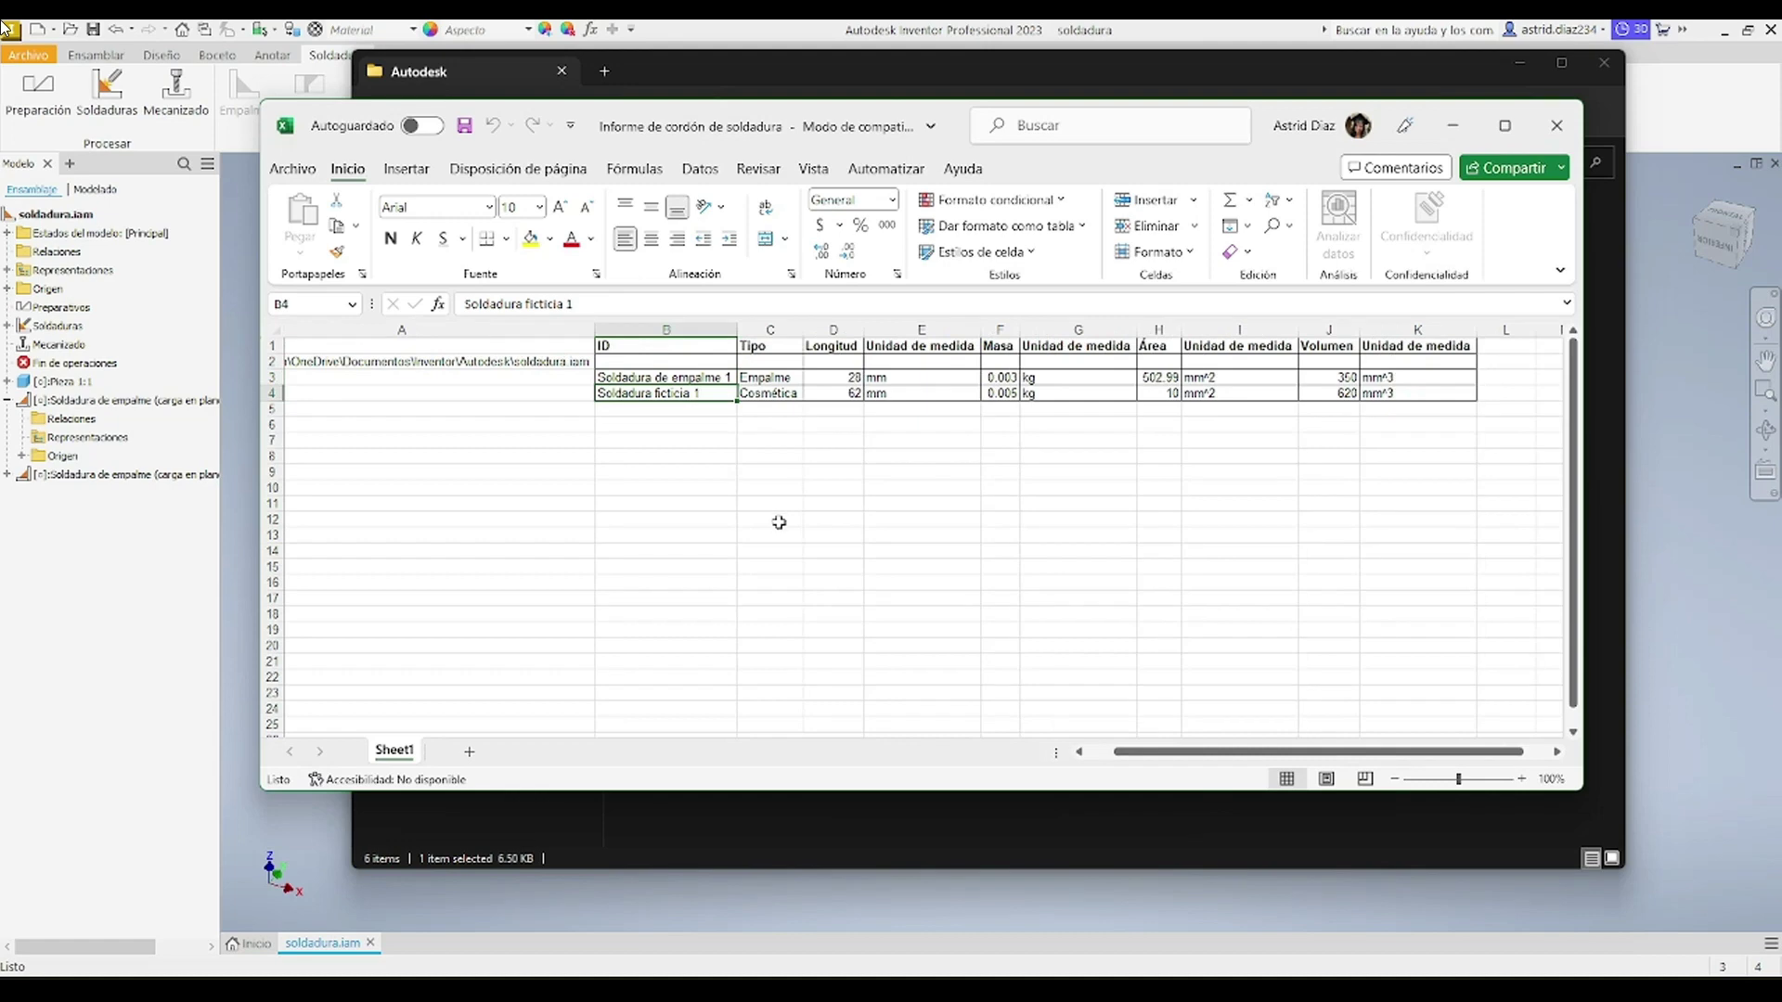
left_click(788, 391)
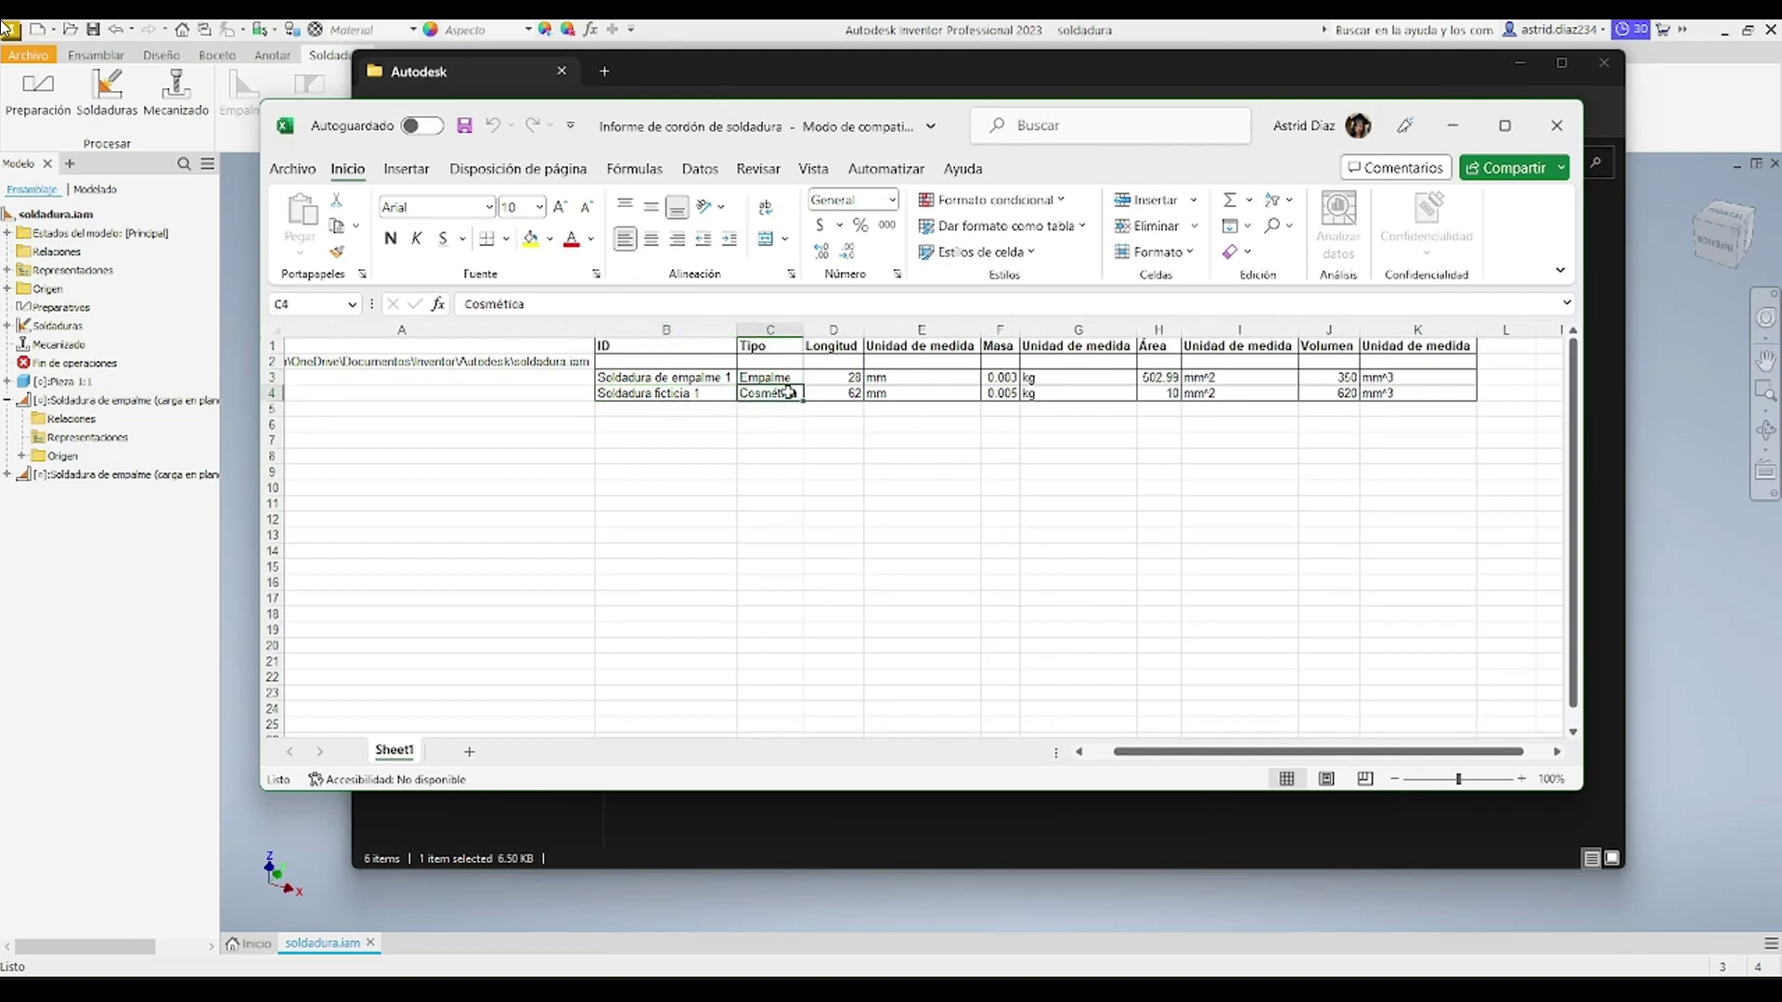
left_click(830, 382)
left_click(838, 394)
left_click(915, 375)
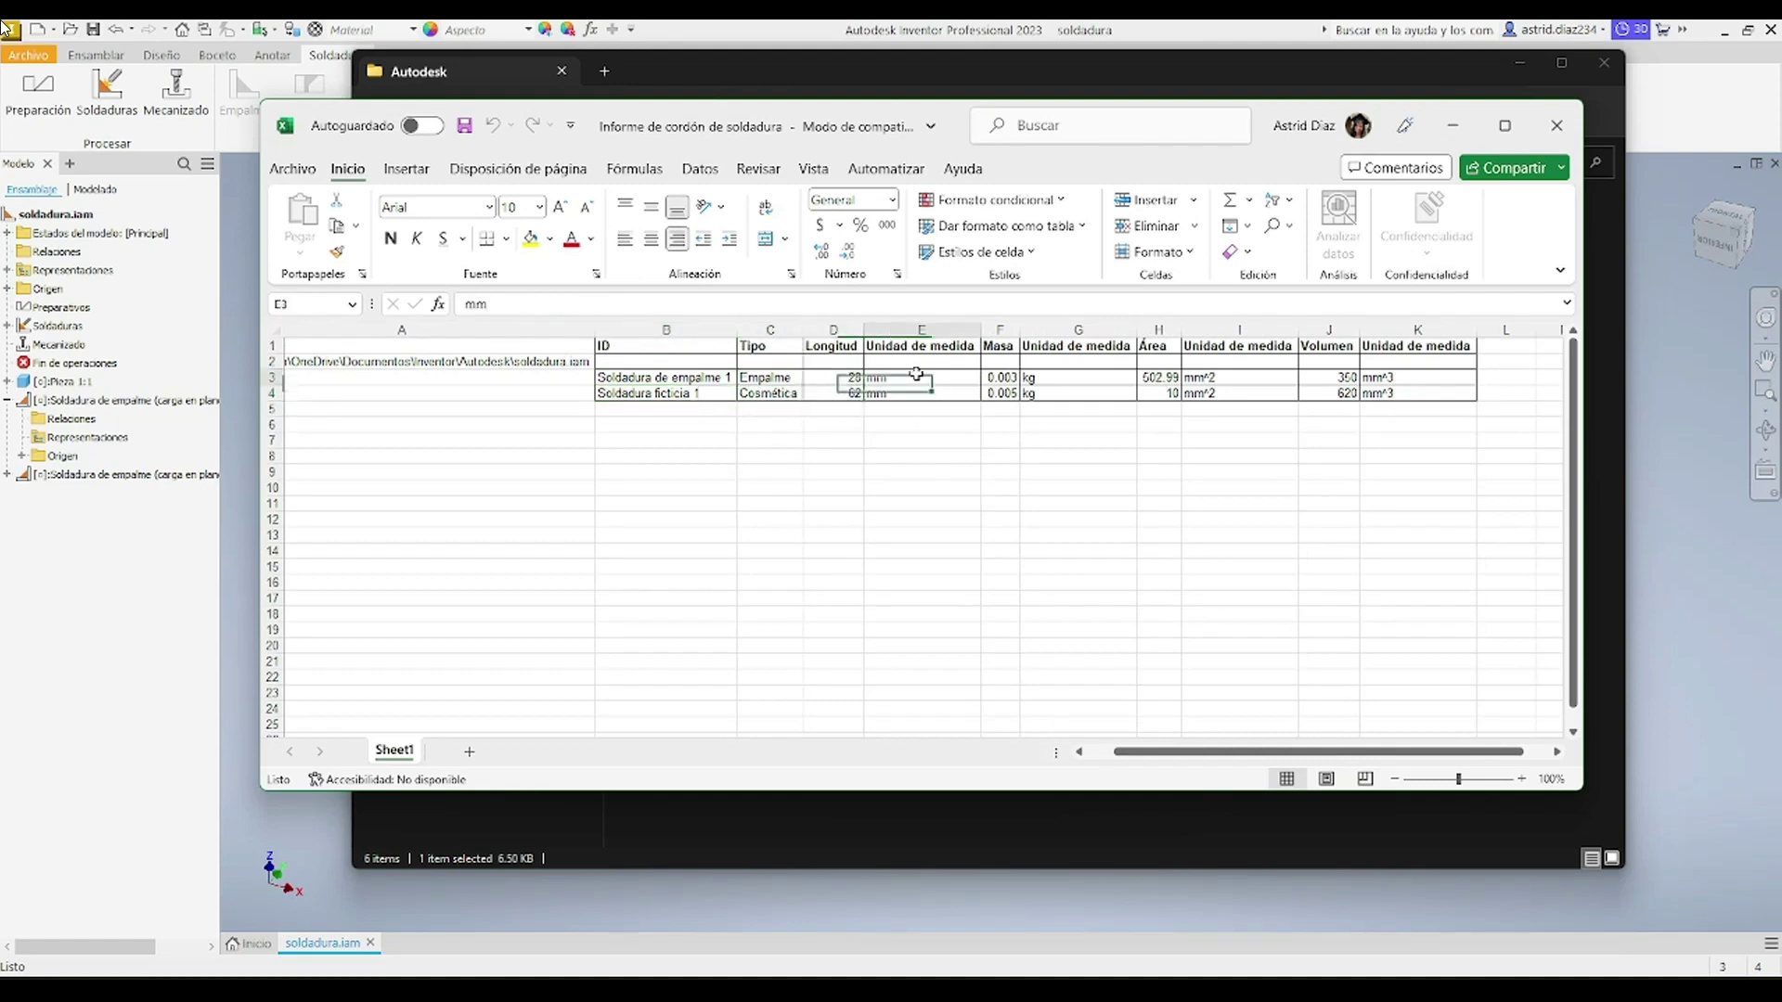
left_click(918, 394)
left_click(1102, 380)
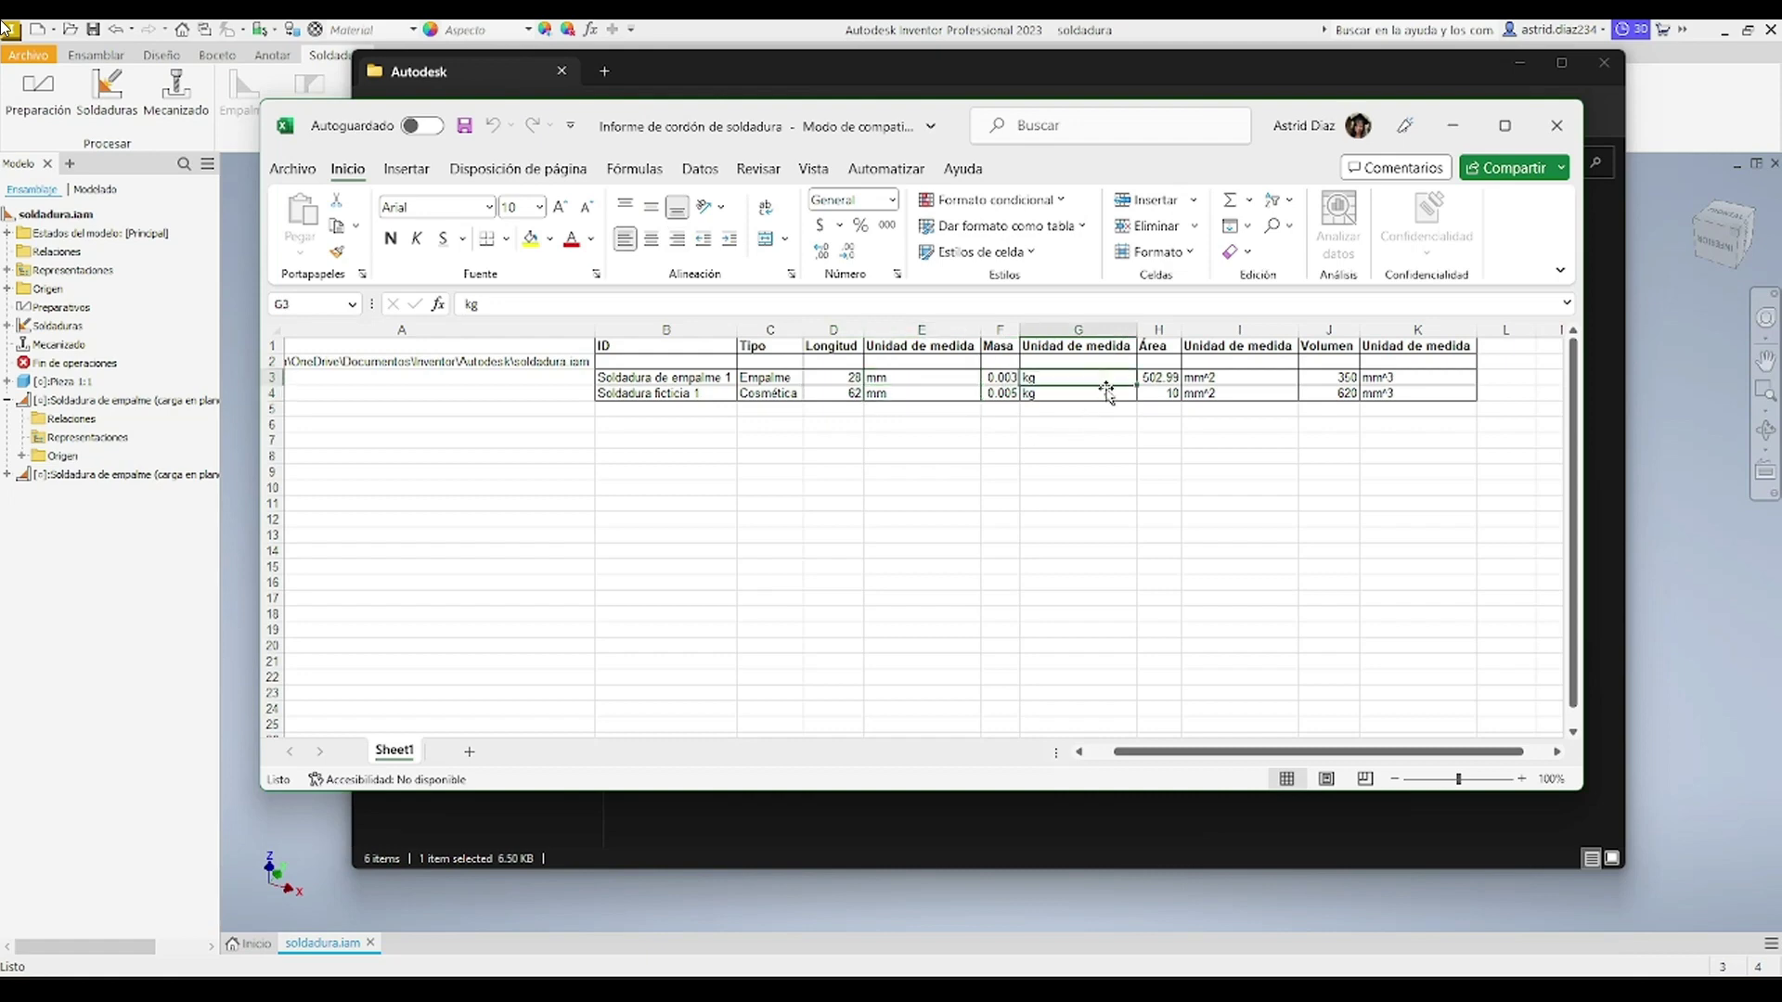
left_click(1106, 393)
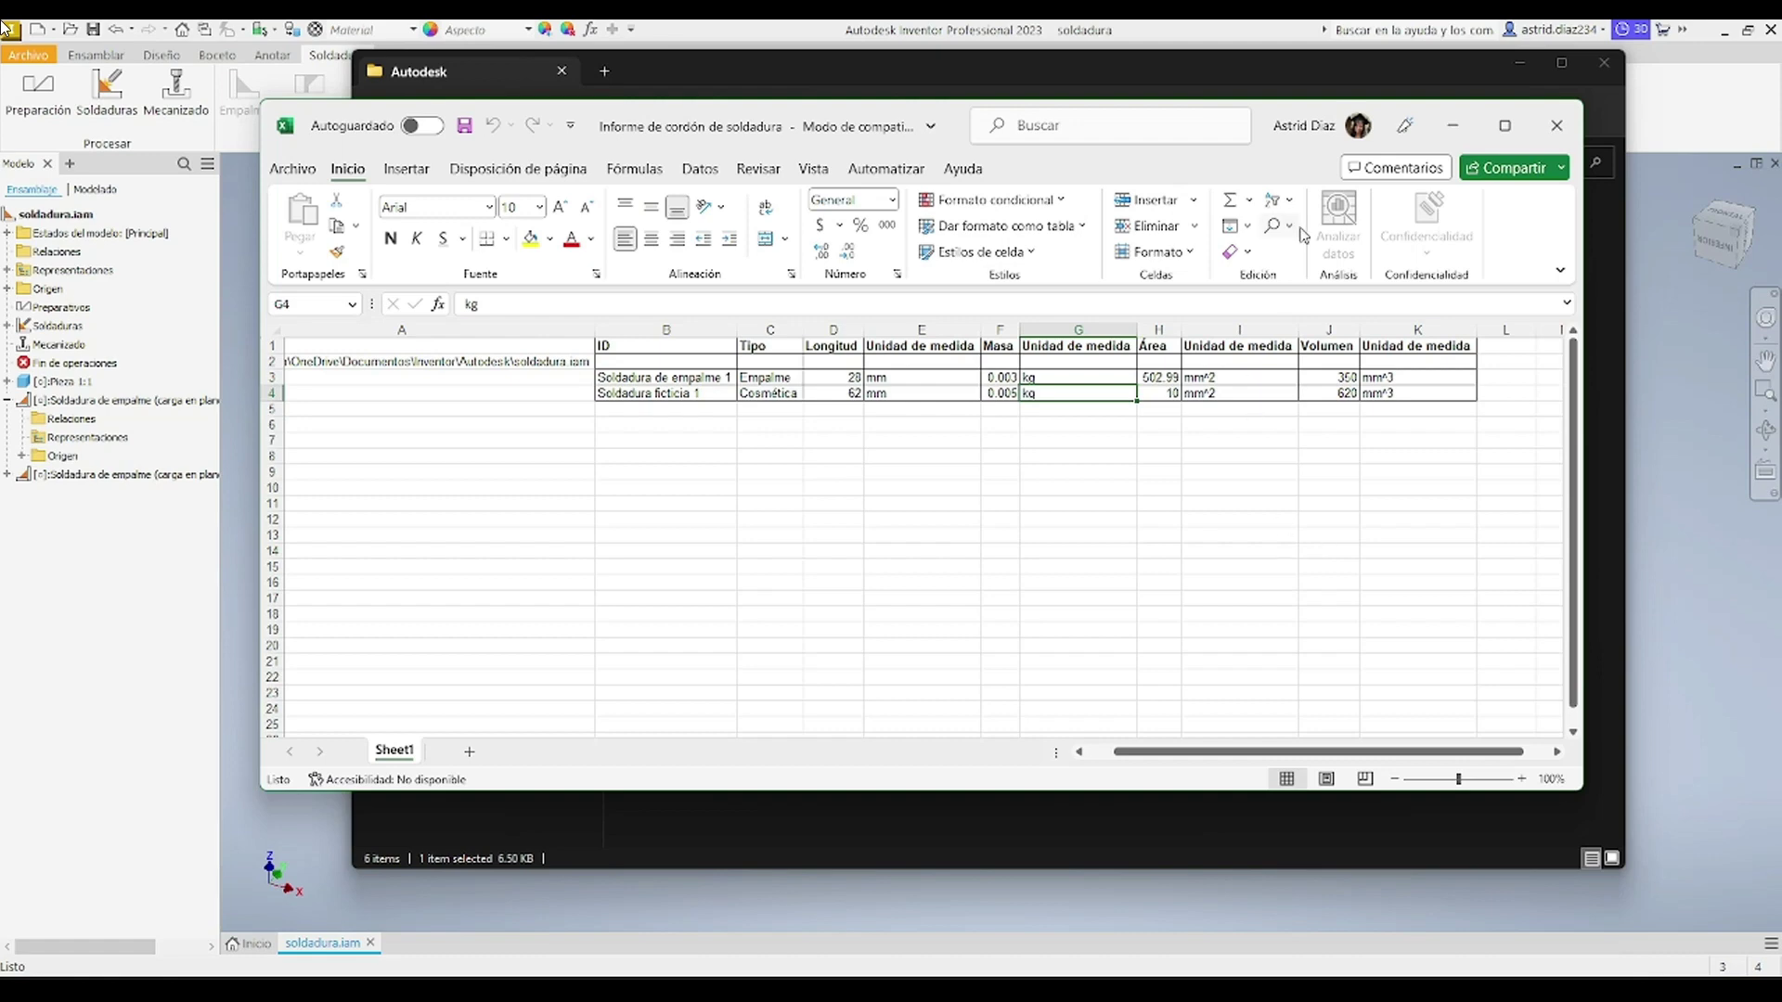
left_click(1453, 125)
left_click(1518, 65)
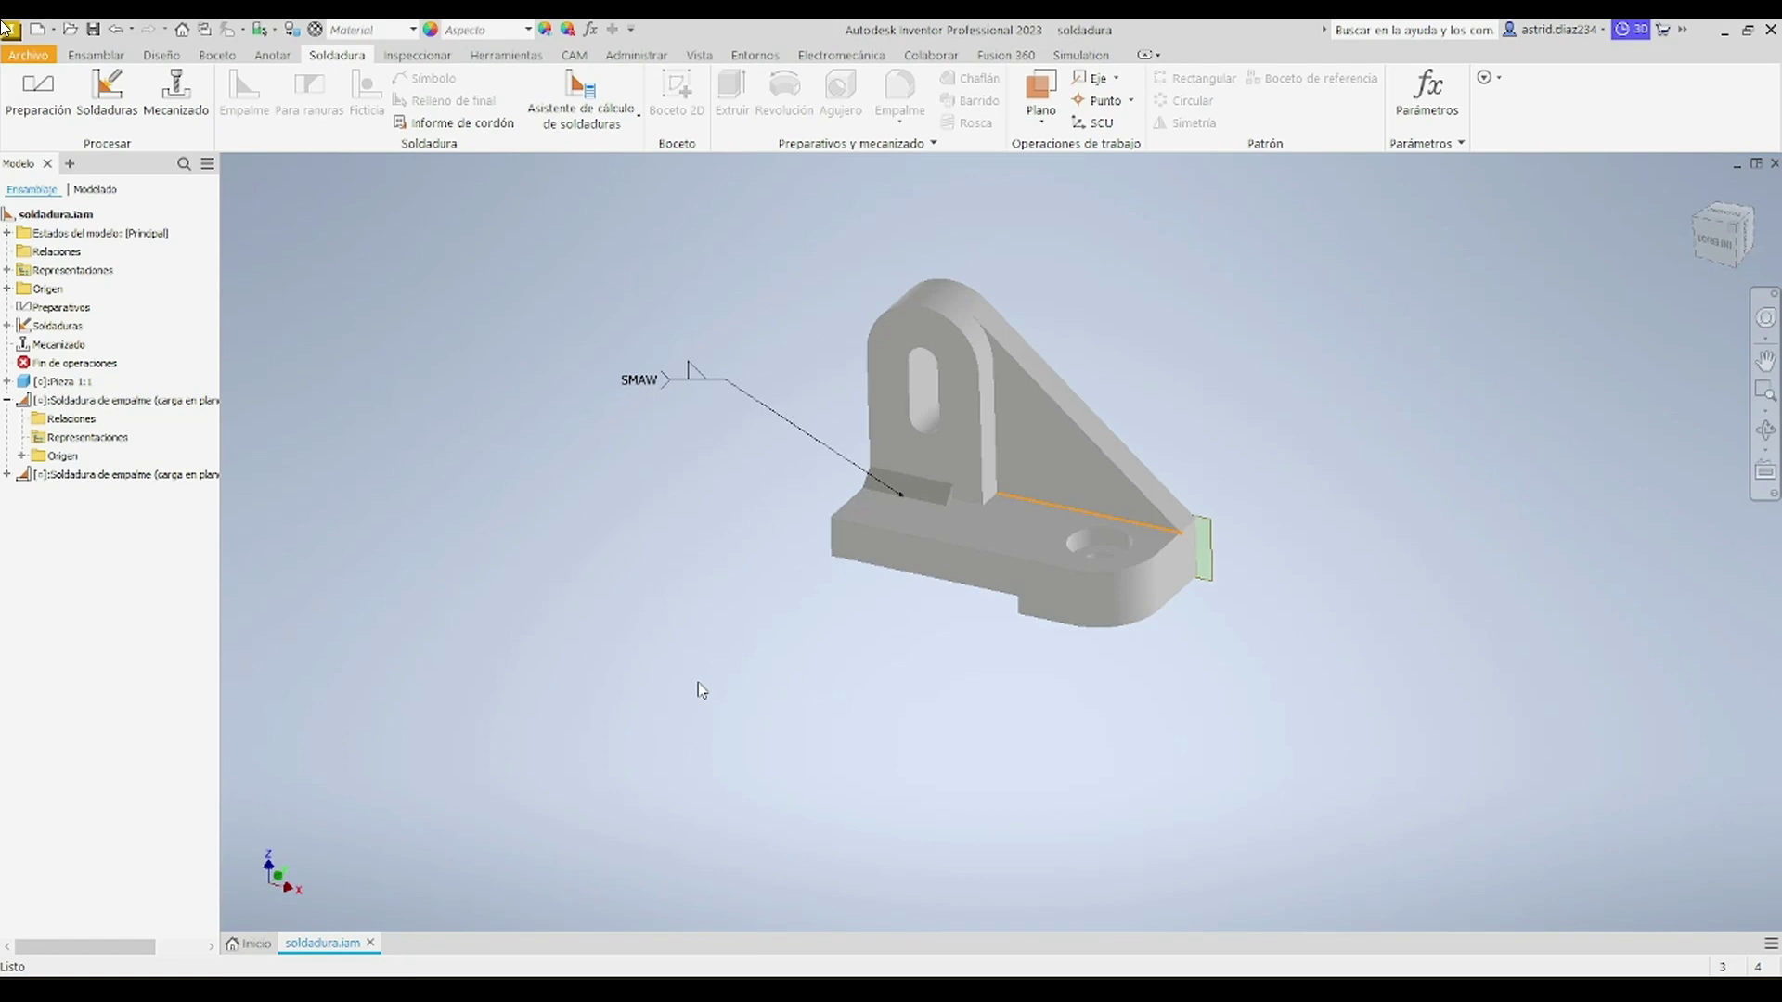
Step: Enter the stress analysis environment and create a new single-point static analysis study with bonded contacts
left_click(755, 55)
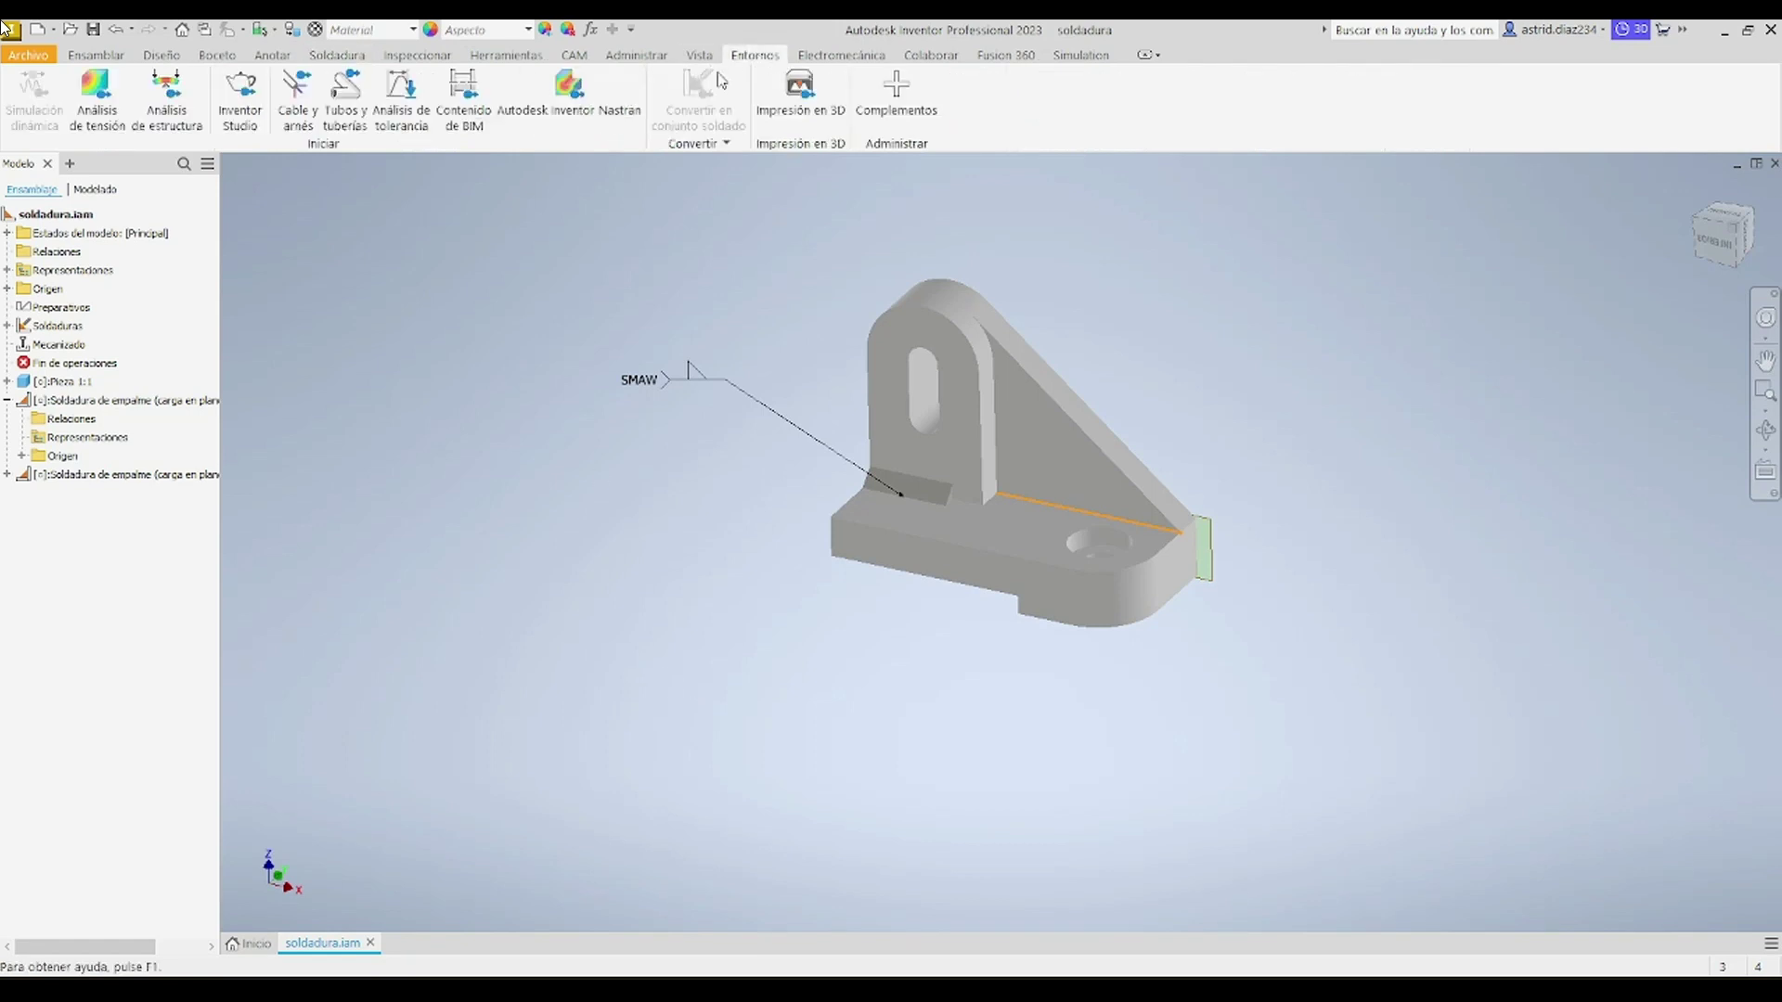
left_click(117, 118)
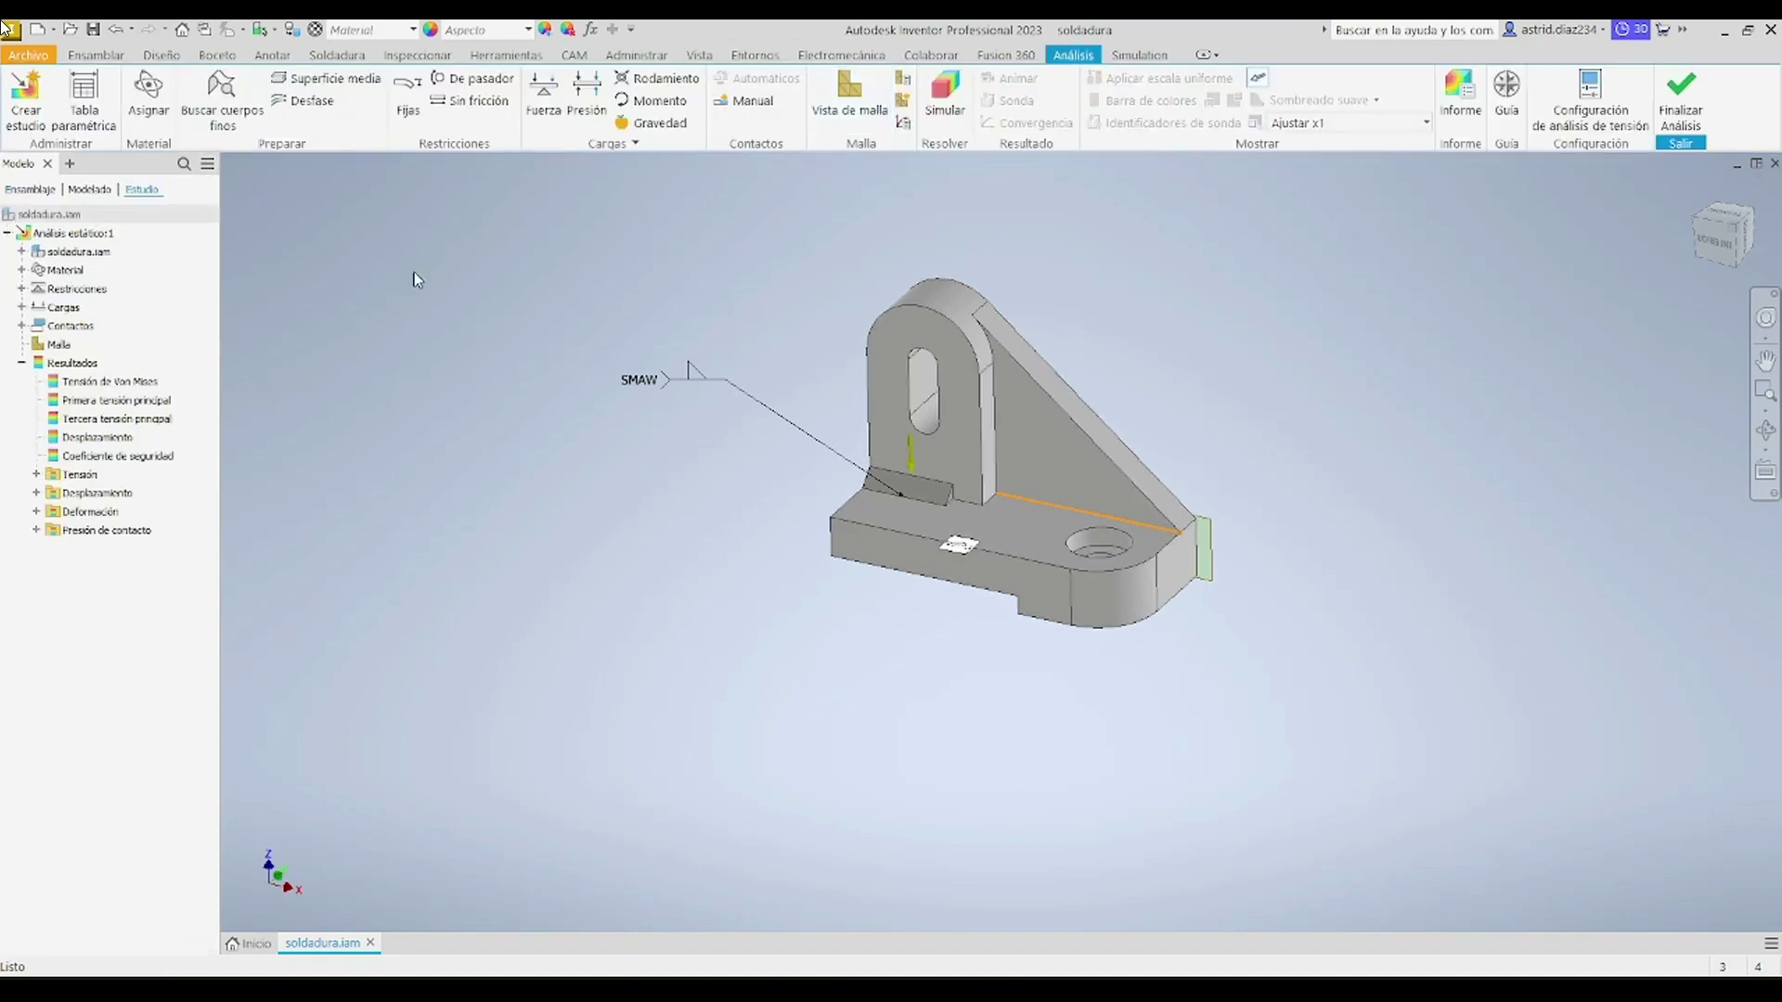
left_click(36, 100)
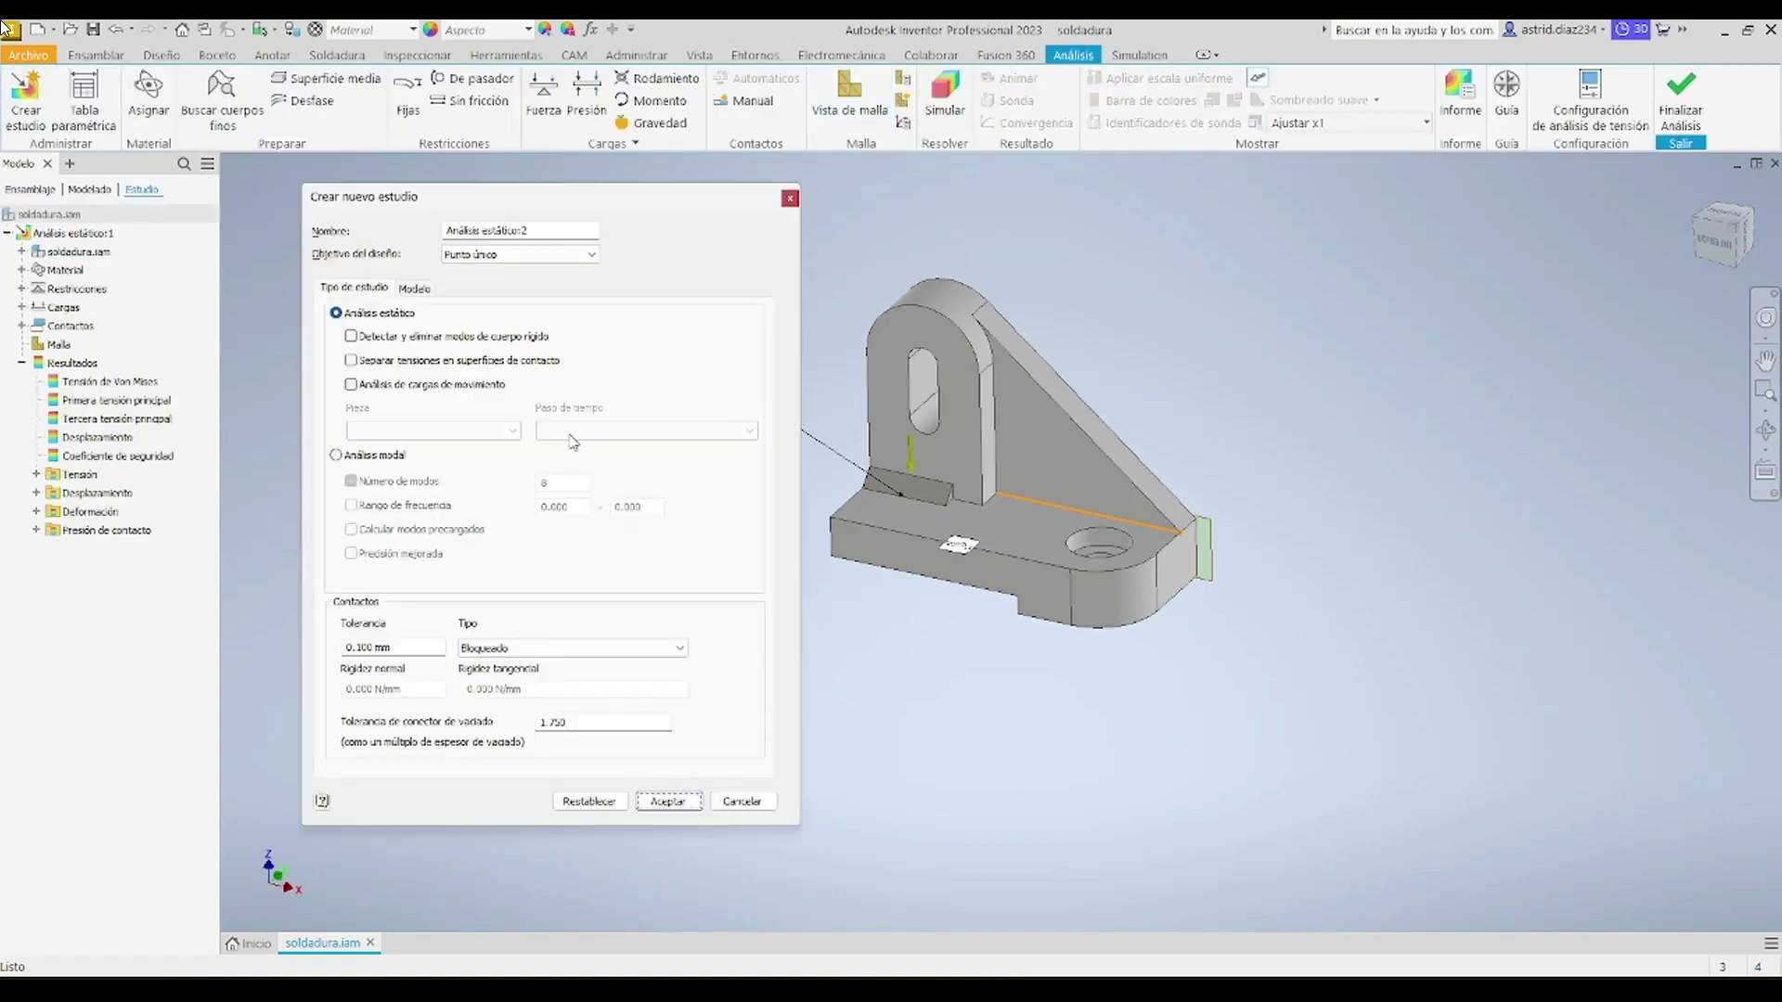
left_click(667, 801)
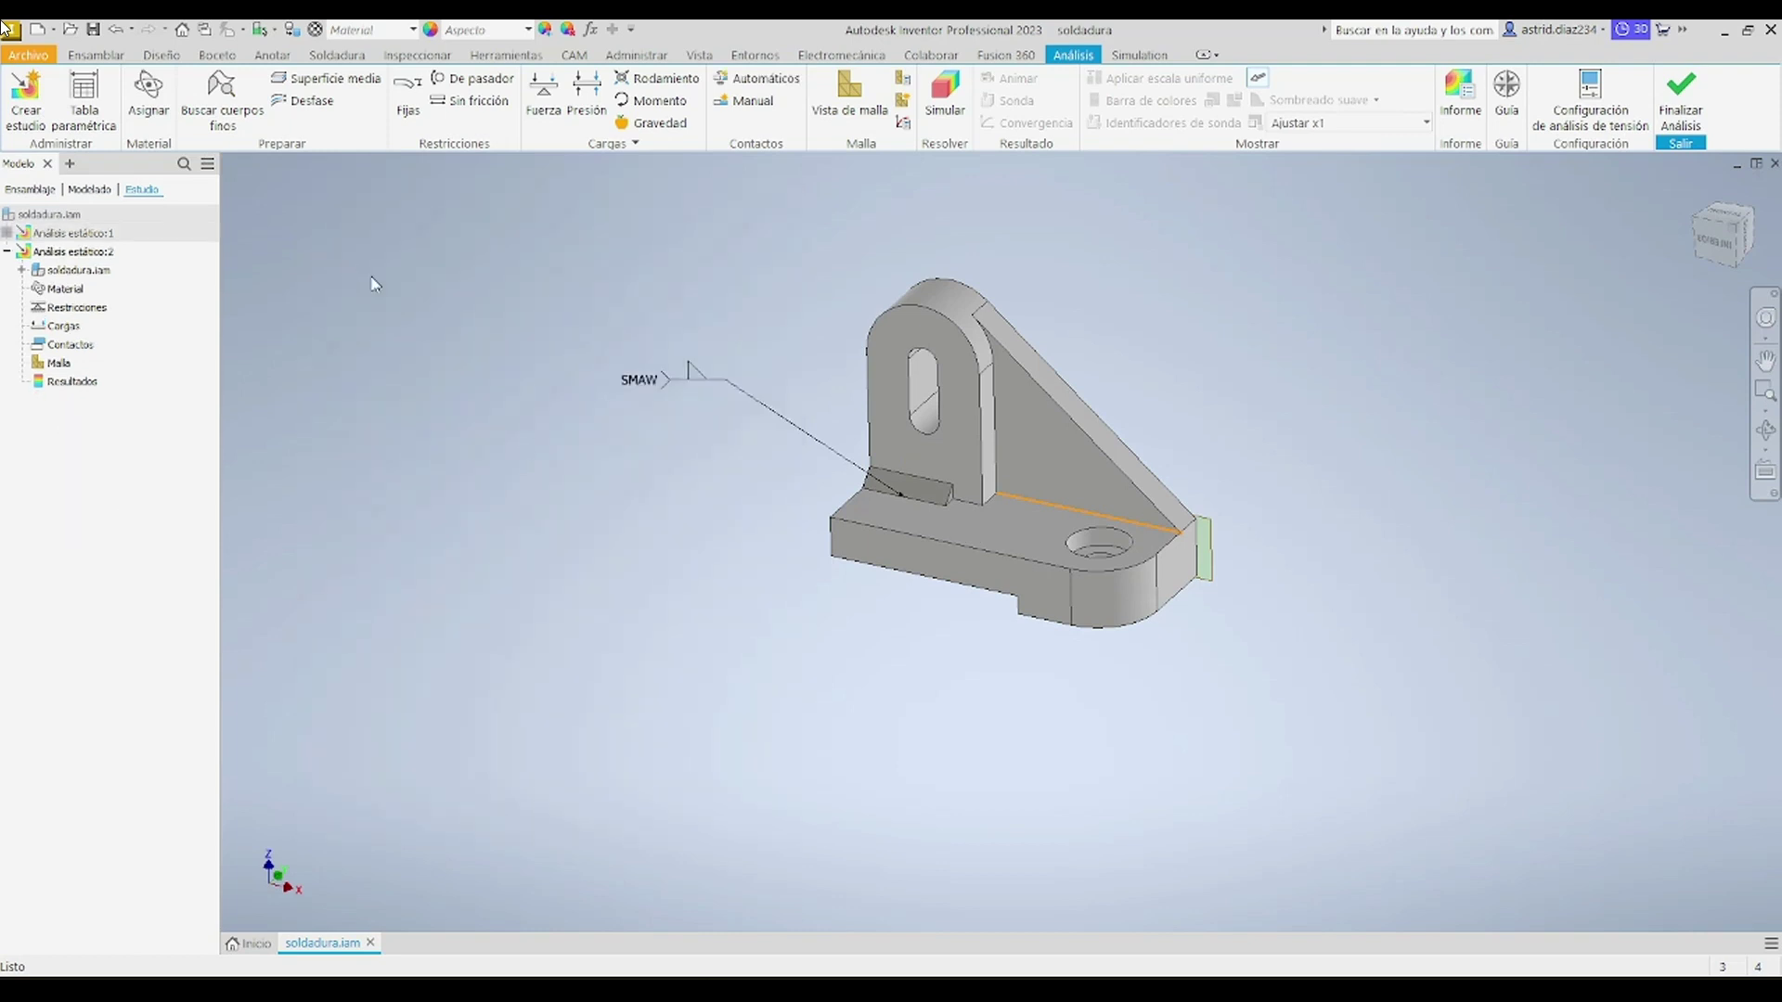
Step: Assign Acero as the override material of Pieza 1:1 for the study
left_click(148, 102)
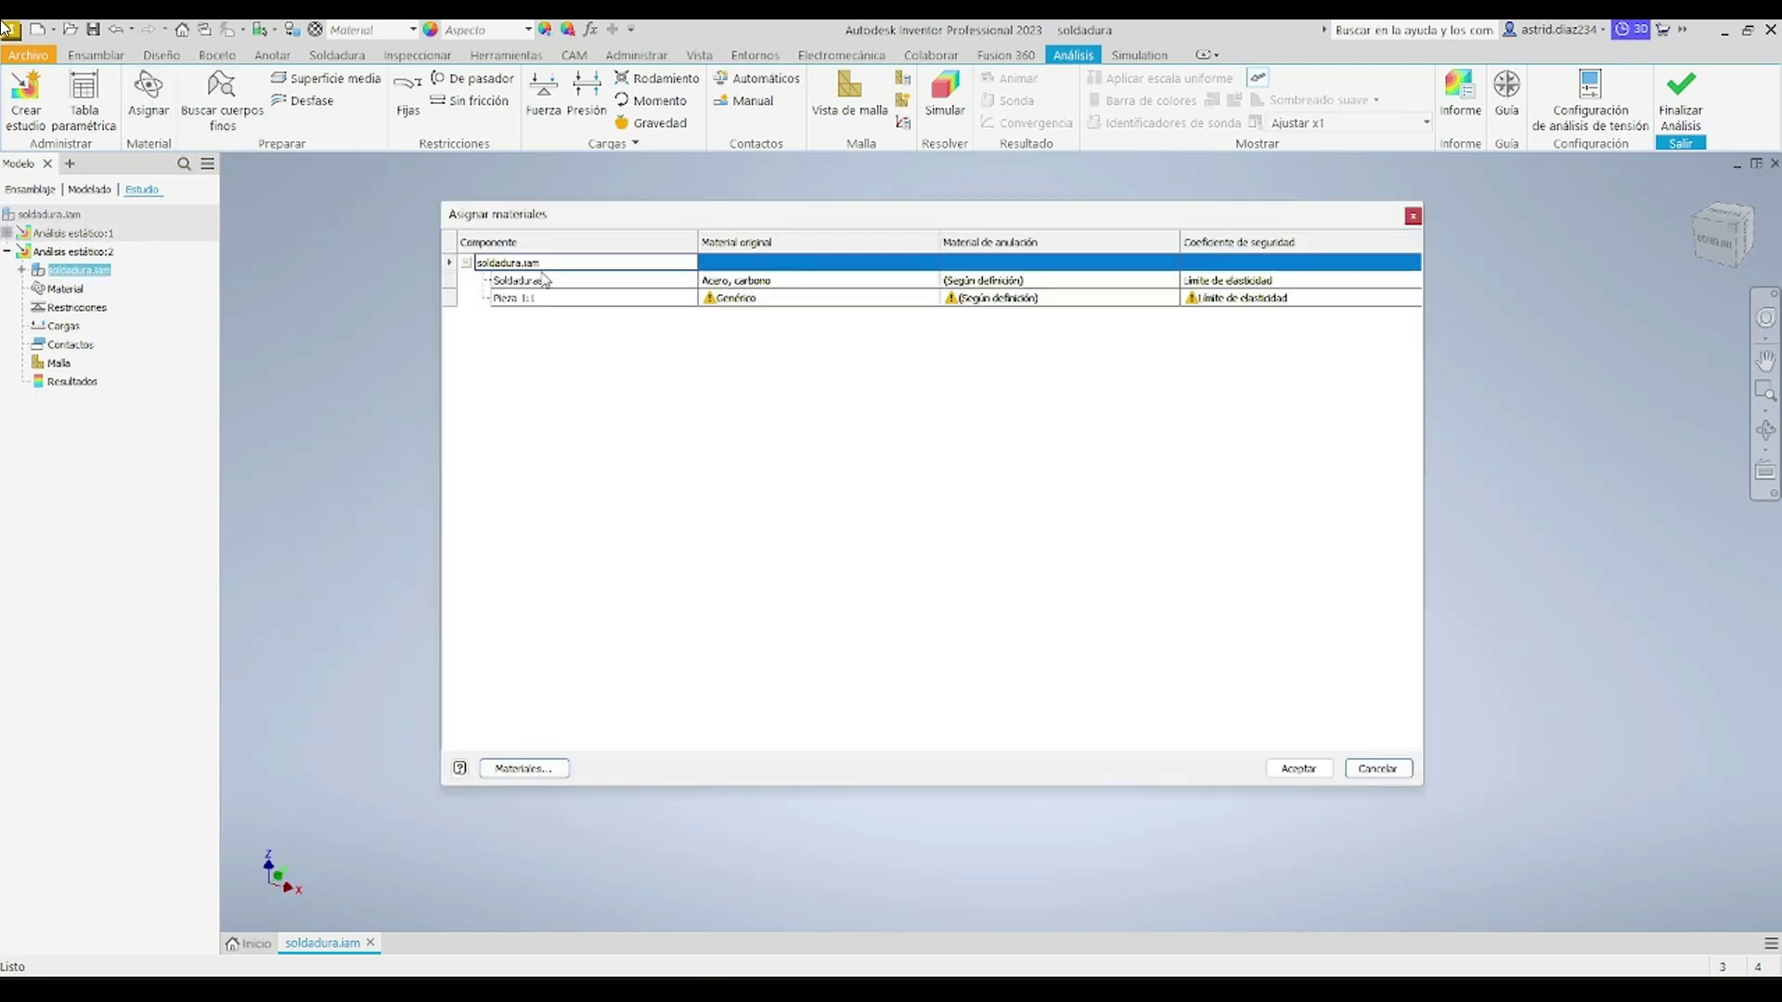
left_click(854, 298)
left_click(1055, 298)
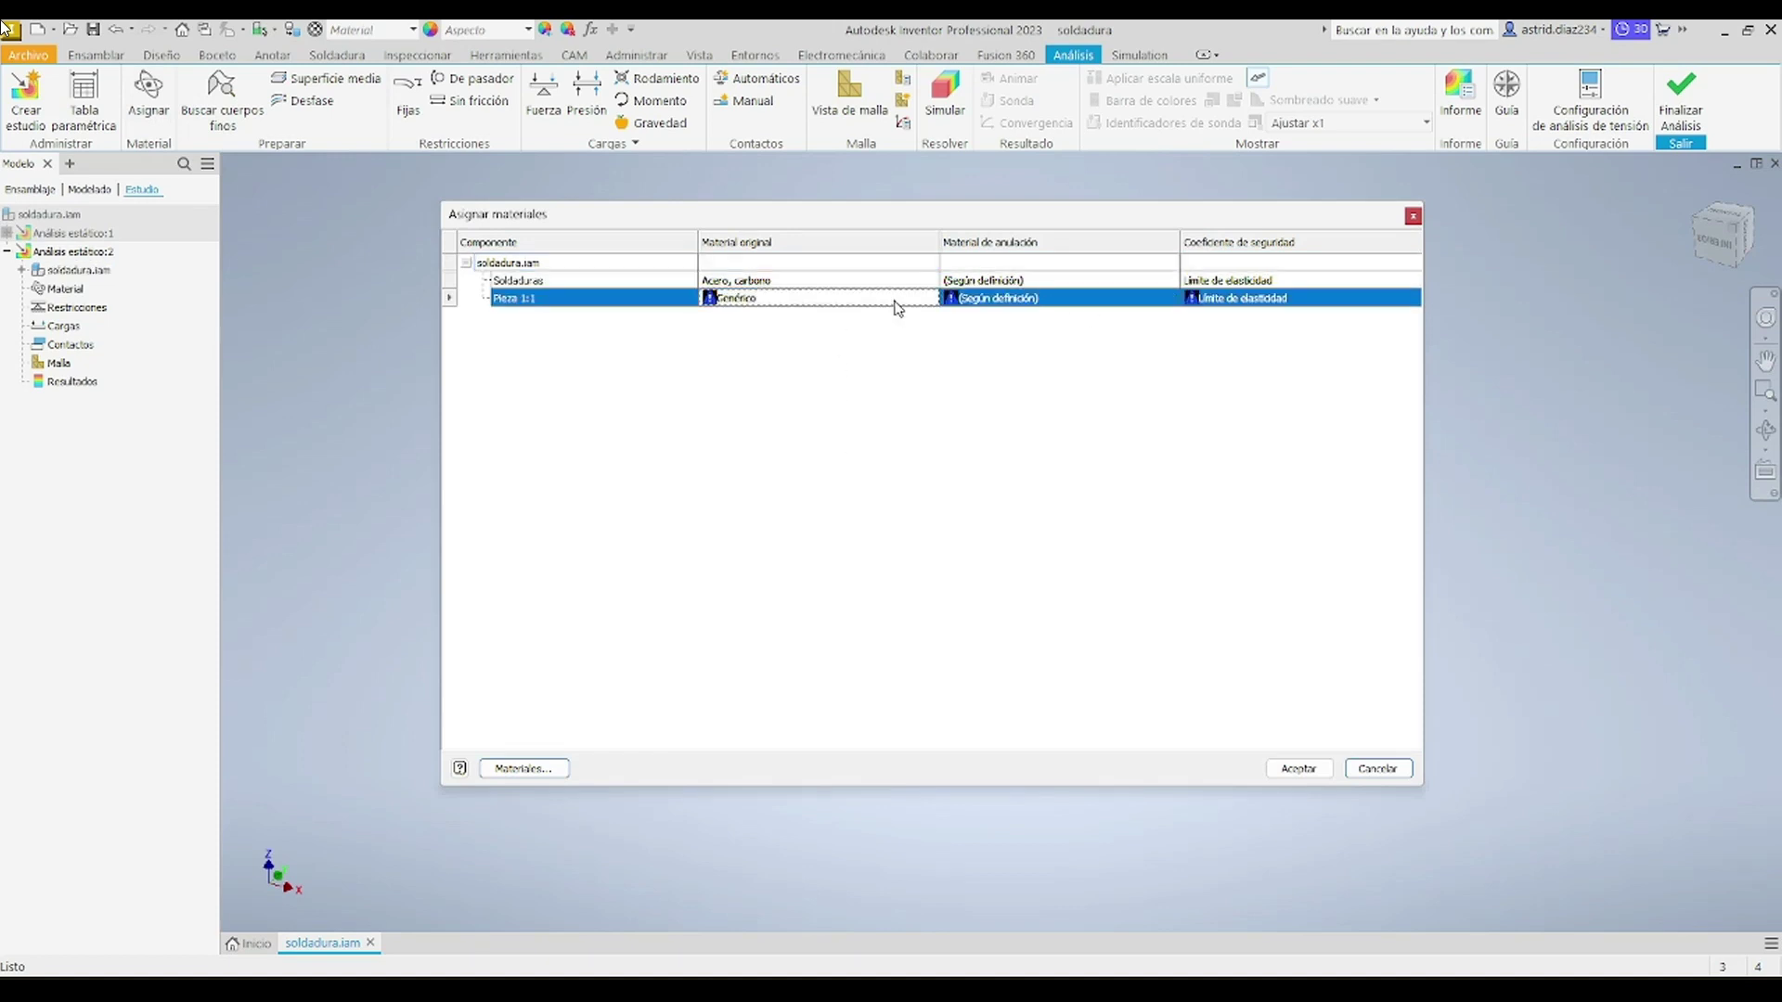
left_click(1169, 298)
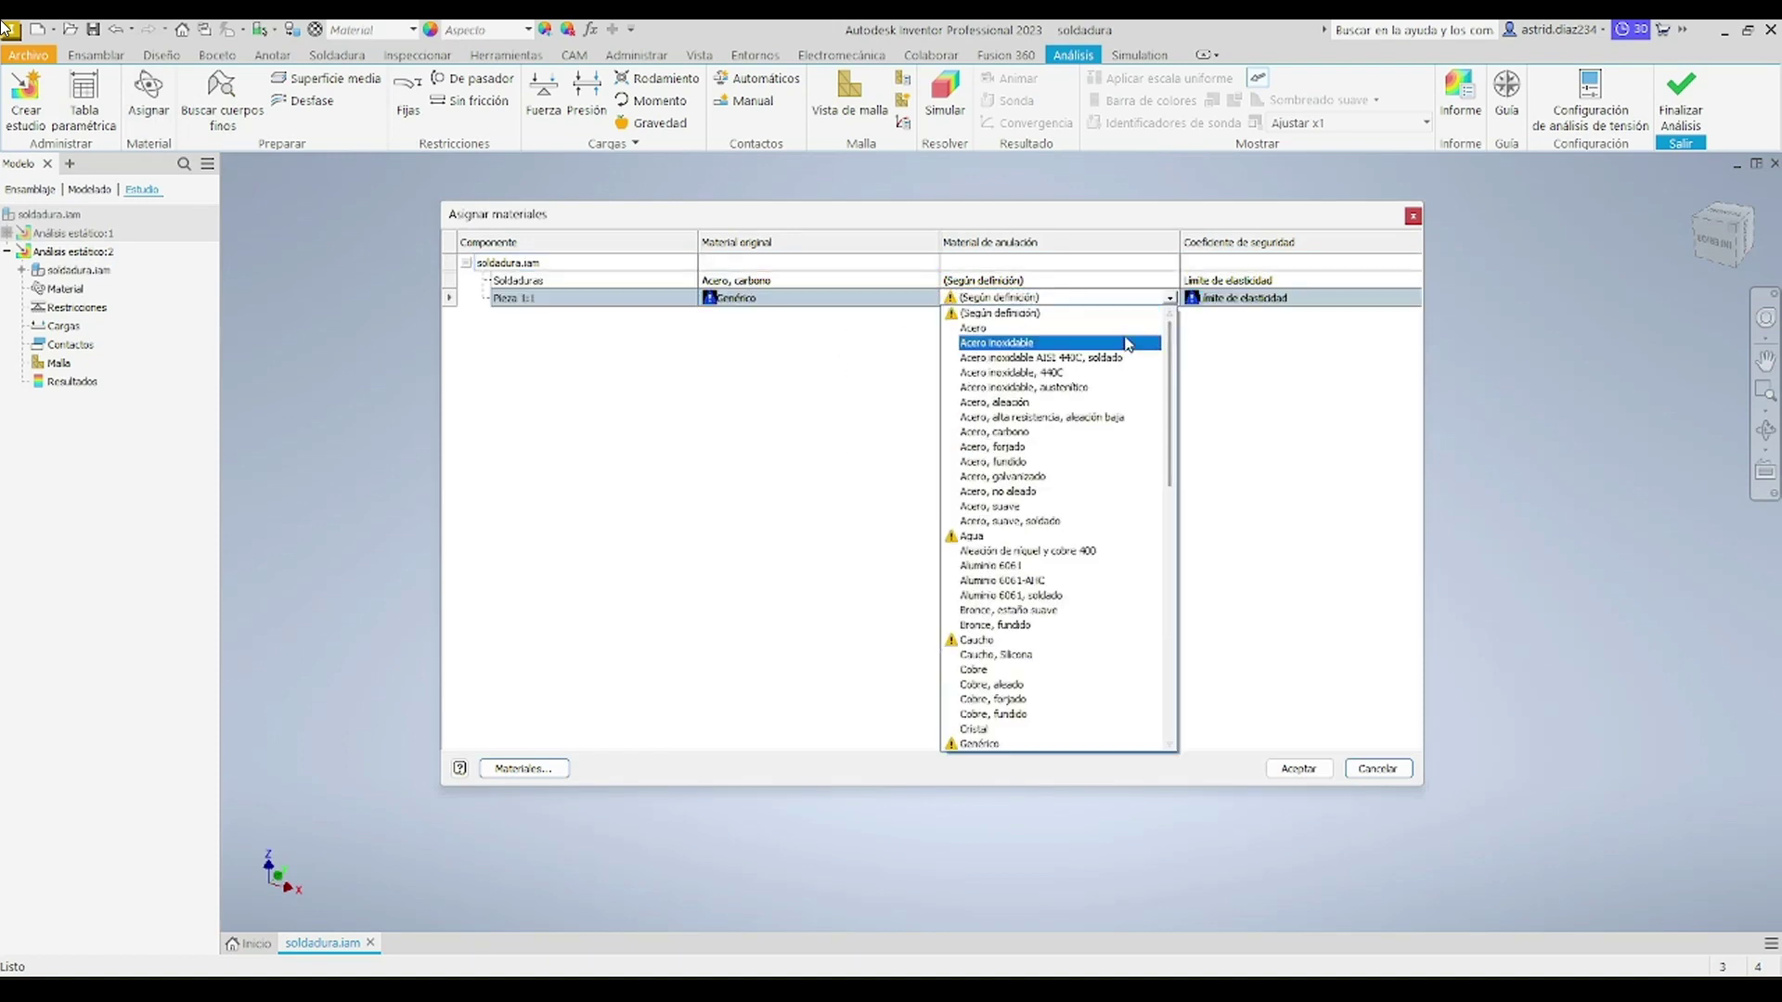
left_click(1126, 343)
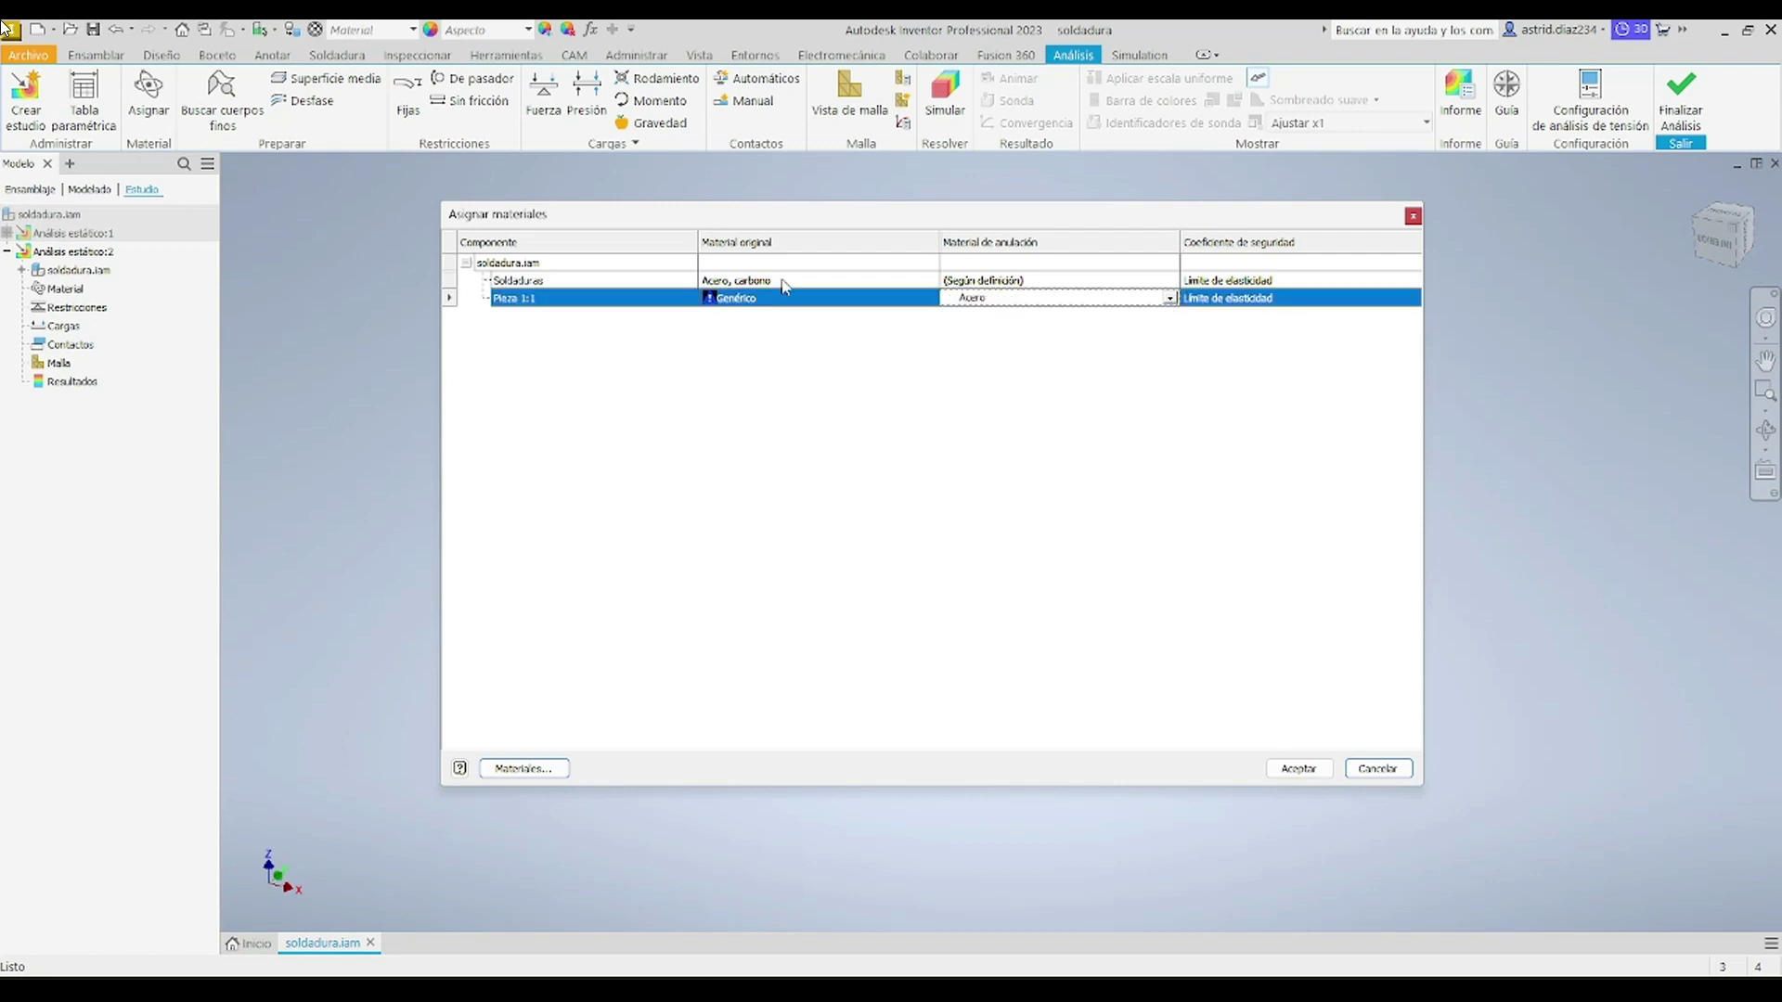
left_click(1299, 769)
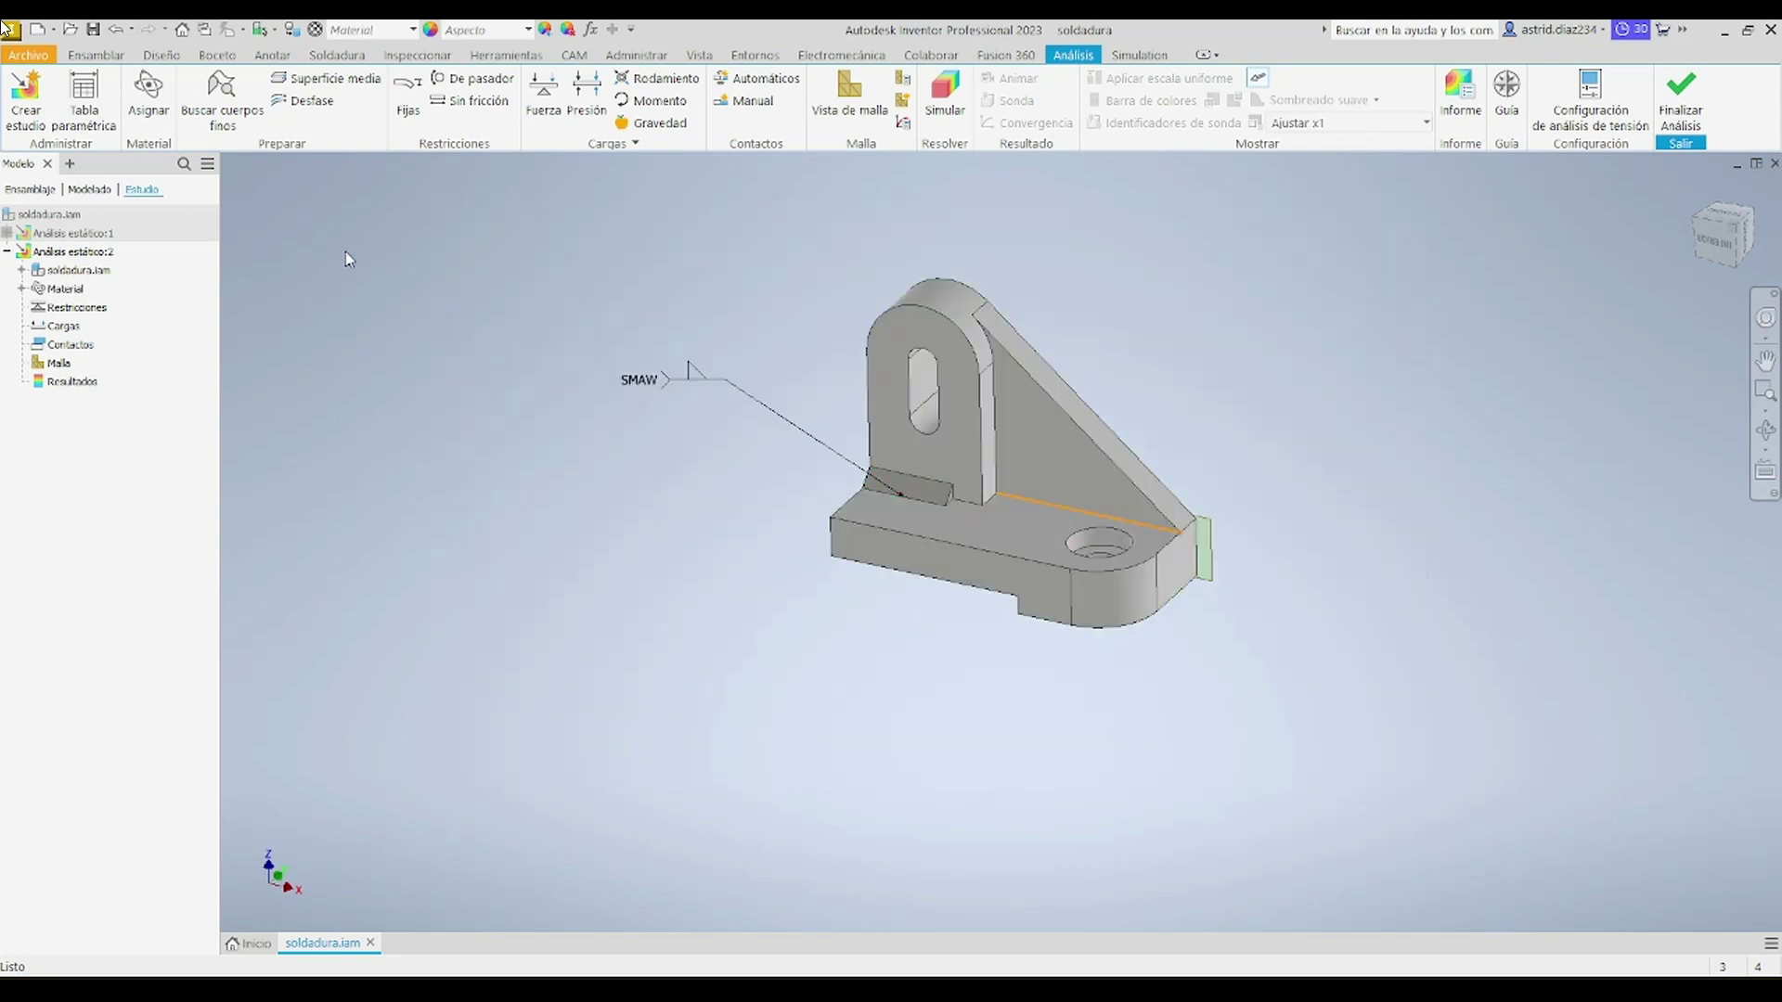
Step: Apply a fixed constraint to the large flat face on the underside of the bracket's base
left_click(408, 93)
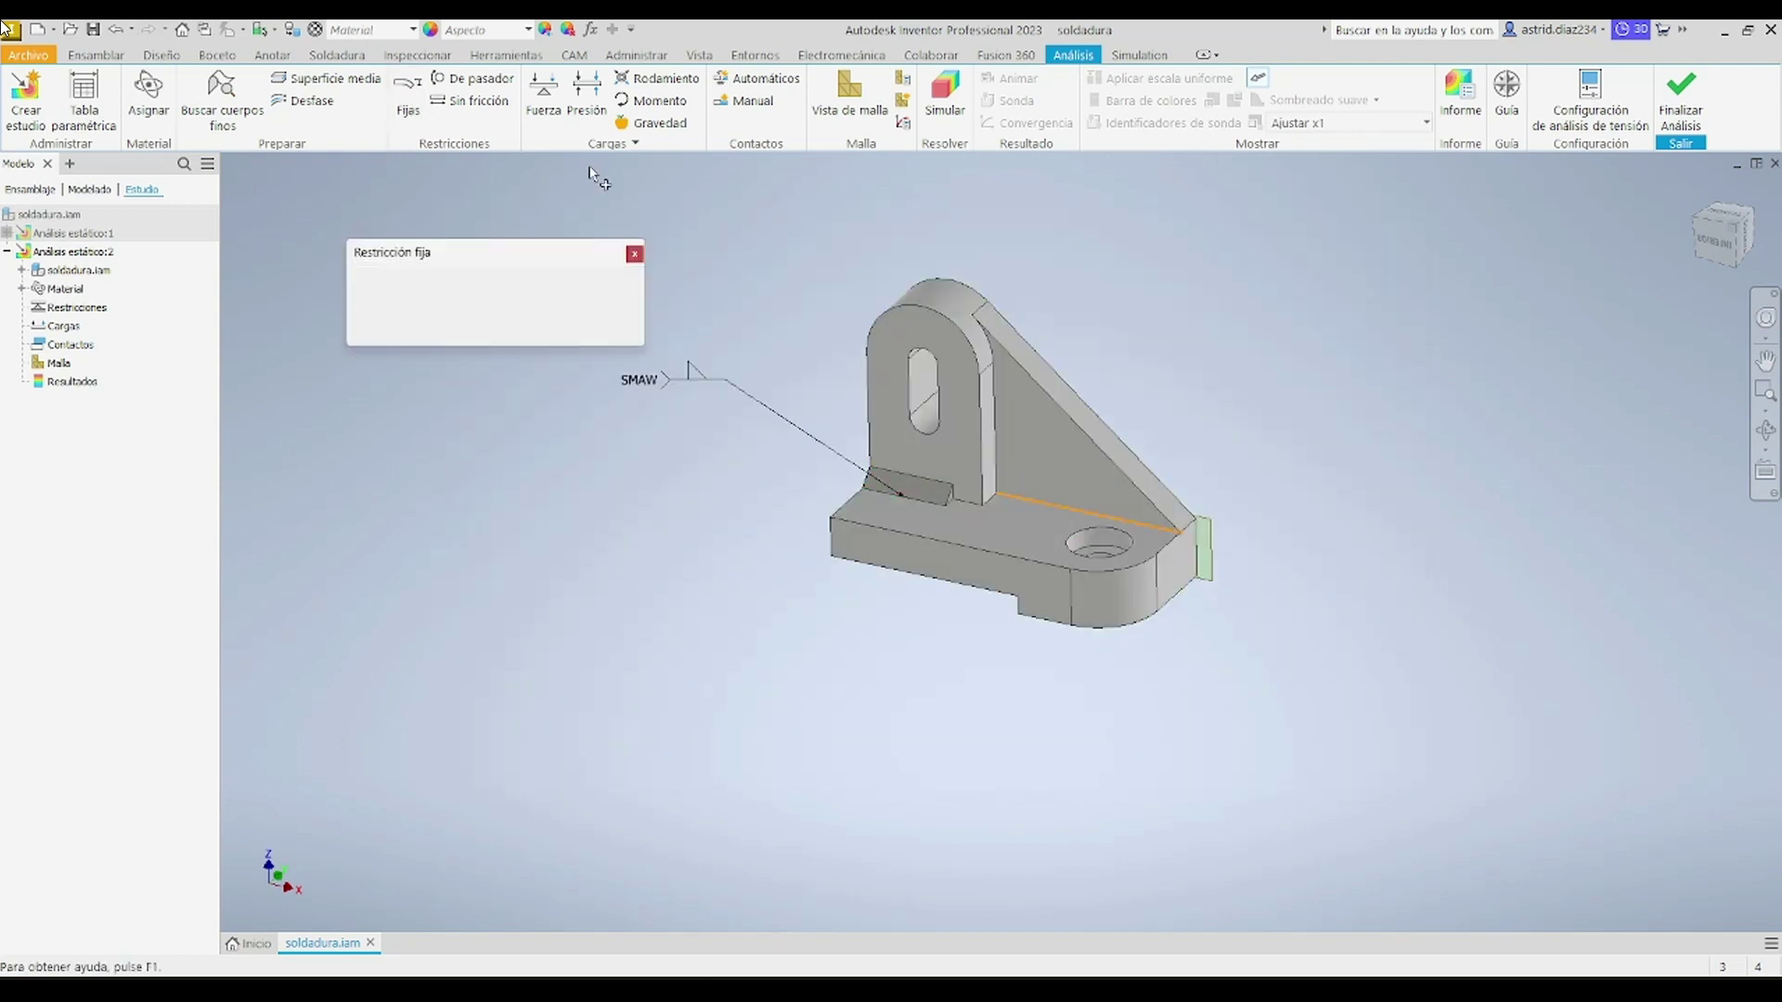
left_click(1766, 429)
left_click_drag(1153, 534, 1153, 239)
right_click(1200, 330)
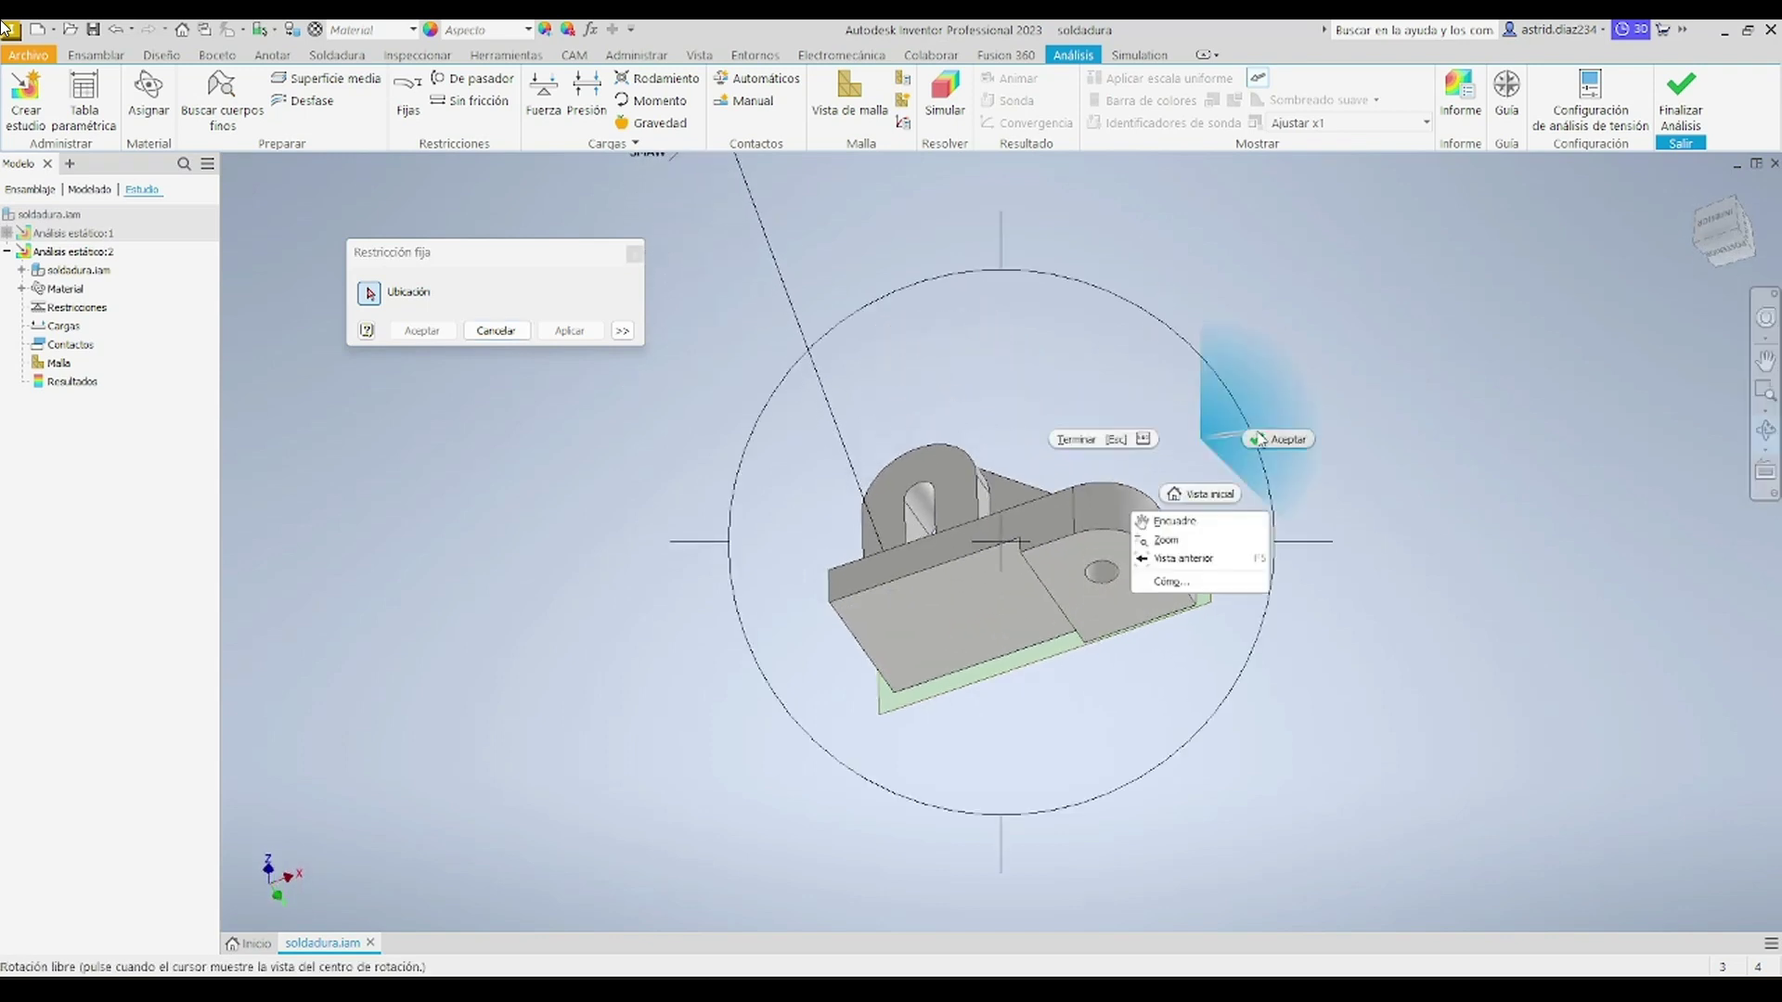
left_click(1274, 437)
left_click(986, 614)
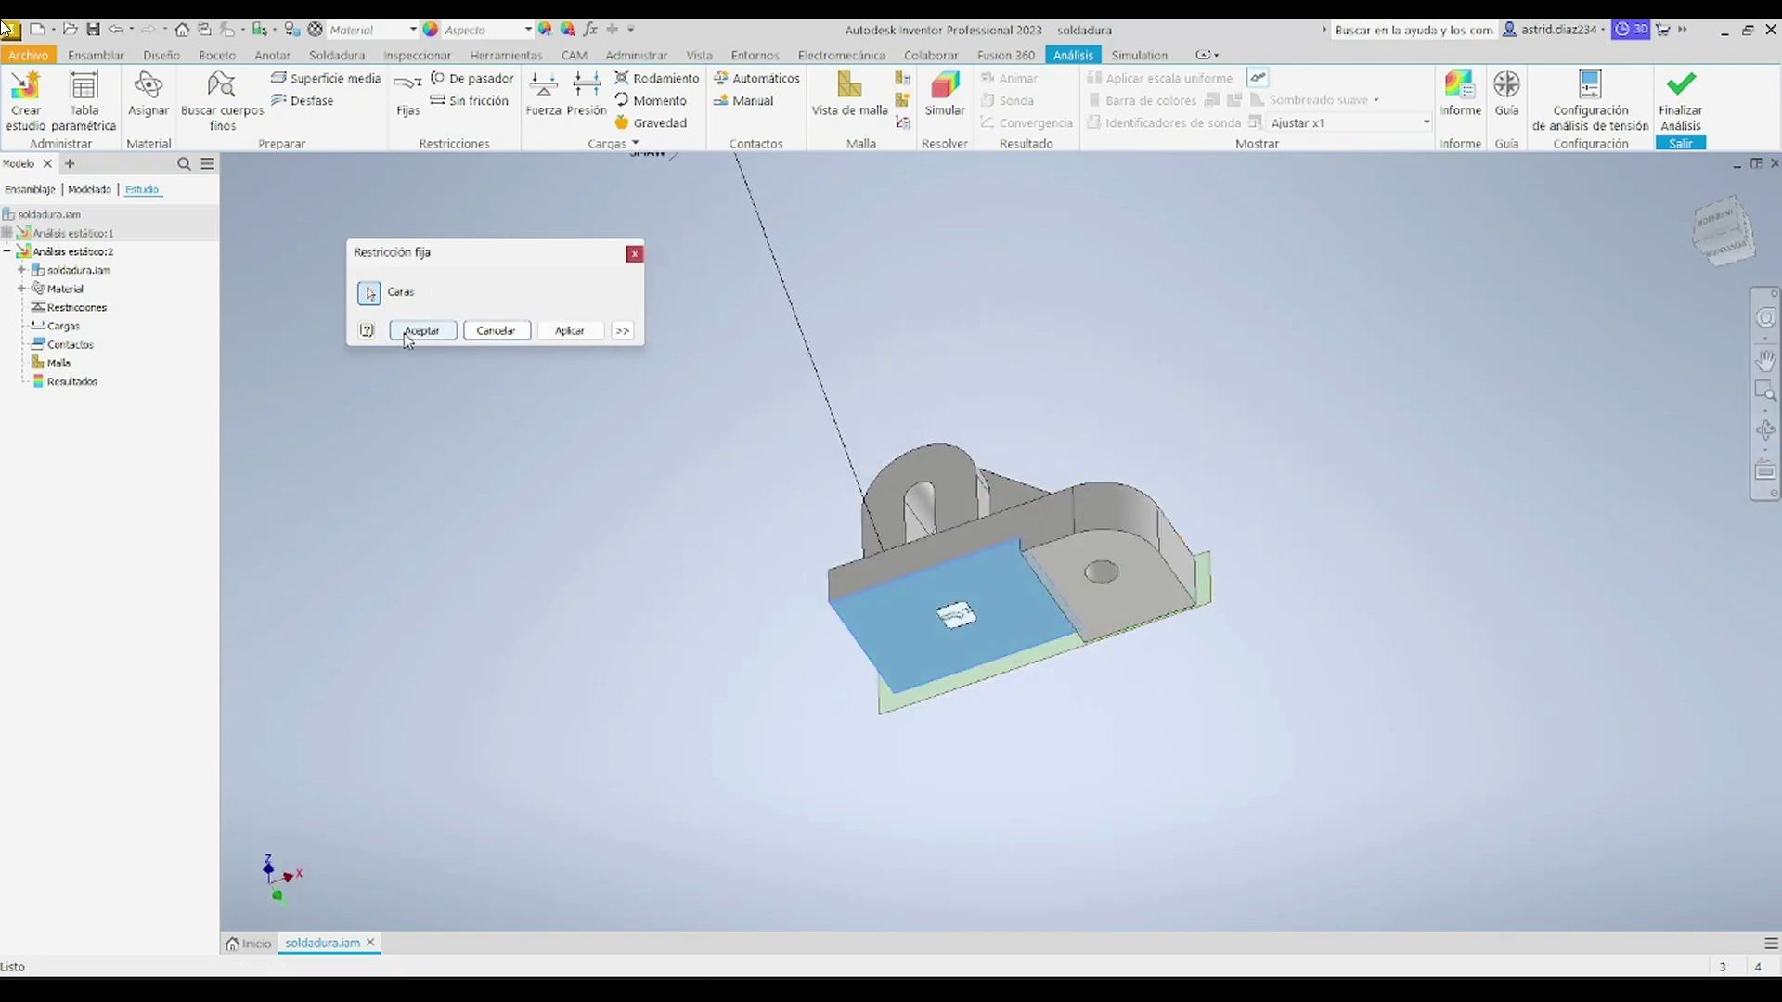
left_click(420, 331)
Step: Compute the automatic contacts of the weldment and generate its mesh
left_click(1766, 430)
left_click_drag(1193, 454, 1044, 739)
key("Escape")
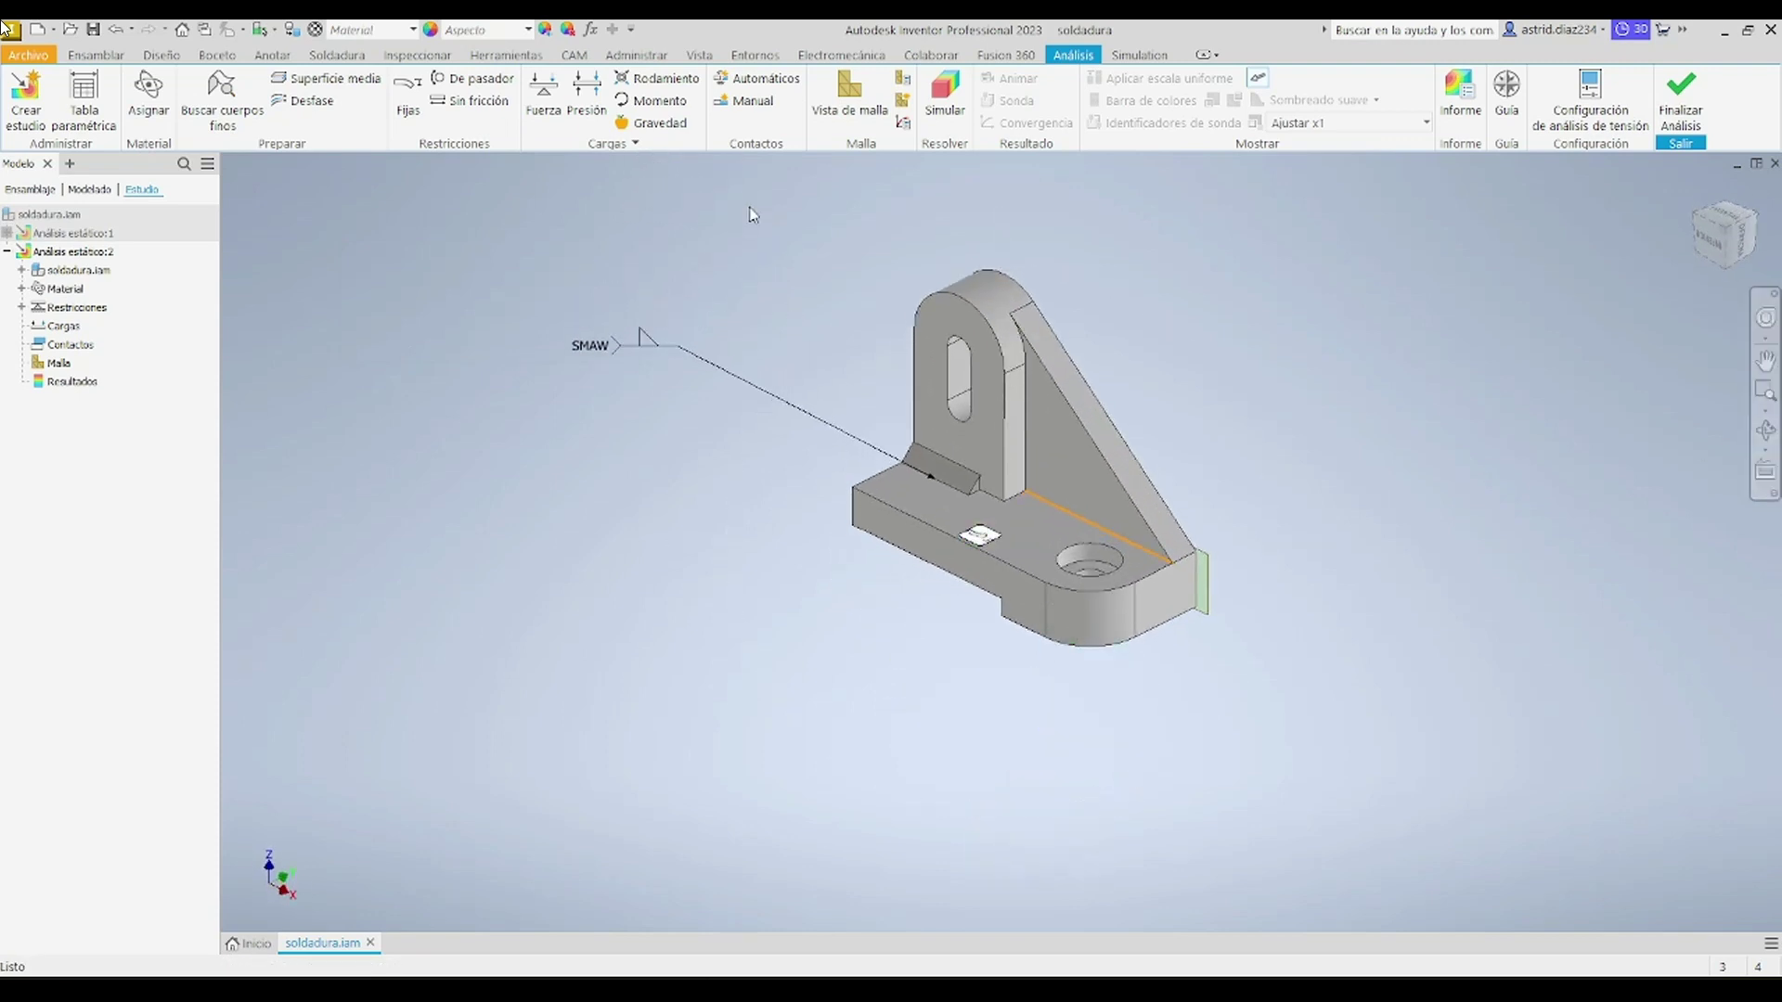
left_click(756, 78)
left_click(852, 107)
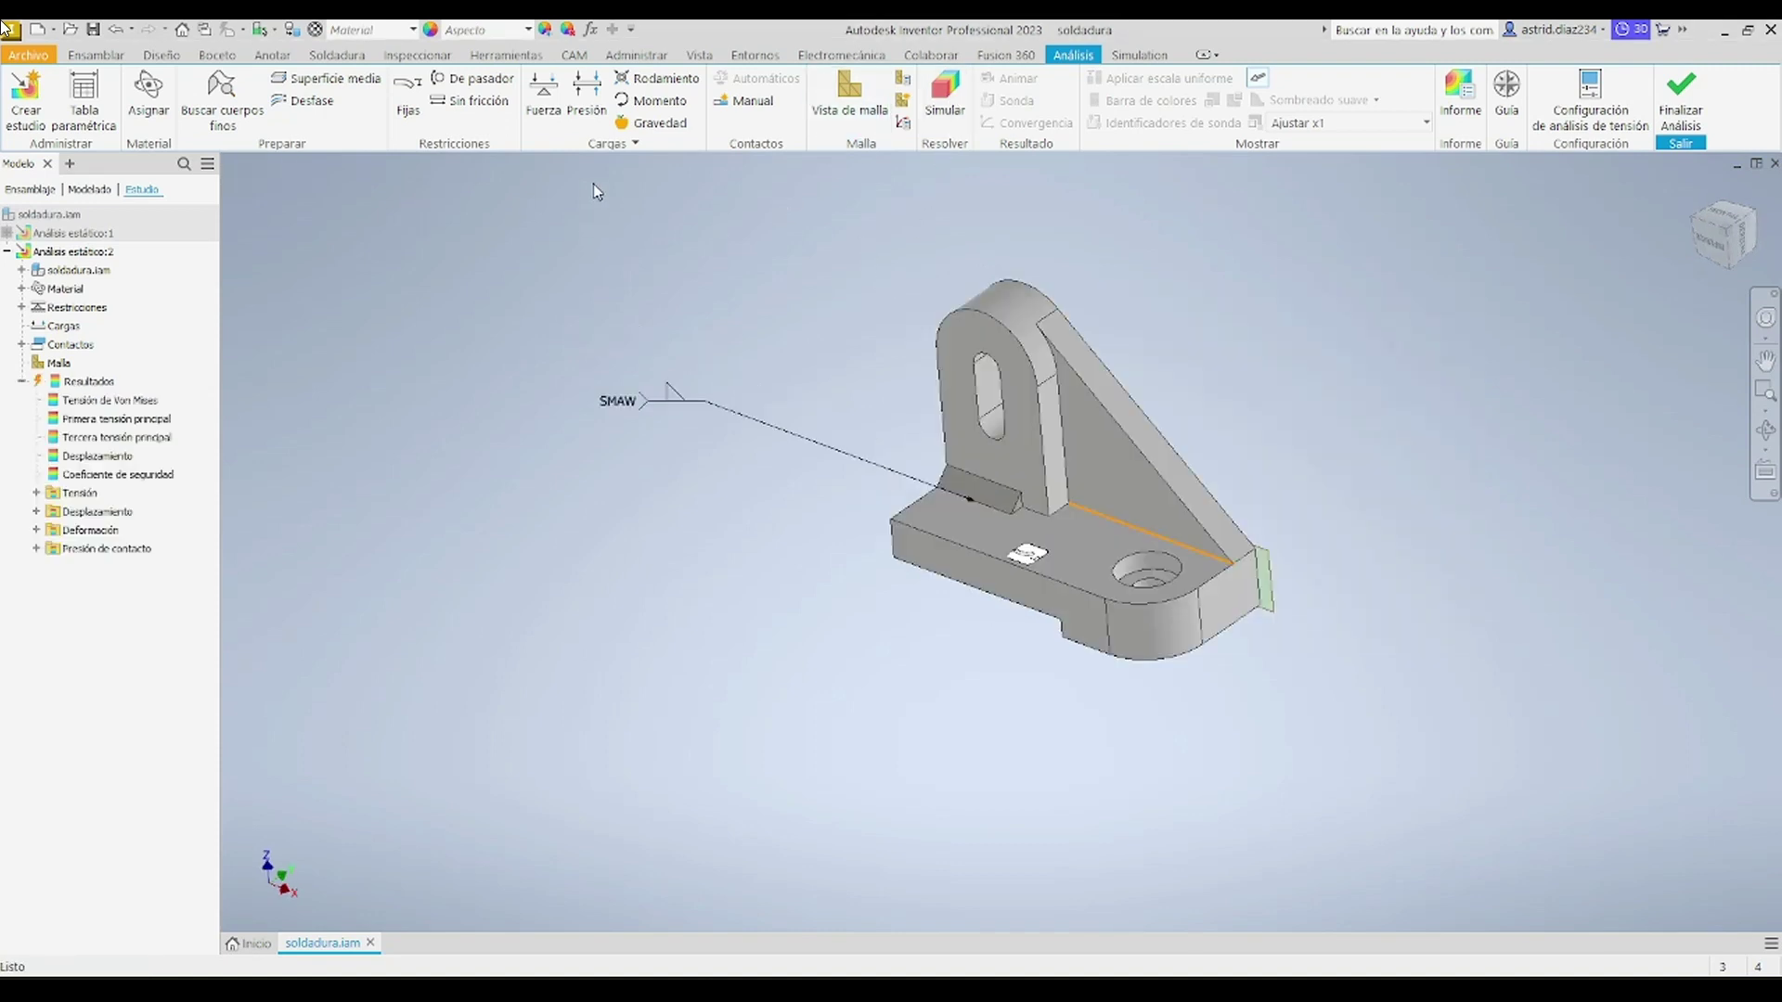
Step: Apply a force to the upper edge of the fillet weld using vector components, with Fz set to -100 N
left_click(544, 95)
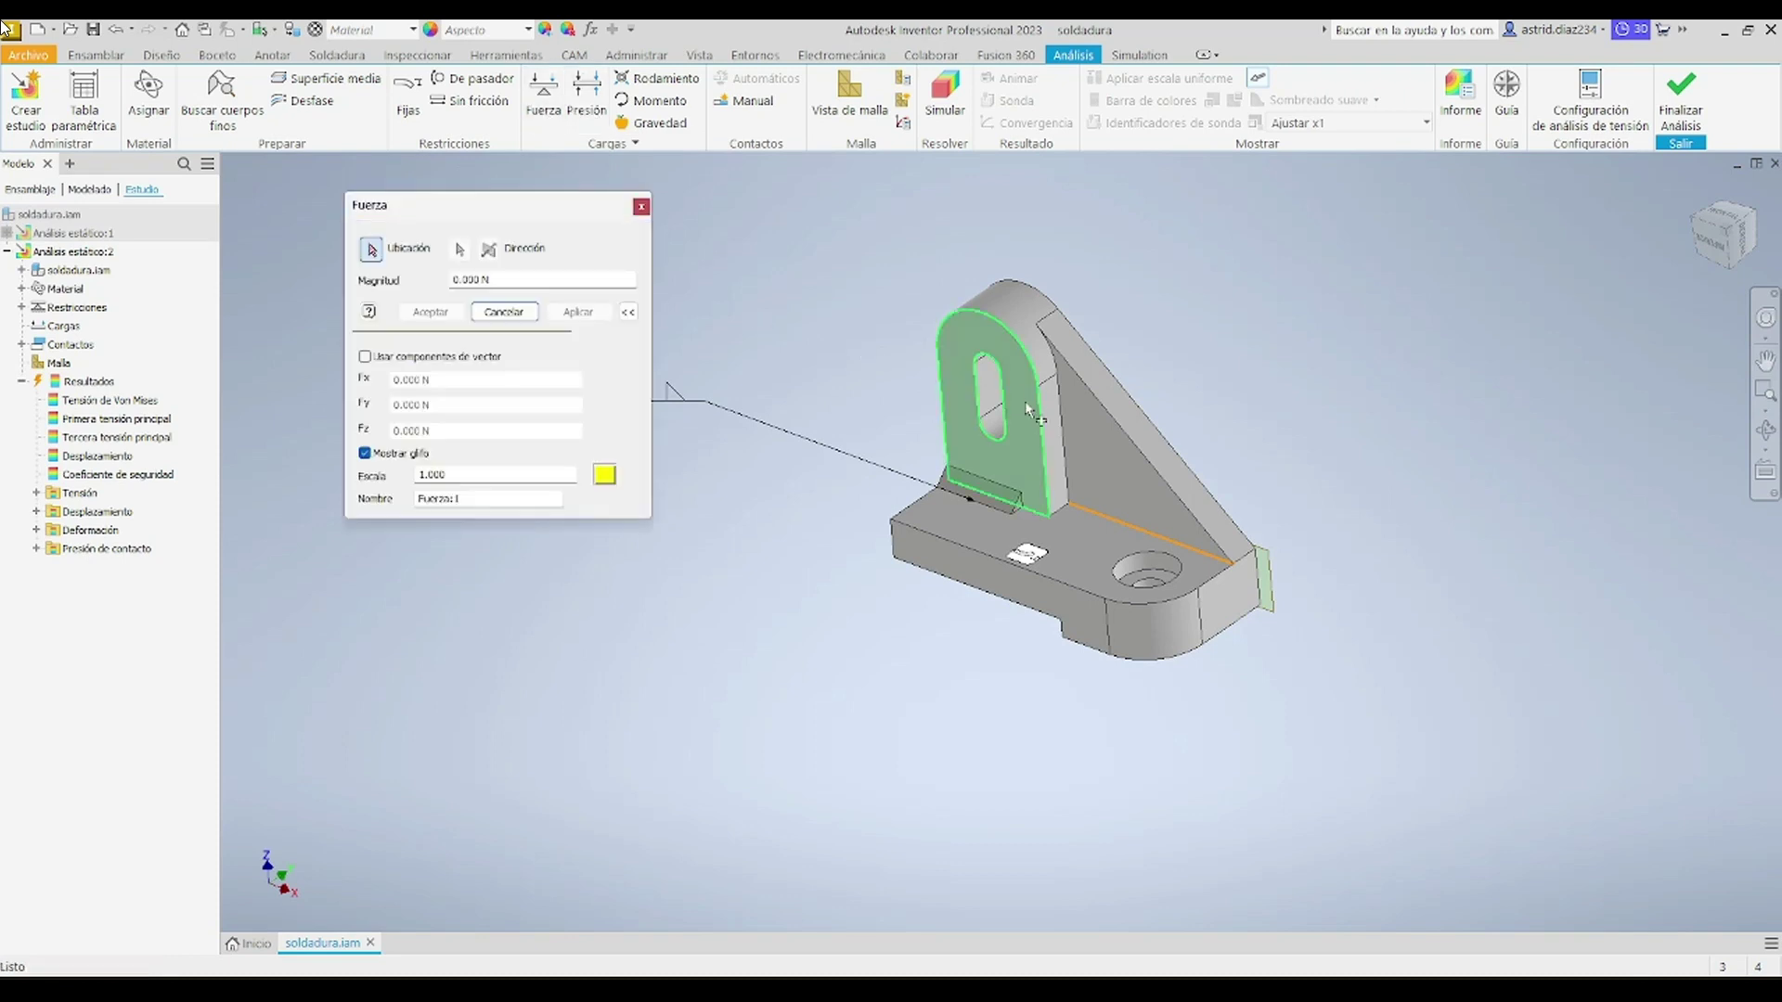
scroll(1028, 413, "down", 3)
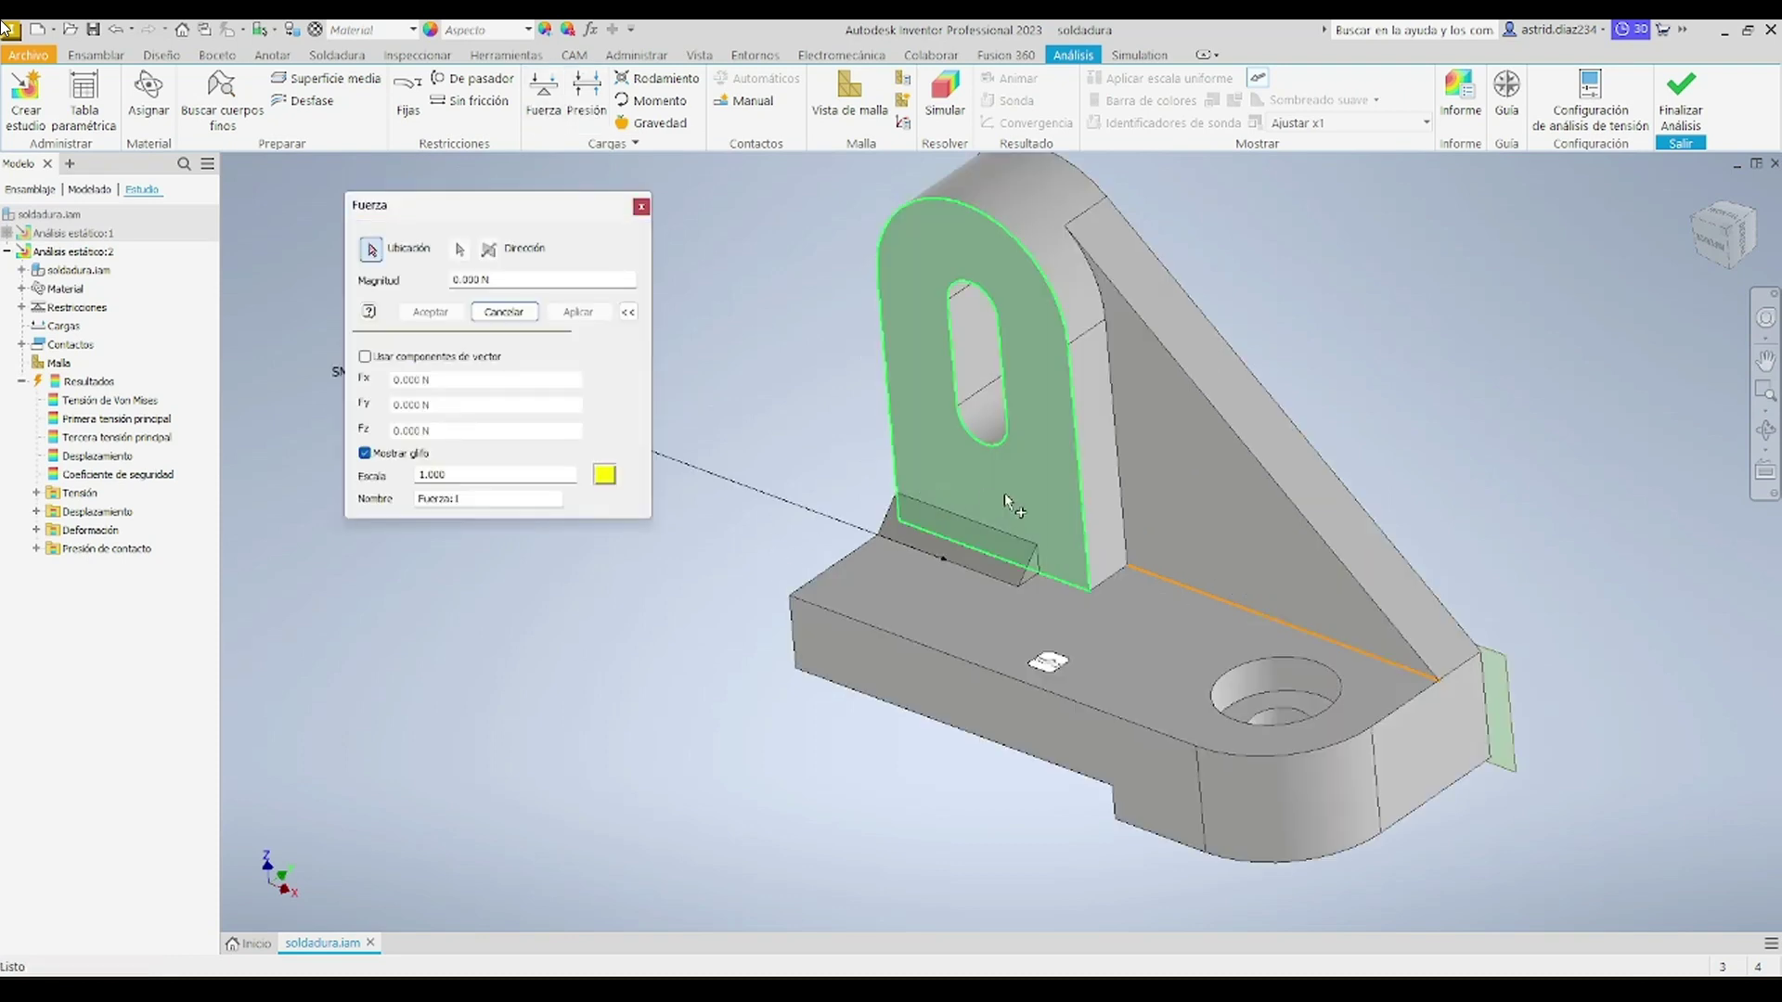
left_click(982, 536)
scroll(970, 511, "up", 3)
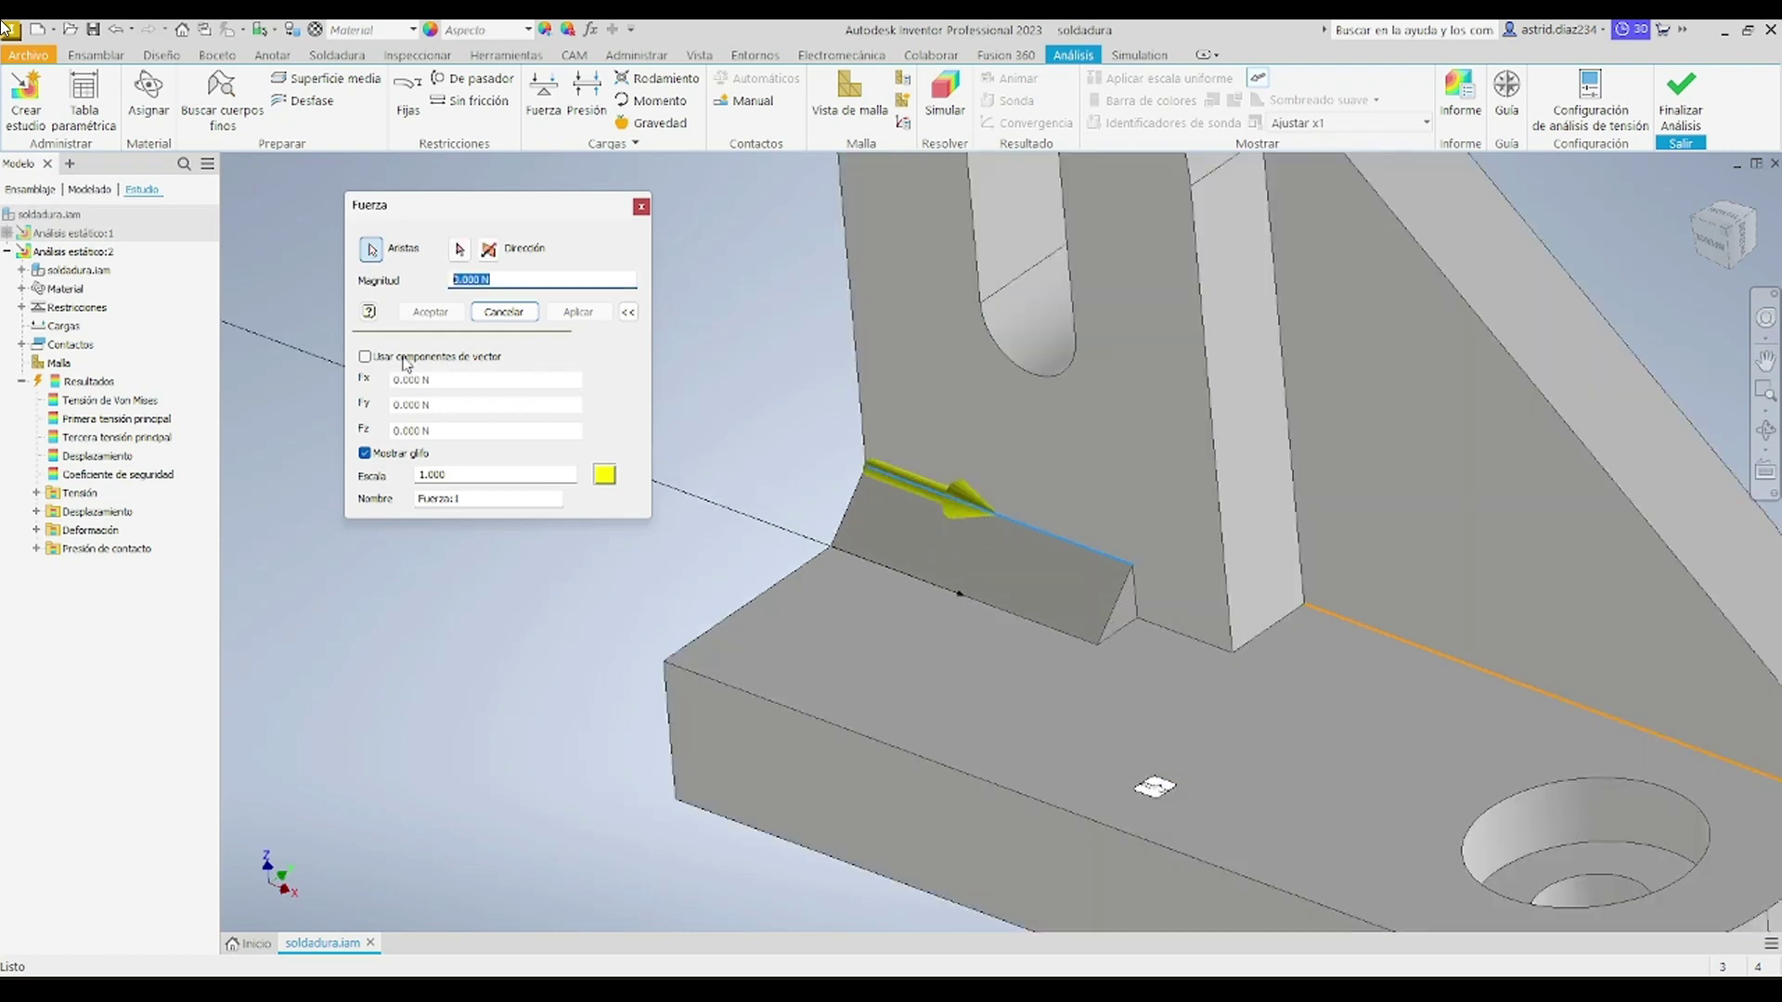
left_click(365, 357)
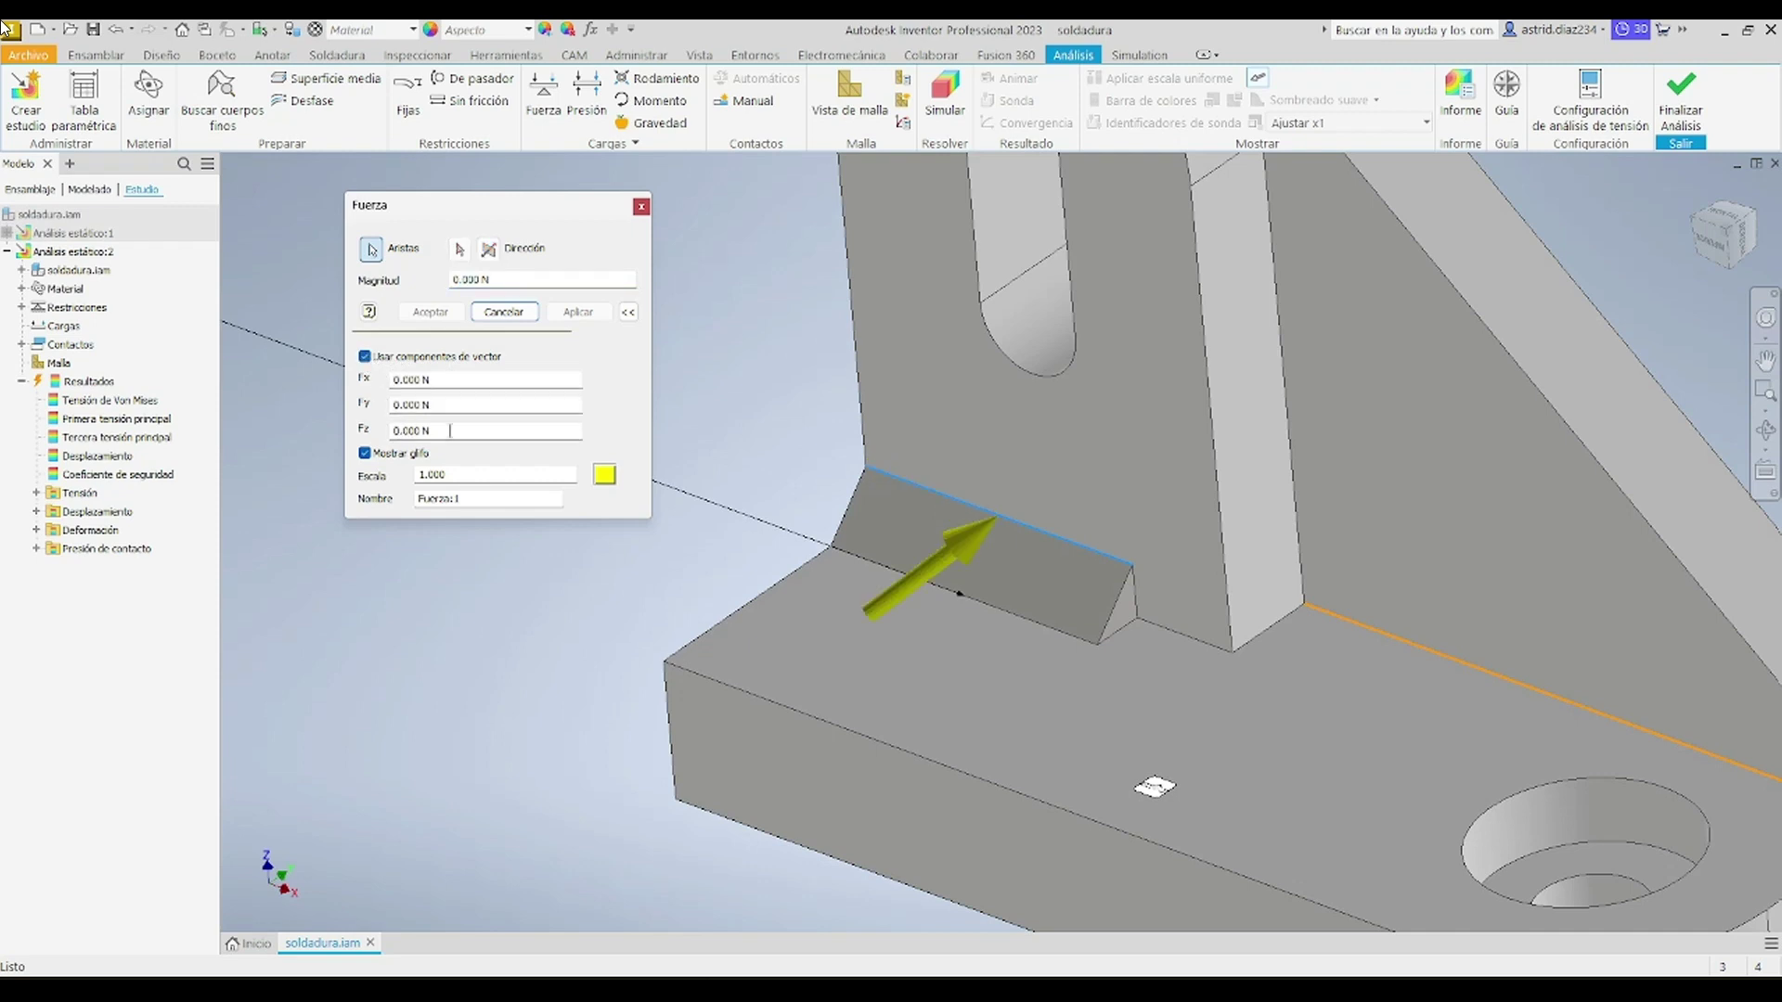
left_click_drag(451, 431, 329, 438)
type("-100")
left_click(430, 312)
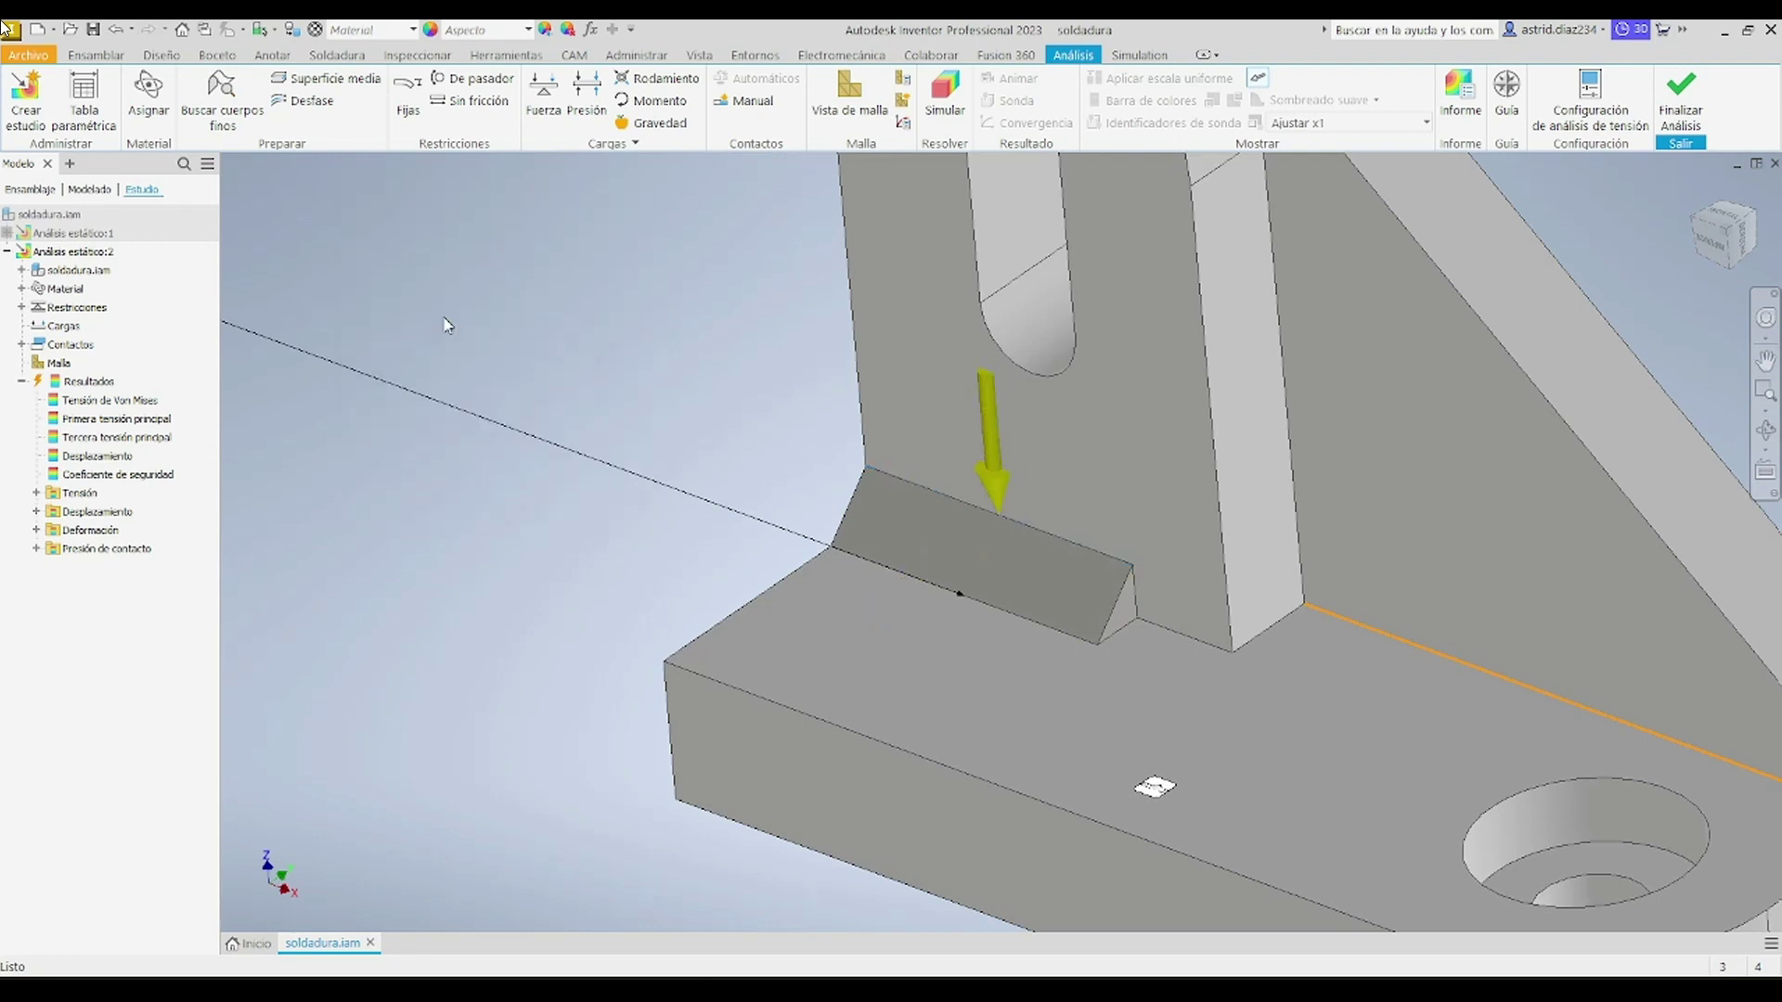
Step: Run the static simulation of the welded bracket with the current configuration
scroll(727, 410, "down", 5)
middle_click_drag(727, 410, 863, 520)
left_click(944, 93)
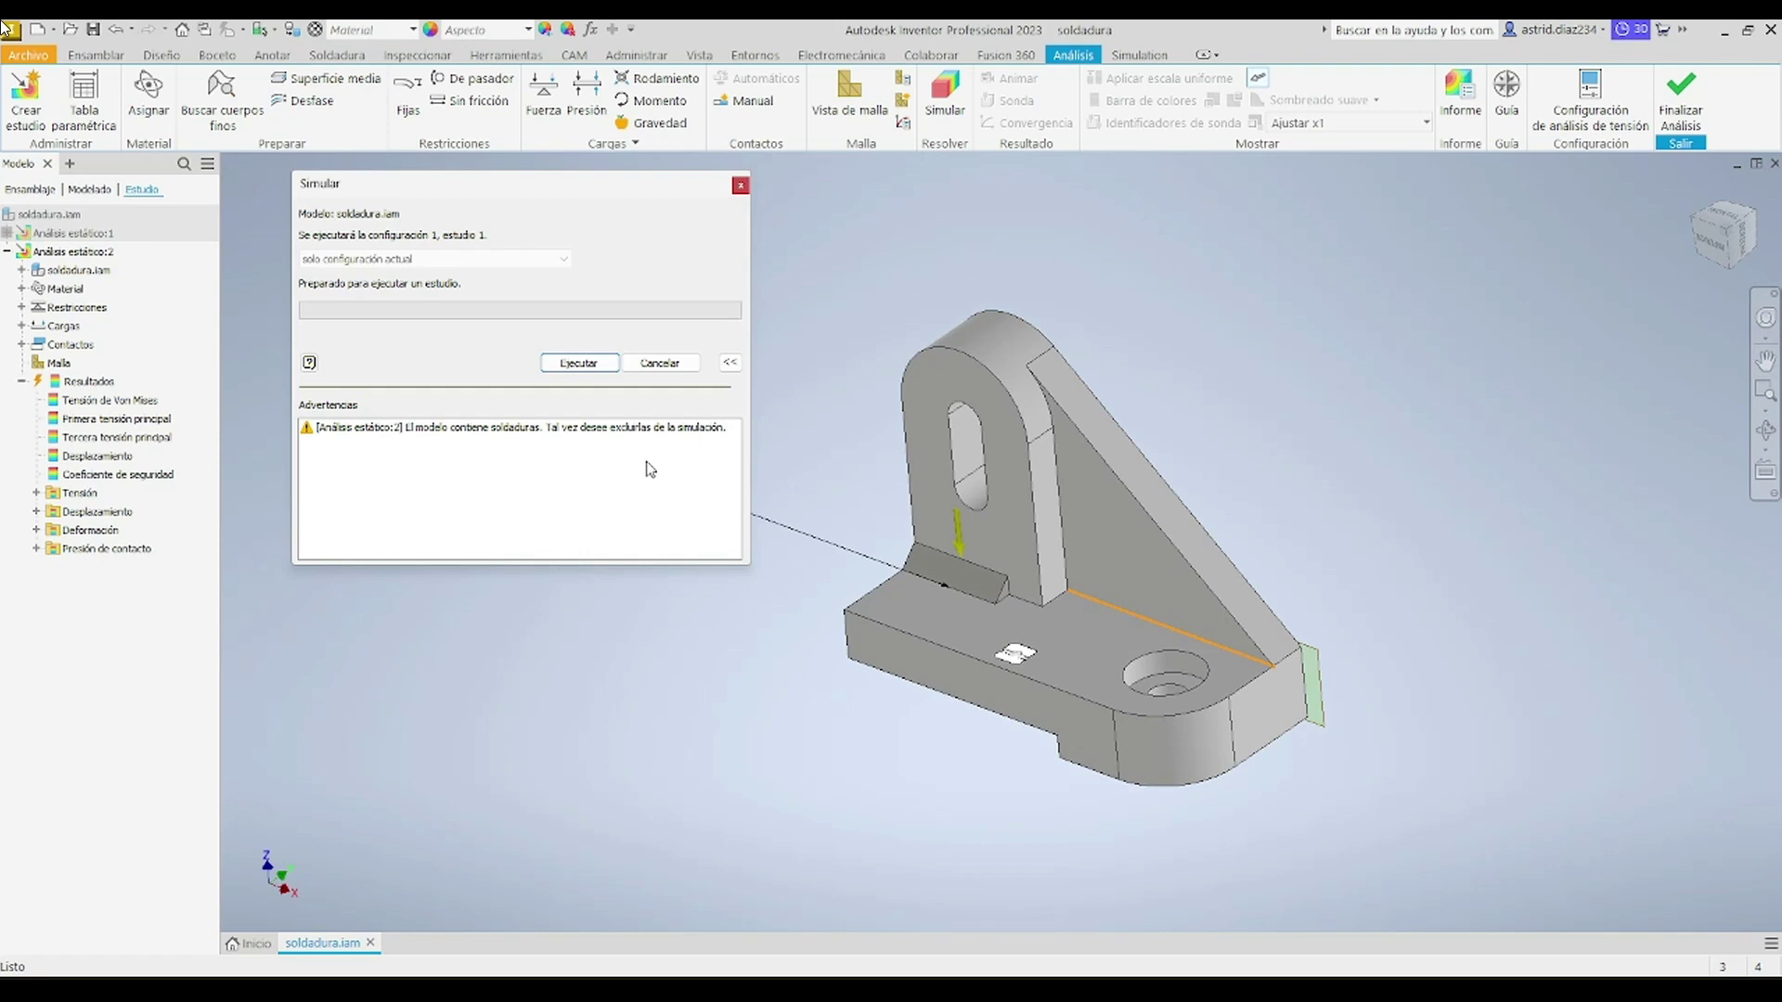
left_click(604, 365)
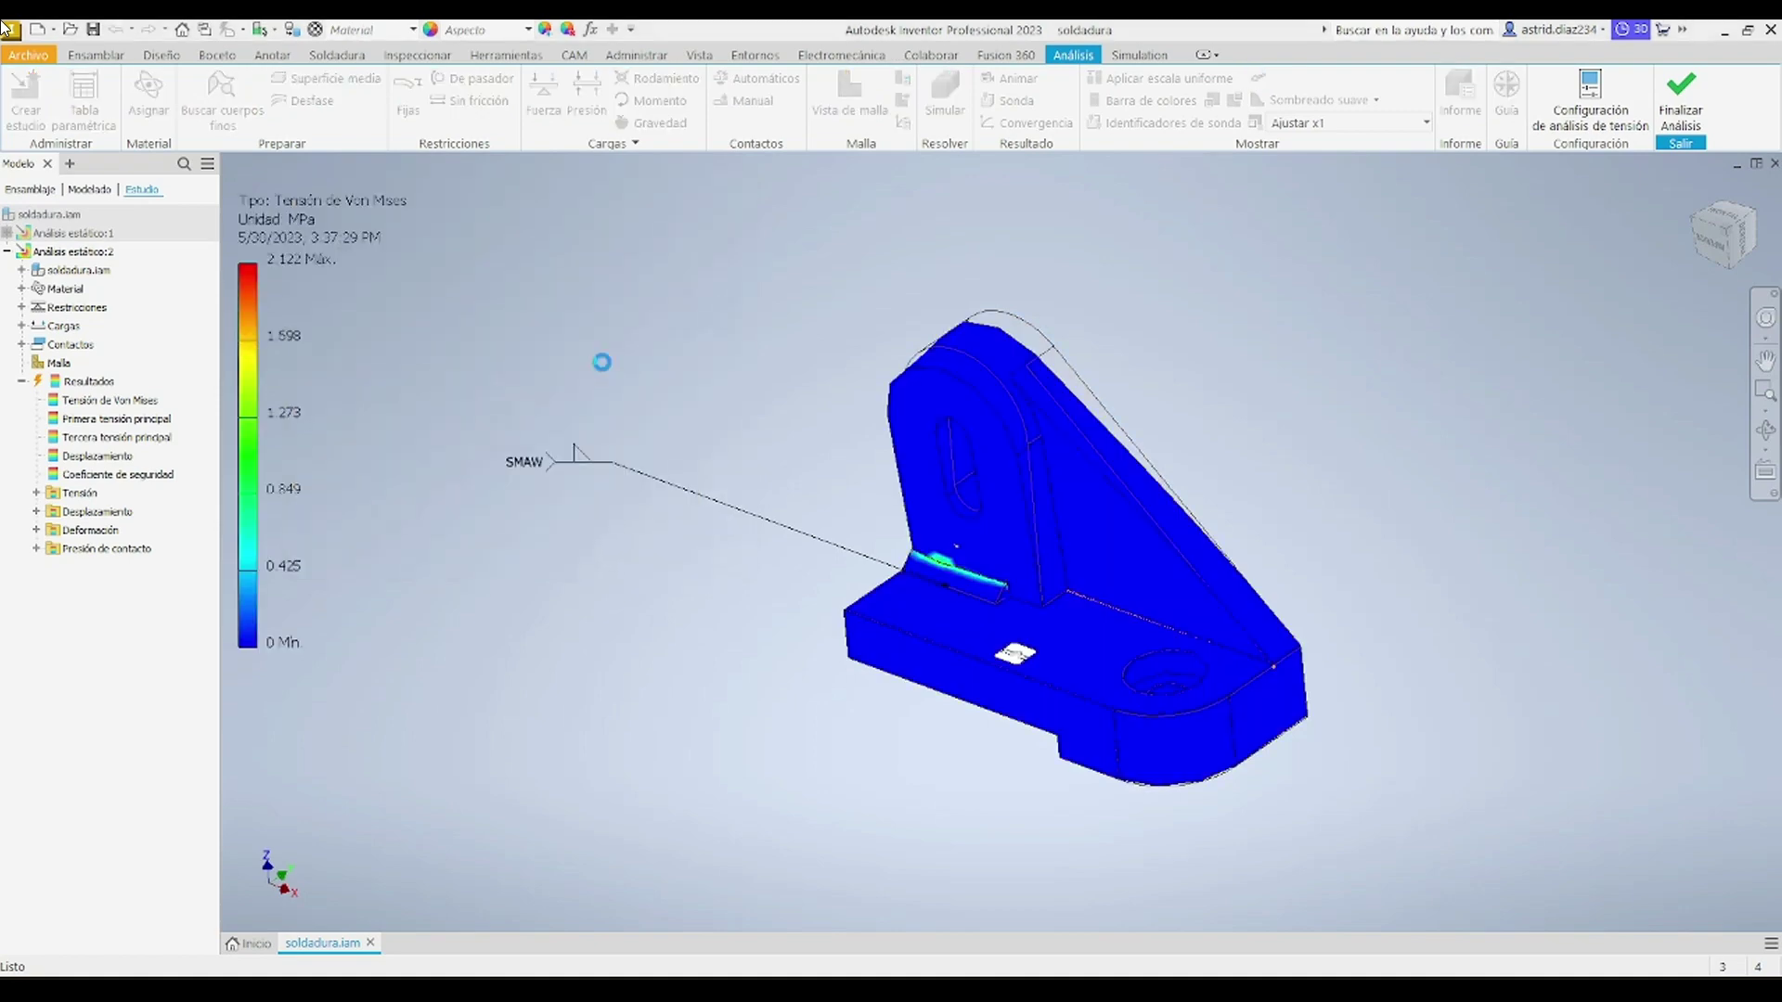
Step: Examine the Von Mises stress distribution on the fillet weld up close and across the whole bracket
scroll(847, 595, "down", 4)
scroll(945, 564, "up", 1)
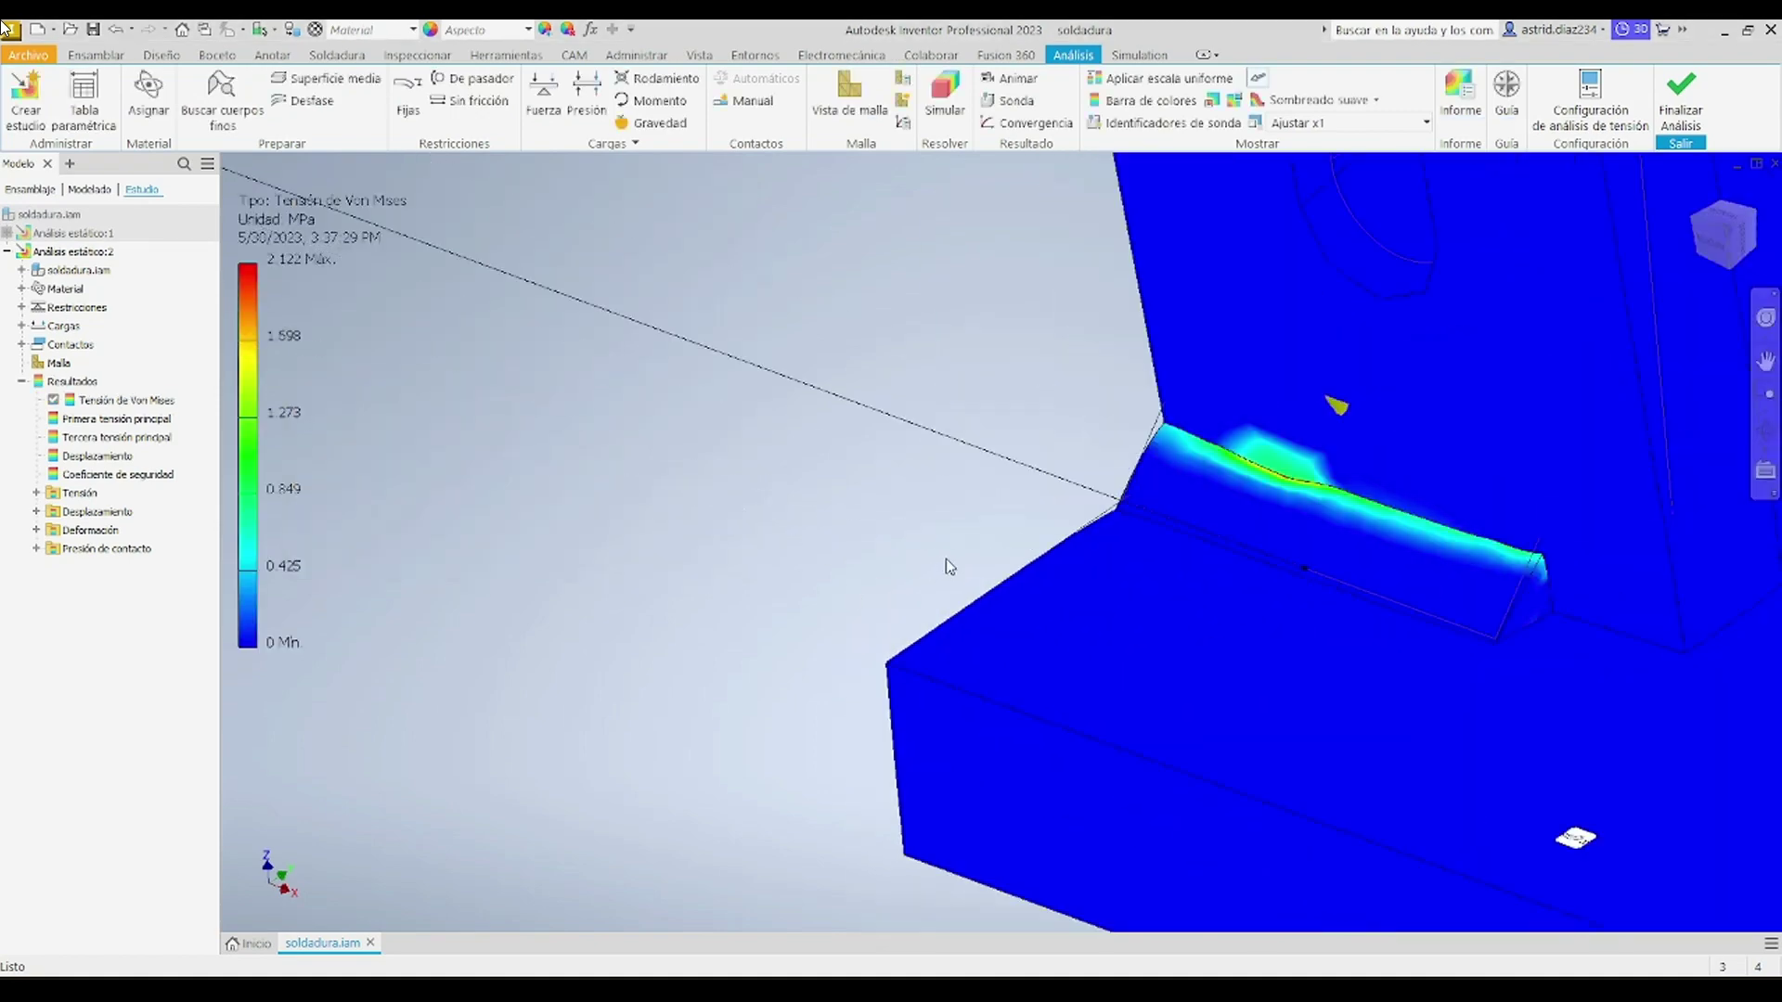
middle_click_drag(945, 564, 933, 549)
scroll(596, 475, "up", 4)
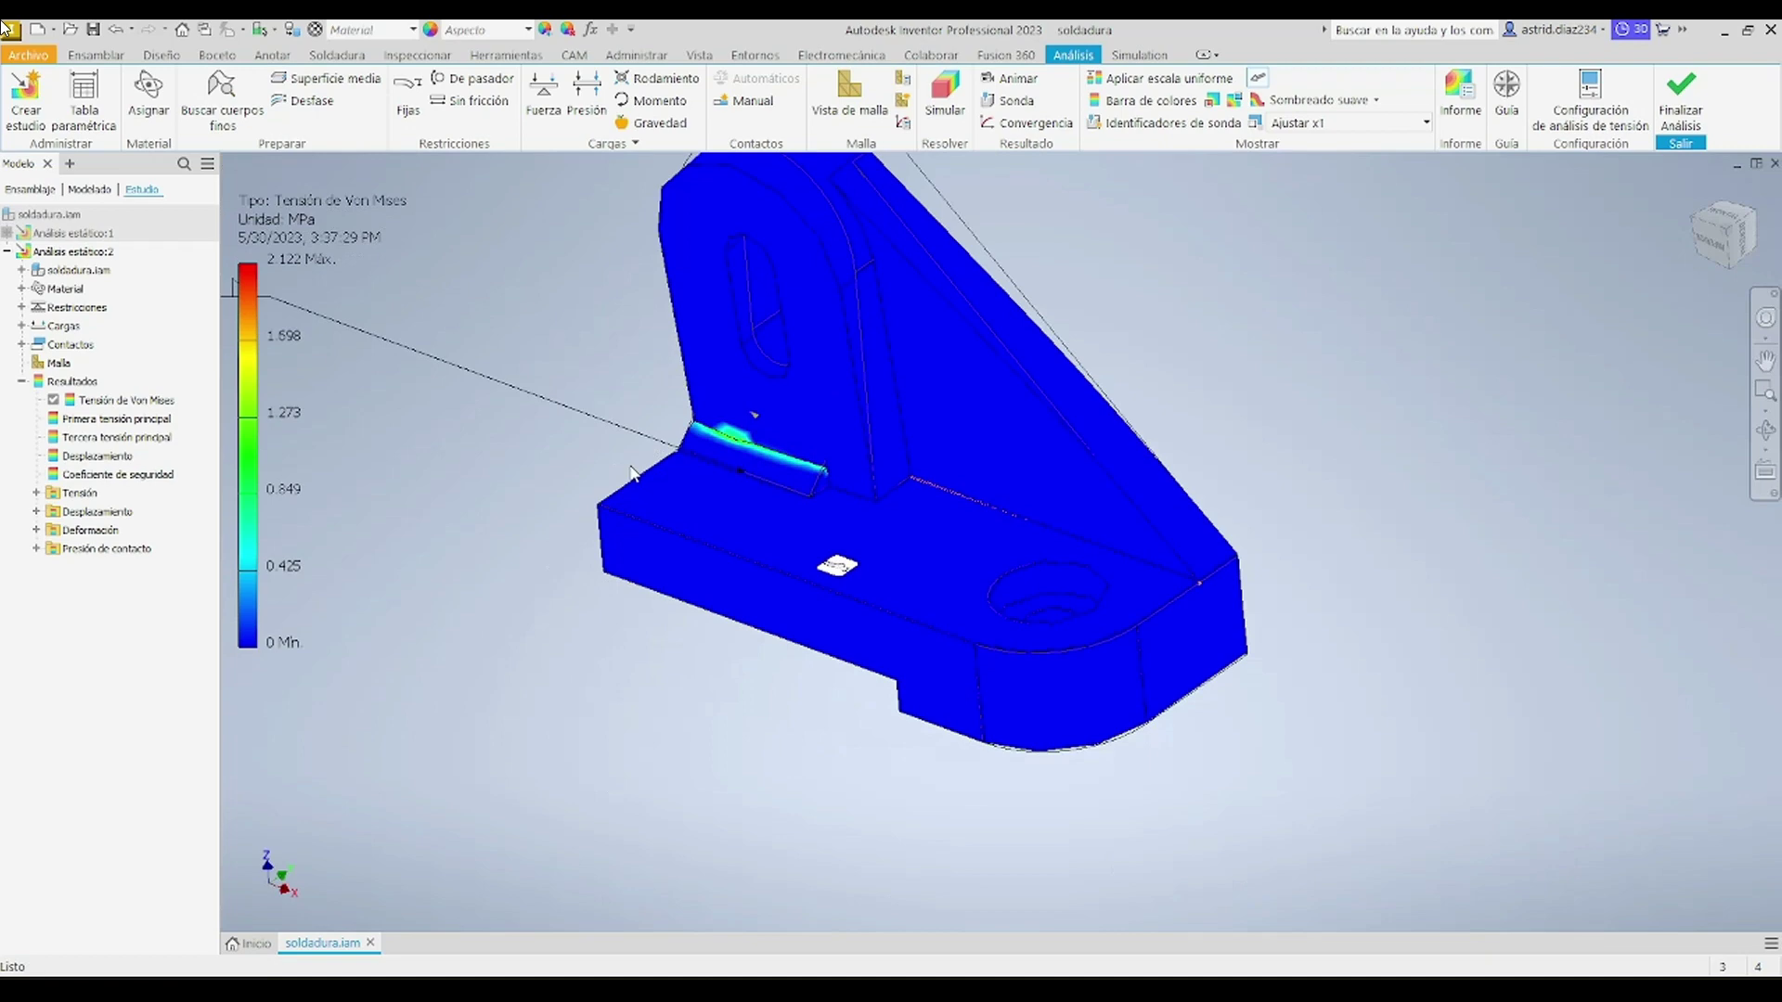
middle_click_drag(558, 461, 651, 480)
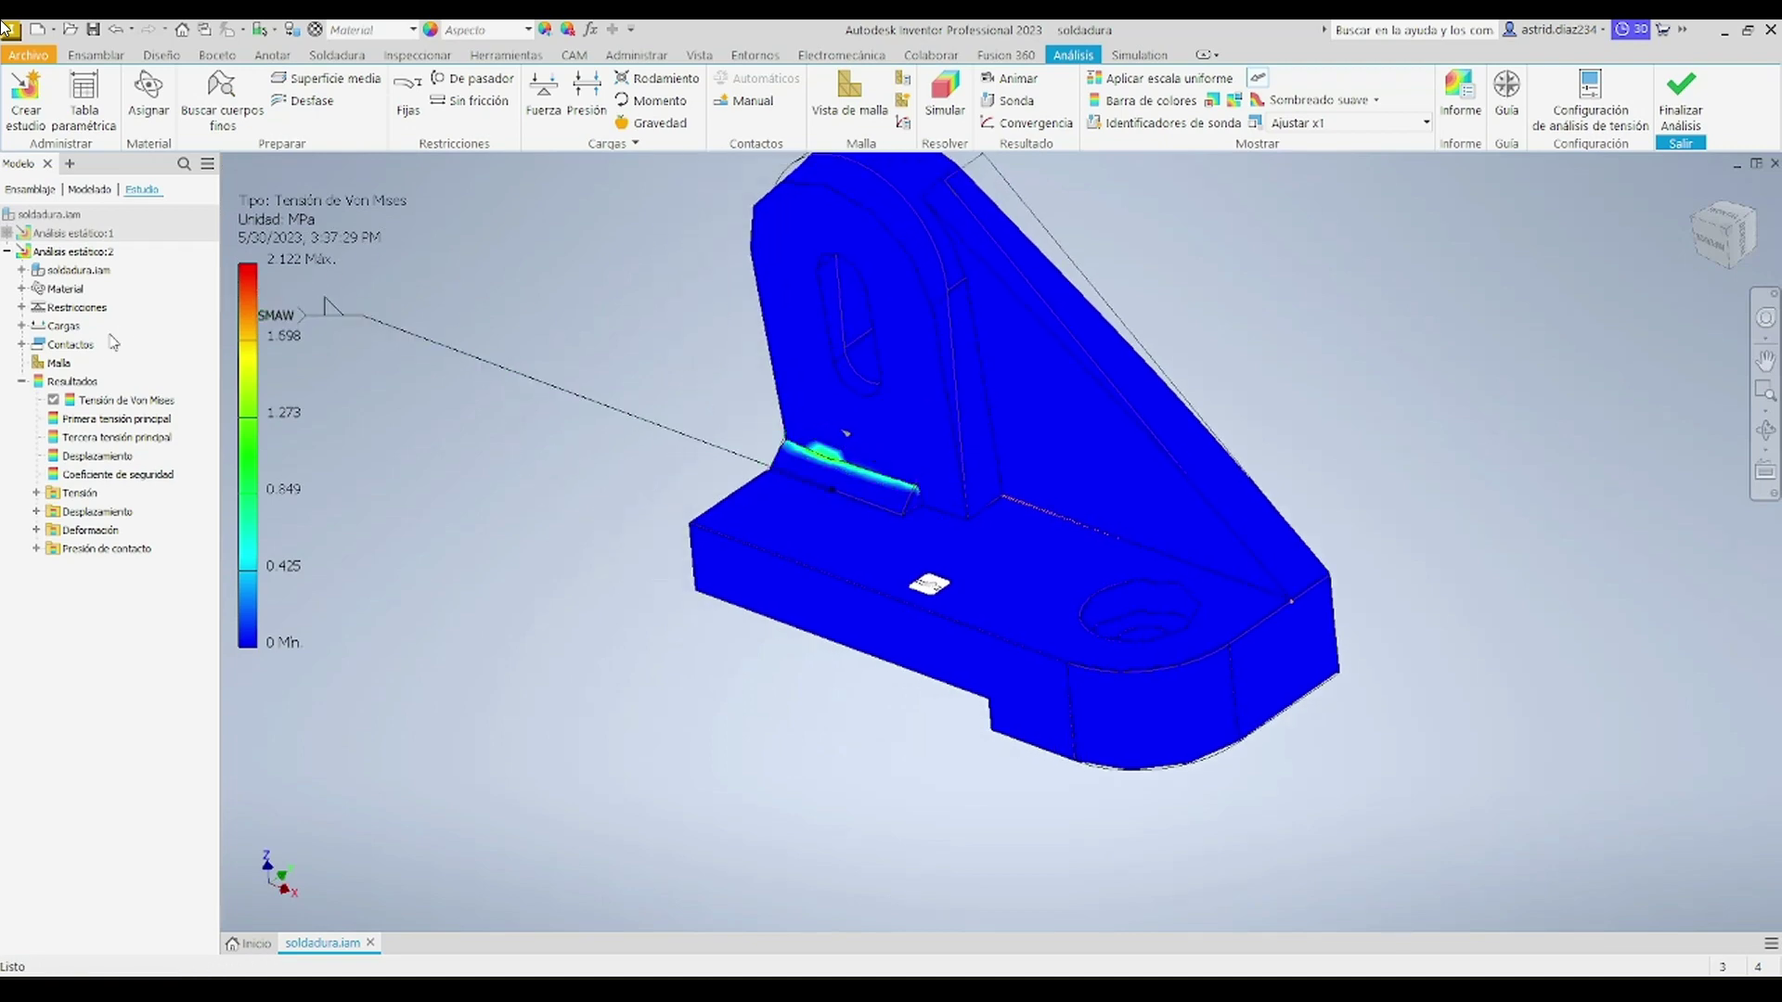
Step: Edit the existing force load on the fillet weld's upper edge, entering a magnitude of 10 kN
left_click(21, 326)
double_click(71, 347)
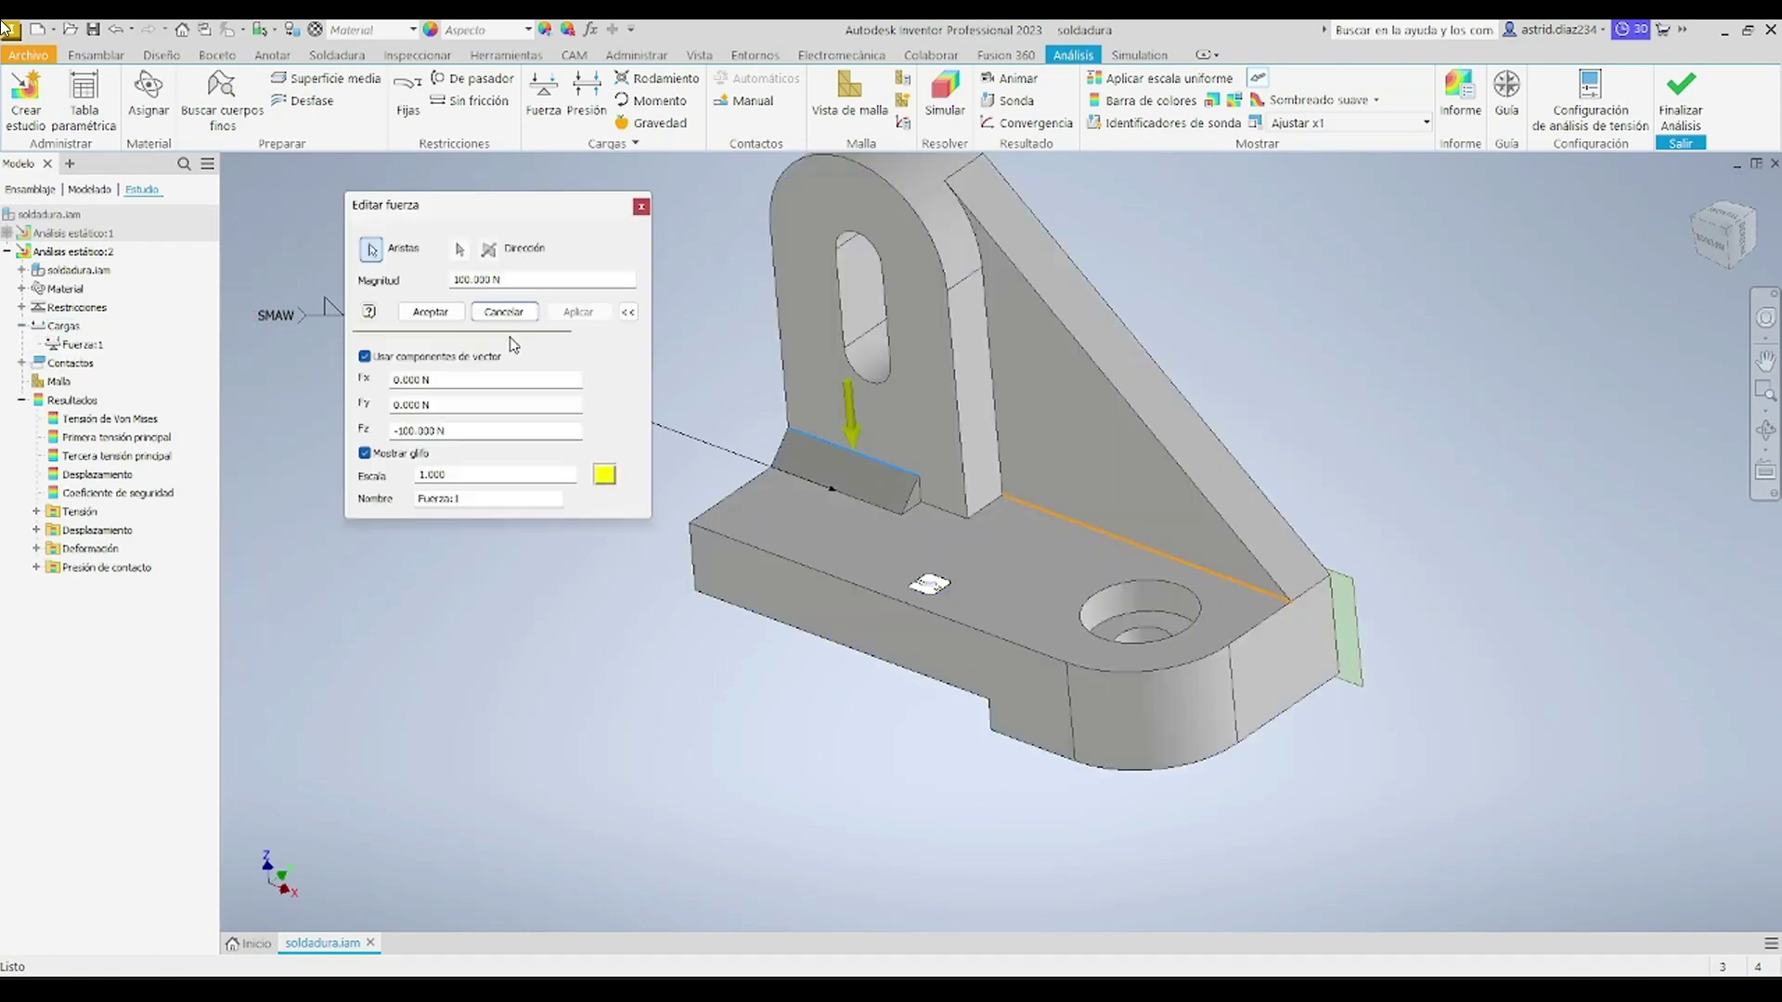
left_click(485, 279)
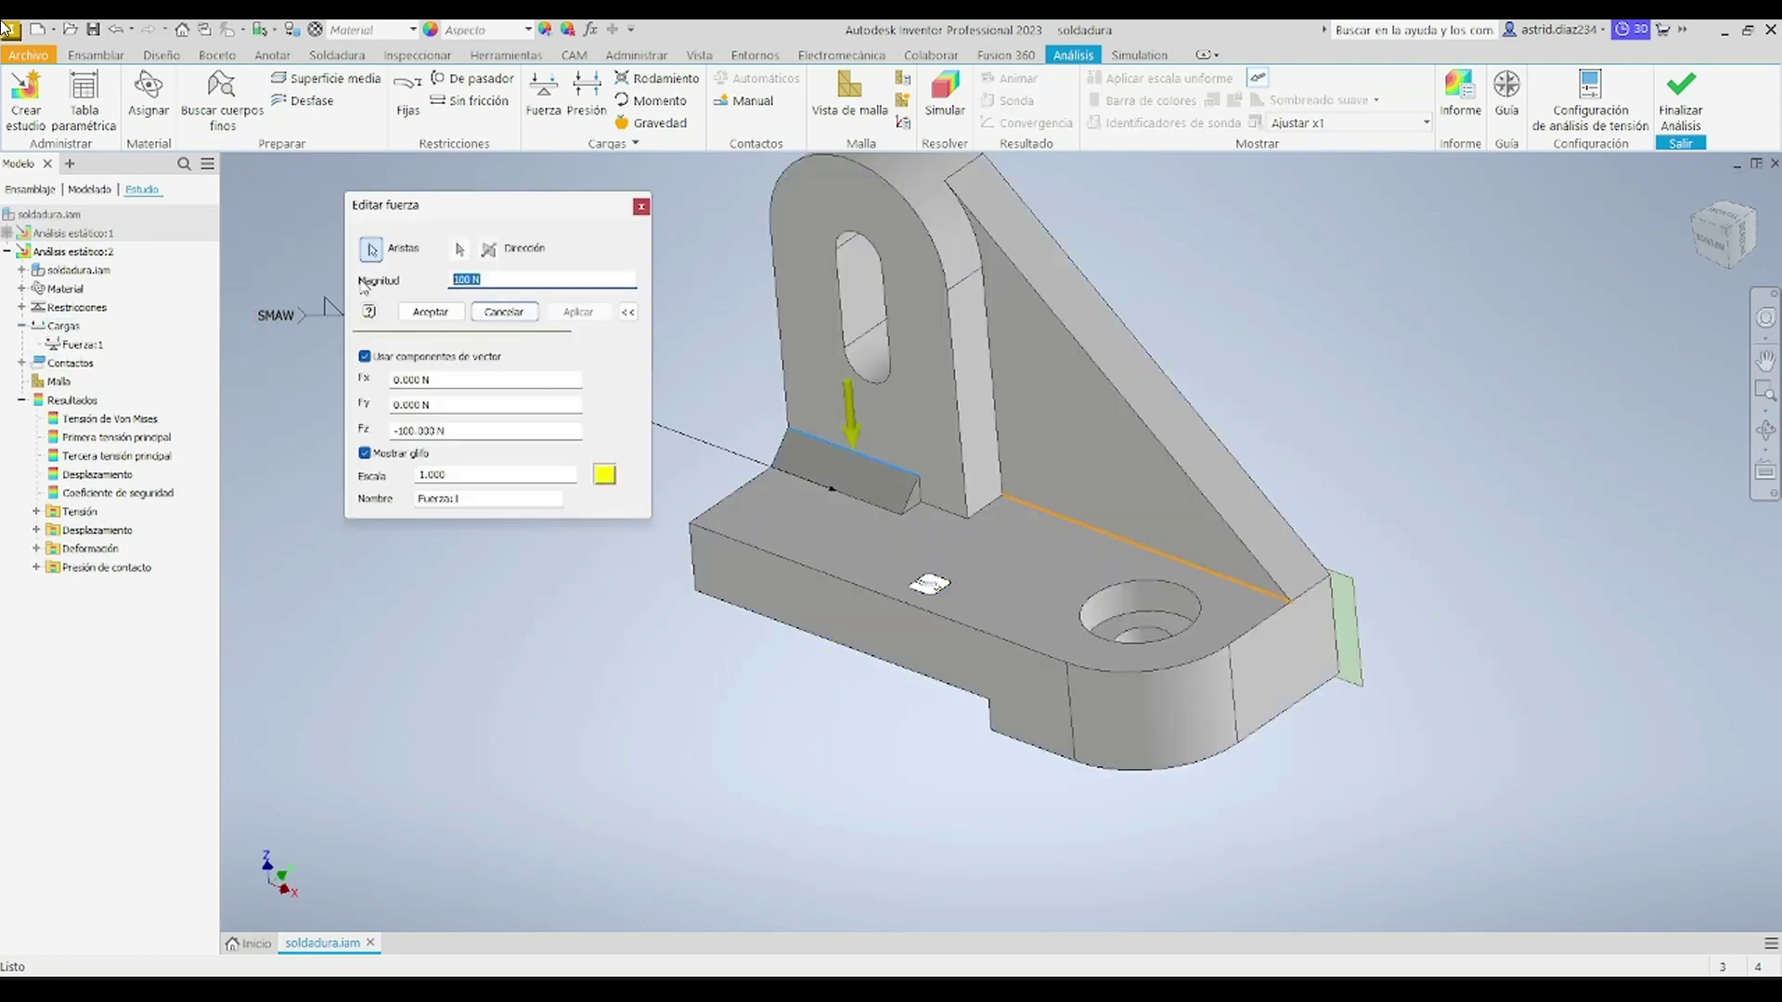
type("10k")
key("Caps_Lock")
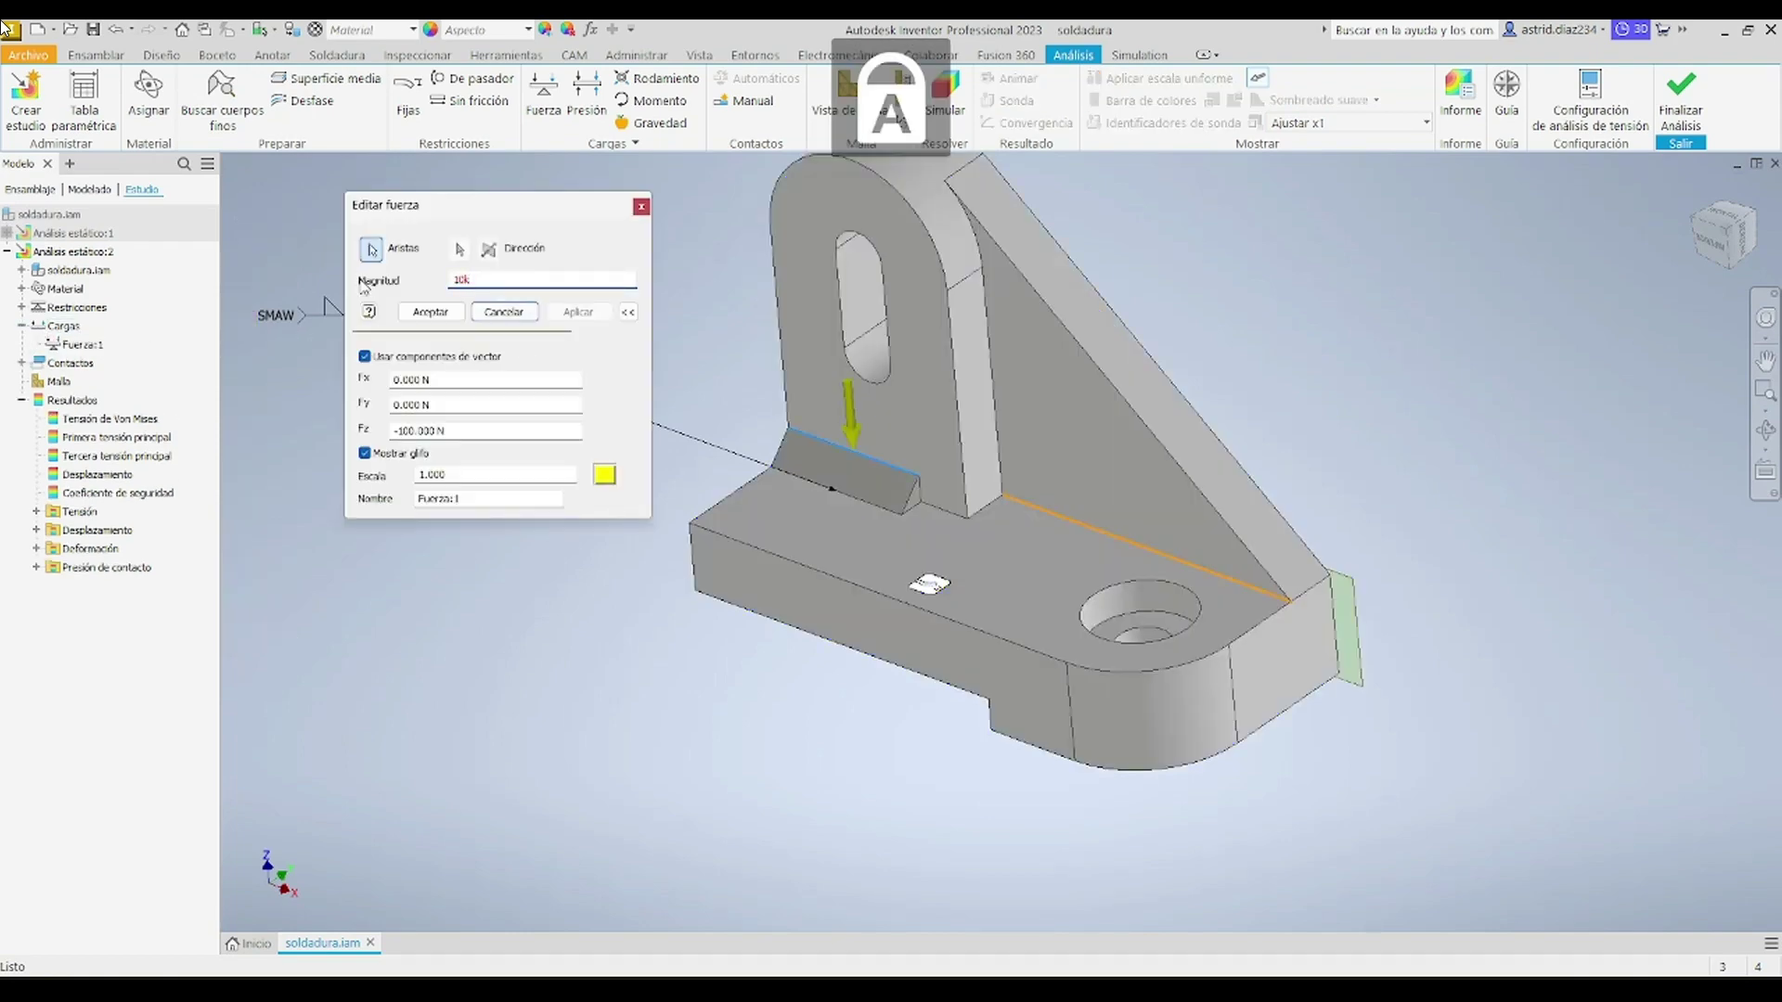
type("N")
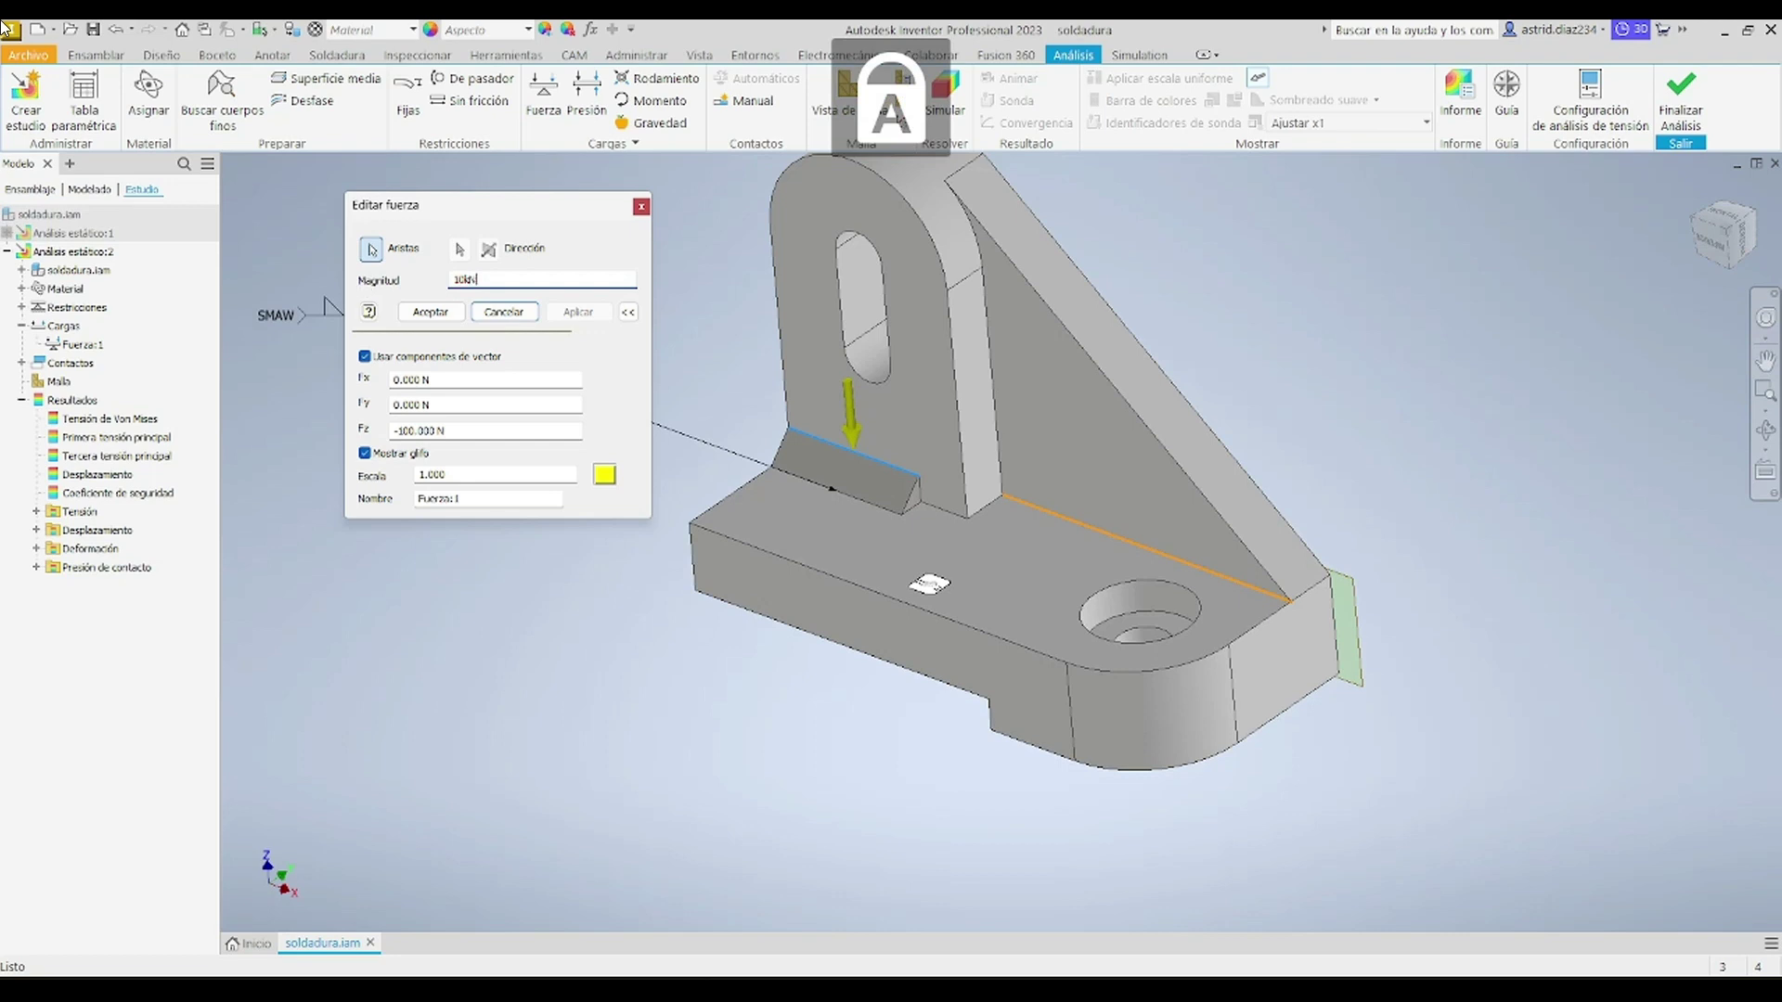
Step: Set the force's vector components to Fz -10 kN and Fx 0, and accept the edited load
left_click(445, 434)
type("-")
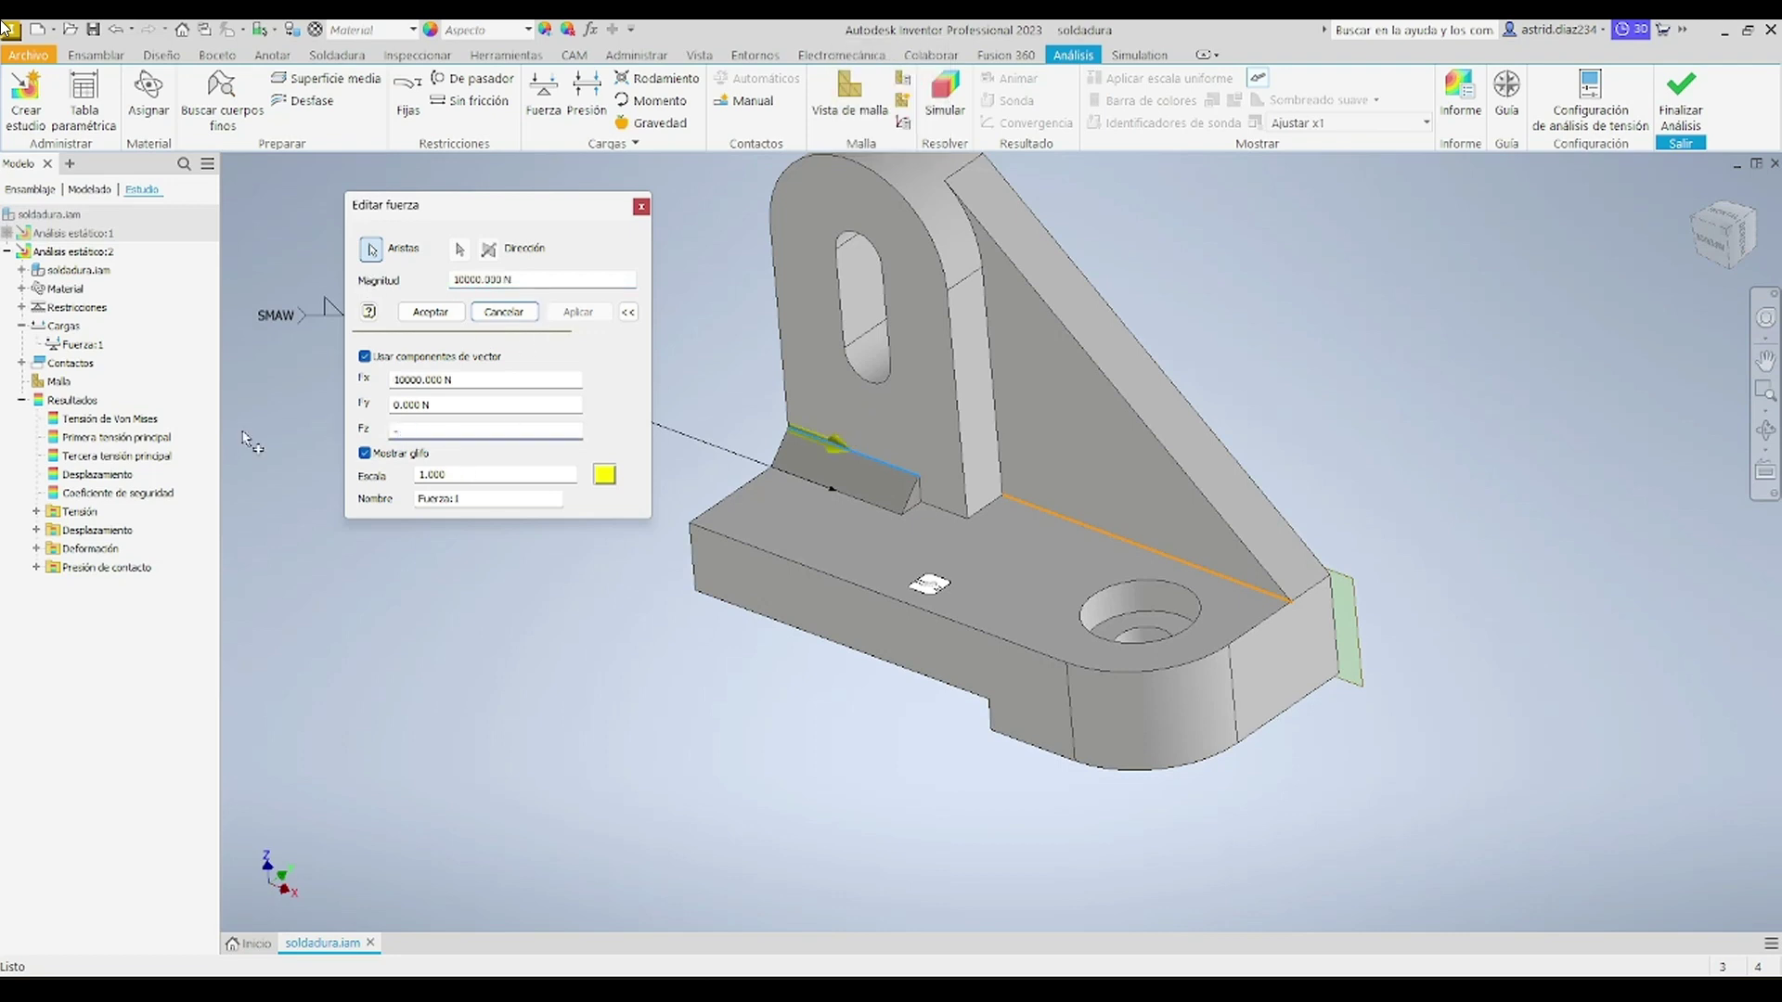
type("10K")
key("BackSpace")
key("Caps_Lock")
type("k")
key("Caps_Lock")
key("BackSpace")
type("000")
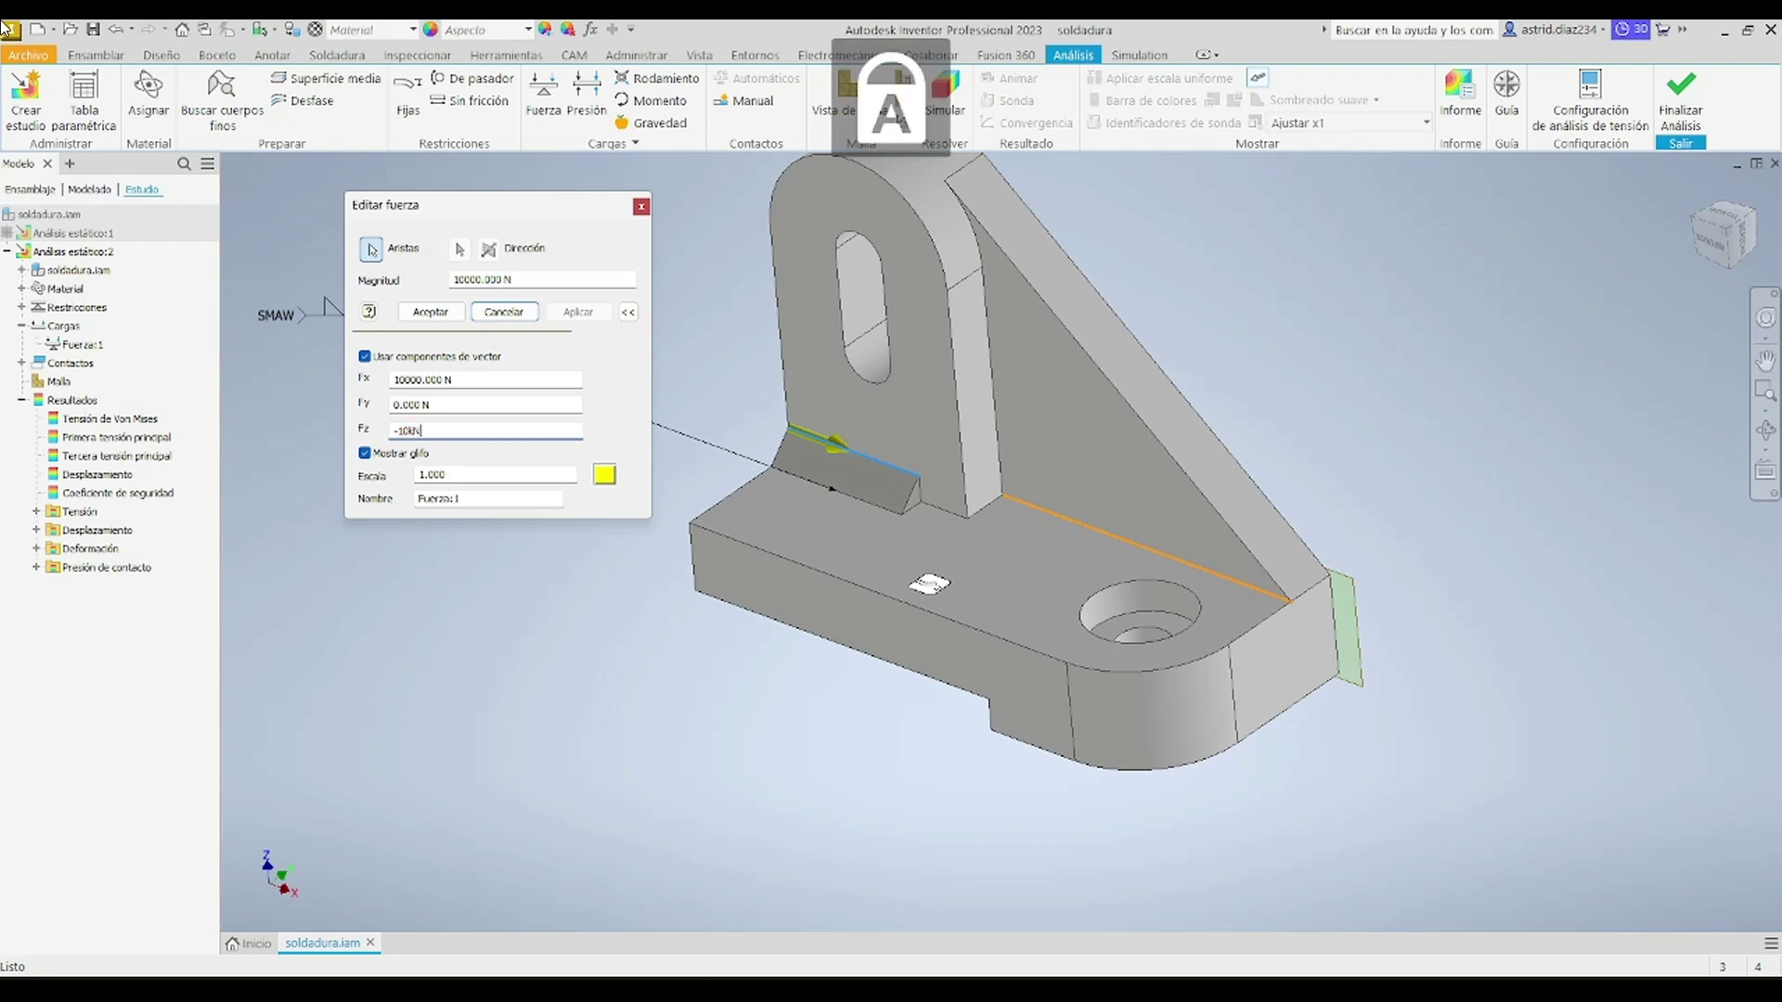
left_click_drag(483, 380, 152, 380)
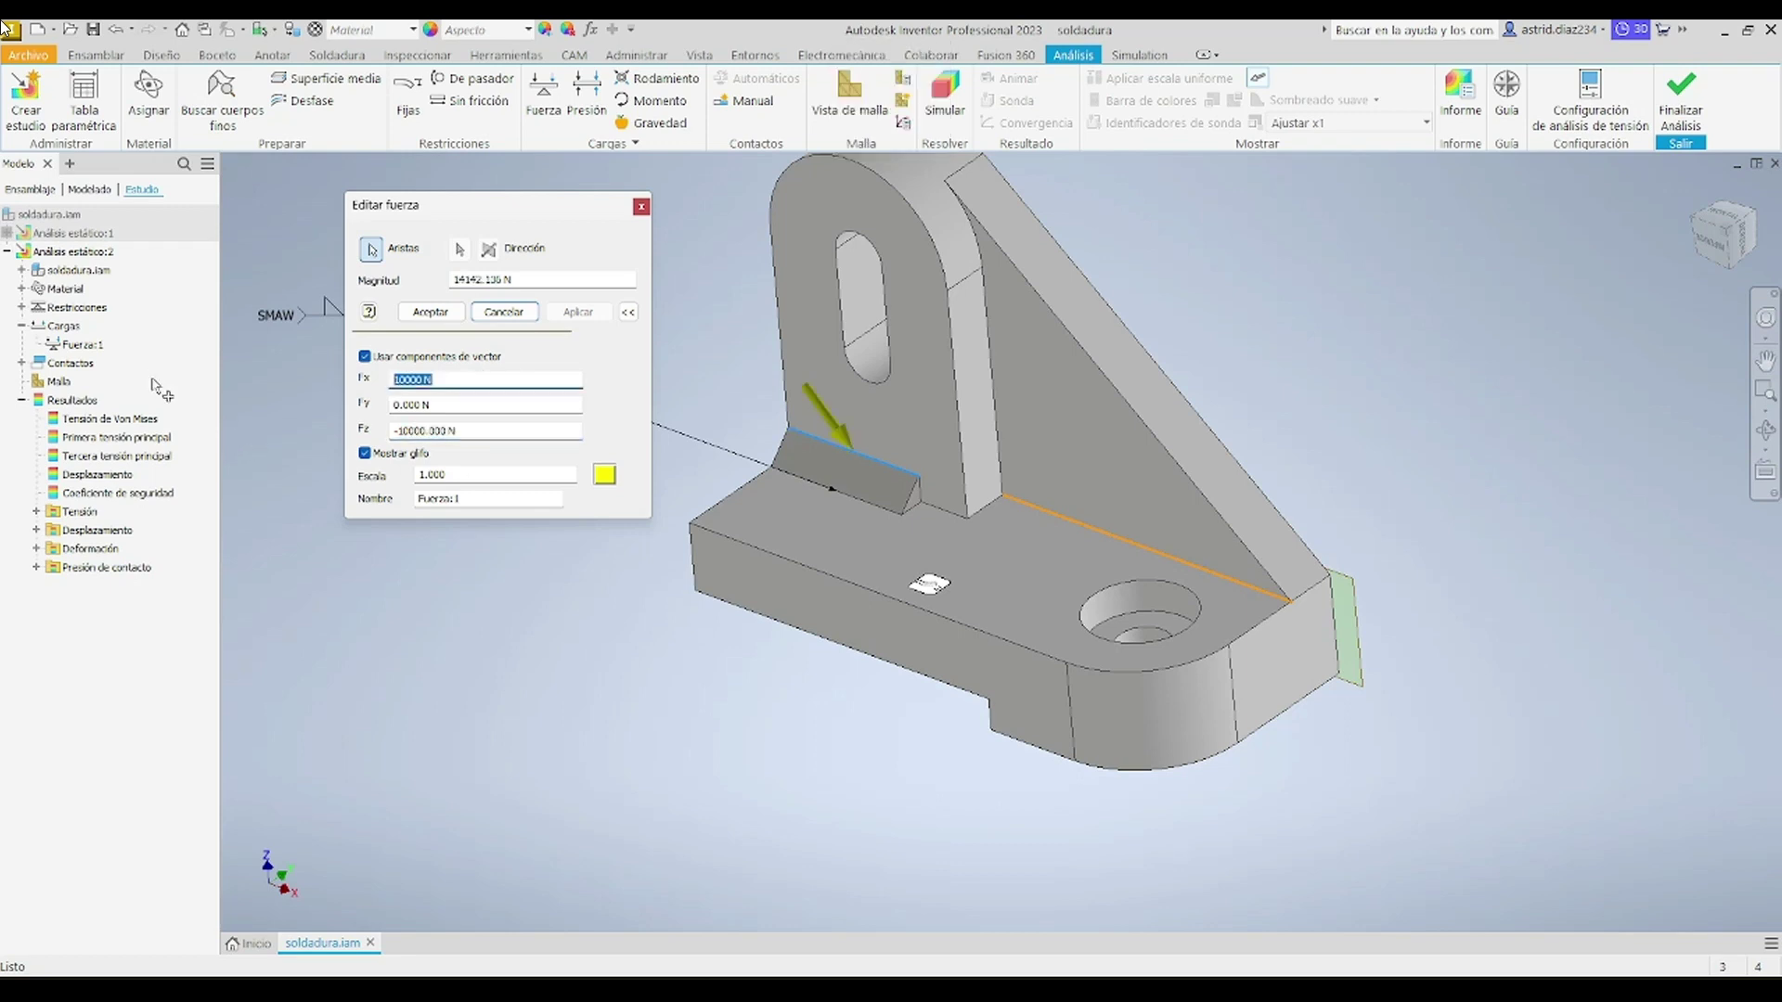
type("0")
left_click(437, 313)
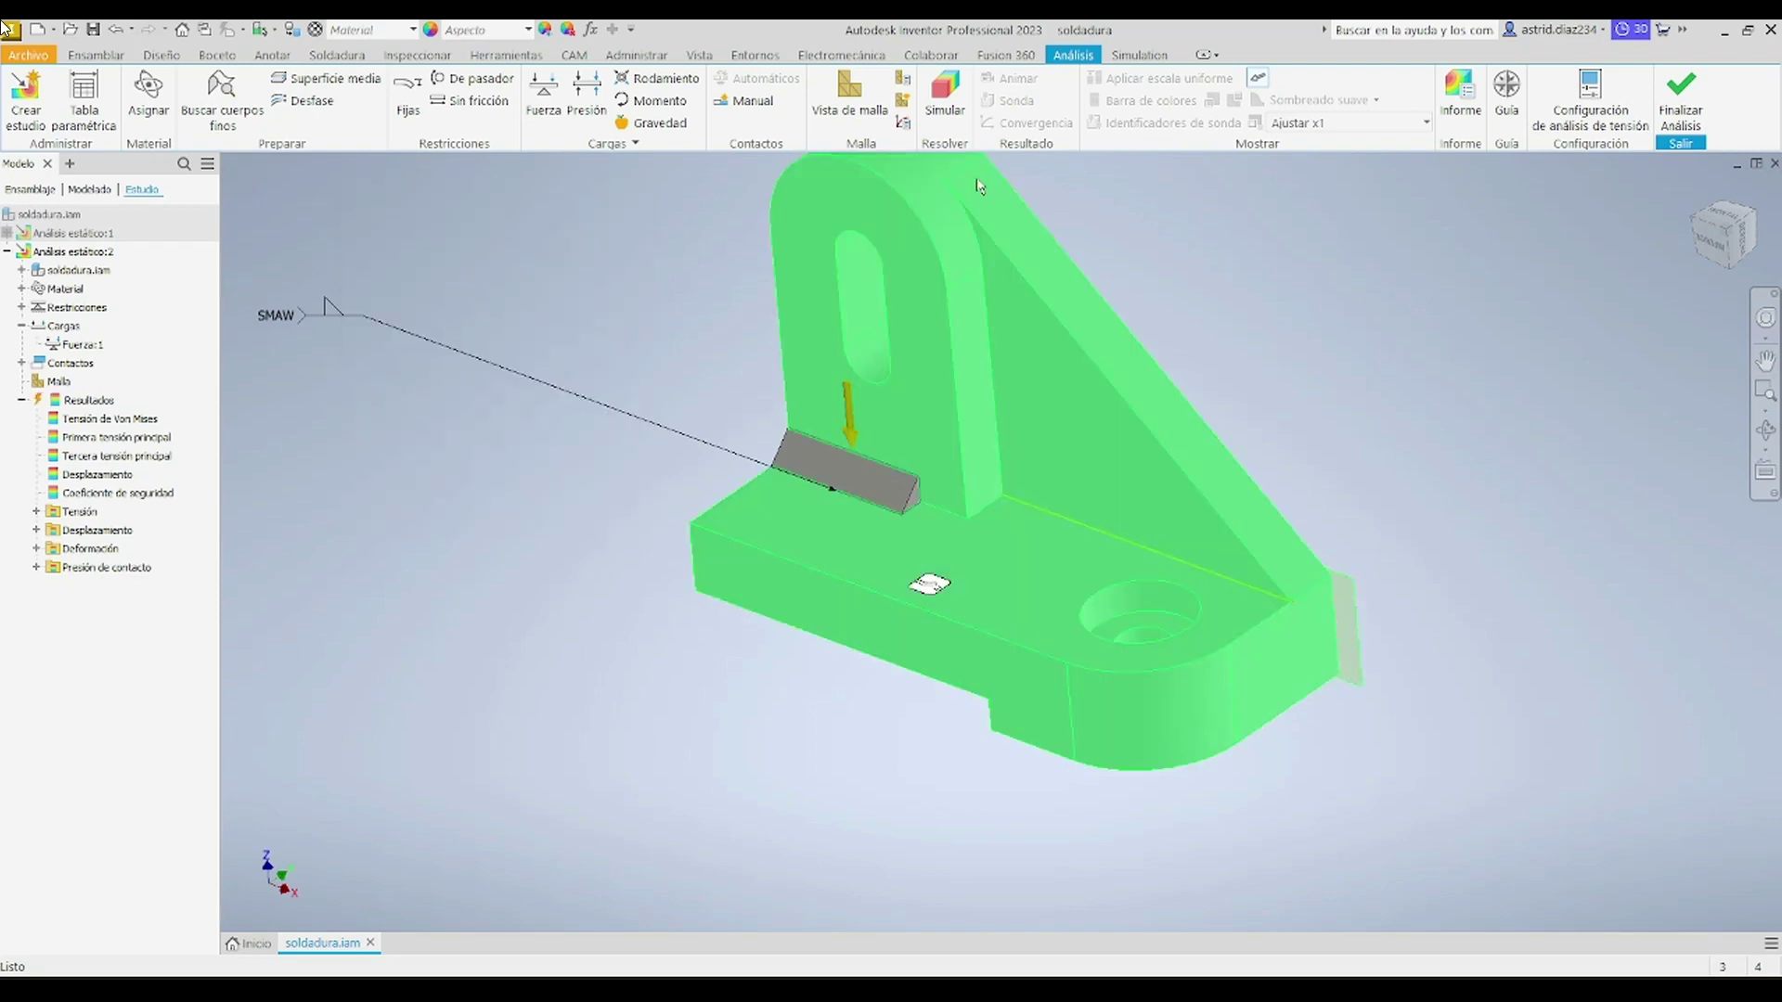
Step: Rerun the static simulation with the edited load and display the safety factor (Coeficiente de seguridad) result
left_click(945, 93)
left_click(580, 363)
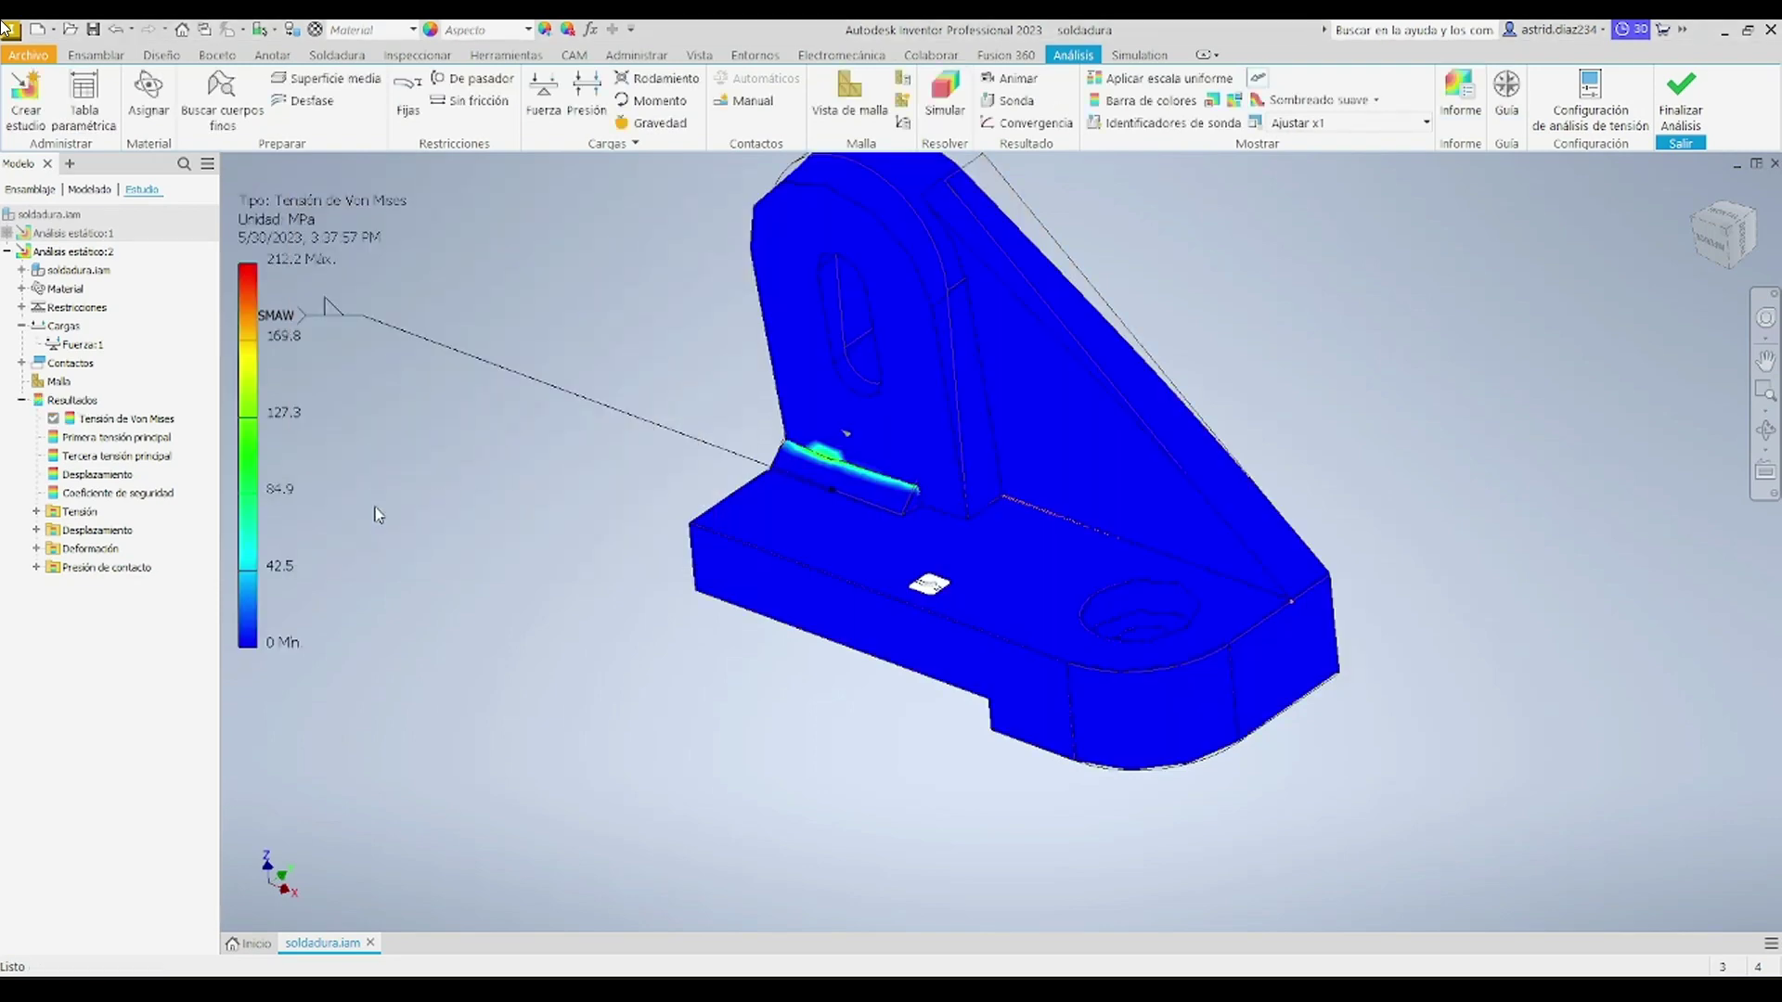
double_click(117, 493)
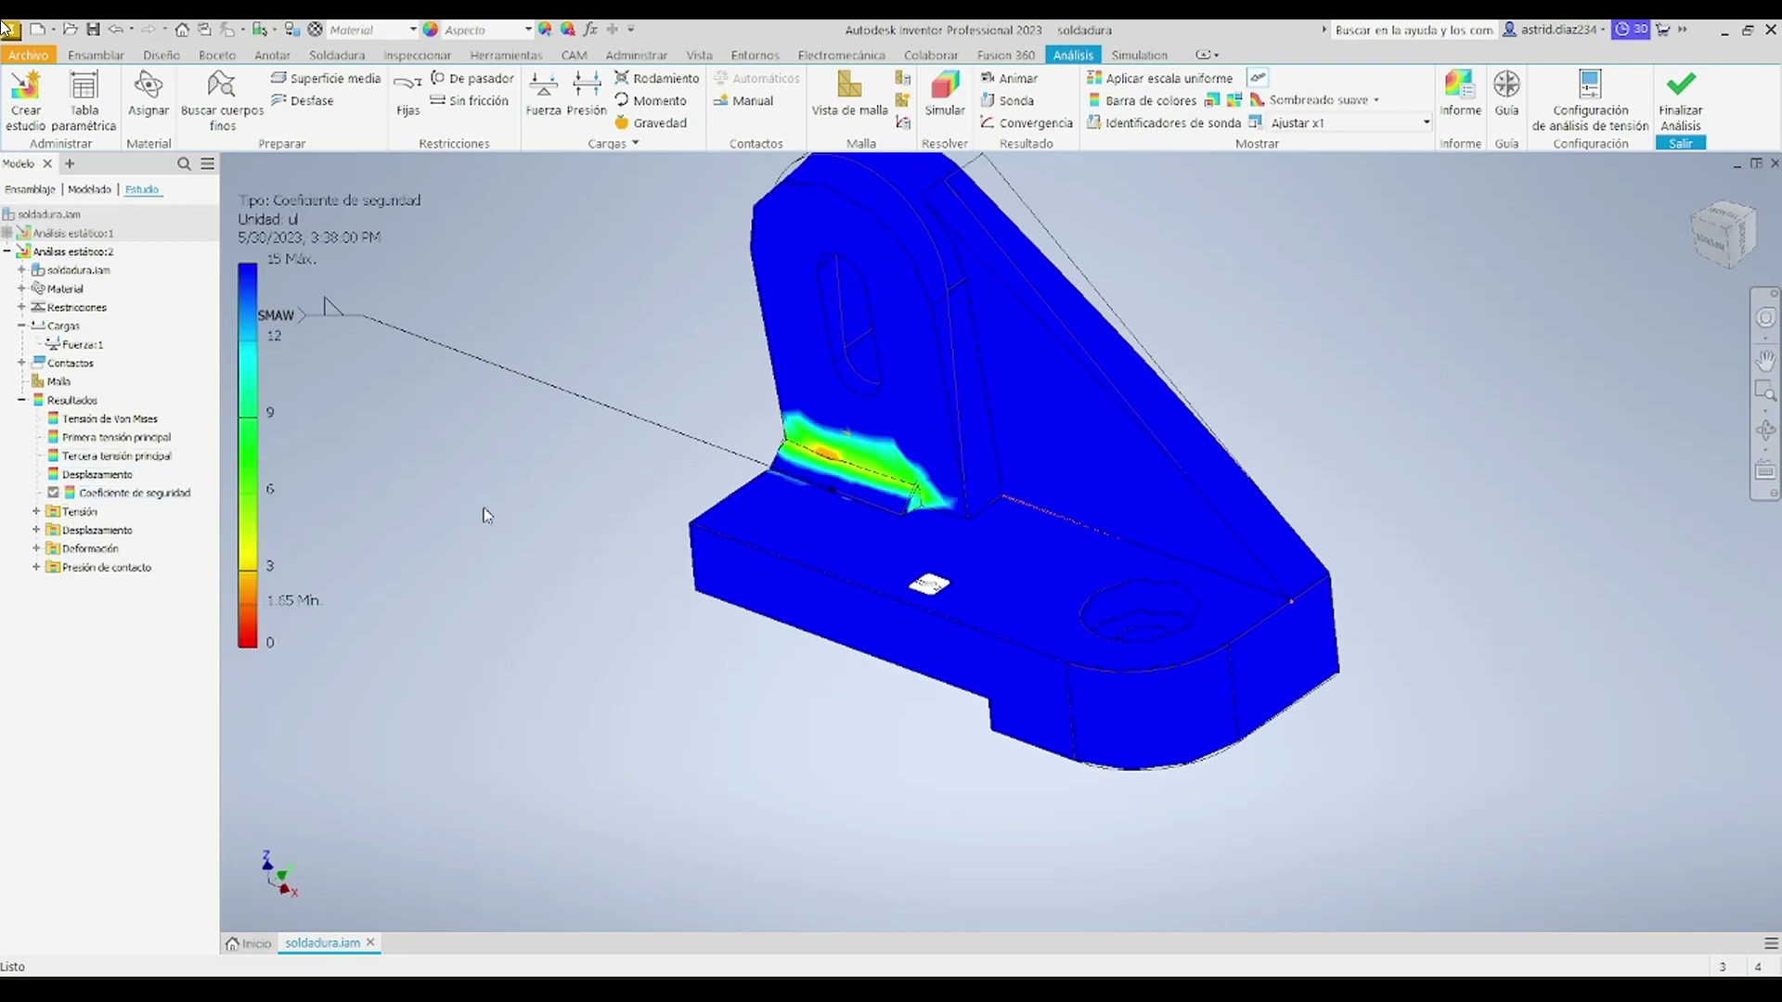
Step: Examine the safety factor distribution around the fillet weld and over the whole bracket
scroll(488, 516, "down", 2)
left_click_drag(491, 507, 662, 558)
scroll(666, 560, "up", 3)
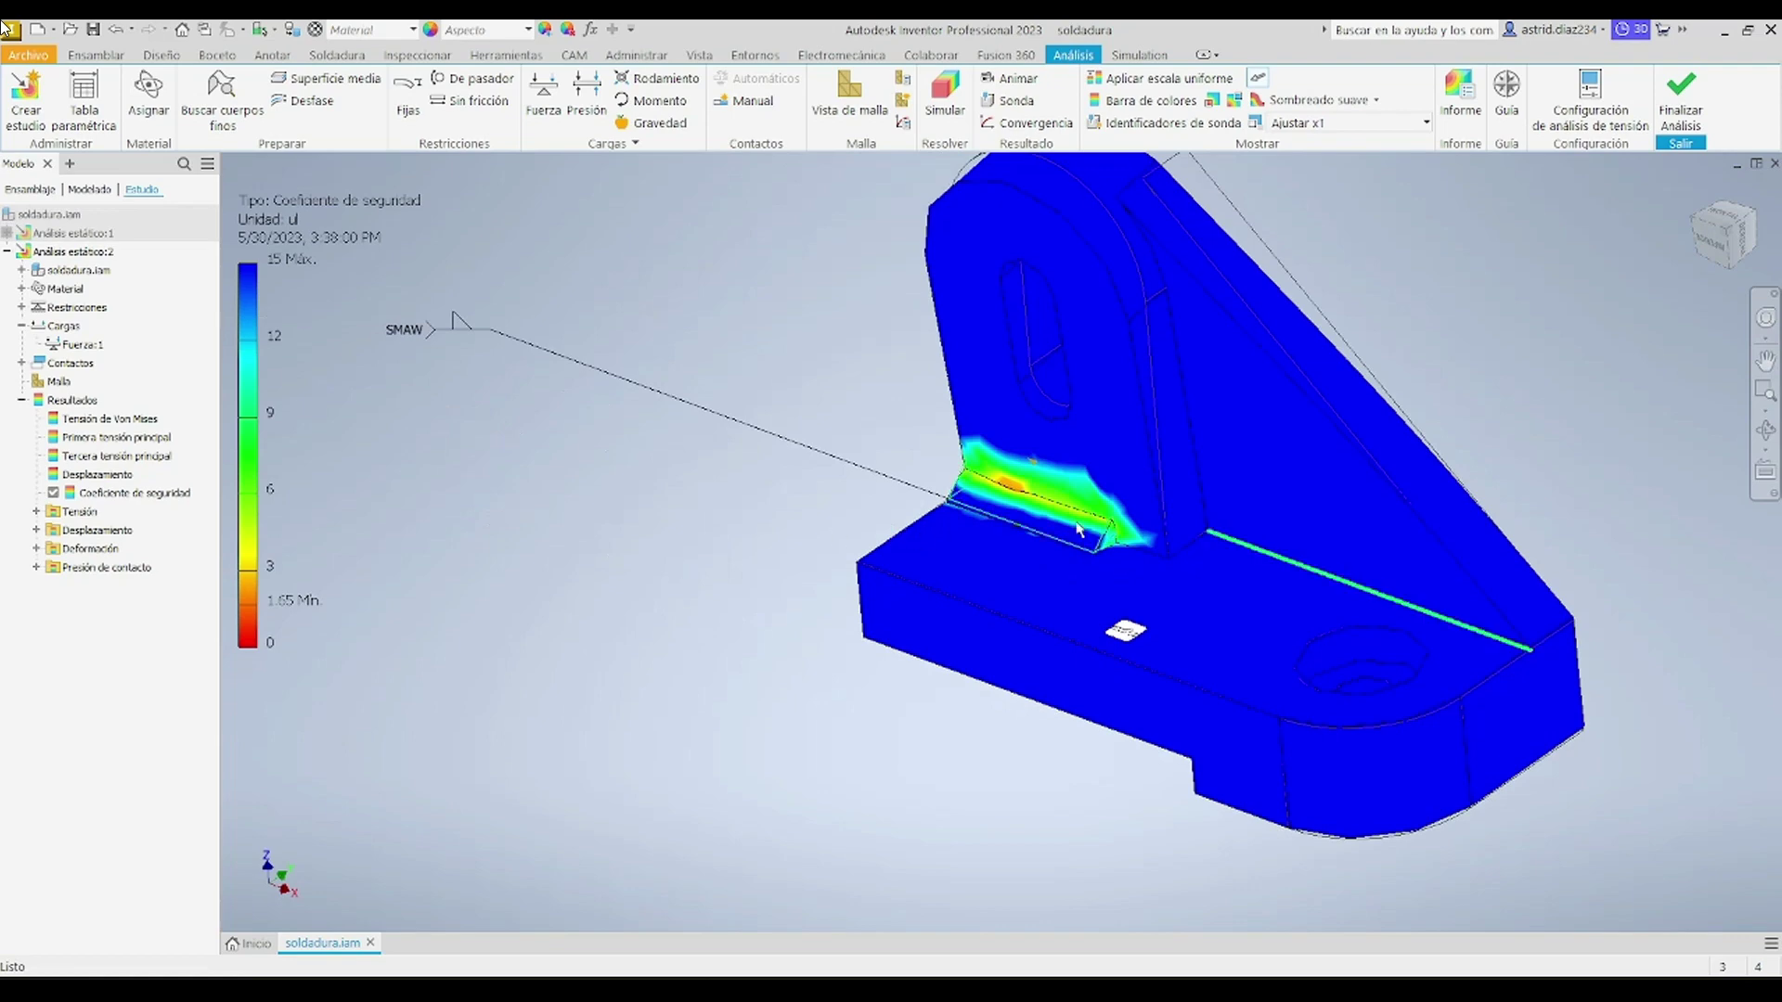
scroll(1078, 529, "up", 4)
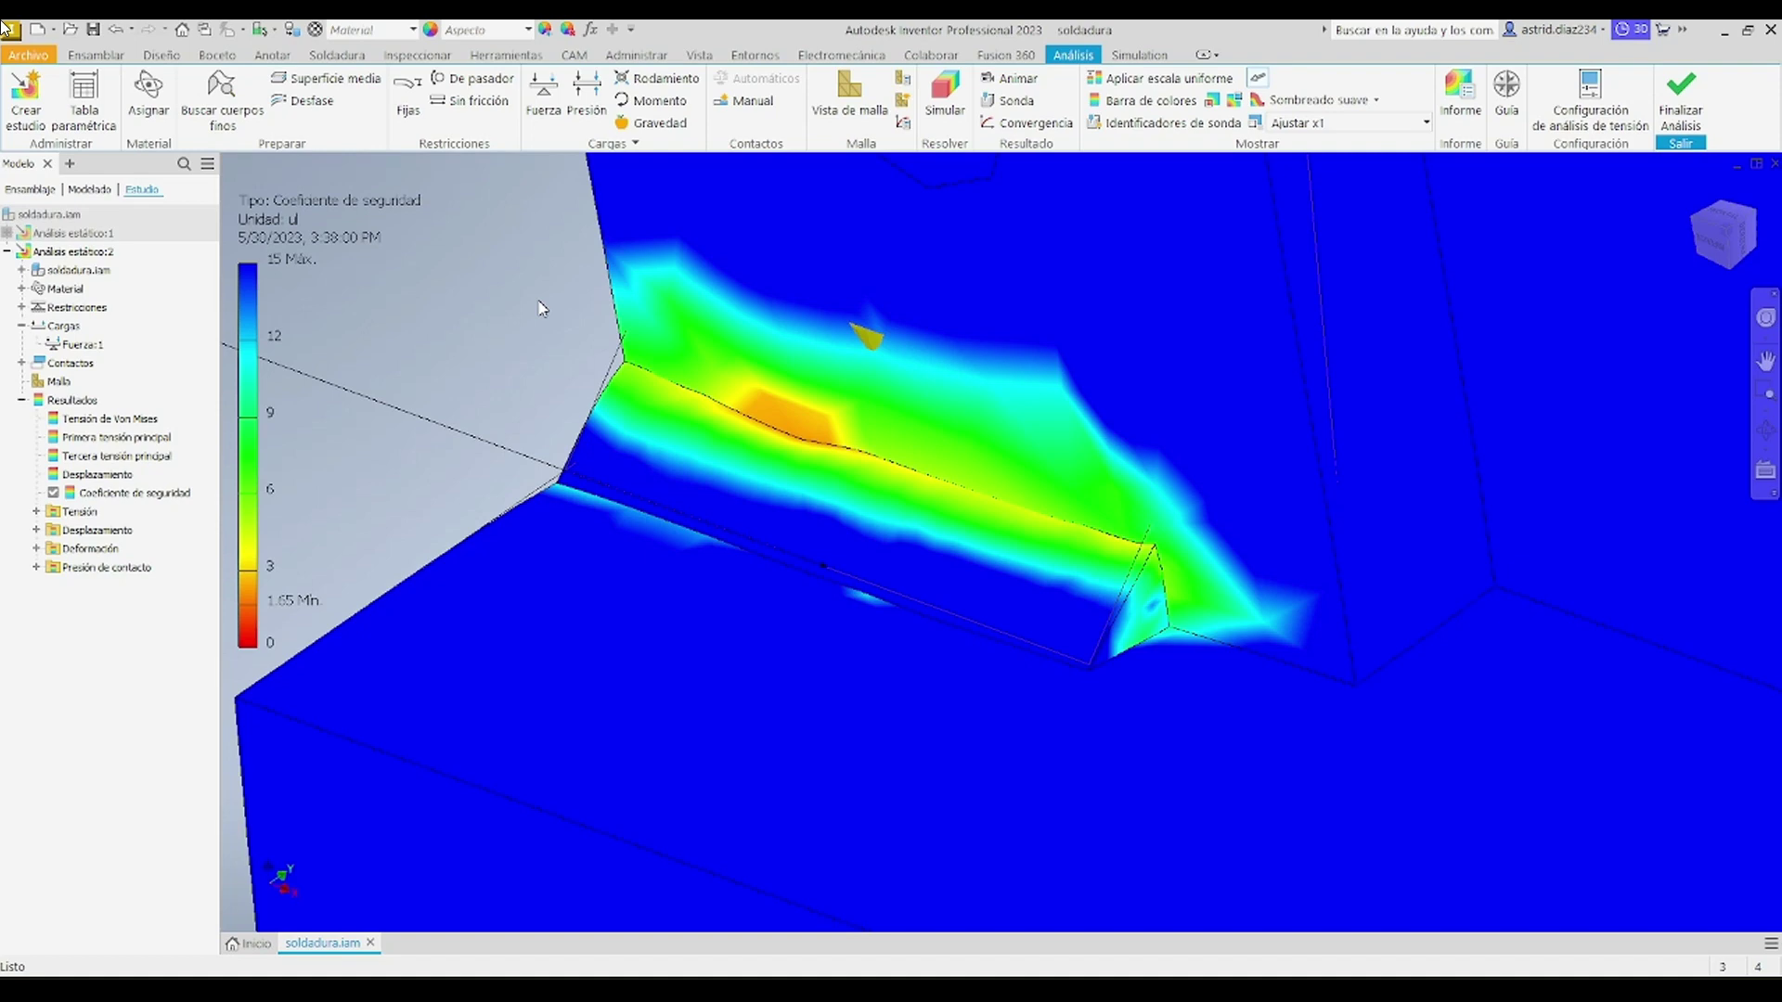
scroll(542, 309, "down", 6)
middle_click_drag(708, 371, 876, 529)
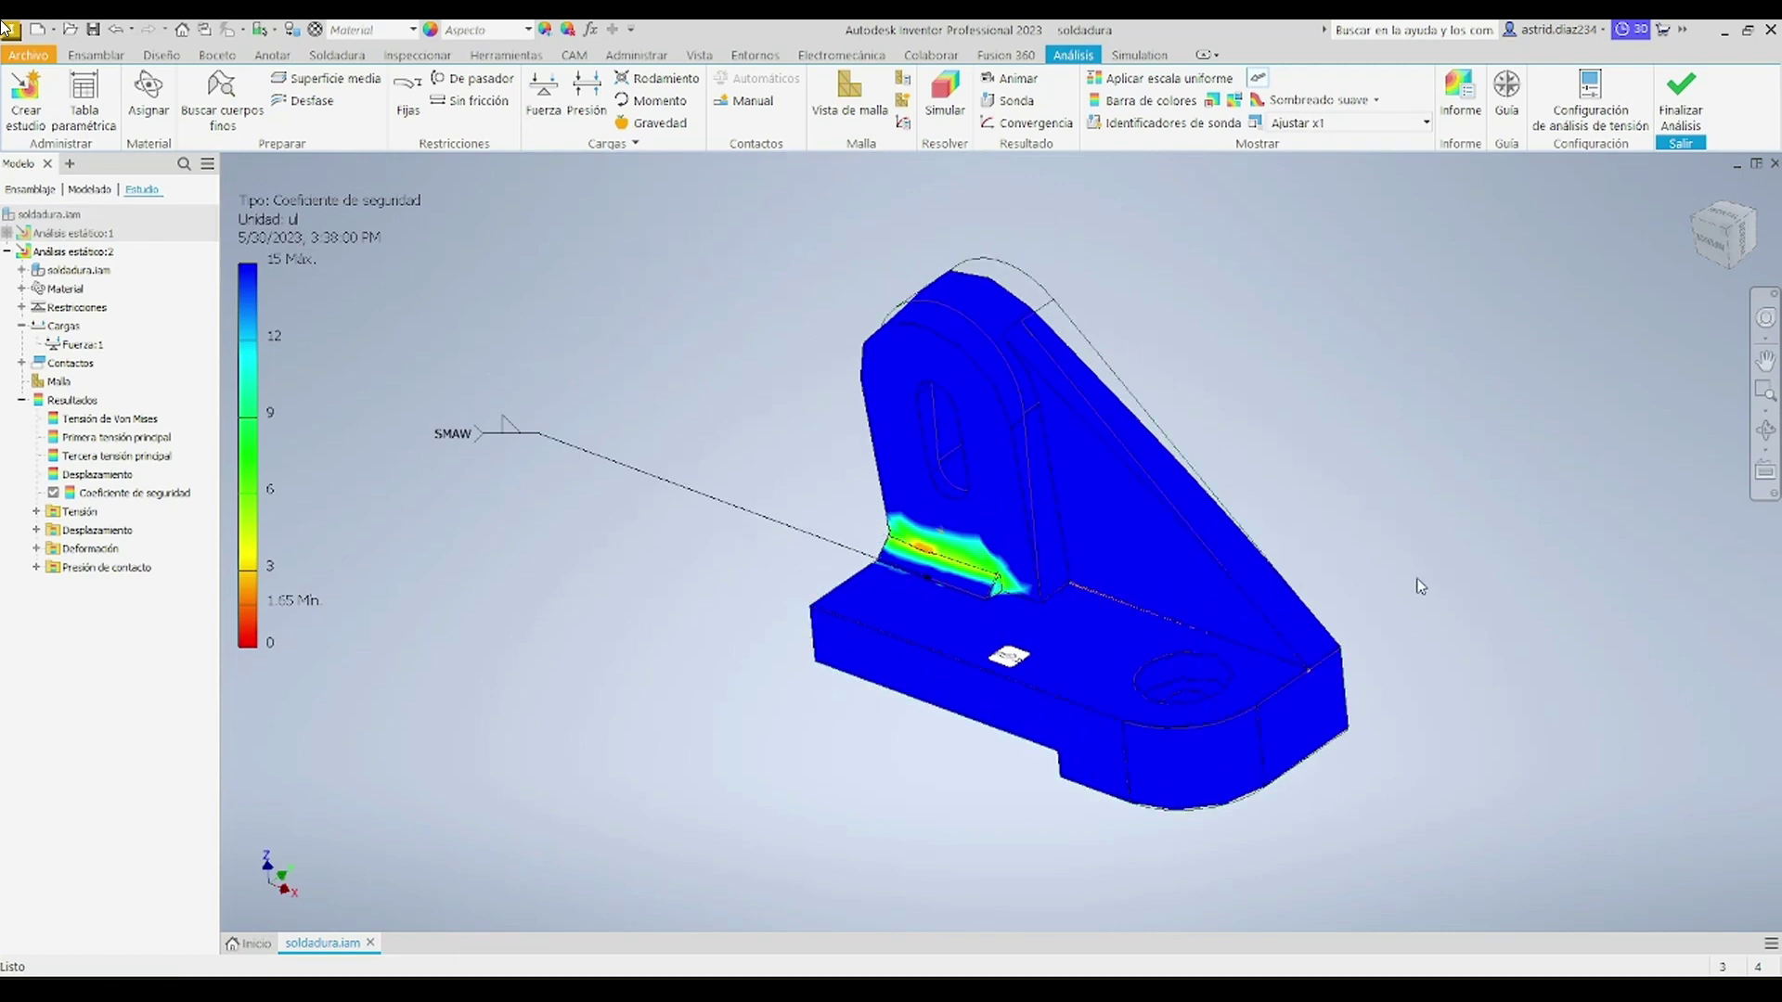